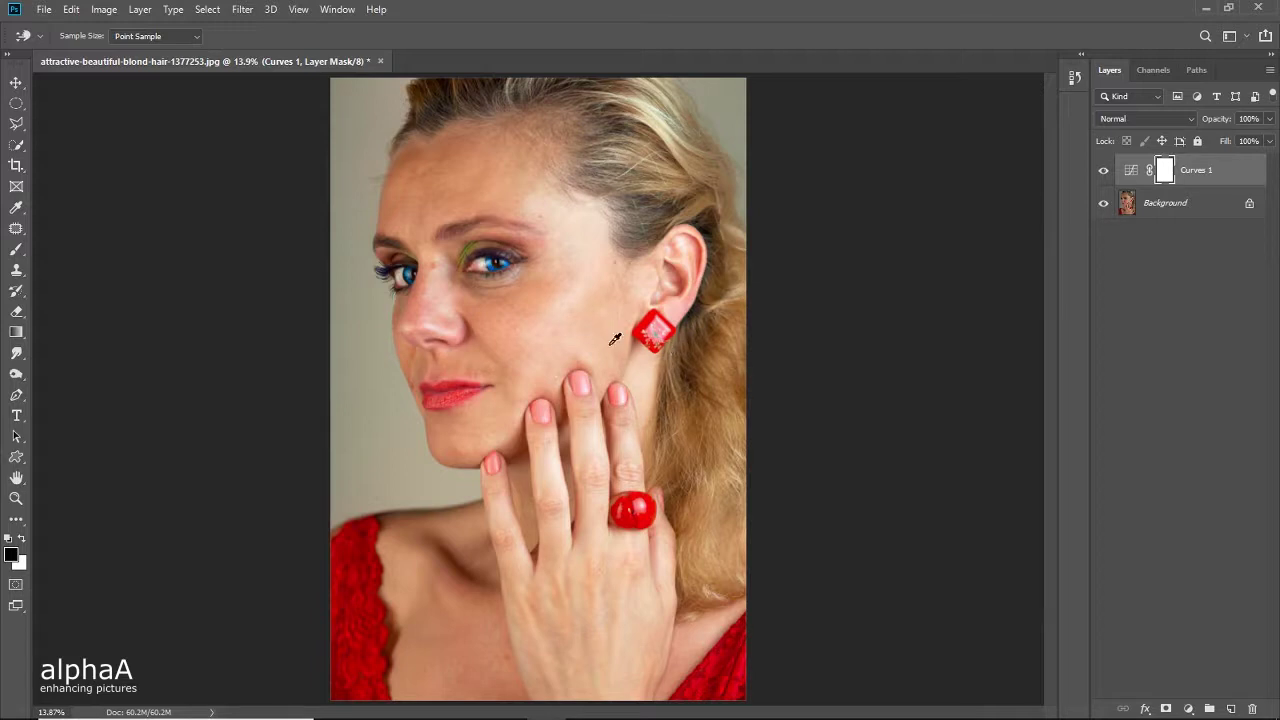
Step: Compare the portrait with and without the Curves 1 adjustment, and merge all visible layers into a new top layer
{"action": "left_click", "coordinate": [1104, 172]}
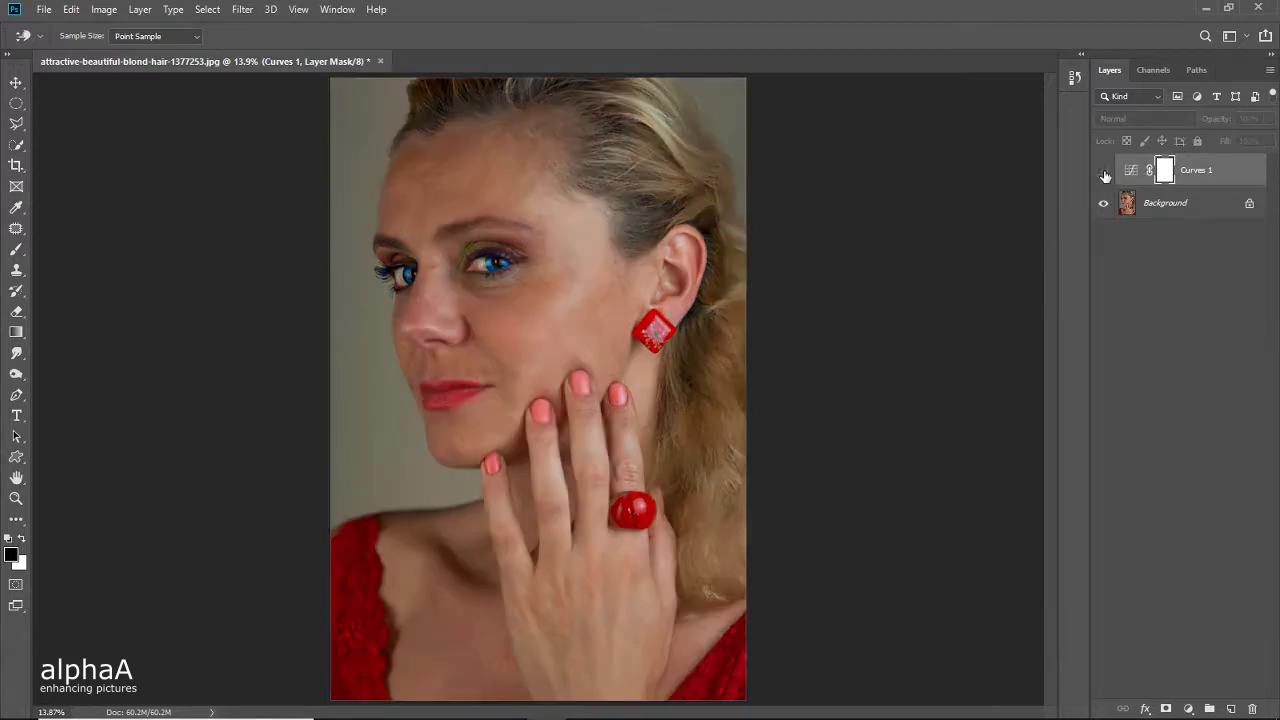
{"action": "left_click", "coordinate": [1104, 172]}
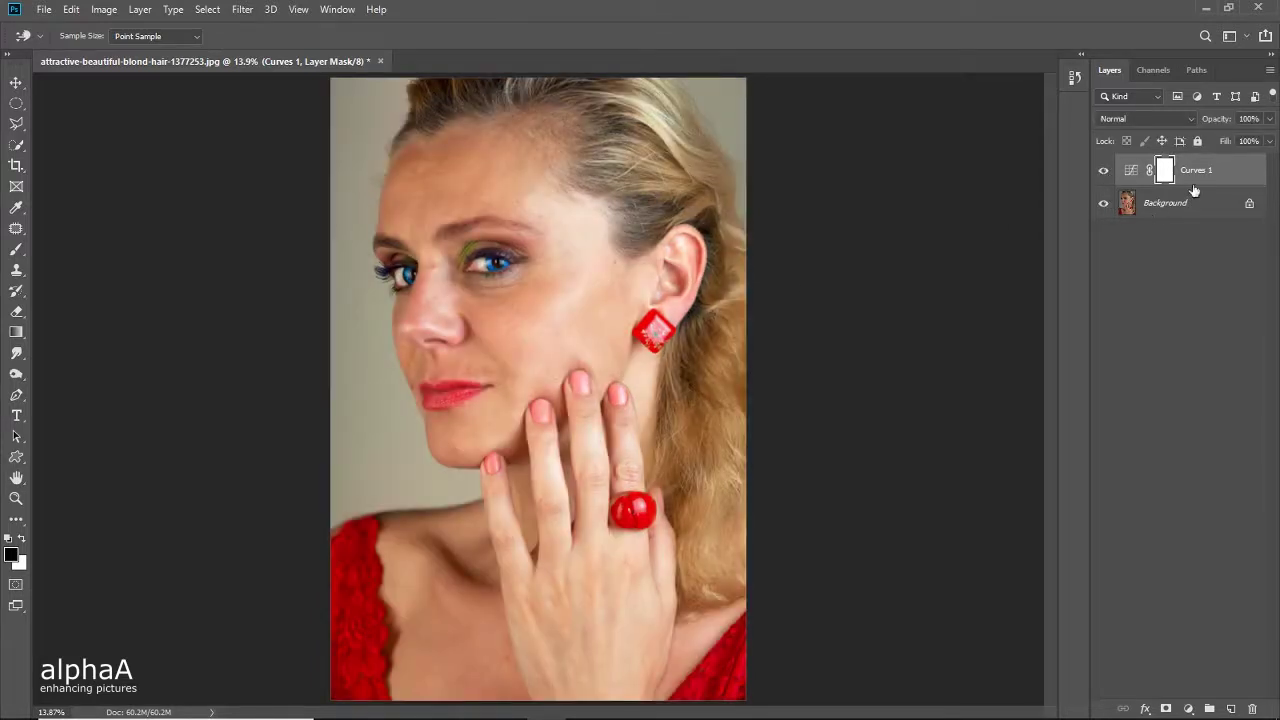
{"action": "key", "text": "ctrl+alt+shift+e"}
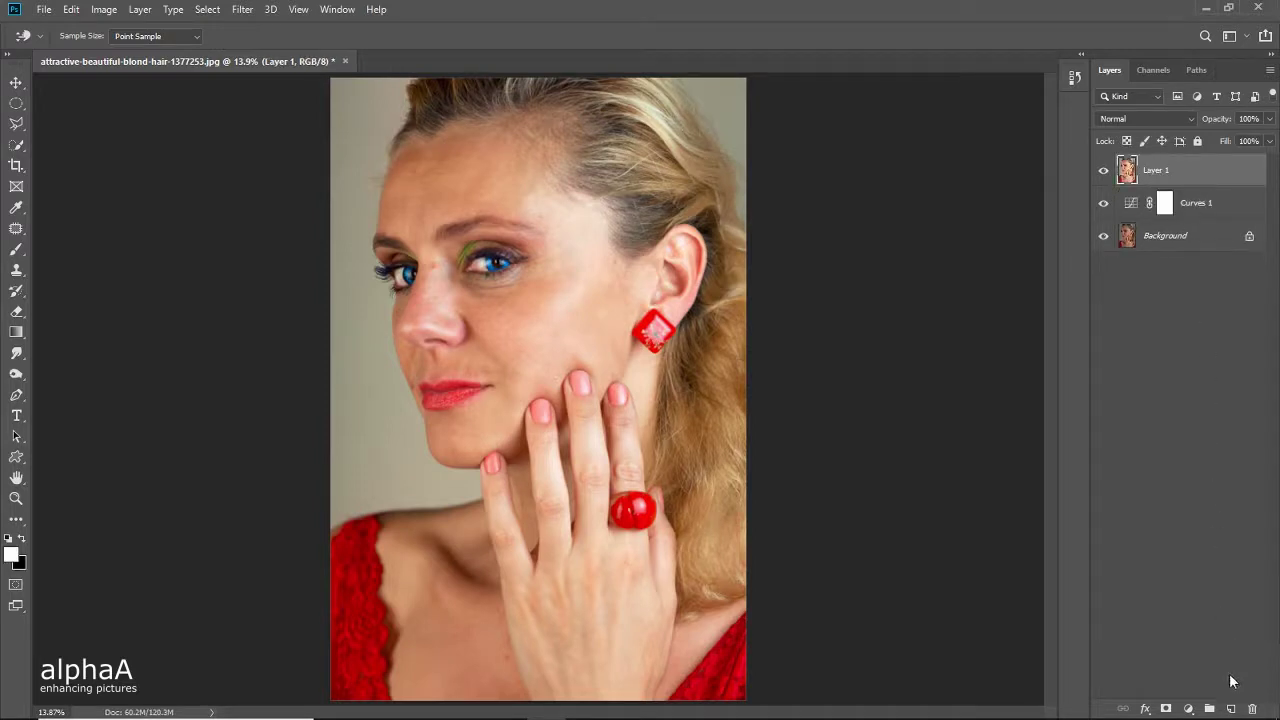
Step: Add an empty layer above the merged layer and name it blemishes
{"action": "left_click", "coordinate": [1231, 708]}
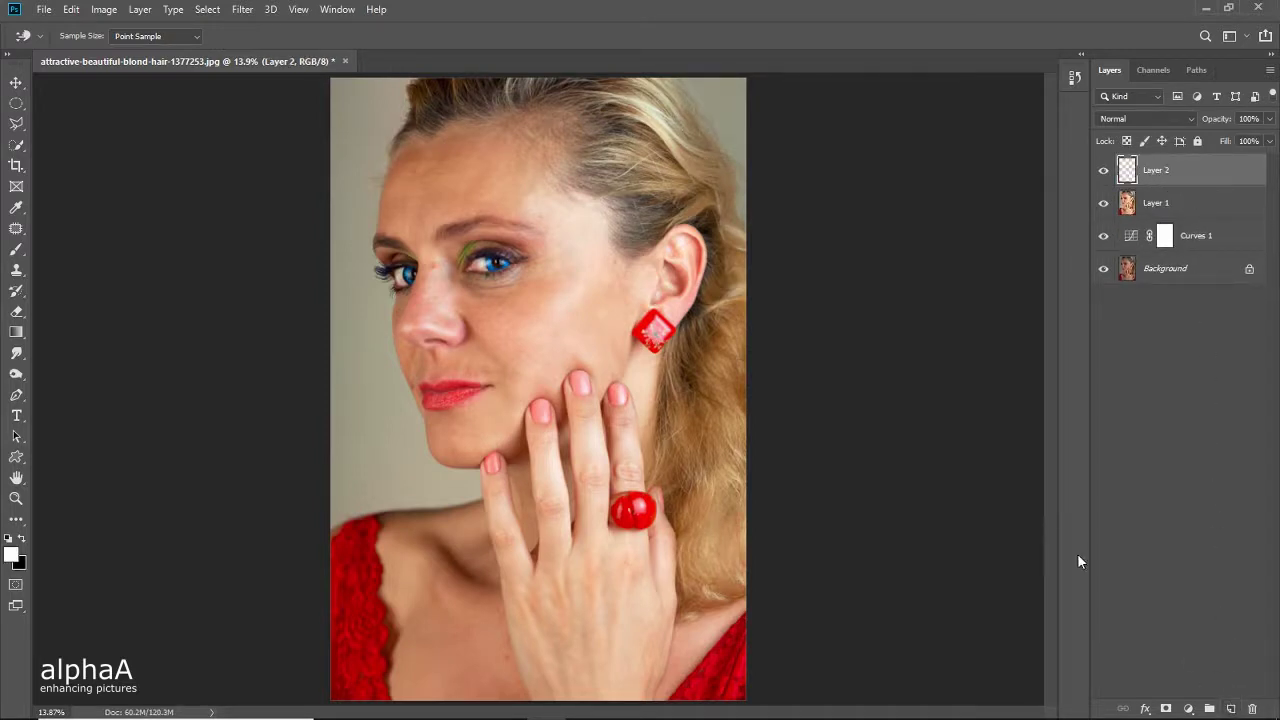
{"action": "key", "text": "z"}
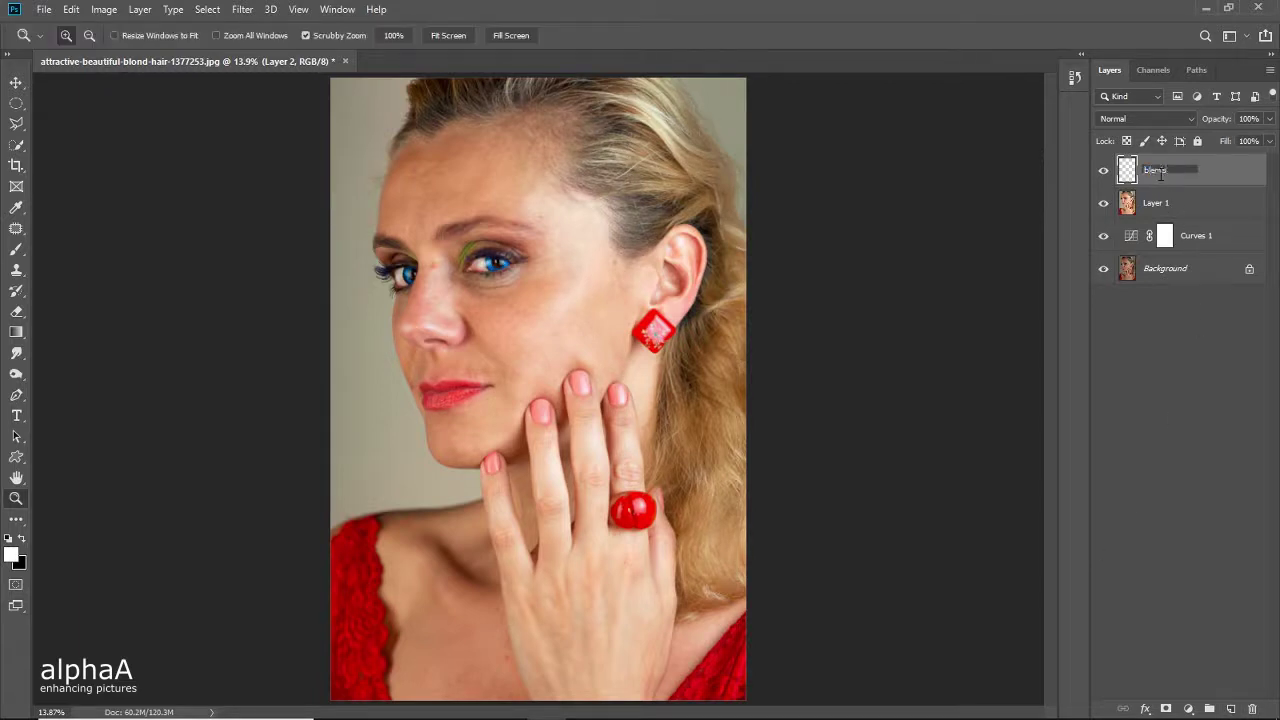
{"action": "key", "text": "Return"}
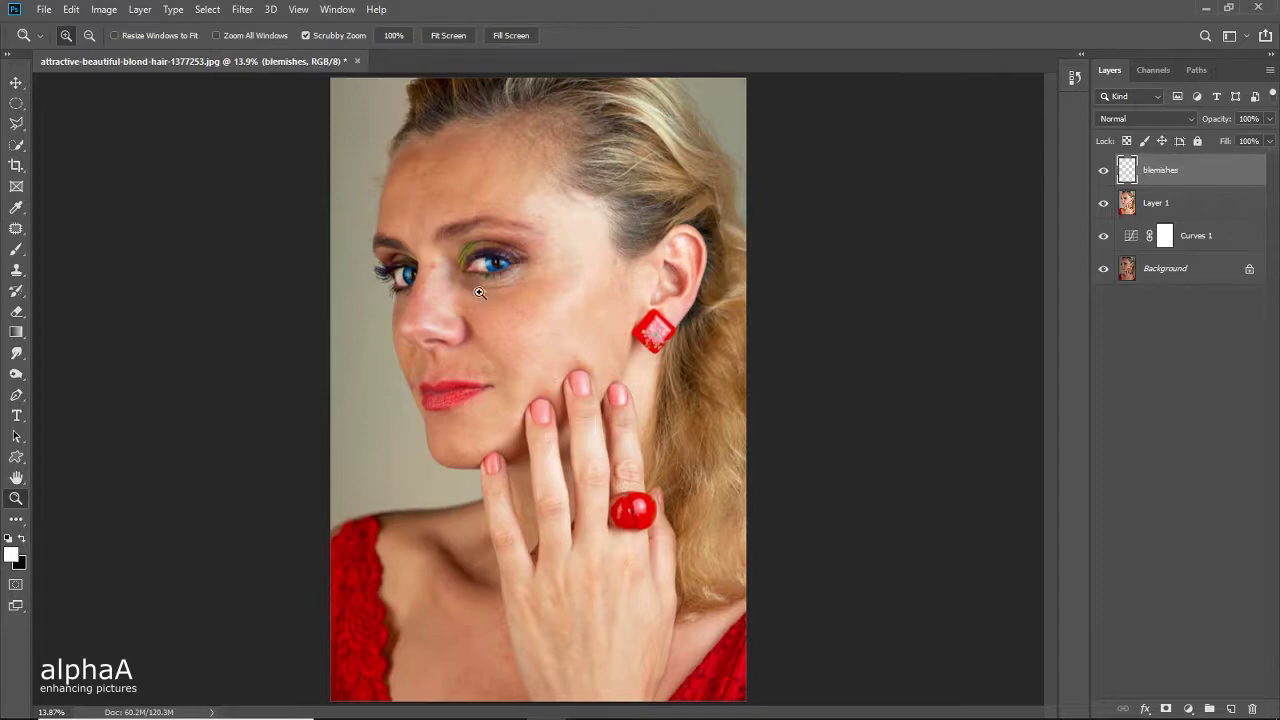
Step: Heal the red spot on the bridge of the nose with the Healing Brush at about 106 px, sampling clean skin just below it
{"action": "left_click_drag", "start_coordinate": [470, 292], "coordinate": [591, 303]}
{"action": "left_click_drag", "start_coordinate": [340, 293], "coordinate": [463, 323]}
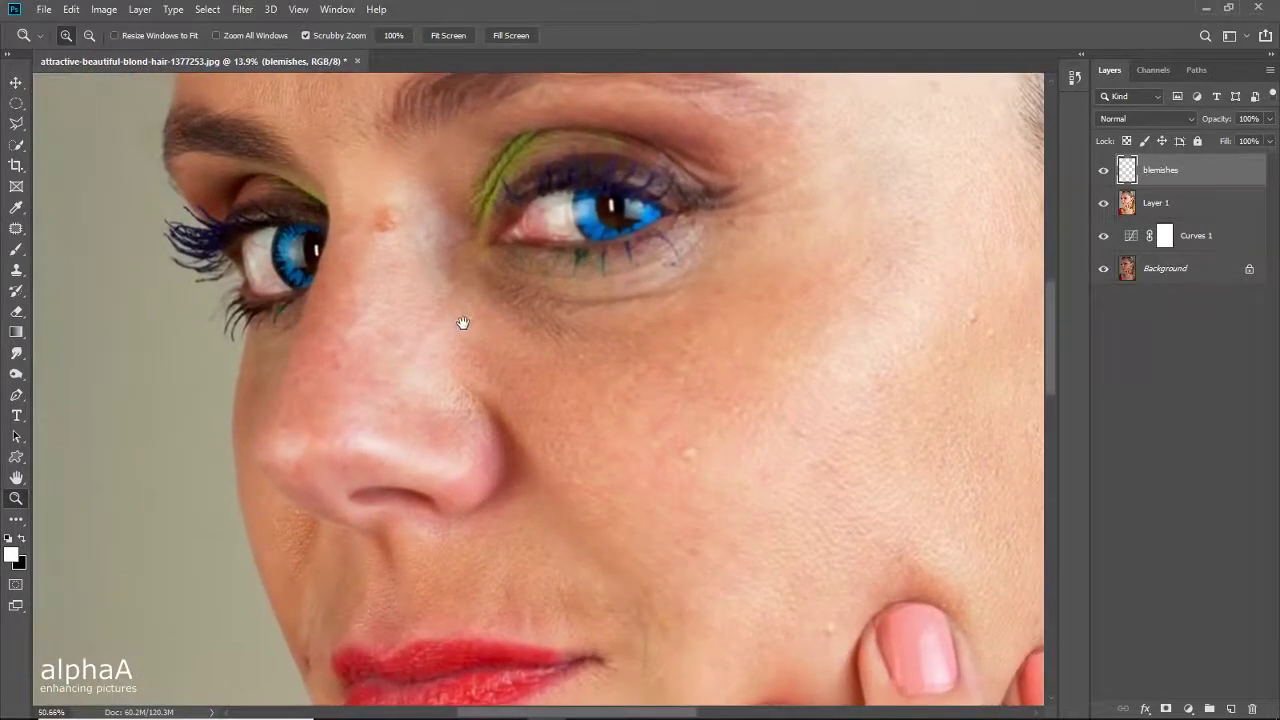
{"action": "left_click", "coordinate": [391, 38]}
{"action": "left_click_drag", "start_coordinate": [423, 177], "coordinate": [433, 419]}
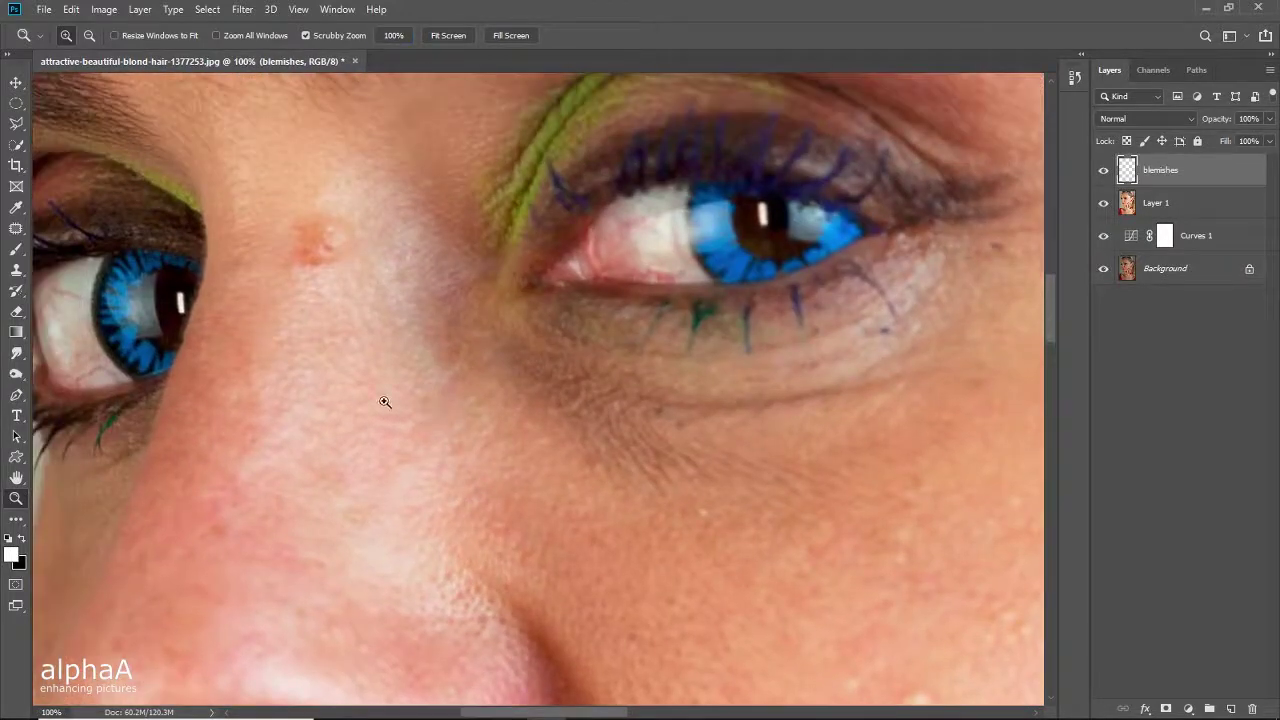
{"action": "left_click", "coordinate": [16, 228]}
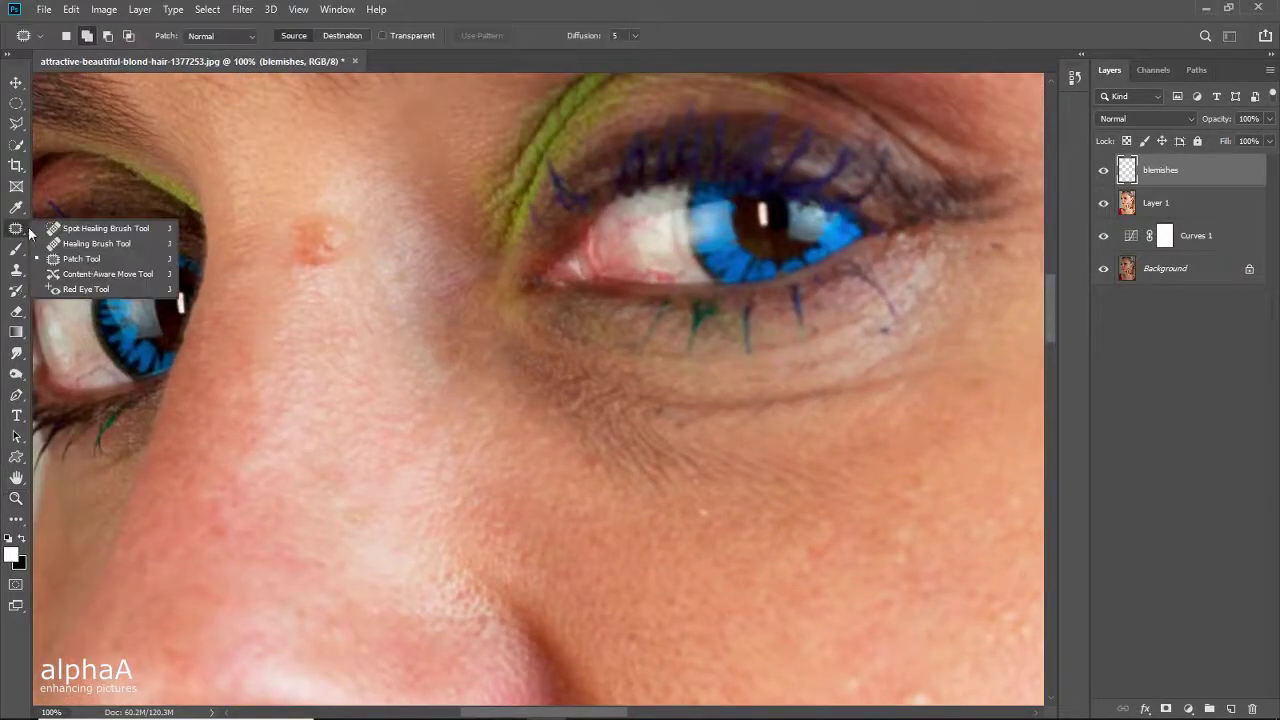
{"action": "left_click", "coordinate": [87, 245]}
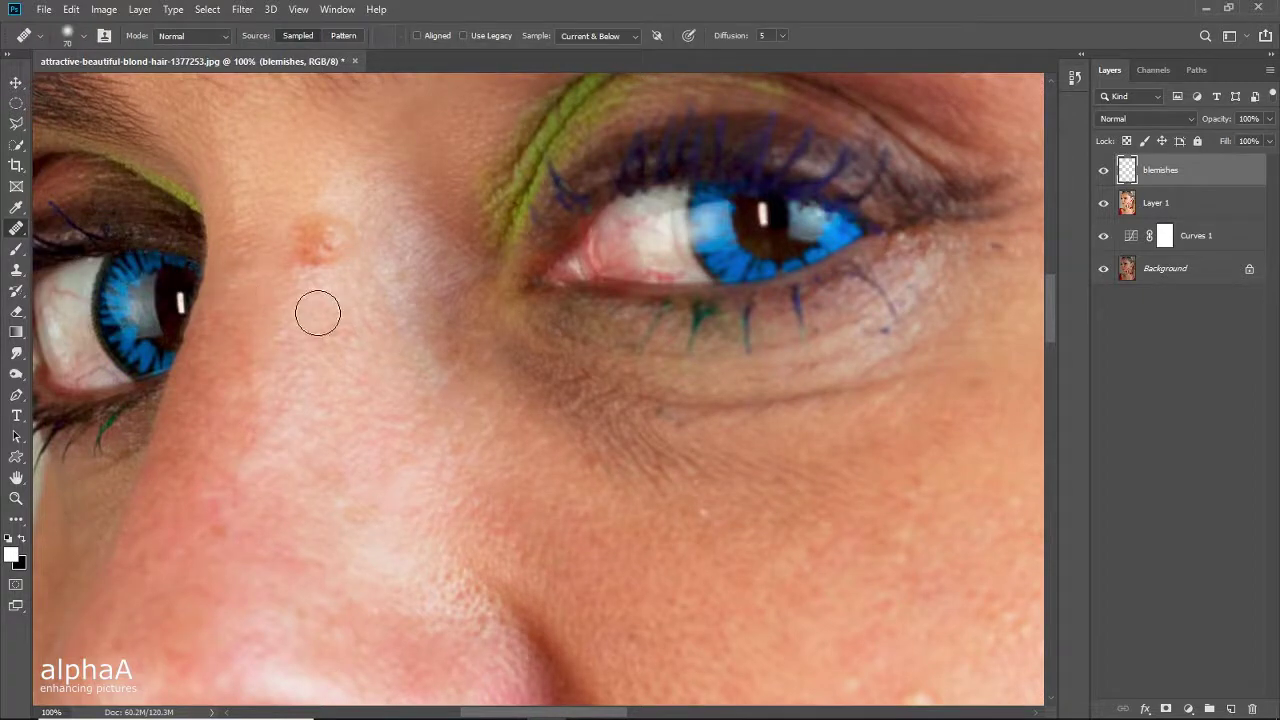
{"action": "left_click_drag", "start_coordinate": [305, 299], "coordinate": [324, 302]}
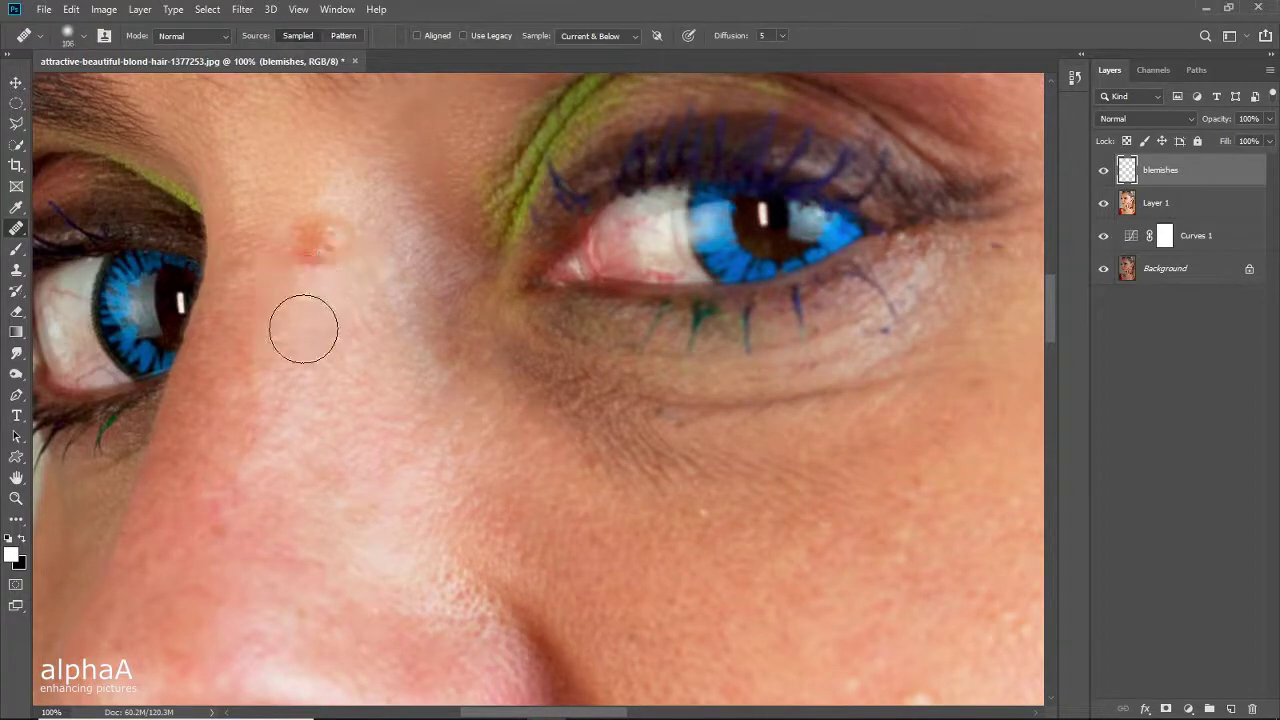
{"action": "left_click", "coordinate": [304, 329], "text": "alt"}
{"action": "left_click", "coordinate": [311, 252]}
Step: Heal the small marks beside the nose and across the cheek toward the ear with the Healing Brush
{"action": "mouse_move", "coordinate": [556, 450]}
{"action": "left_mouse_down"}
{"action": "mouse_move", "coordinate": [474, 331]}
{"action": "mouse_move", "coordinate": [290, 225]}
{"action": "left_mouse_up"}
{"action": "left_click_drag", "start_coordinate": [745, 455], "coordinate": [401, 291]}
{"action": "left_click", "coordinate": [491, 303]}
{"action": "left_click_drag", "start_coordinate": [658, 389], "coordinate": [633, 144]}
{"action": "left_click", "coordinate": [562, 416]}
{"action": "left_click_drag", "start_coordinate": [556, 180], "coordinate": [568, 420]}
{"action": "left_click_drag", "start_coordinate": [770, 250], "coordinate": [580, 392]}
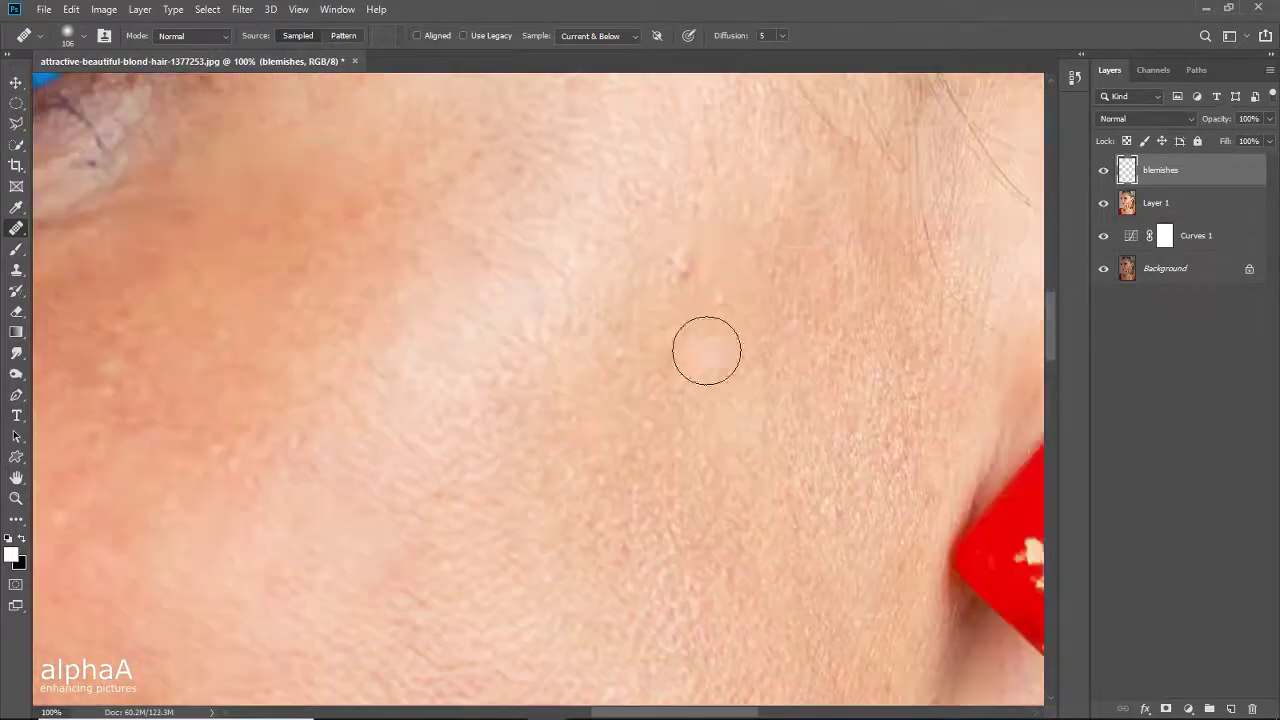
{"action": "left_click", "coordinate": [706, 351]}
Step: Heal the spots on the side of the face and beside the red earring with the Healing Brush at about 78 px
{"action": "left_click_drag", "start_coordinate": [310, 190], "coordinate": [600, 415]}
{"action": "left_click_drag", "start_coordinate": [417, 335], "coordinate": [391, 334]}
{"action": "left_click_drag", "start_coordinate": [500, 248], "coordinate": [452, 373]}
{"action": "left_click_drag", "start_coordinate": [880, 360], "coordinate": [380, 370]}
{"action": "left_click", "coordinate": [577, 349], "text": "alt"}
{"action": "left_click", "coordinate": [567, 299]}
{"action": "left_click_drag", "start_coordinate": [600, 565], "coordinate": [672, 191]}
{"action": "left_click", "coordinate": [757, 323], "text": "alt"}
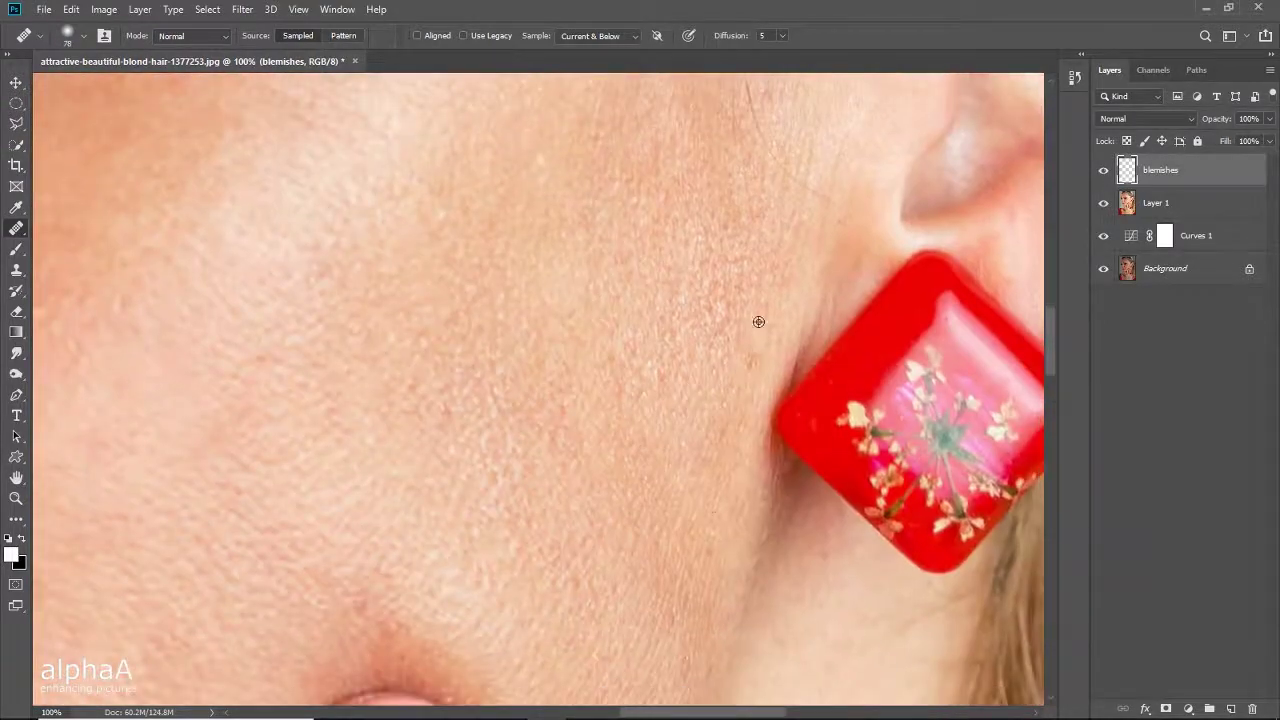
Step: Heal the remaining spots on the cheek between the earring and the outer corner of the eye
{"action": "left_click_drag", "start_coordinate": [500, 520], "coordinate": [635, 235]}
{"action": "left_click", "coordinate": [601, 287]}
{"action": "left_click_drag", "start_coordinate": [840, 428], "coordinate": [792, 370]}
{"action": "left_click_drag", "start_coordinate": [480, 180], "coordinate": [700, 475]}
{"action": "left_click_drag", "start_coordinate": [400, 190], "coordinate": [590, 480]}
{"action": "left_click", "coordinate": [543, 366], "text": "alt"}
{"action": "left_click_drag", "start_coordinate": [760, 348], "coordinate": [574, 337]}
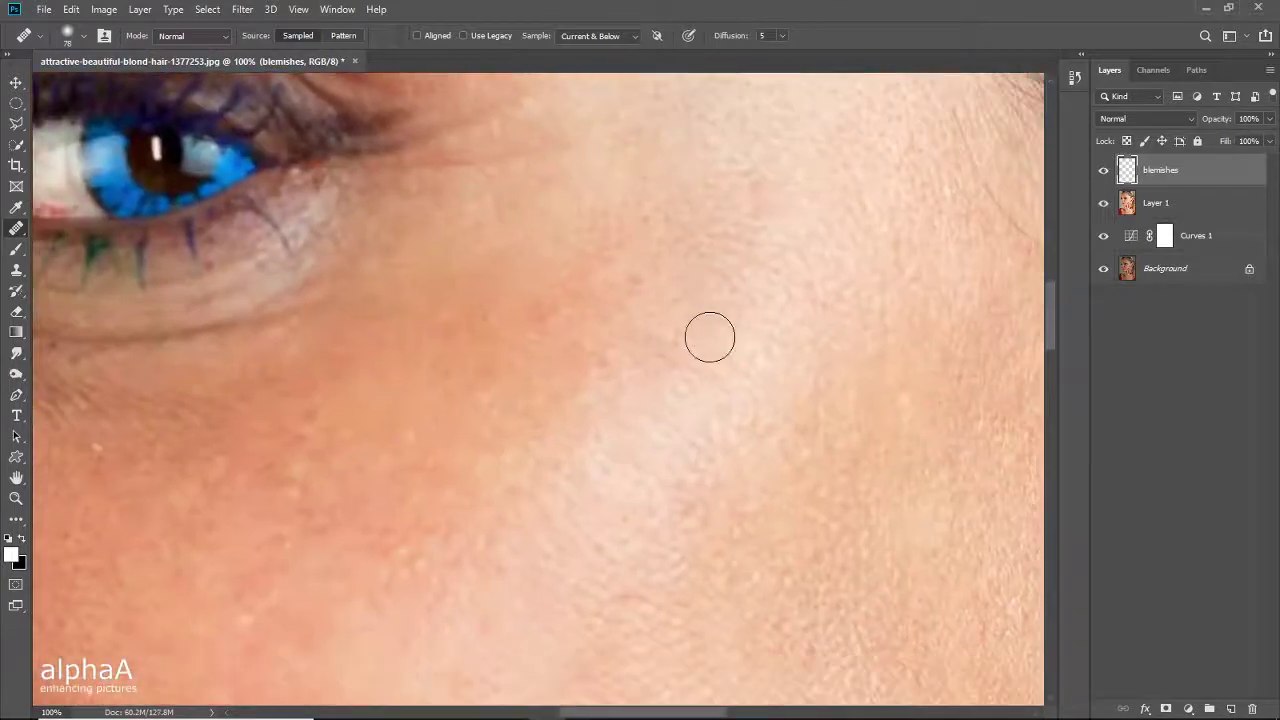
Step: Heal the tiny blemishes over the cheekbone and up toward the temple with the Healing Brush at about 93 px
{"action": "left_click_drag", "start_coordinate": [572, 428], "coordinate": [690, 235]}
{"action": "left_click_drag", "start_coordinate": [418, 430], "coordinate": [489, 343]}
{"action": "left_click_drag", "start_coordinate": [640, 610], "coordinate": [528, 180]}
{"action": "left_click_drag", "start_coordinate": [618, 378], "coordinate": [430, 420]}
{"action": "mouse_move", "coordinate": [330, 390]}
{"action": "left_mouse_down"}
{"action": "mouse_move", "coordinate": [386, 360]}
{"action": "mouse_move", "coordinate": [440, 356]}
{"action": "mouse_move", "coordinate": [375, 354]}
{"action": "left_mouse_up"}
{"action": "left_click_drag", "start_coordinate": [462, 190], "coordinate": [496, 590]}
{"action": "mouse_move", "coordinate": [497, 400]}
{"action": "left_mouse_down"}
{"action": "mouse_move", "coordinate": [569, 394]}
{"action": "mouse_move", "coordinate": [540, 394]}
{"action": "left_mouse_up"}
{"action": "left_click_drag", "start_coordinate": [590, 270], "coordinate": [511, 366]}
{"action": "left_click_drag", "start_coordinate": [500, 440], "coordinate": [524, 350]}
{"action": "left_click_drag", "start_coordinate": [529, 406], "coordinate": [543, 407]}
{"action": "mouse_move", "coordinate": [819, 292]}
{"action": "left_mouse_down"}
{"action": "mouse_move", "coordinate": [566, 463]}
{"action": "mouse_move", "coordinate": [430, 445]}
{"action": "left_mouse_up"}
{"action": "left_click_drag", "start_coordinate": [830, 480], "coordinate": [471, 331]}
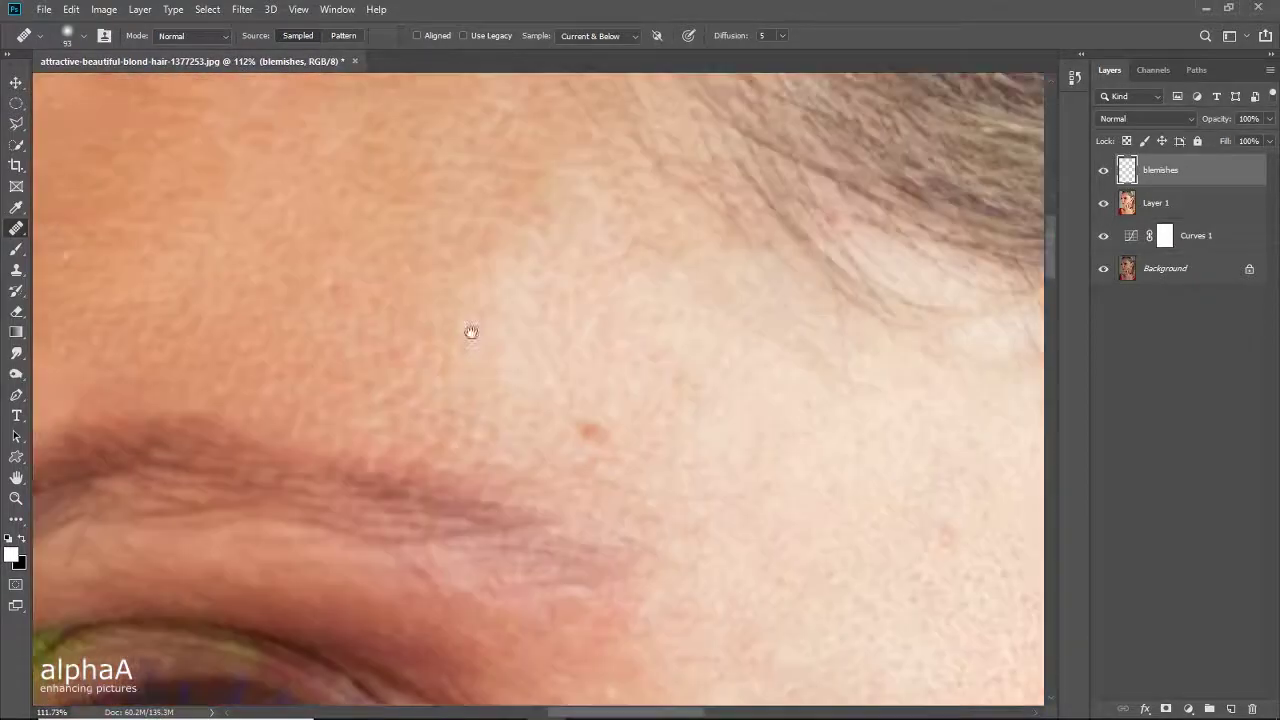
Step: Heal the brown mole above the eyebrow tail and the small spots across the forehead, sampling nearby clean skin
{"action": "mouse_move", "coordinate": [345, 110]}
{"action": "left_mouse_down"}
{"action": "mouse_move", "coordinate": [494, 414]}
{"action": "mouse_move", "coordinate": [610, 430]}
{"action": "left_mouse_up"}
{"action": "left_click_drag", "start_coordinate": [260, 450], "coordinate": [740, 250]}
{"action": "left_click", "coordinate": [540, 250], "text": "alt"}
{"action": "left_click", "coordinate": [584, 256]}
{"action": "left_click_drag", "start_coordinate": [768, 586], "coordinate": [763, 466]}
{"action": "left_click_drag", "start_coordinate": [700, 612], "coordinate": [557, 205]}
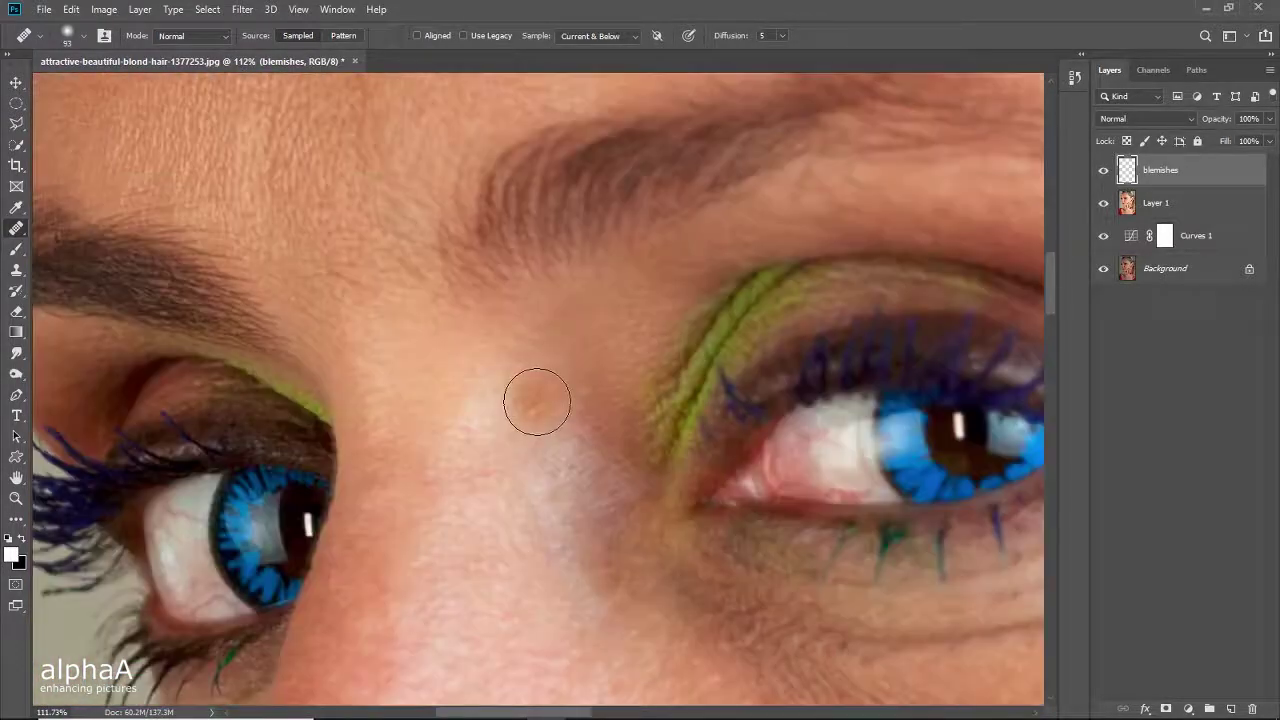
Step: Compare the face with and without the blemishes layer
{"action": "key", "text": "ctrl+0"}
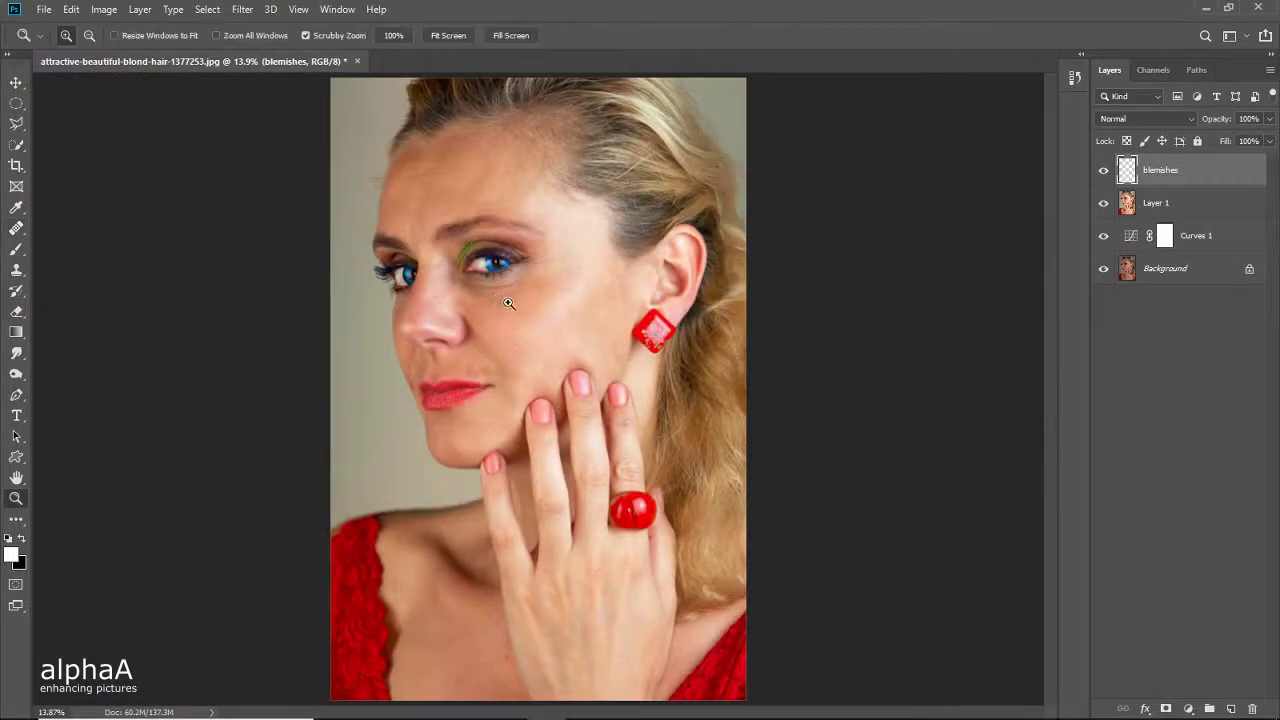
{"action": "left_click_drag", "start_coordinate": [511, 303], "coordinate": [596, 442]}
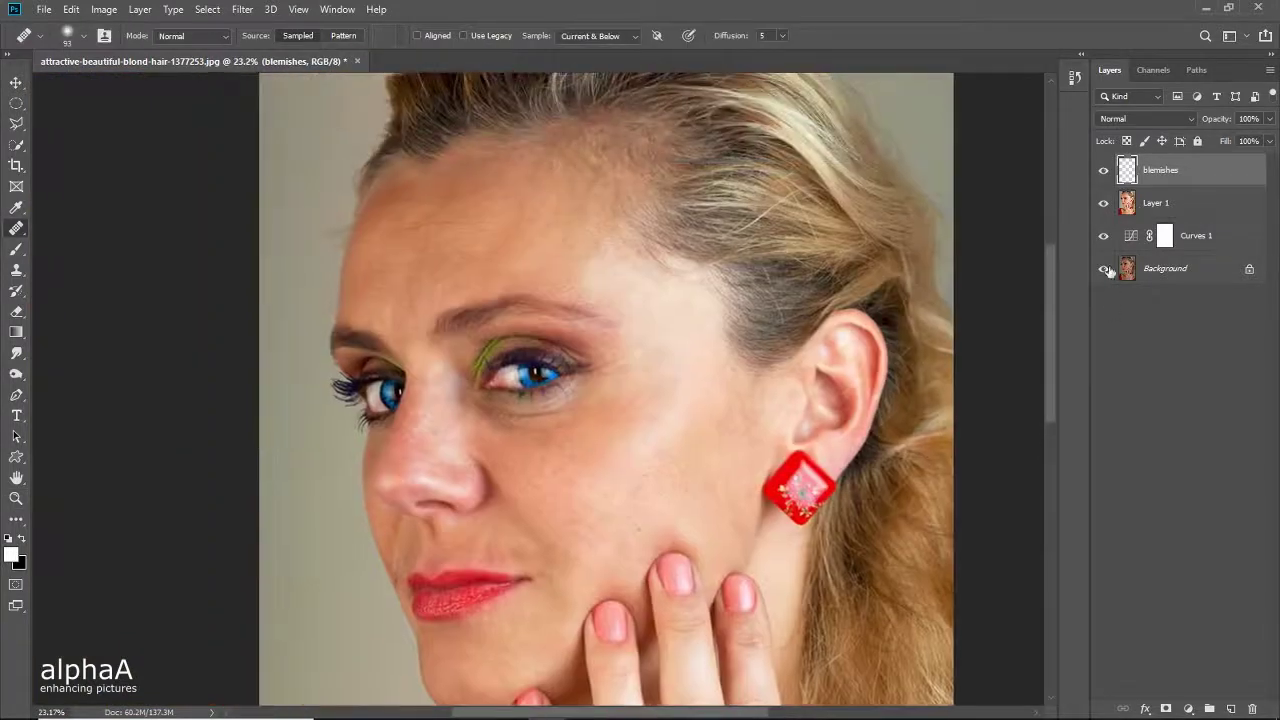
{"action": "left_click", "coordinate": [1105, 171]}
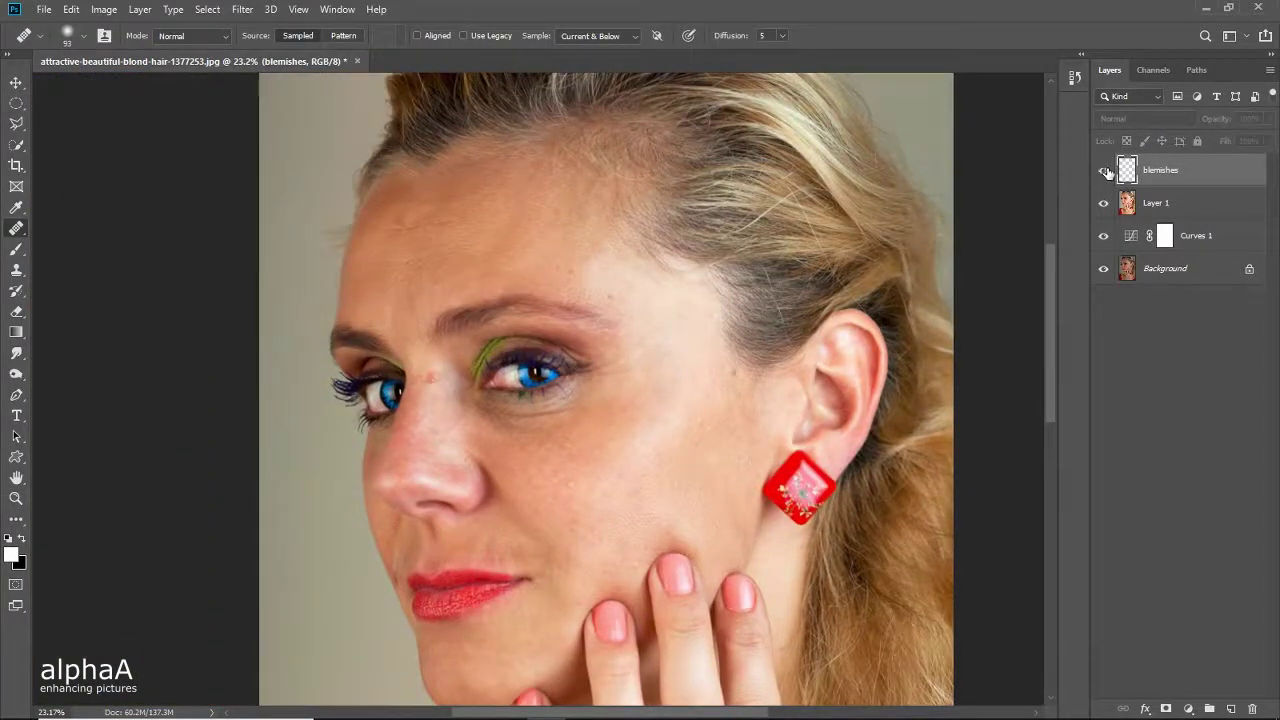
{"action": "left_click", "coordinate": [1105, 171]}
Step: Heal the light specks and small spots on the forehead above the eyebrow, sampling adjacent skin
{"action": "left_click_drag", "start_coordinate": [598, 462], "coordinate": [626, 463]}
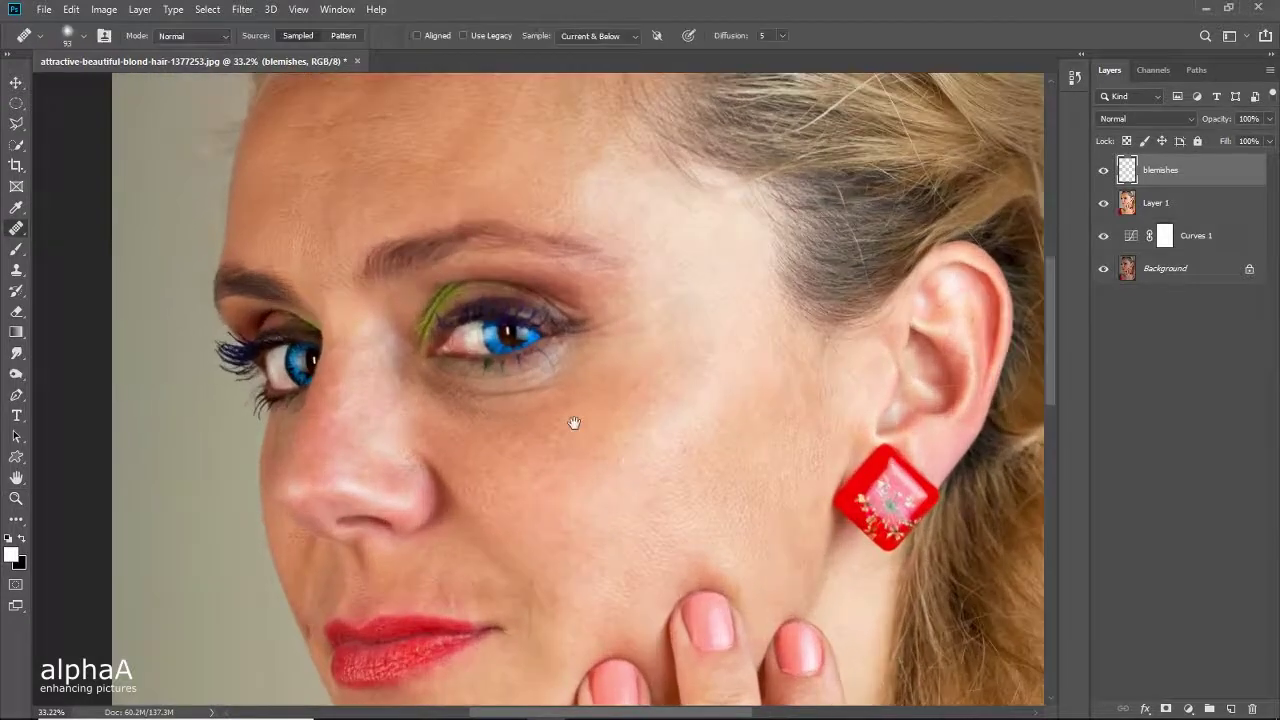
{"action": "left_click_drag", "start_coordinate": [574, 423], "coordinate": [589, 486]}
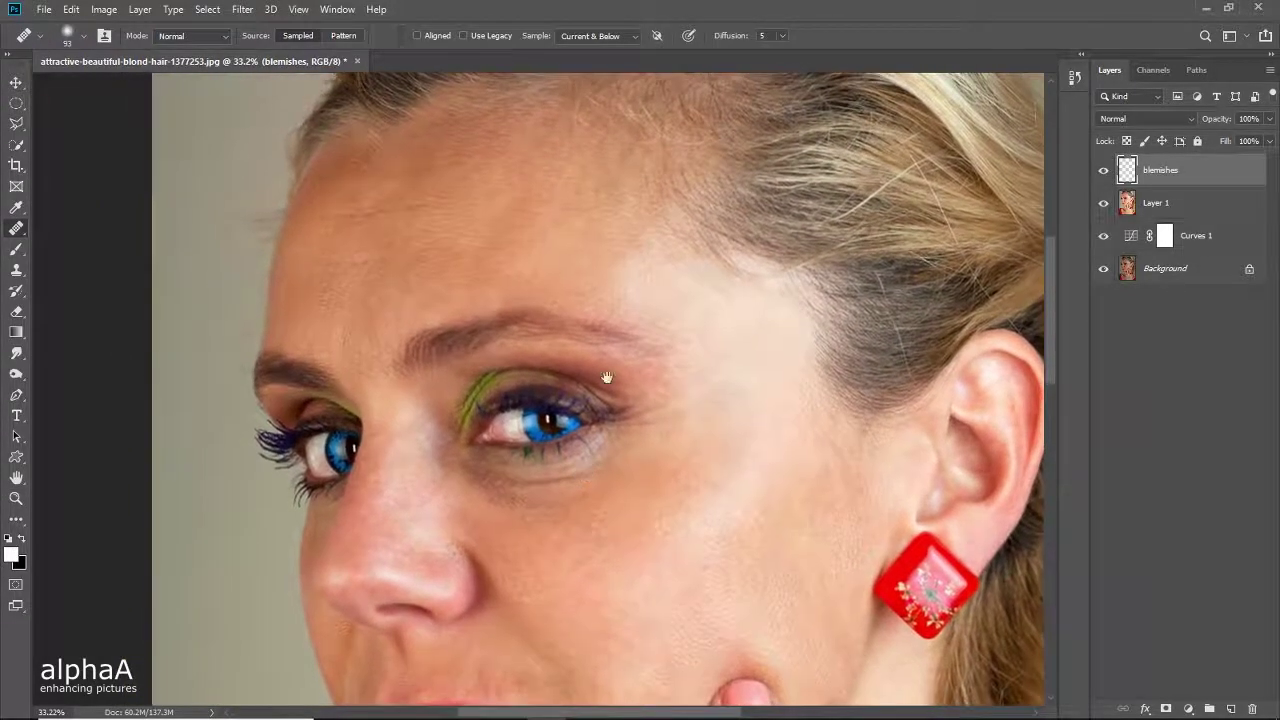
{"action": "left_click_drag", "start_coordinate": [623, 291], "coordinate": [618, 375]}
{"action": "left_click_drag", "start_coordinate": [548, 333], "coordinate": [550, 372]}
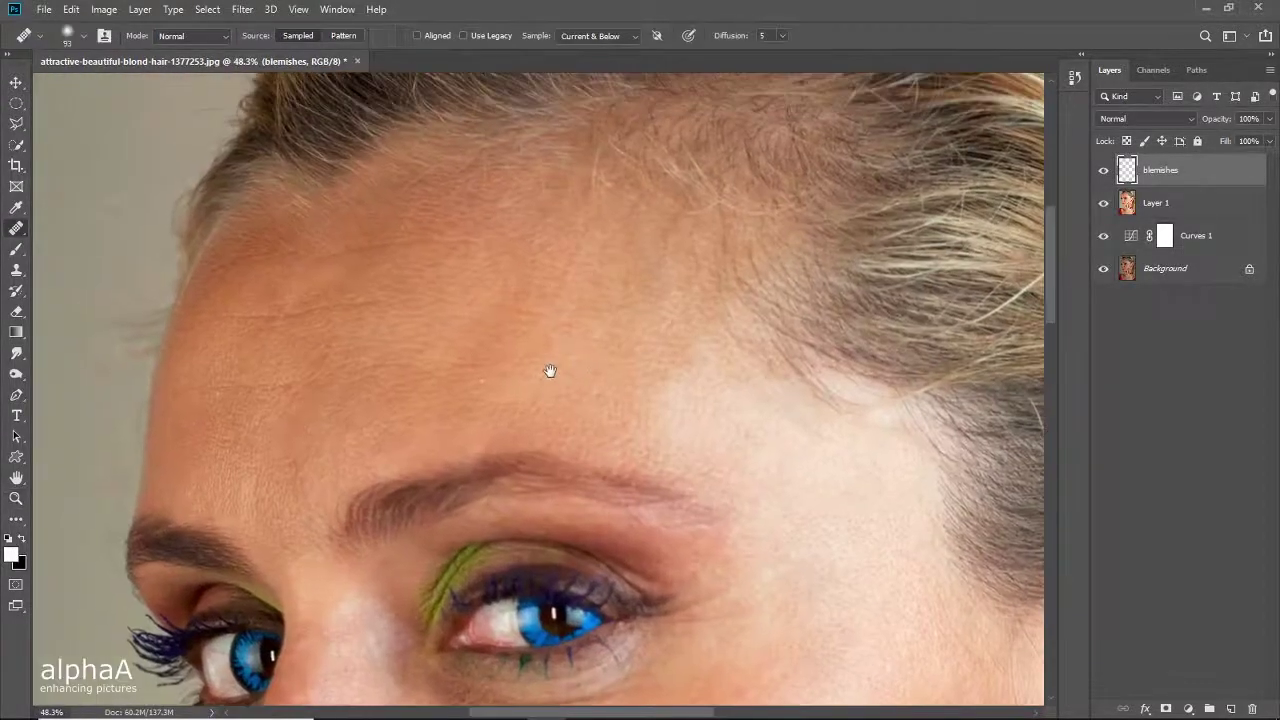
{"action": "left_click", "coordinate": [515, 381], "text": "alt"}
{"action": "left_click", "coordinate": [482, 384]}
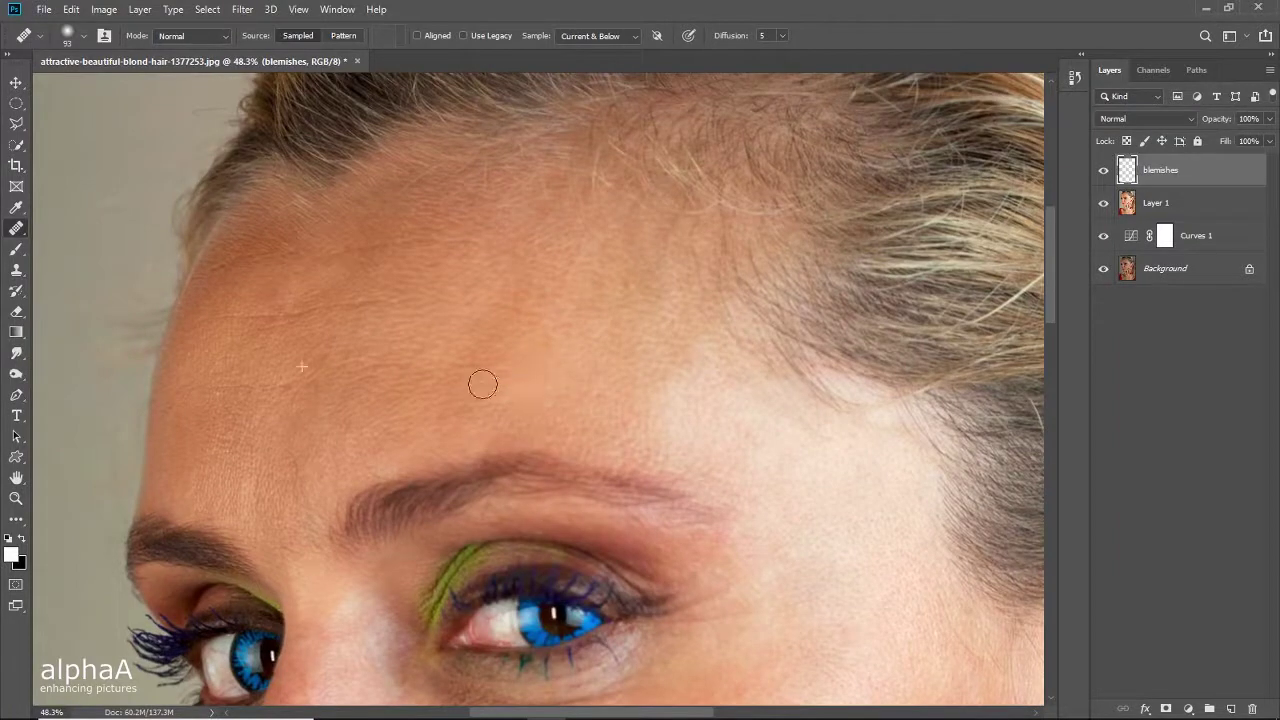
{"action": "left_click", "coordinate": [569, 394]}
{"action": "left_click", "coordinate": [595, 398]}
{"action": "left_click_drag", "start_coordinate": [687, 431], "coordinate": [666, 437]}
{"action": "left_click_drag", "start_coordinate": [512, 414], "coordinate": [594, 414]}
{"action": "left_click", "coordinate": [470, 340]}
{"action": "left_click_drag", "start_coordinate": [470, 341], "coordinate": [497, 344]}
{"action": "mouse_move", "coordinate": [633, 354]}
{"action": "left_mouse_down"}
{"action": "mouse_move", "coordinate": [611, 420]}
{"action": "mouse_move", "coordinate": [558, 263]}
{"action": "left_mouse_up"}
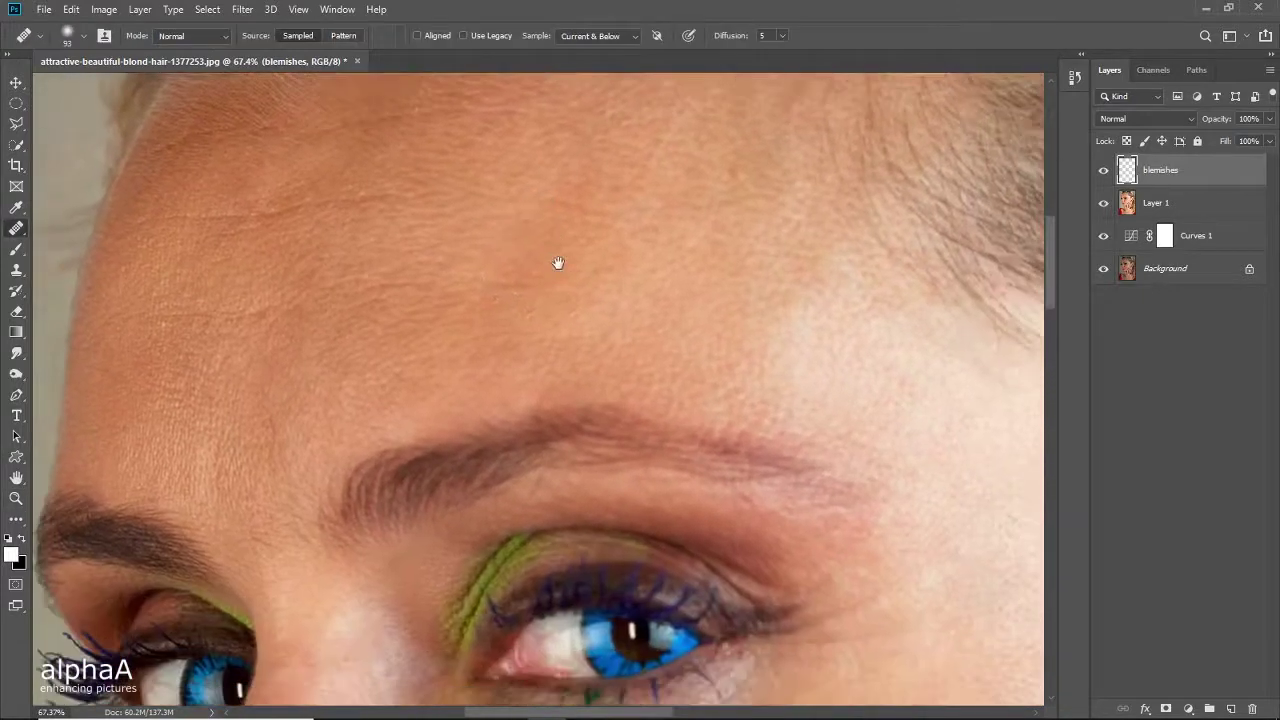
Step: Heal the light specks below the eye and on the cheek beside the nostril, sampling nearby skin
{"action": "left_click_drag", "start_coordinate": [604, 538], "coordinate": [604, 184]}
{"action": "left_click_drag", "start_coordinate": [665, 416], "coordinate": [615, 263]}
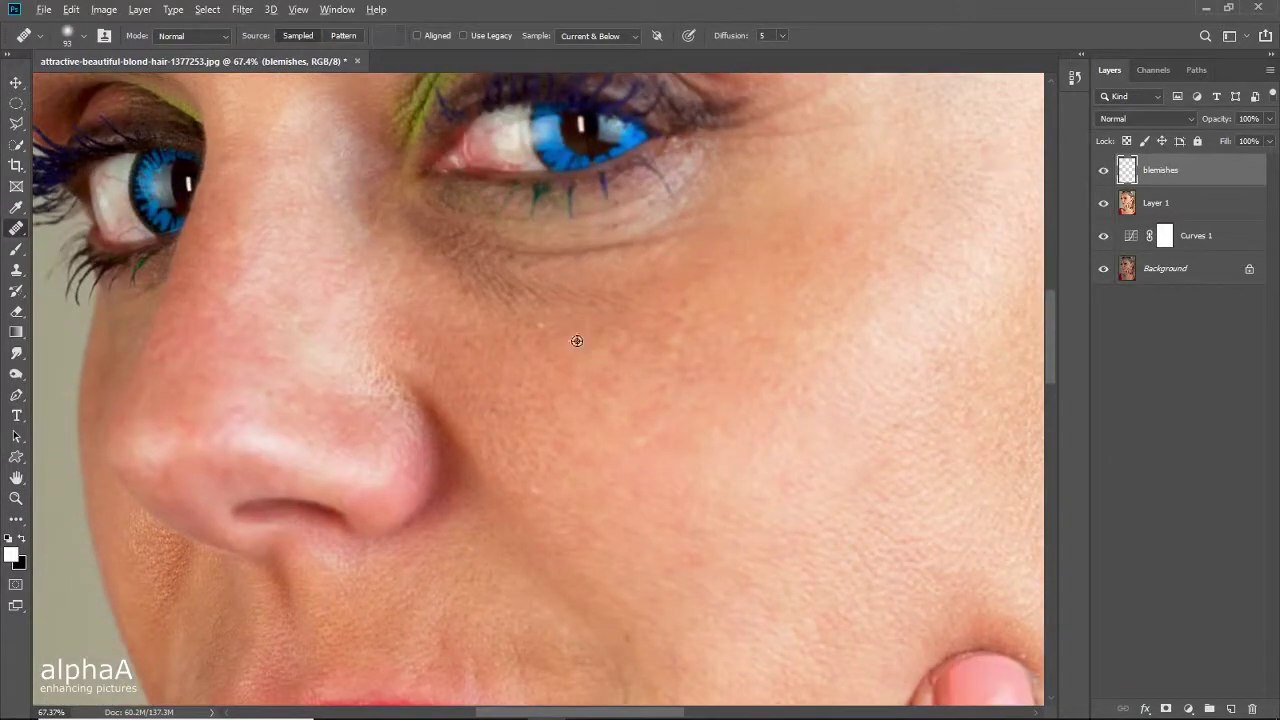
{"action": "left_click", "coordinate": [577, 341], "text": "alt"}
{"action": "left_click", "coordinate": [541, 333]}
{"action": "left_click_drag", "start_coordinate": [604, 386], "coordinate": [528, 258]}
{"action": "left_click_drag", "start_coordinate": [482, 378], "coordinate": [471, 370]}
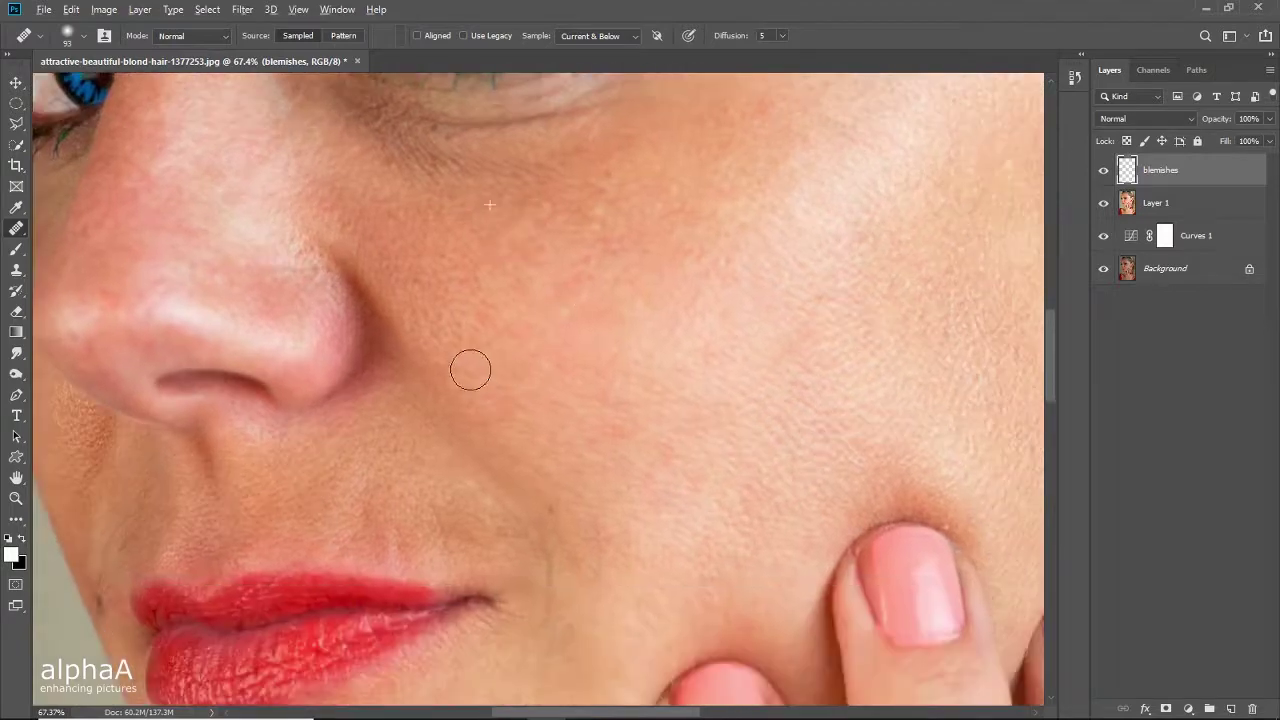
Step: Heal the dark spot near the corner of the mouth and the blemishes along the lower cheek and jaw
{"action": "left_click_drag", "start_coordinate": [568, 462], "coordinate": [531, 337]}
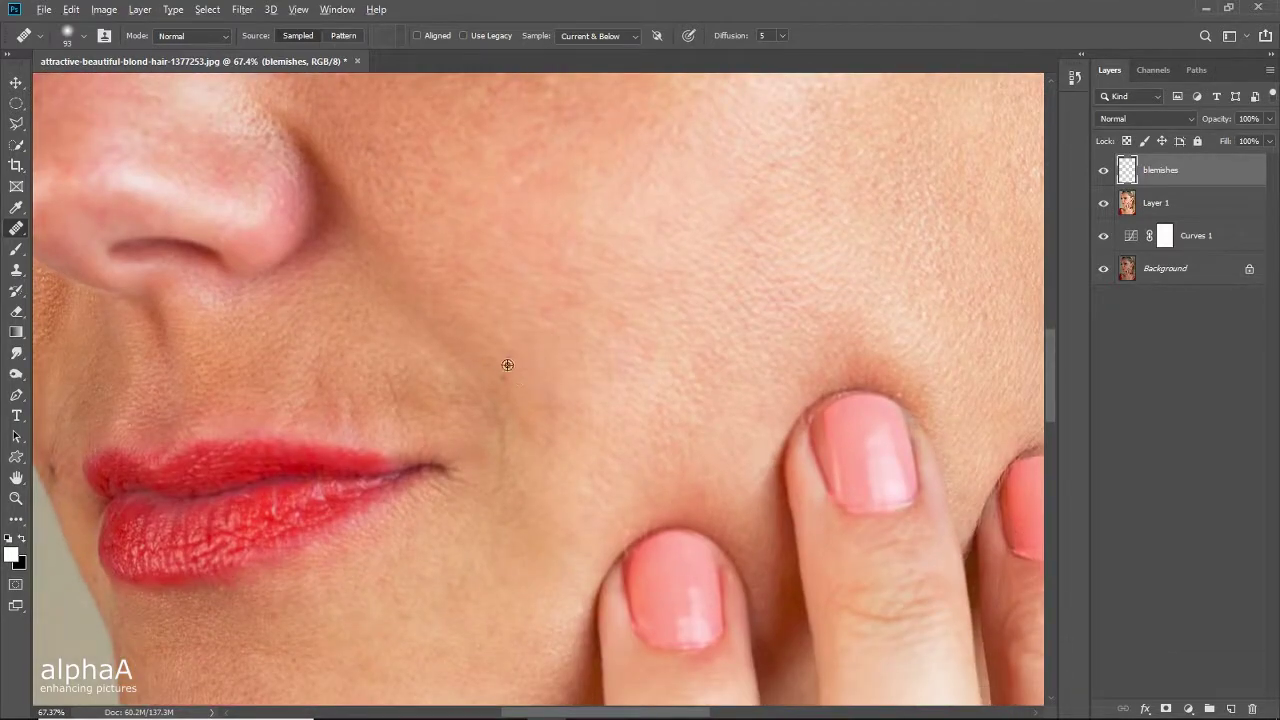
{"action": "left_click", "coordinate": [507, 365], "text": "alt"}
{"action": "left_click_drag", "start_coordinate": [569, 434], "coordinate": [583, 306]}
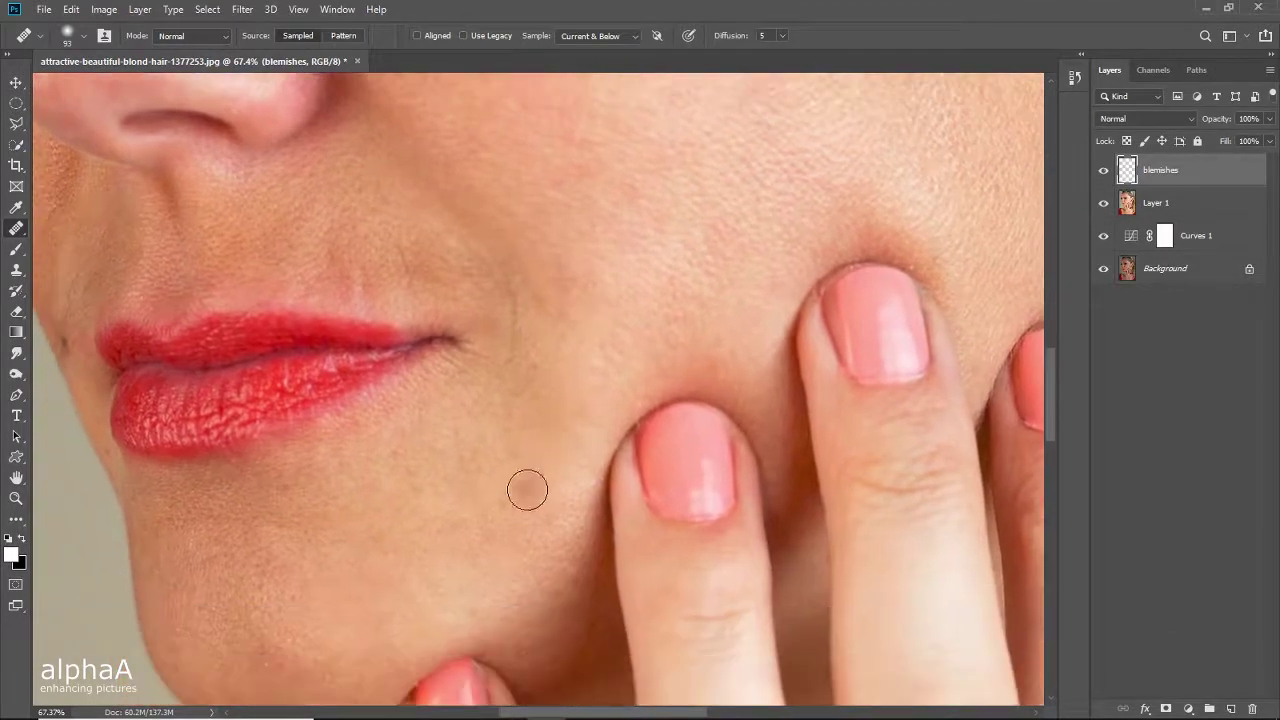
{"action": "left_click_drag", "start_coordinate": [534, 509], "coordinate": [577, 443]}
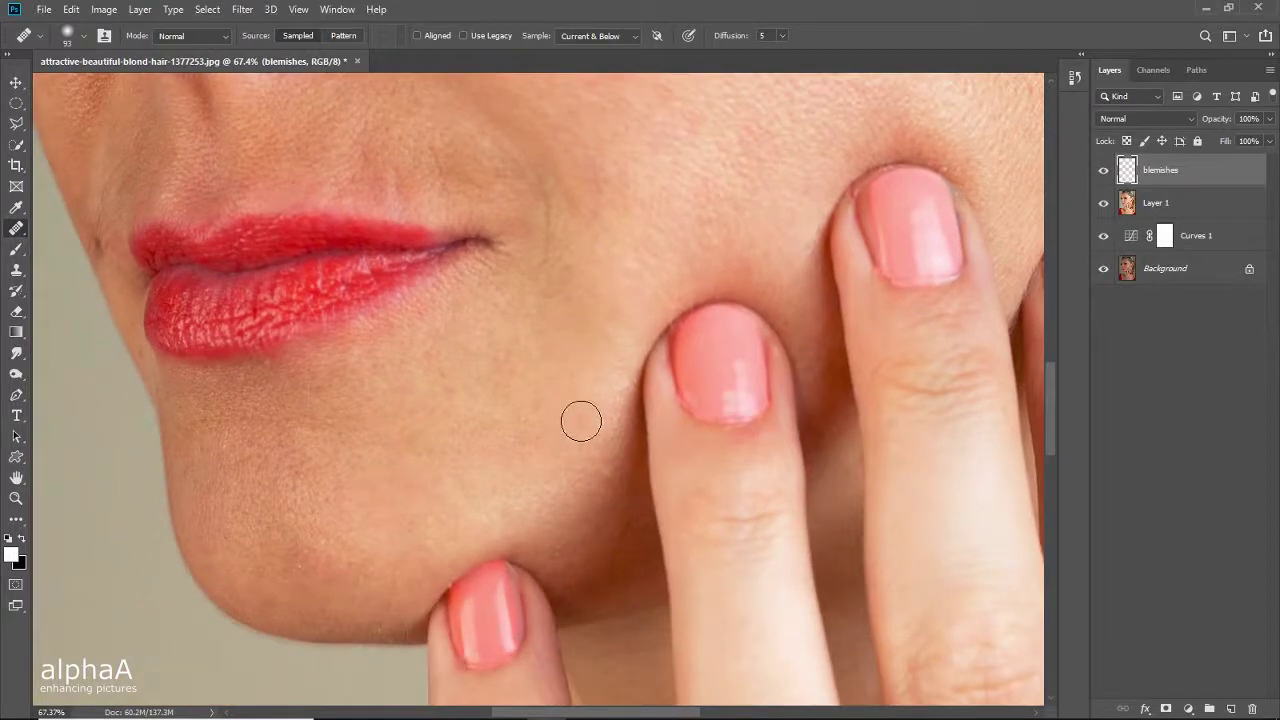
{"action": "left_click_drag", "start_coordinate": [579, 528], "coordinate": [569, 448]}
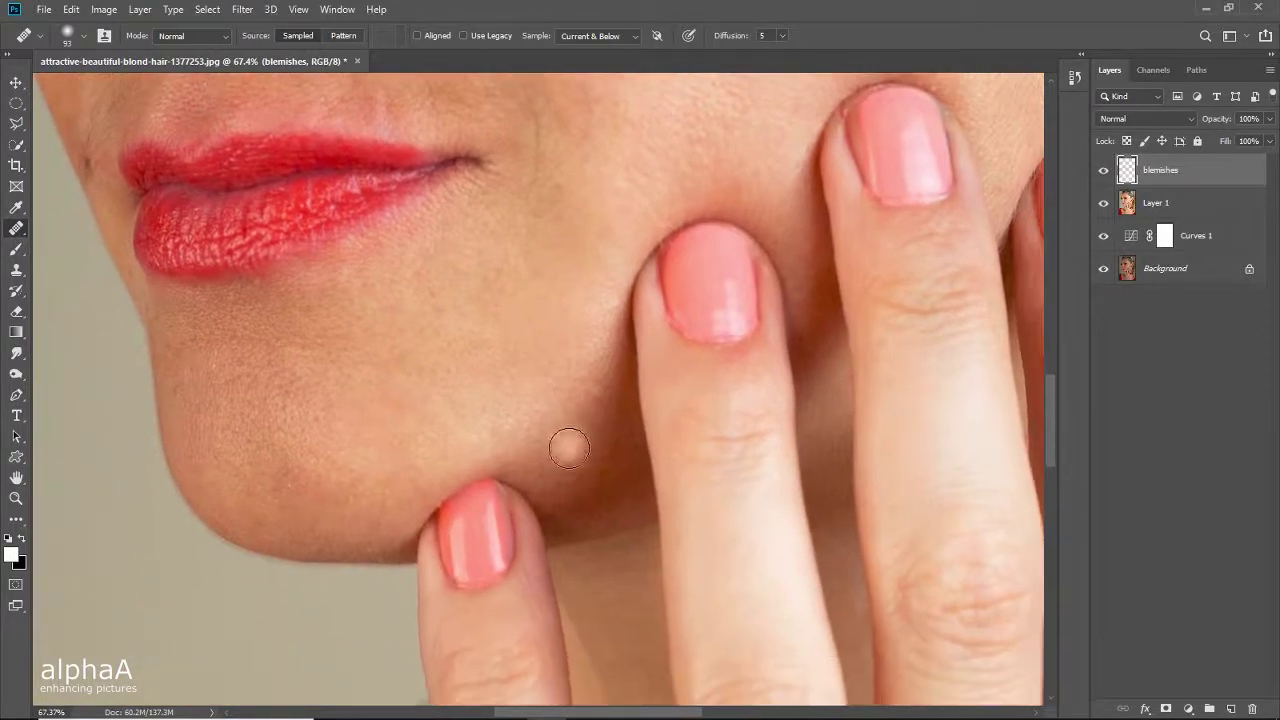
{"action": "left_click", "coordinate": [566, 444]}
Step: Heal the remaining spots from the mouth area up to the cheek above the fingertips
{"action": "mouse_move", "coordinate": [519, 344]}
{"action": "left_mouse_down"}
{"action": "mouse_move", "coordinate": [540, 369]}
{"action": "mouse_move", "coordinate": [543, 421]}
{"action": "left_mouse_up"}
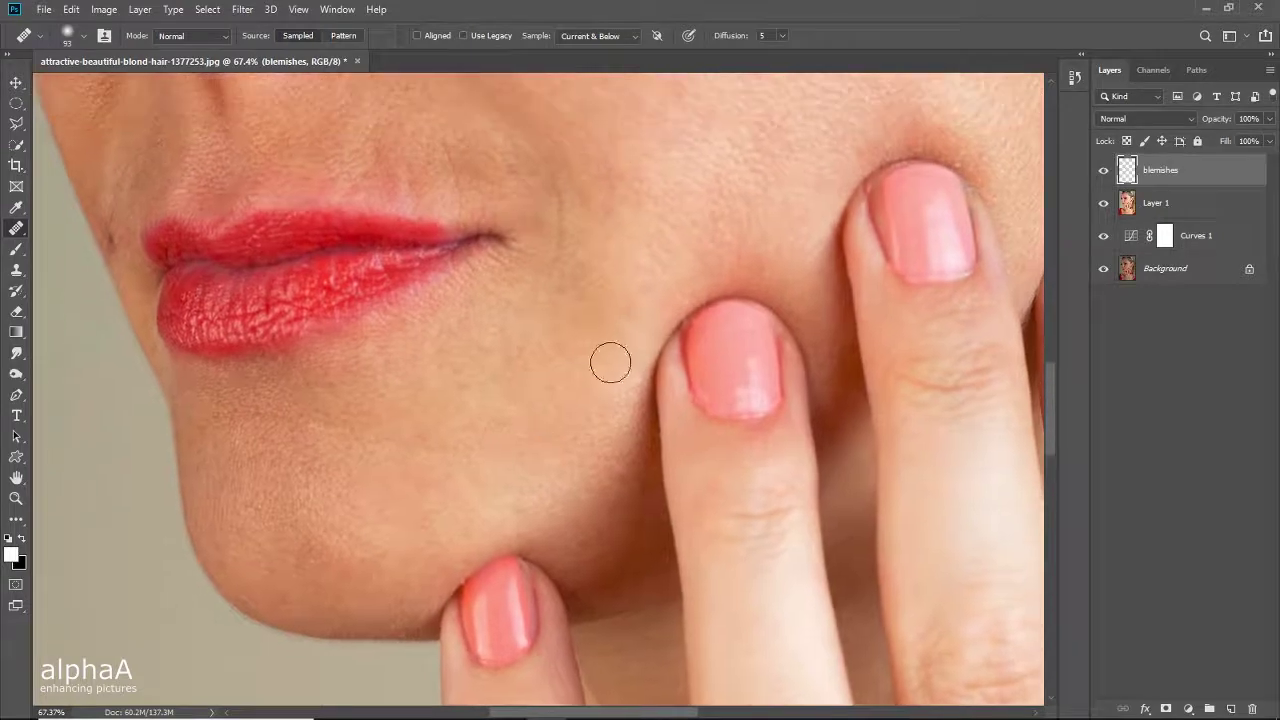
{"action": "mouse_move", "coordinate": [610, 362]}
{"action": "left_mouse_down"}
{"action": "mouse_move", "coordinate": [609, 437]}
{"action": "mouse_move", "coordinate": [677, 406]}
{"action": "mouse_move", "coordinate": [577, 491]}
{"action": "mouse_move", "coordinate": [632, 448]}
{"action": "mouse_move", "coordinate": [786, 443]}
{"action": "mouse_move", "coordinate": [503, 463]}
{"action": "left_mouse_up"}
{"action": "left_click_drag", "start_coordinate": [700, 449], "coordinate": [694, 470]}
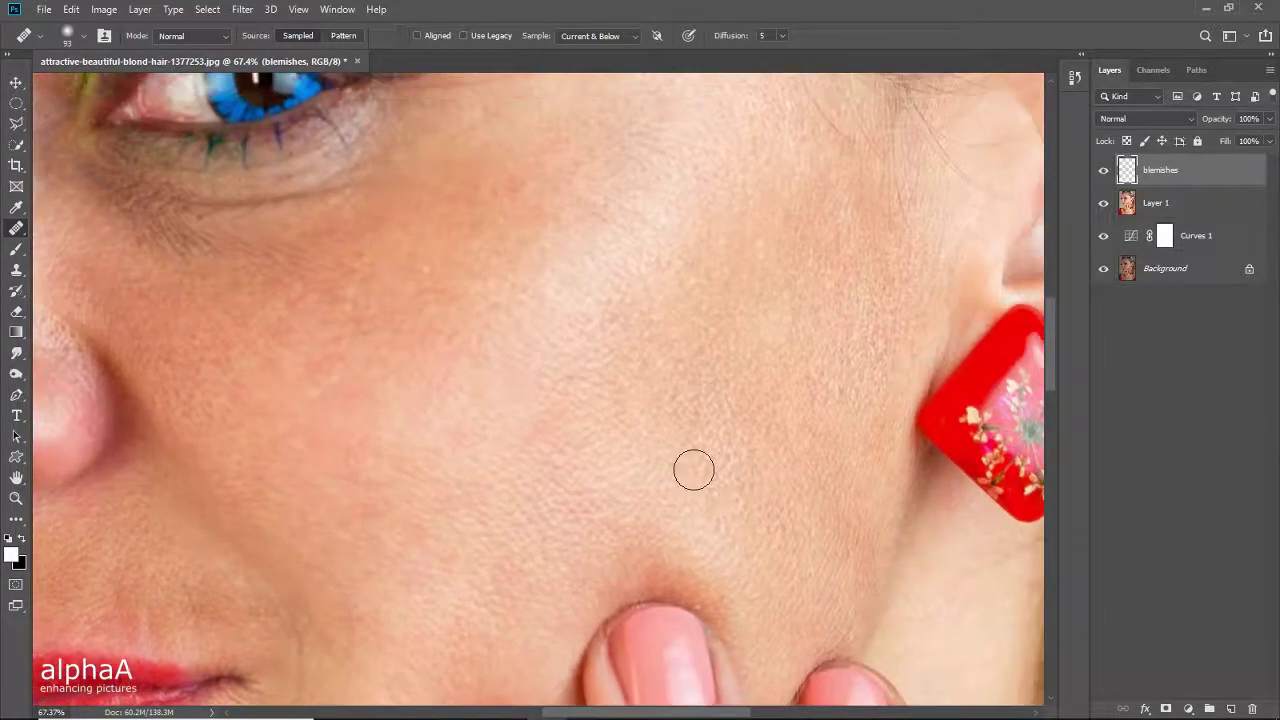
Step: Compare the portrait with and without the blemishes layer, and merge all visible layers into a new top layer
{"action": "key", "text": "ctrl+0"}
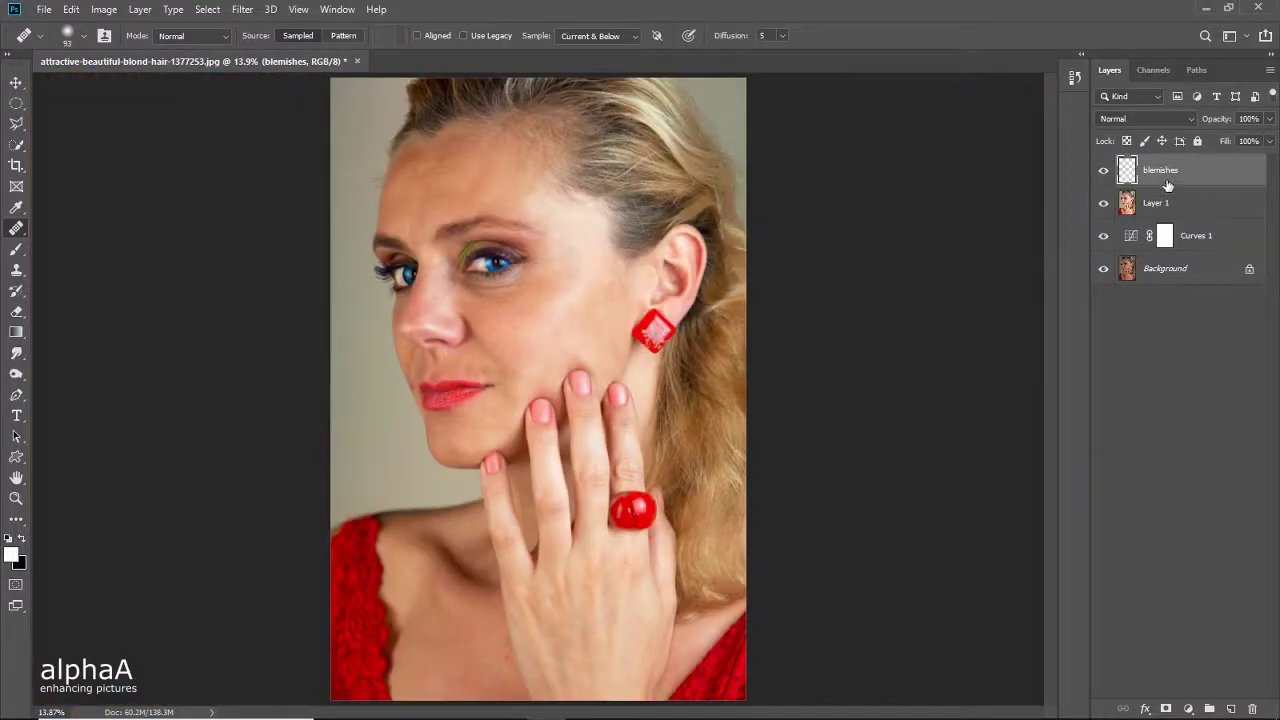
{"action": "left_click", "coordinate": [1105, 172]}
{"action": "key", "text": "ctrl+shift+alt+e"}
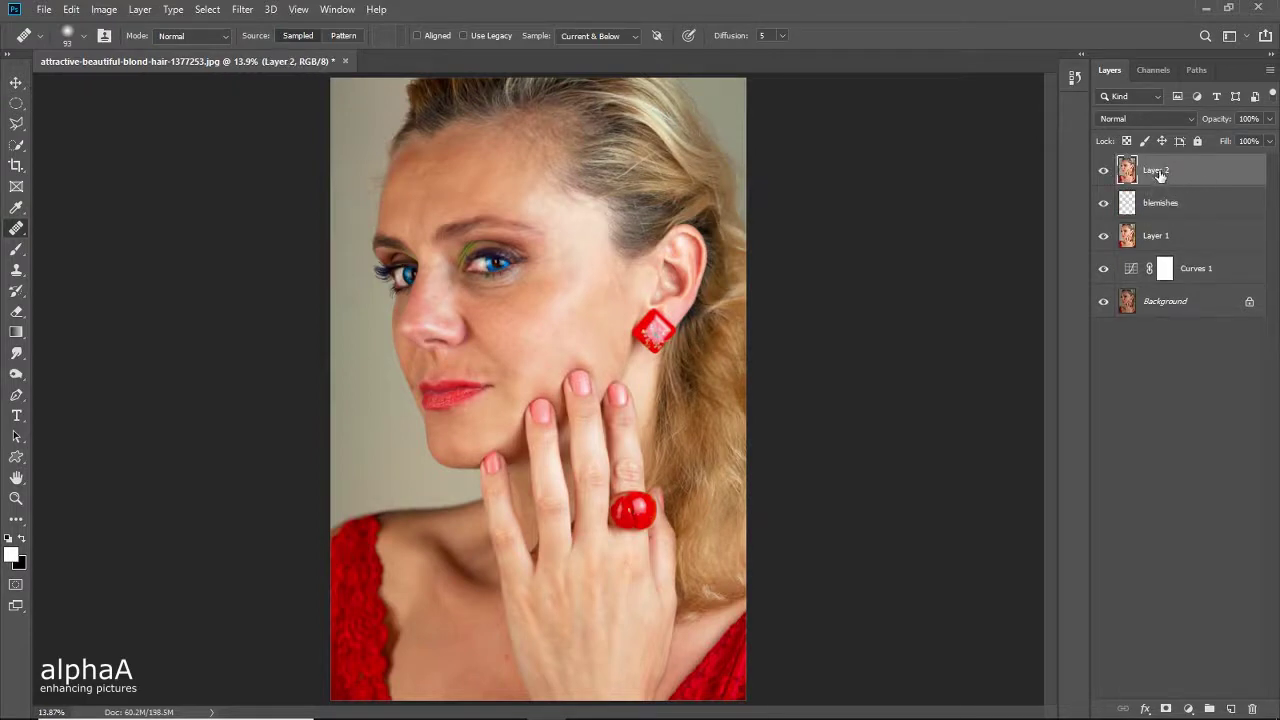
Step: Duplicate the merged layer, naming the copy "high" and the original beneath it "low"
{"action": "key", "text": "ctrl+j"}
{"action": "double_click", "coordinate": [1162, 171]}
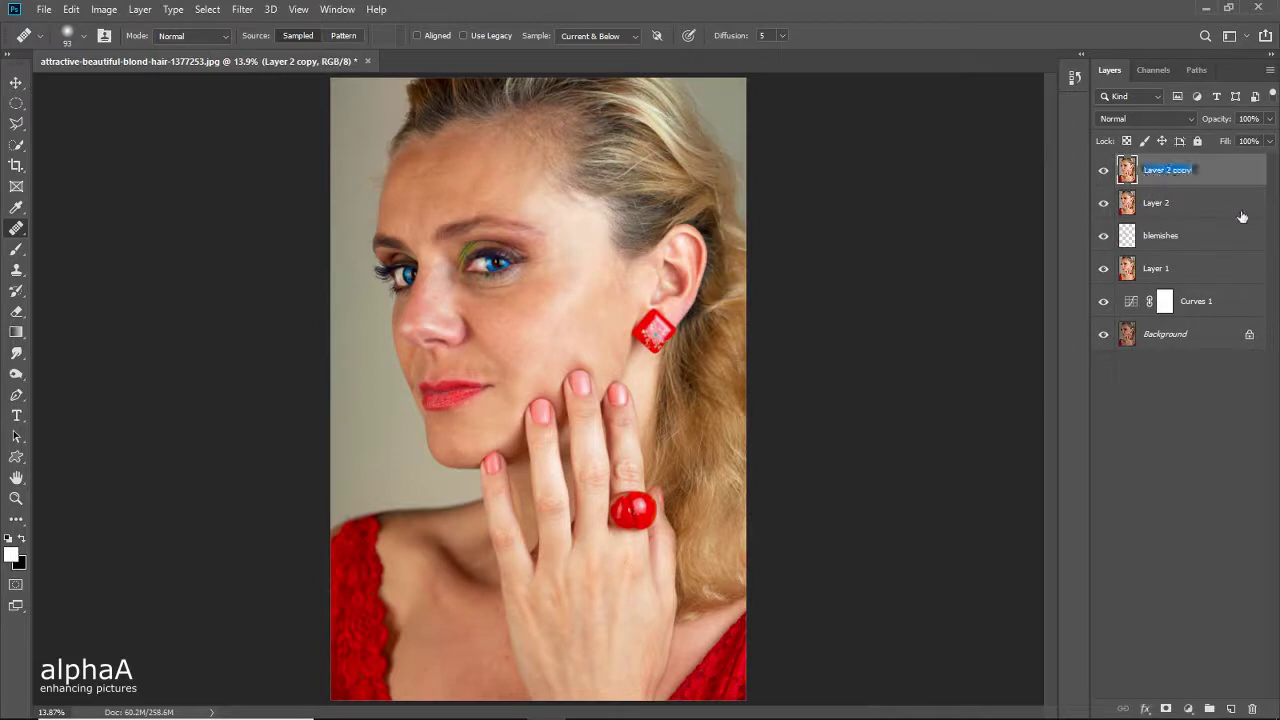
{"action": "type", "text": "high"}
{"action": "key", "text": "Return"}
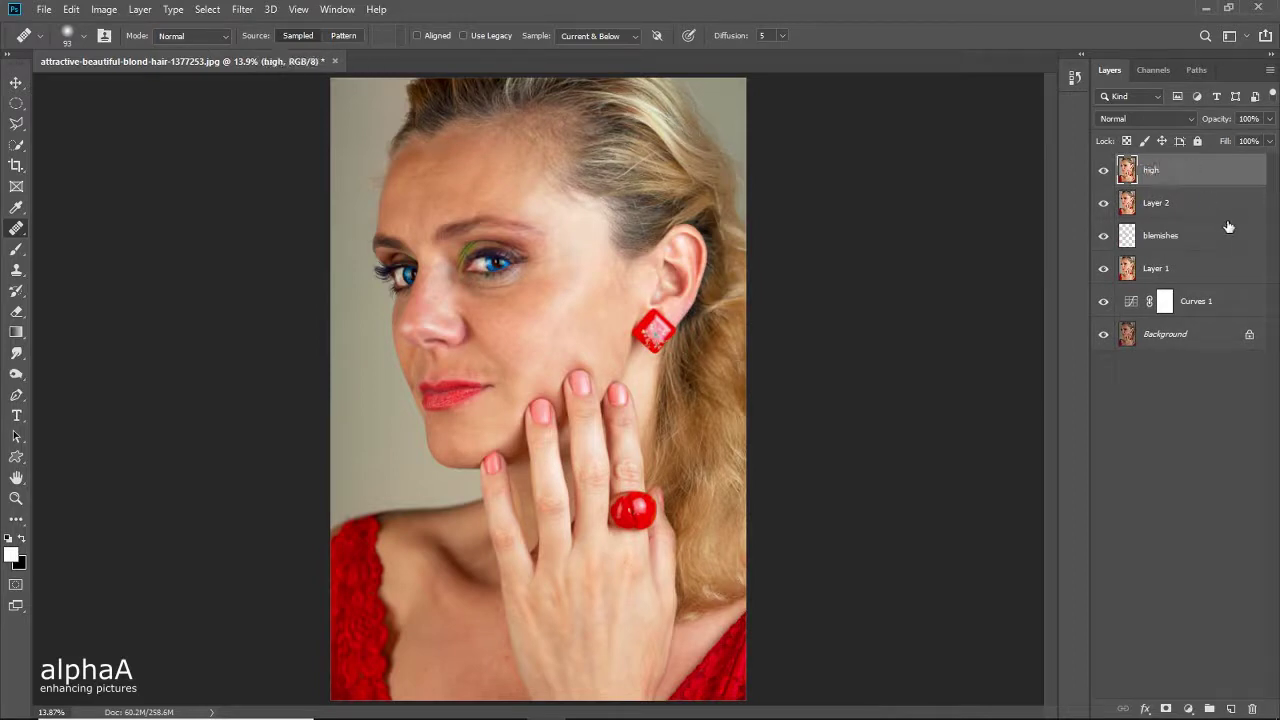
{"action": "double_click", "coordinate": [1163, 205]}
{"action": "type", "text": "l"}
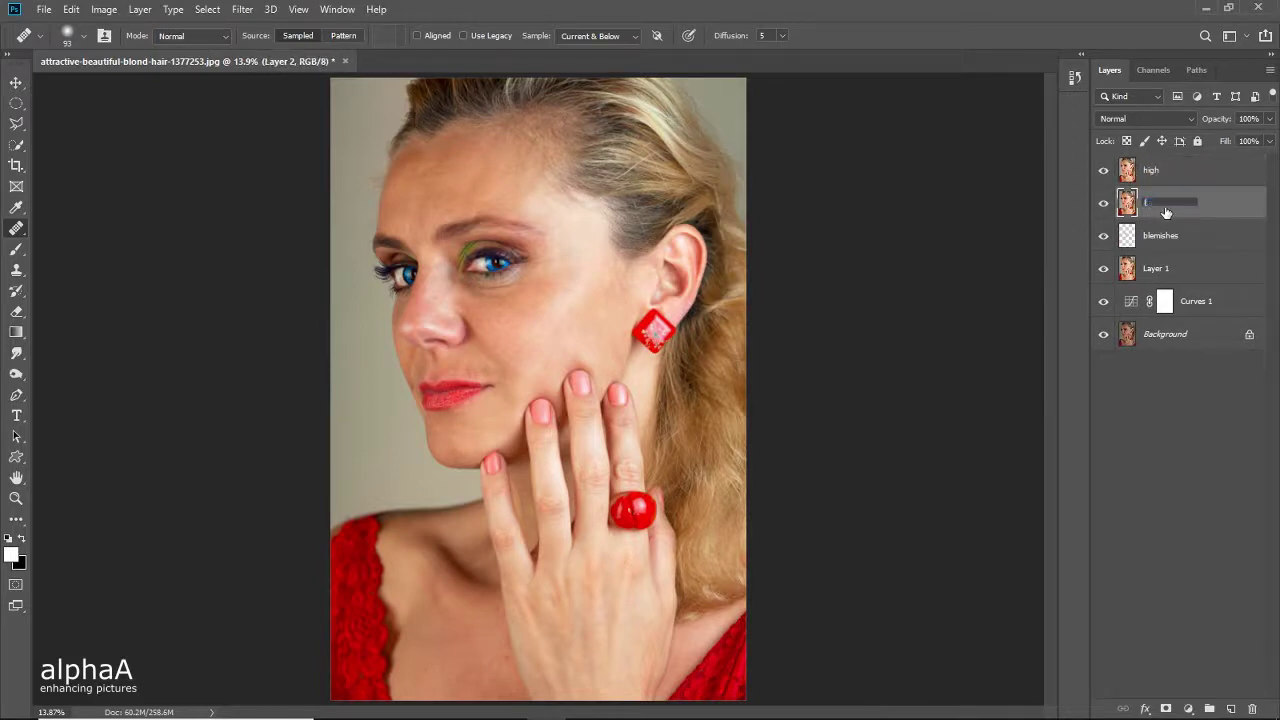
{"action": "type", "text": "ow"}
{"action": "key", "text": "Return"}
Step: With the high layer hidden, apply a Gaussian Blur with a radius of 5.2 pixels to the low layer
{"action": "left_click", "coordinate": [244, 10]}
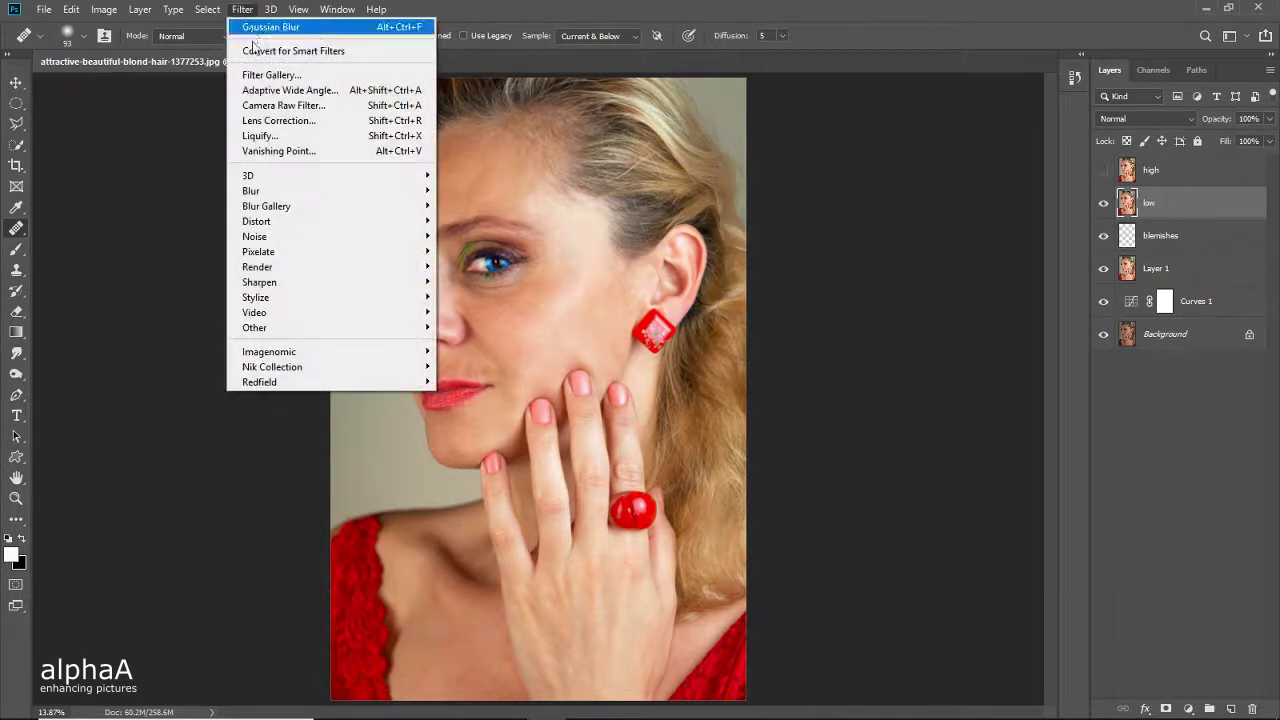
{"action": "mouse_move", "coordinate": [286, 192]}
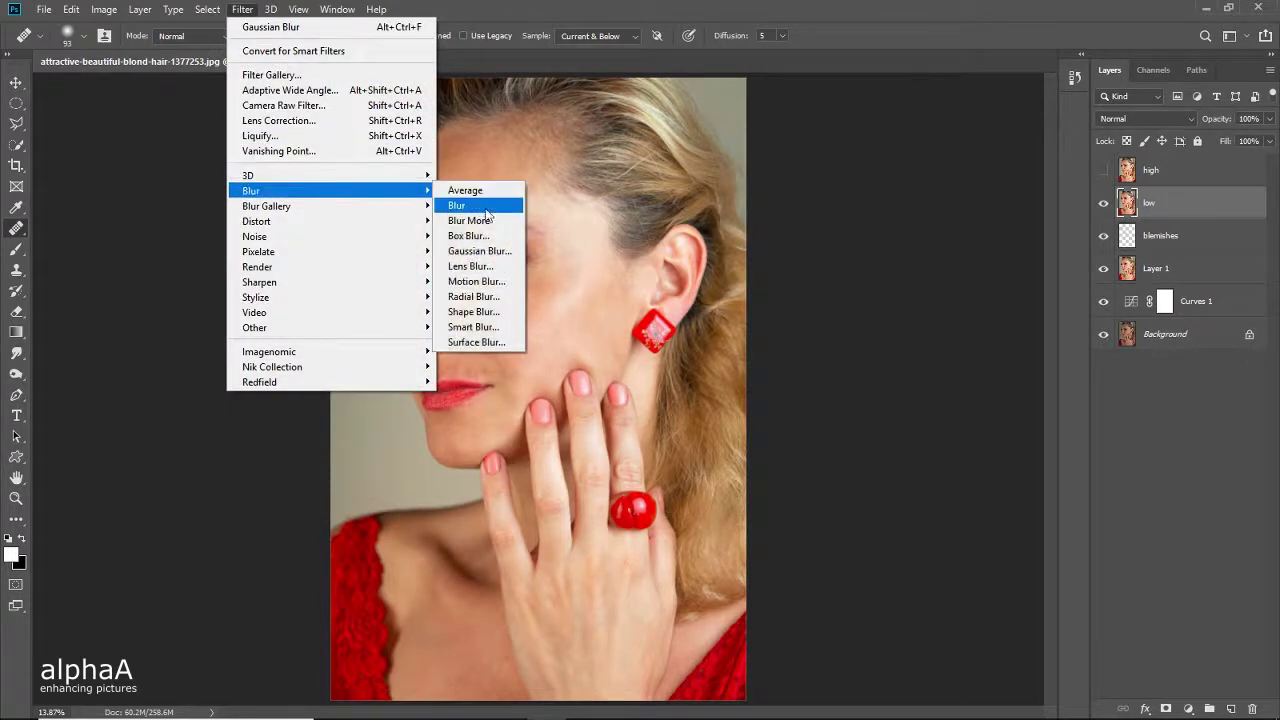
{"action": "left_click", "coordinate": [478, 251]}
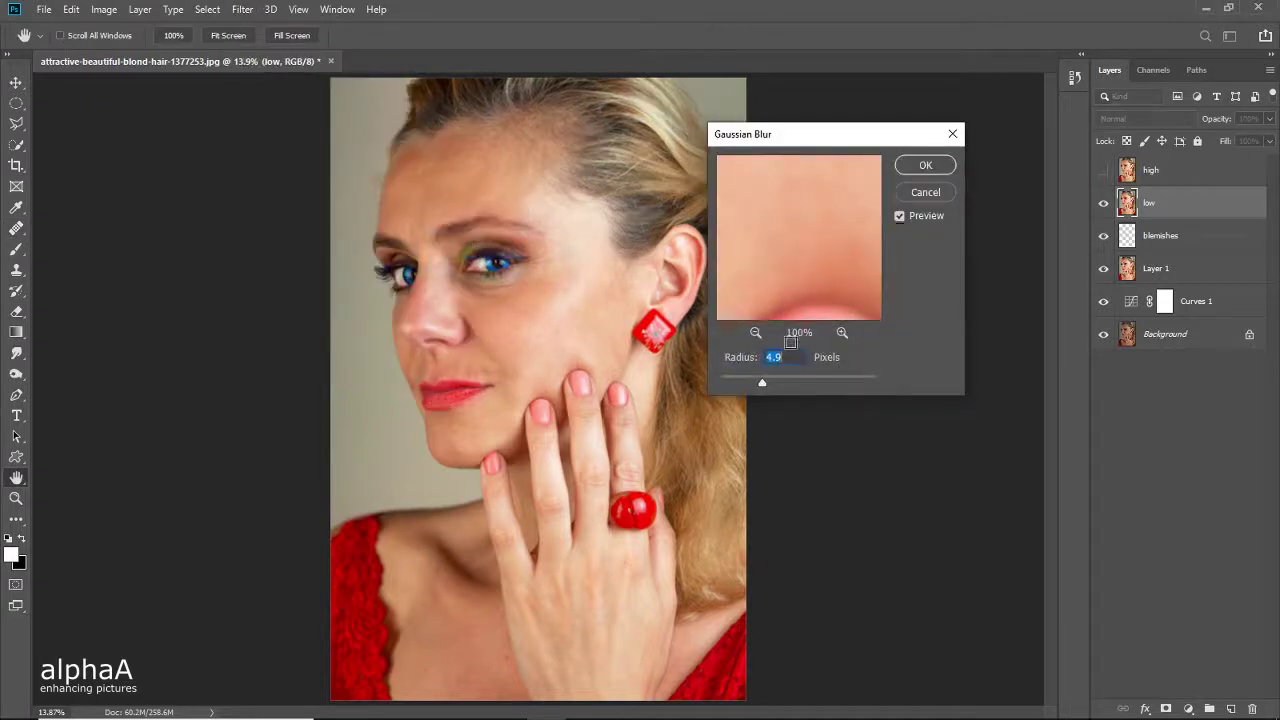
{"action": "left_click_drag", "start_coordinate": [764, 384], "coordinate": [766, 384]}
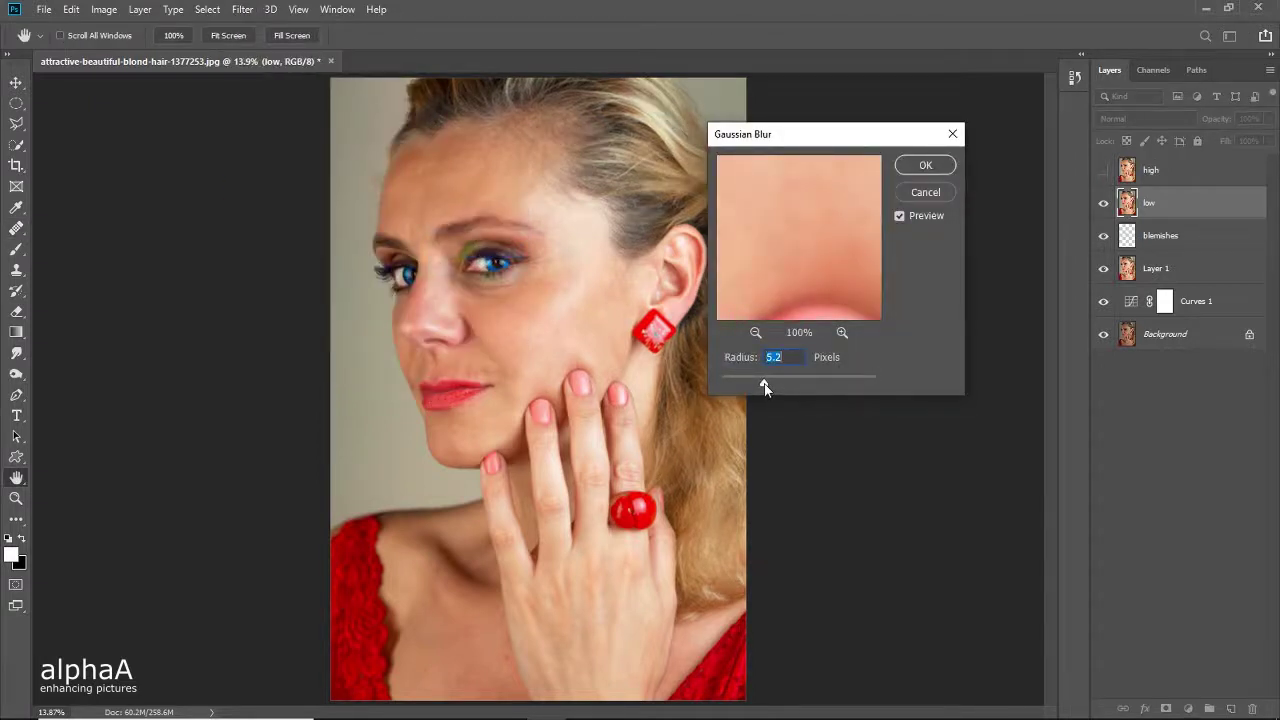
{"action": "left_click", "coordinate": [926, 166]}
{"action": "key", "text": "j"}
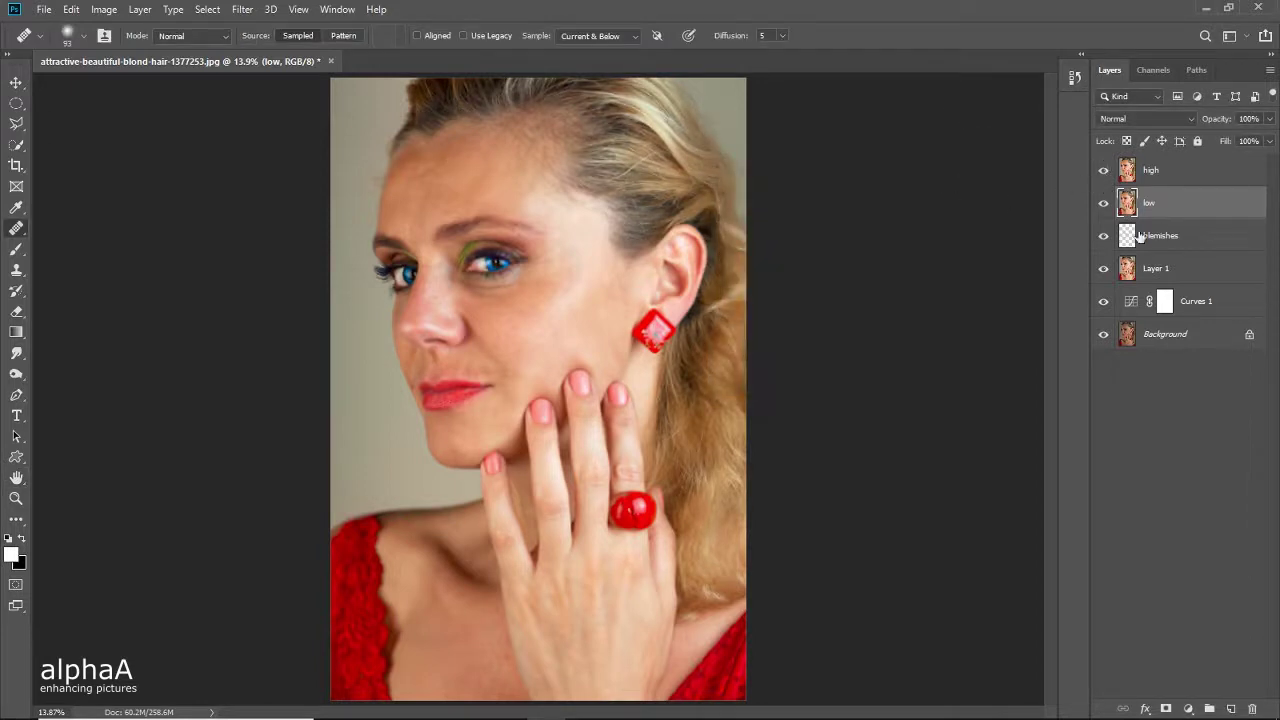
Step: Apply the low layer's image to the high layer with Subtract blending, scale 2 and offset 128, and set the high layer's blend mode to Linear Light
{"action": "left_click", "coordinate": [1210, 172]}
{"action": "left_click", "coordinate": [104, 9]}
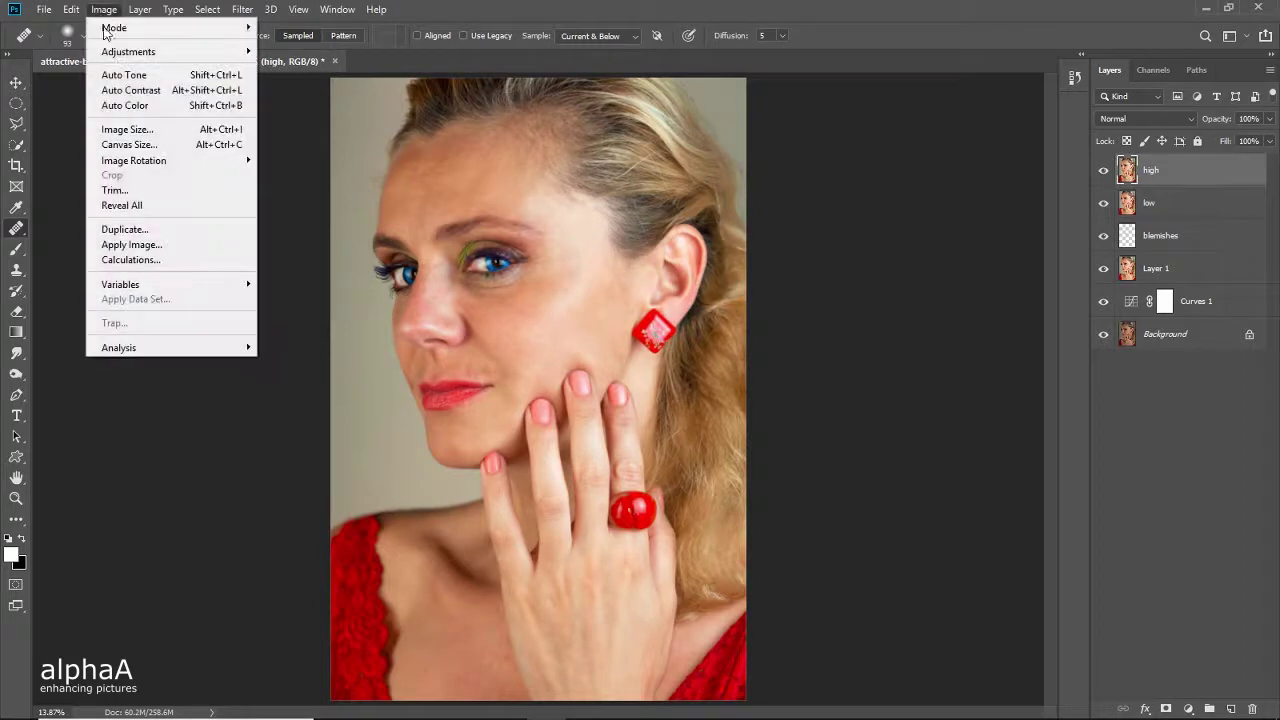
{"action": "left_click", "coordinate": [148, 245]}
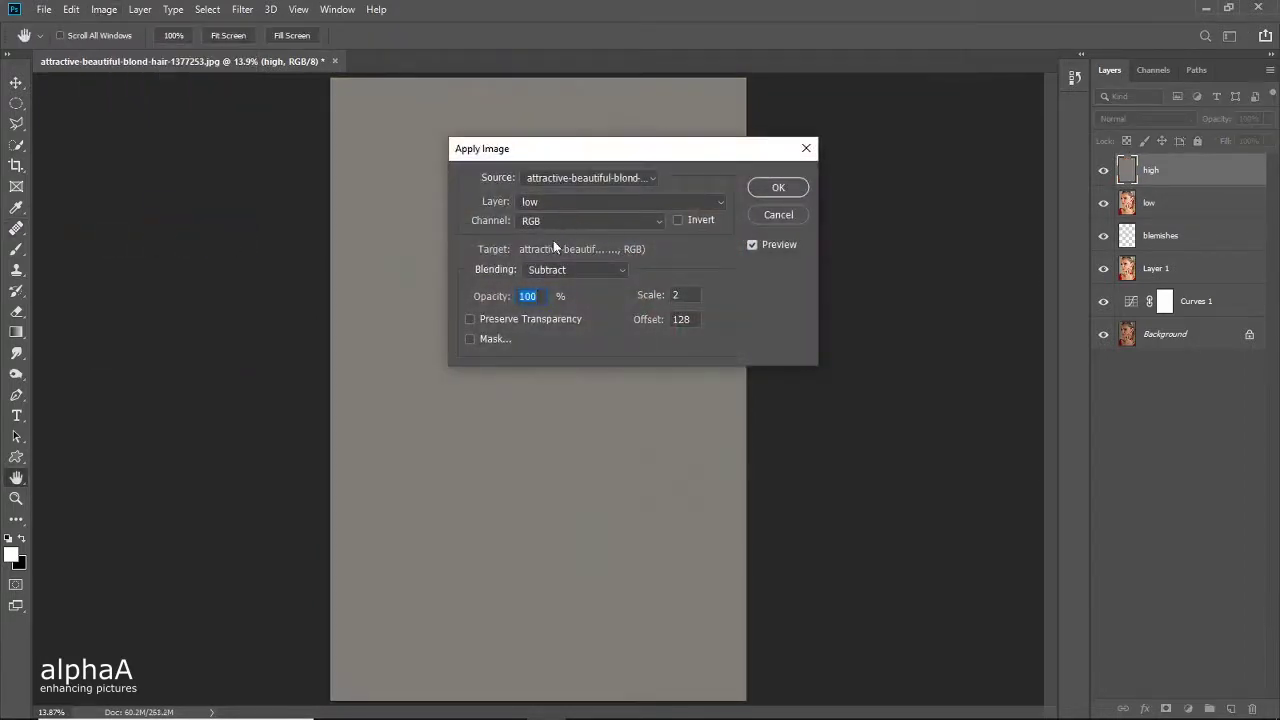
{"action": "left_click", "coordinate": [778, 188]}
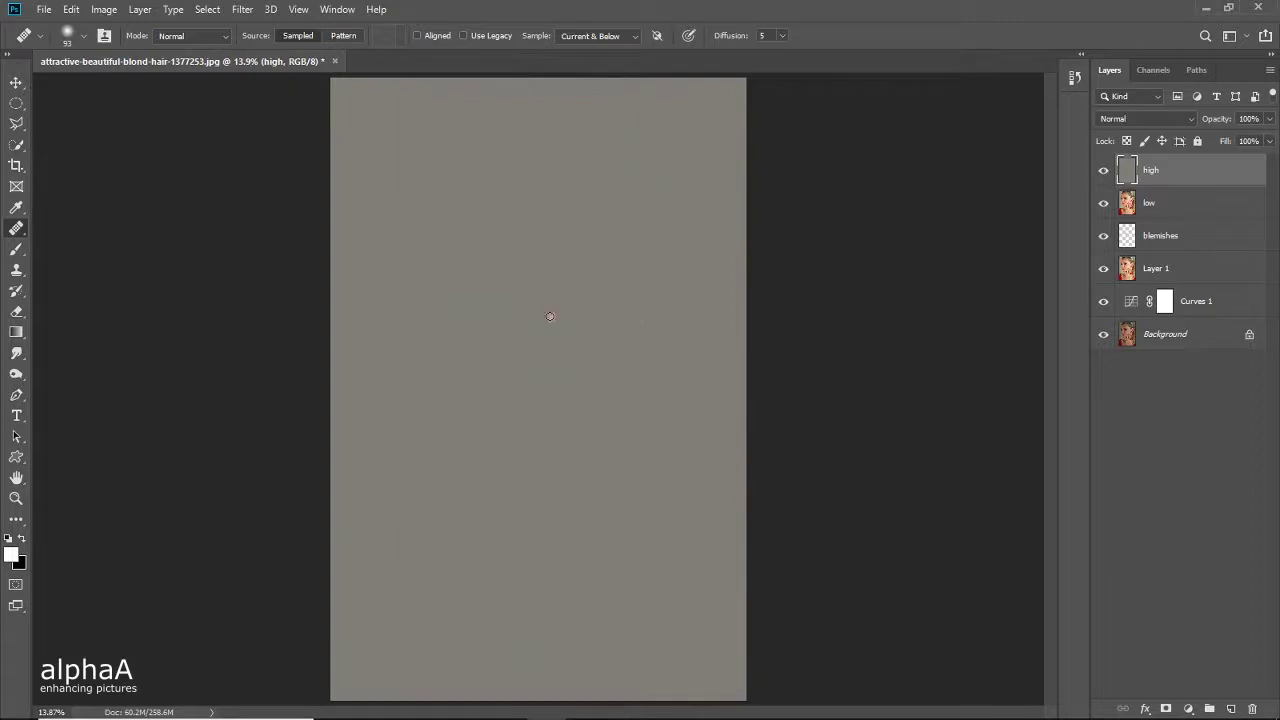
{"action": "left_click", "coordinate": [1151, 121]}
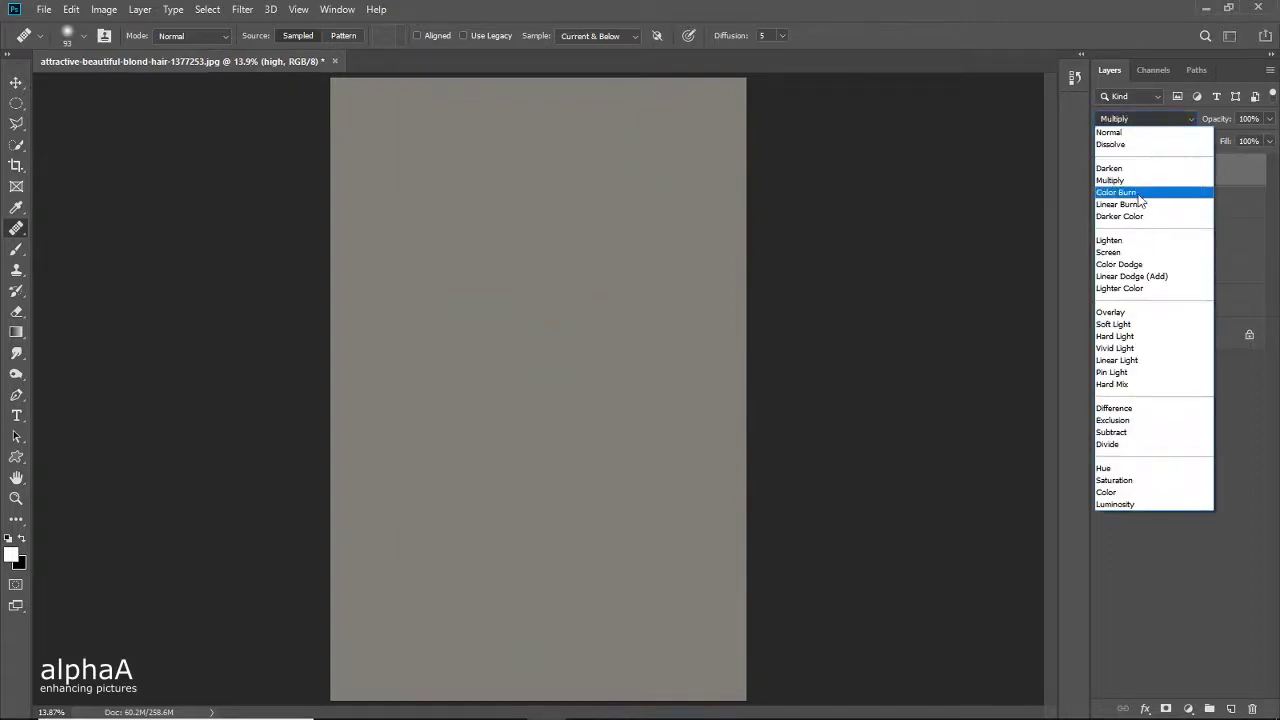
{"action": "left_click", "coordinate": [1128, 361]}
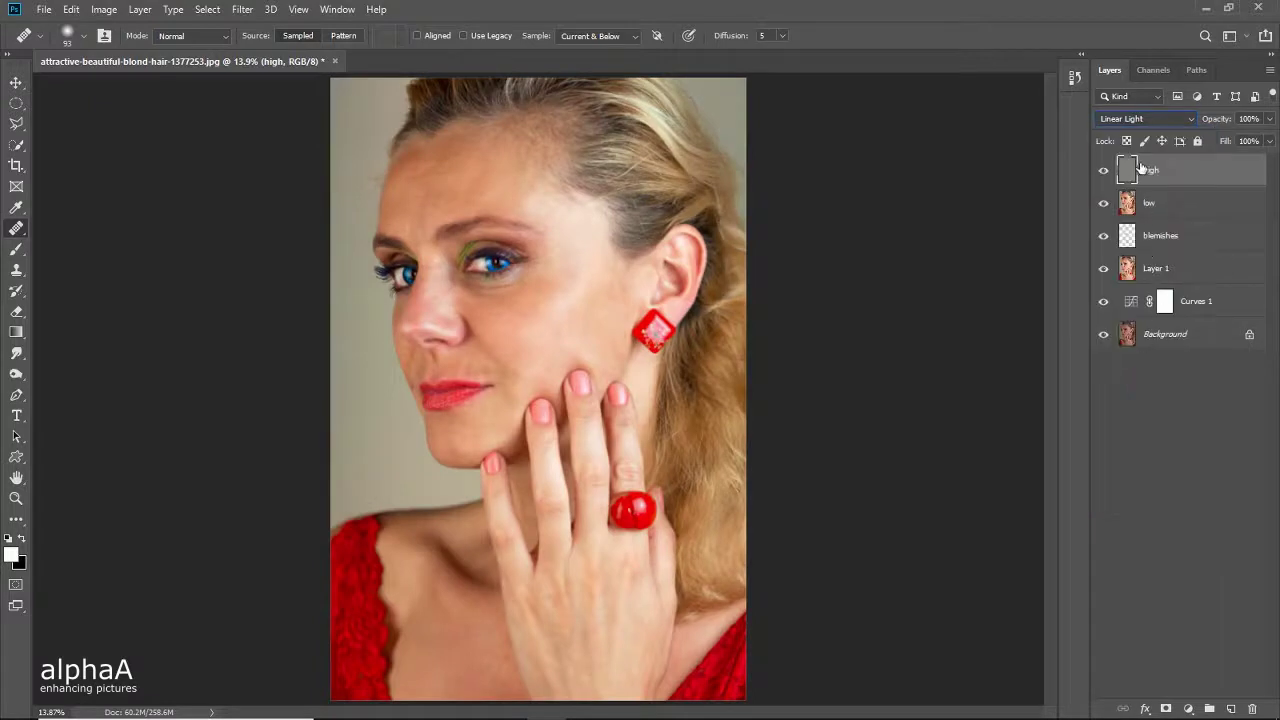
Step: Group the high and low layers and name the group "php frequency separation"
{"action": "left_click", "coordinate": [1183, 204], "text": "shift"}
{"action": "key", "text": "ctrl+g"}
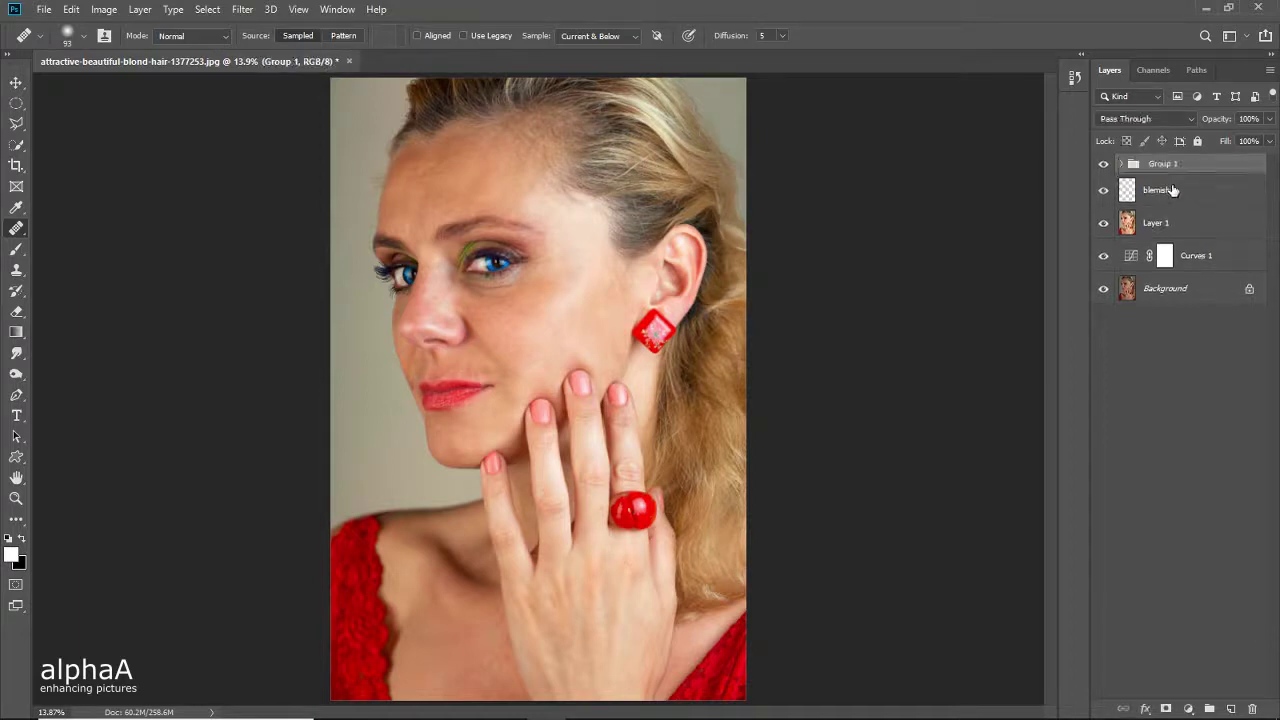
{"action": "double_click", "coordinate": [1161, 165]}
{"action": "key", "text": "Return"}
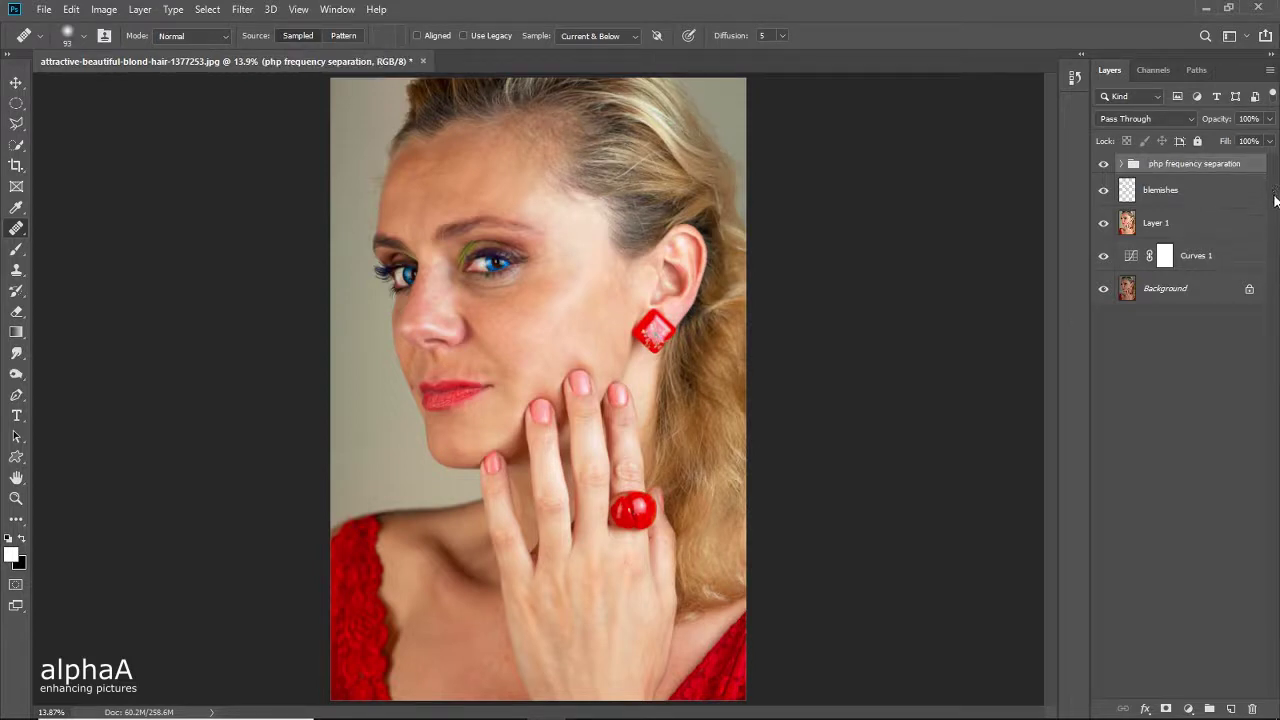
Step: Hide the high layer, duplicate the low layer inside the group and name the copy "patching"
{"action": "left_click", "coordinate": [1123, 164]}
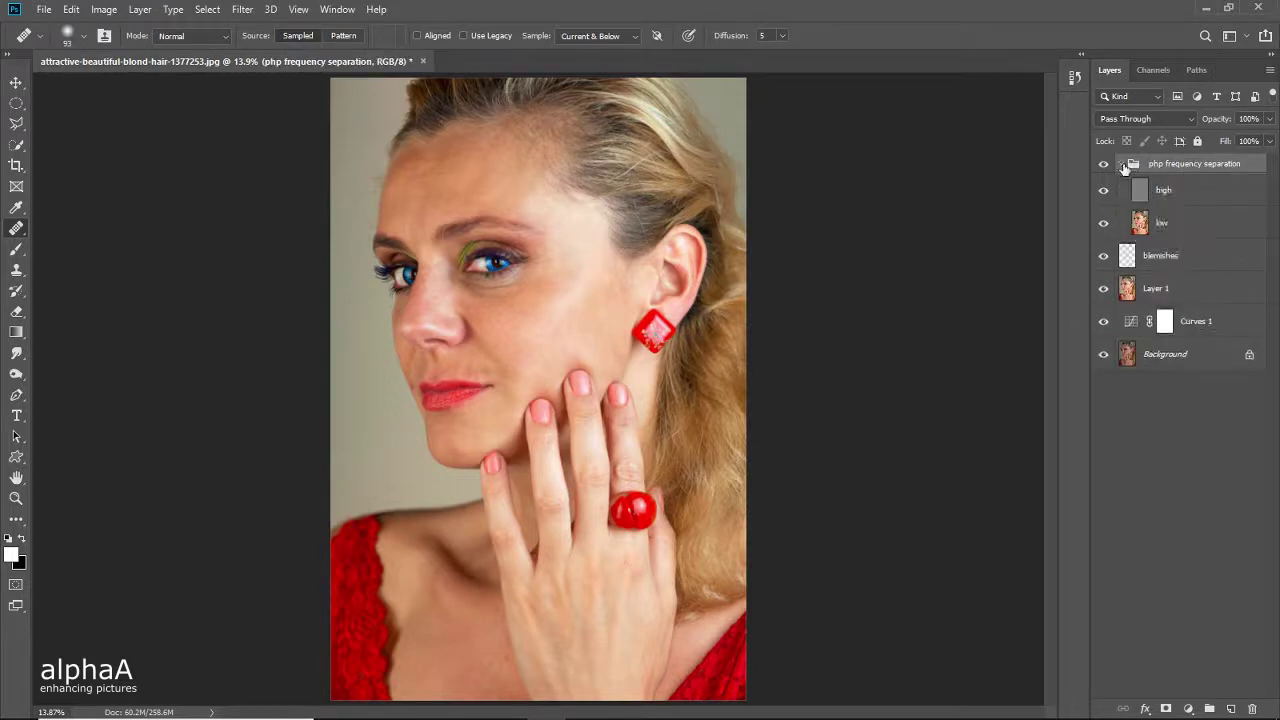
{"action": "left_click", "coordinate": [1170, 224]}
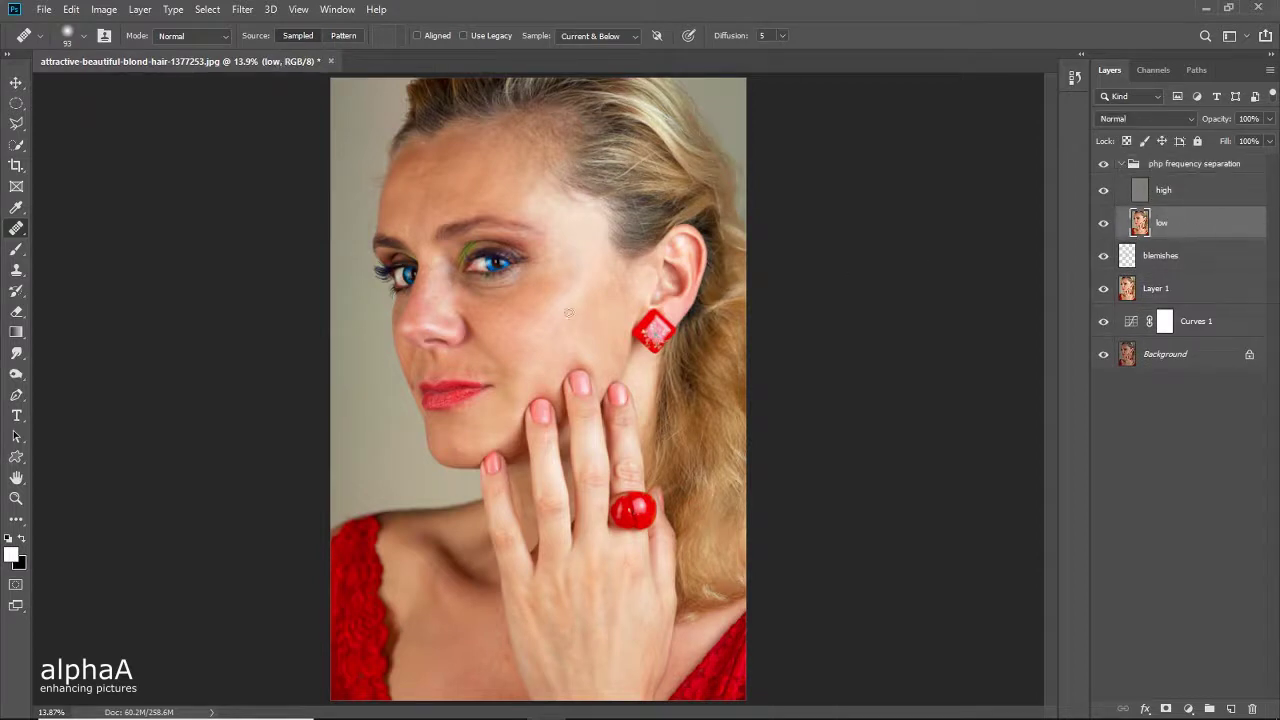
{"action": "left_click_drag", "start_coordinate": [519, 329], "coordinate": [595, 389]}
{"action": "left_click", "coordinate": [1104, 192]}
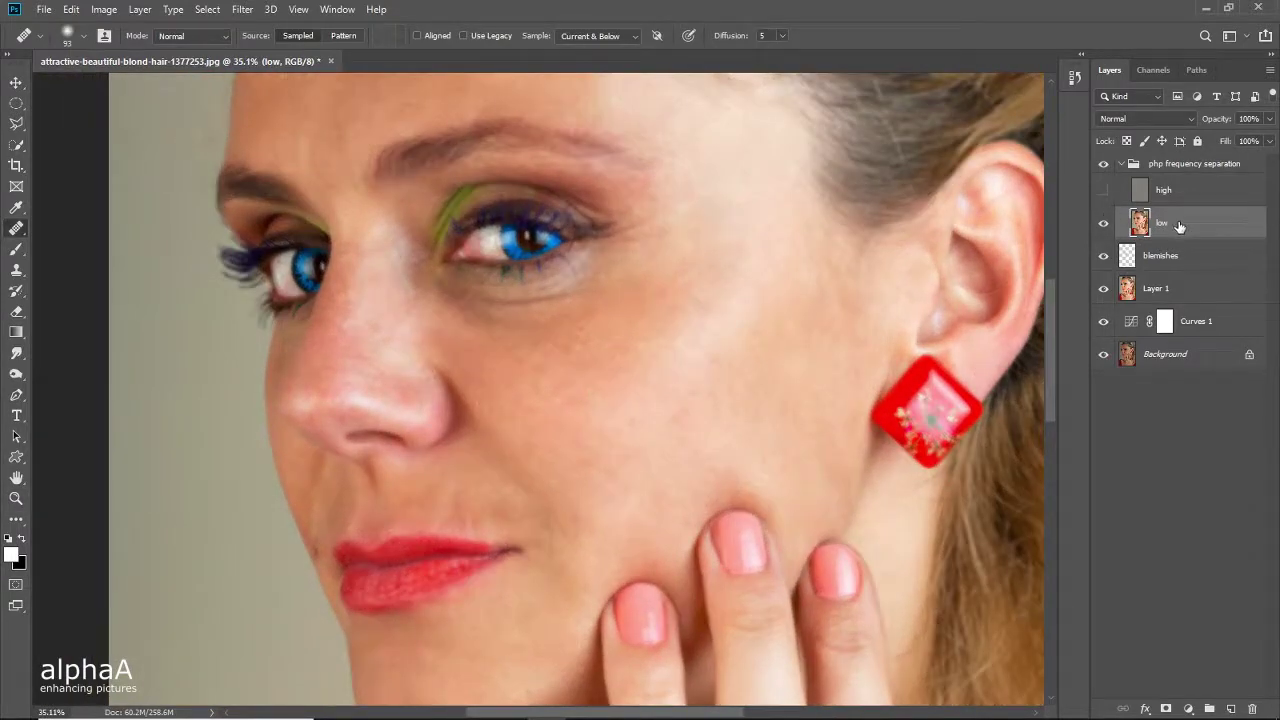
{"action": "key", "text": "ctrl+j"}
{"action": "key", "text": "z"}
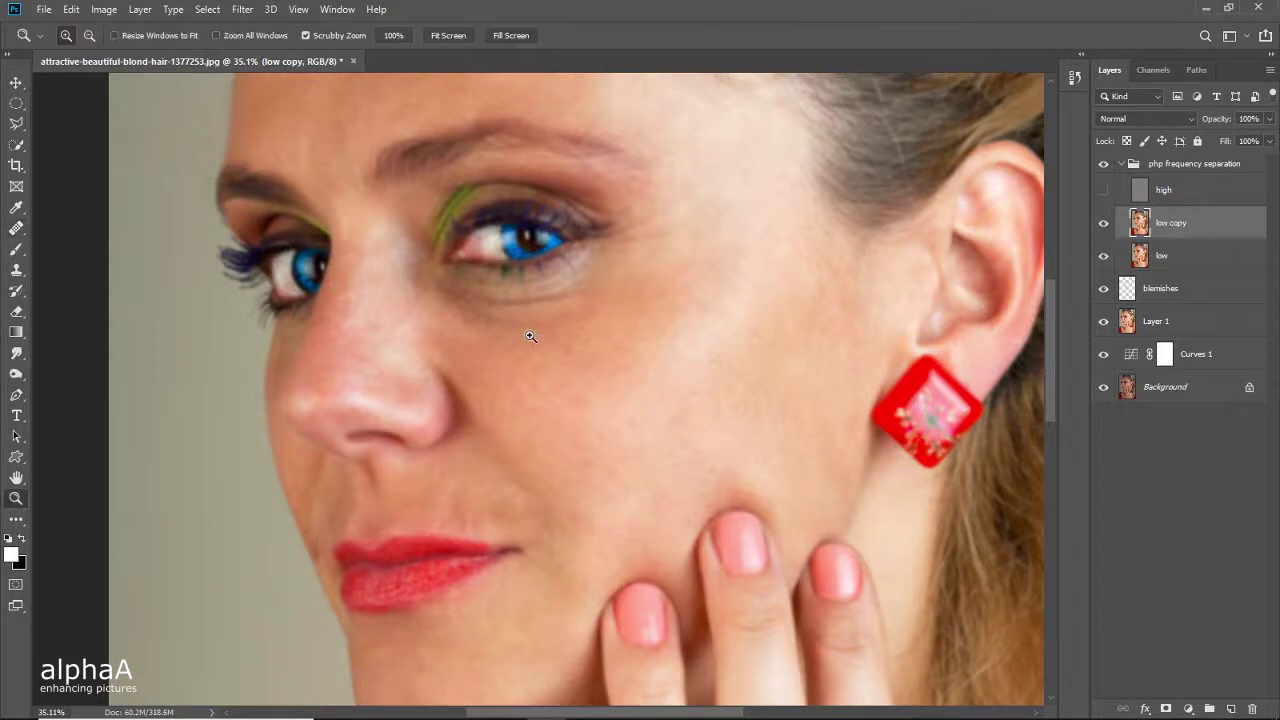
{"action": "mouse_move", "coordinate": [530, 336]}
{"action": "left_mouse_down"}
{"action": "mouse_move", "coordinate": [600, 334]}
{"action": "mouse_move", "coordinate": [617, 375]}
{"action": "left_mouse_up"}
{"action": "key", "text": "j"}
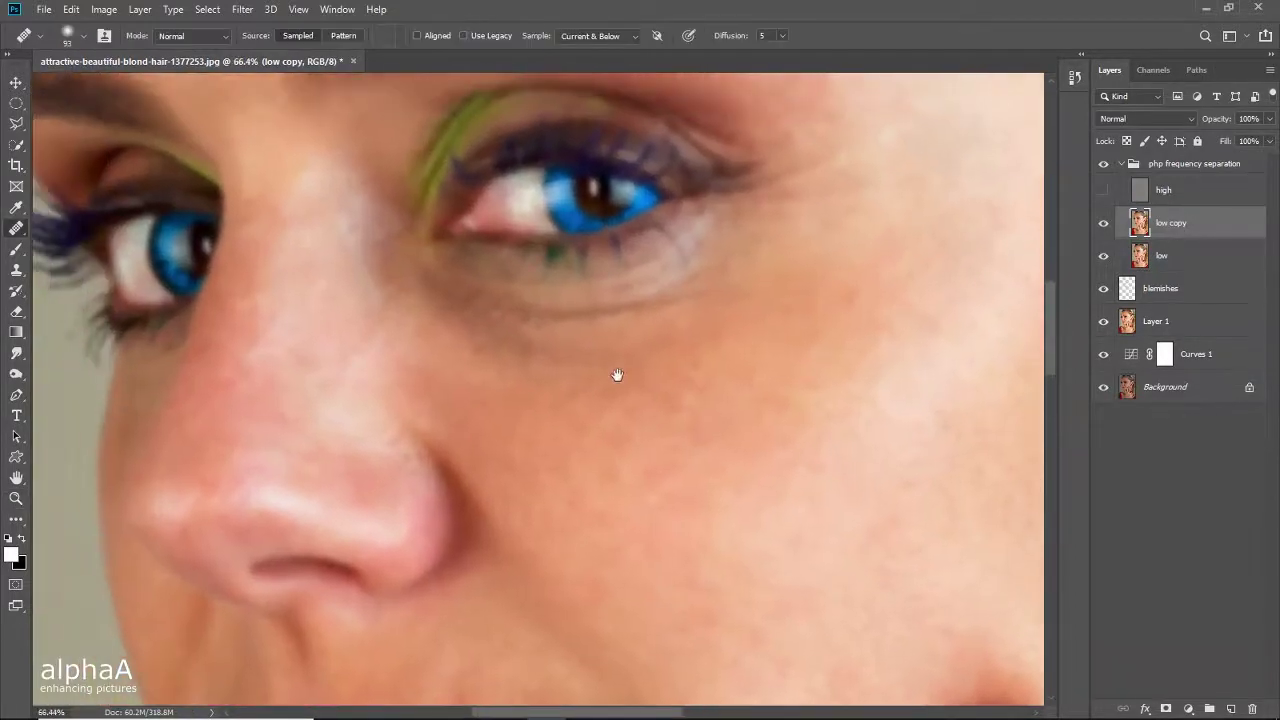
{"action": "double_click", "coordinate": [1172, 223]}
{"action": "type", "text": "patching"}
{"action": "key", "text": "Return"}
Step: Use the Patch tool to replace the dark creases below the eye with smoother cheek skin from just beneath them
{"action": "right_click", "coordinate": [16, 233]}
{"action": "left_click", "coordinate": [79, 253]}
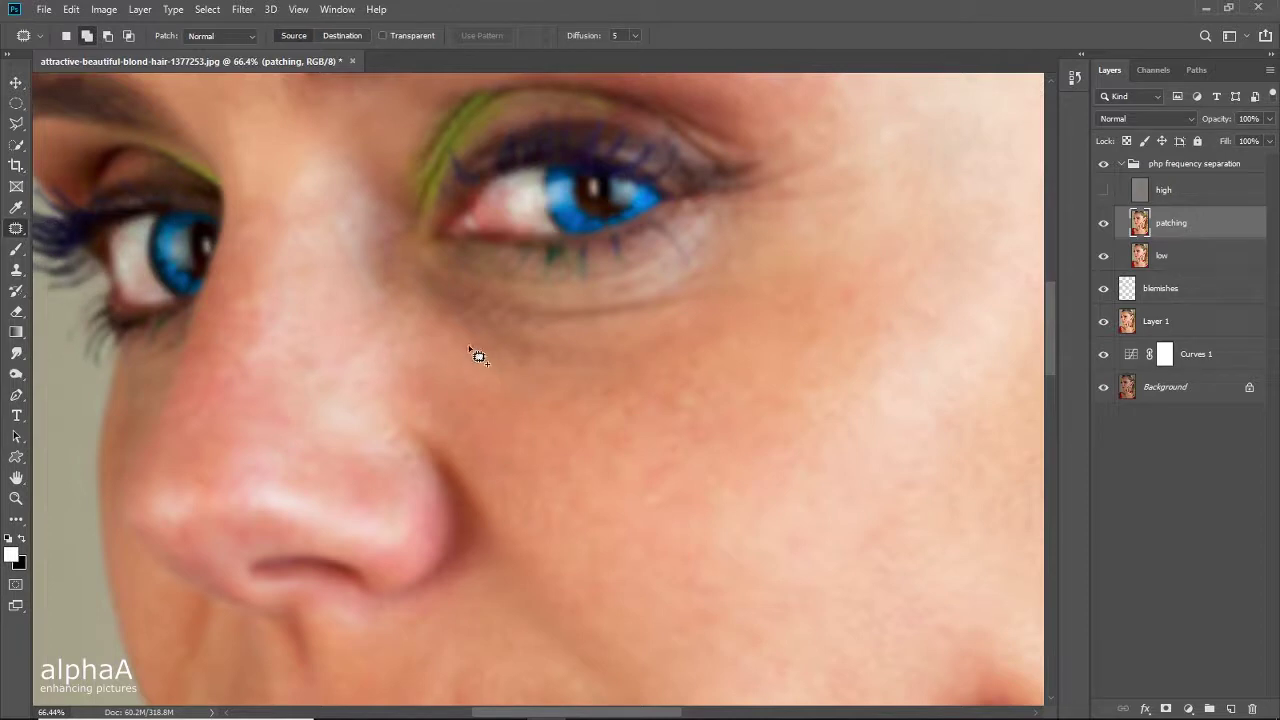
{"action": "mouse_move", "coordinate": [448, 332]}
{"action": "left_mouse_down"}
{"action": "mouse_move", "coordinate": [492, 362]}
{"action": "mouse_move", "coordinate": [572, 373]}
{"action": "mouse_move", "coordinate": [667, 359]}
{"action": "mouse_move", "coordinate": [706, 338]}
{"action": "mouse_move", "coordinate": [561, 337]}
{"action": "mouse_move", "coordinate": [443, 292]}
{"action": "mouse_move", "coordinate": [450, 334]}
{"action": "left_mouse_up"}
{"action": "left_click_drag", "start_coordinate": [562, 358], "coordinate": [569, 419]}
{"action": "key", "text": "ctrl+d"}
{"action": "mouse_move", "coordinate": [455, 306]}
{"action": "left_mouse_down"}
{"action": "mouse_move", "coordinate": [665, 292]}
{"action": "mouse_move", "coordinate": [455, 306]}
{"action": "left_mouse_up"}
{"action": "left_click_drag", "start_coordinate": [560, 314], "coordinate": [568, 368]}
{"action": "key", "text": "ctrl+d"}
Step: Patch the remaining creases under the outer part of the eye, show the high layer again and compare with the patching layer off
{"action": "mouse_move", "coordinate": [392, 303]}
{"action": "left_mouse_down"}
{"action": "mouse_move", "coordinate": [444, 369]}
{"action": "mouse_move", "coordinate": [392, 303]}
{"action": "left_mouse_up"}
{"action": "mouse_move", "coordinate": [543, 366]}
{"action": "left_mouse_down"}
{"action": "mouse_move", "coordinate": [605, 354]}
{"action": "mouse_move", "coordinate": [503, 359]}
{"action": "left_mouse_up"}
{"action": "left_click_drag", "start_coordinate": [575, 353], "coordinate": [578, 396]}
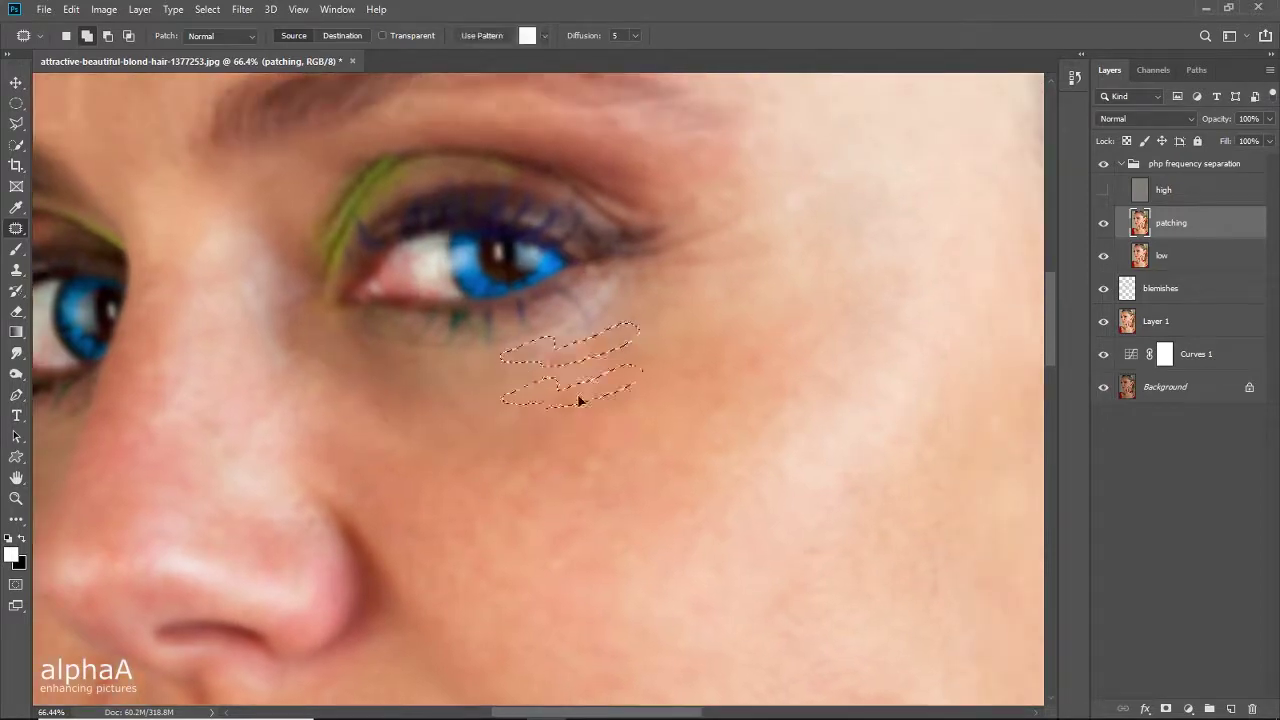
{"action": "key", "text": "ctrl+d"}
{"action": "left_click_drag", "start_coordinate": [830, 240], "coordinate": [760, 245]}
{"action": "left_click", "coordinate": [1103, 190]}
{"action": "left_click_drag", "start_coordinate": [590, 352], "coordinate": [609, 360]}
{"action": "mouse_move", "coordinate": [487, 324]}
{"action": "left_mouse_down"}
{"action": "mouse_move", "coordinate": [594, 314]}
{"action": "mouse_move", "coordinate": [490, 324]}
{"action": "left_mouse_up"}
{"action": "left_click_drag", "start_coordinate": [590, 324], "coordinate": [596, 370]}
{"action": "key", "text": "ctrl+d"}
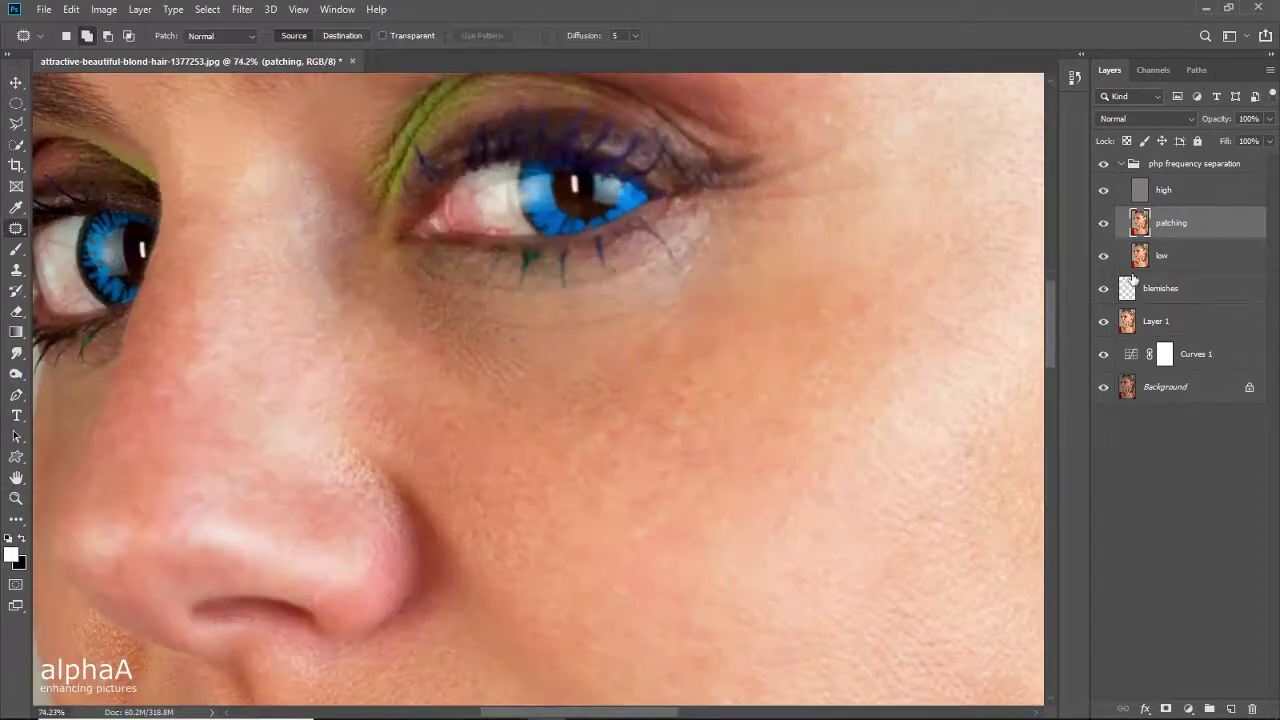
{"action": "left_click", "coordinate": [1103, 223]}
{"action": "left_click", "coordinate": [1103, 223]}
Step: With the high layer hidden, patch the uneven tones on the cheek and lower face with nearby smooth skin, and show the high layer again
{"action": "left_click_drag", "start_coordinate": [827, 520], "coordinate": [765, 522]}
{"action": "left_click", "coordinate": [1103, 190]}
{"action": "left_click_drag", "start_coordinate": [640, 590], "coordinate": [600, 215]}
{"action": "left_click_drag", "start_coordinate": [571, 303], "coordinate": [610, 305]}
{"action": "mouse_move", "coordinate": [610, 336]}
{"action": "left_mouse_down"}
{"action": "mouse_move", "coordinate": [642, 383]}
{"action": "mouse_move", "coordinate": [611, 340]}
{"action": "left_mouse_up"}
{"action": "left_click_drag", "start_coordinate": [628, 382], "coordinate": [686, 391]}
{"action": "key", "text": "ctrl+d"}
{"action": "left_click_drag", "start_coordinate": [686, 325], "coordinate": [687, 332]}
{"action": "left_click_drag", "start_coordinate": [702, 343], "coordinate": [713, 337]}
{"action": "key", "text": "ctrl+d"}
{"action": "left_click_drag", "start_coordinate": [600, 330], "coordinate": [657, 367]}
{"action": "left_click_drag", "start_coordinate": [458, 354], "coordinate": [535, 368]}
{"action": "key", "text": "ctrl+d"}
{"action": "left_click", "coordinate": [1103, 190]}
{"action": "left_click_drag", "start_coordinate": [668, 352], "coordinate": [680, 356]}
{"action": "key", "text": "ctrl+d"}
Step: Patch the horizontal wrinkles on the forehead above the eyebrow with clean skin next to them
{"action": "mouse_move", "coordinate": [680, 130]}
{"action": "left_mouse_down"}
{"action": "mouse_move", "coordinate": [740, 389]}
{"action": "mouse_move", "coordinate": [700, 391]}
{"action": "left_mouse_up"}
{"action": "mouse_move", "coordinate": [690, 250]}
{"action": "left_mouse_down"}
{"action": "mouse_move", "coordinate": [716, 486]}
{"action": "mouse_move", "coordinate": [860, 498]}
{"action": "left_mouse_up"}
{"action": "left_click_drag", "start_coordinate": [400, 330], "coordinate": [445, 330]}
{"action": "left_click_drag", "start_coordinate": [306, 485], "coordinate": [312, 493]}
{"action": "left_click_drag", "start_coordinate": [454, 492], "coordinate": [454, 515]}
{"action": "key", "text": "ctrl+d"}
{"action": "mouse_move", "coordinate": [597, 493]}
{"action": "left_mouse_down"}
{"action": "mouse_move", "coordinate": [543, 477]}
{"action": "mouse_move", "coordinate": [534, 435]}
{"action": "left_mouse_up"}
{"action": "left_click_drag", "start_coordinate": [697, 441], "coordinate": [687, 482]}
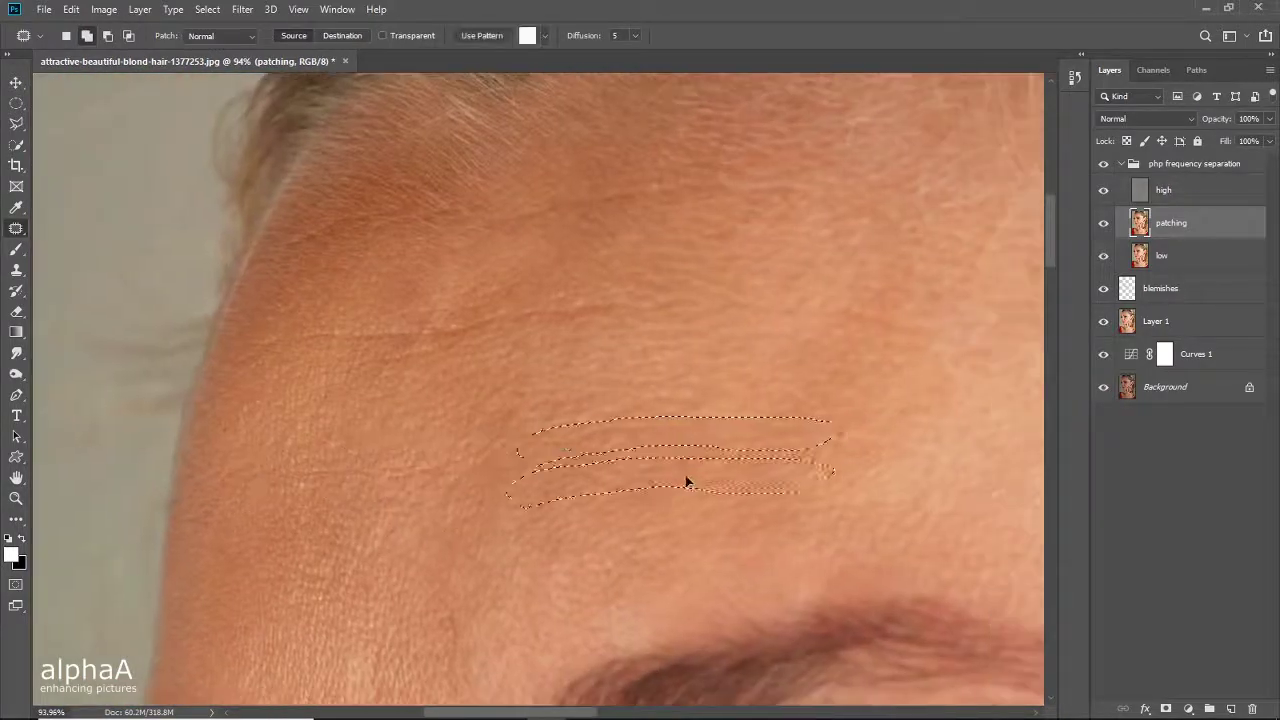
{"action": "key", "text": "ctrl+d"}
Step: Hide the low layer and patch the long forehead creases toward the hairline with smoother adjacent skin
{"action": "left_click", "coordinate": [1103, 256]}
{"action": "mouse_move", "coordinate": [334, 376]}
{"action": "left_mouse_down"}
{"action": "mouse_move", "coordinate": [471, 380]}
{"action": "mouse_move", "coordinate": [338, 384]}
{"action": "left_mouse_up"}
{"action": "left_click_drag", "start_coordinate": [546, 357], "coordinate": [548, 378]}
{"action": "left_click", "coordinate": [1104, 191]}
{"action": "left_click", "coordinate": [1104, 191]}
{"action": "mouse_move", "coordinate": [753, 330]}
{"action": "left_mouse_down"}
{"action": "mouse_move", "coordinate": [524, 338]}
{"action": "mouse_move", "coordinate": [532, 350]}
{"action": "left_mouse_up"}
{"action": "left_click_drag", "start_coordinate": [672, 370], "coordinate": [666, 380]}
{"action": "key", "text": "ctrl+d"}
{"action": "left_click_drag", "start_coordinate": [560, 370], "coordinate": [825, 455]}
{"action": "mouse_move", "coordinate": [371, 489]}
{"action": "left_mouse_down"}
{"action": "mouse_move", "coordinate": [609, 463]}
{"action": "mouse_move", "coordinate": [373, 487]}
{"action": "left_mouse_up"}
{"action": "mouse_move", "coordinate": [450, 478]}
{"action": "left_mouse_down"}
{"action": "mouse_move", "coordinate": [446, 397]}
{"action": "mouse_move", "coordinate": [385, 395]}
{"action": "left_mouse_up"}
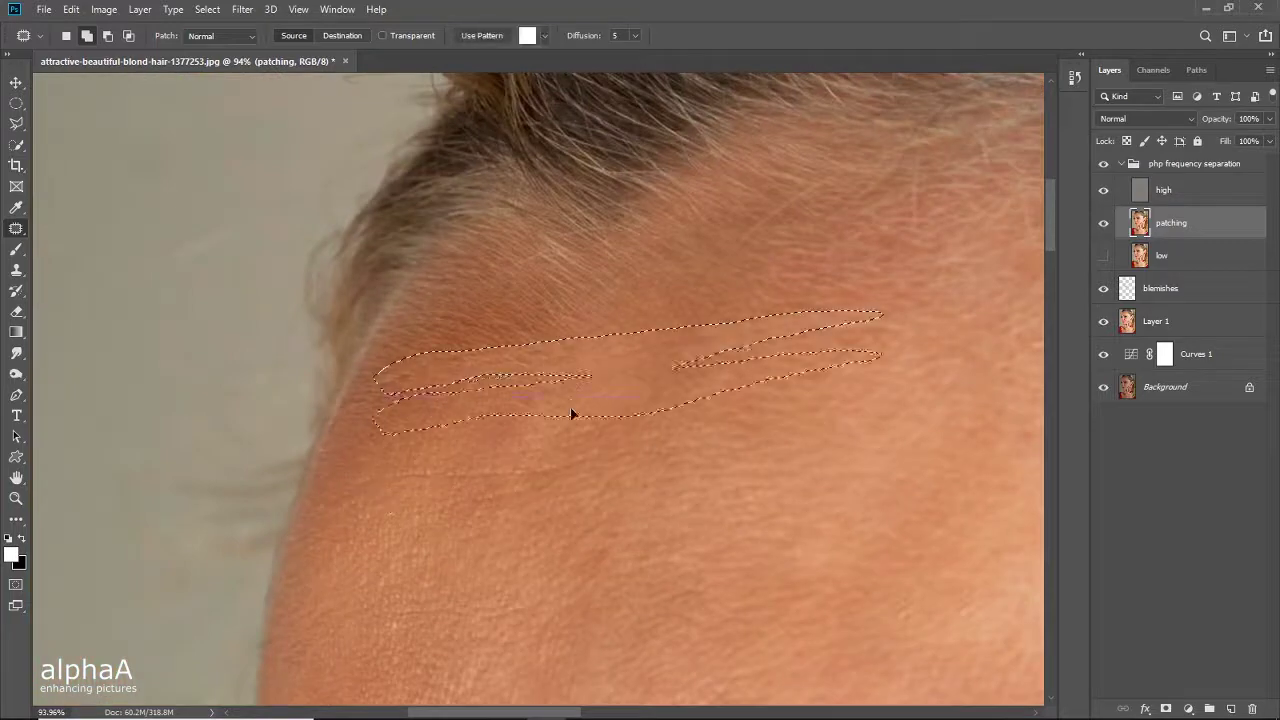
{"action": "key", "text": "ctrl+d"}
Step: Examine the forehead, eye area and whole portrait with and without the patching layer
{"action": "left_click_drag", "start_coordinate": [571, 413], "coordinate": [500, 413]}
{"action": "left_click", "coordinate": [1103, 225]}
{"action": "left_click", "coordinate": [1103, 225]}
{"action": "left_click_drag", "start_coordinate": [900, 660], "coordinate": [540, 150]}
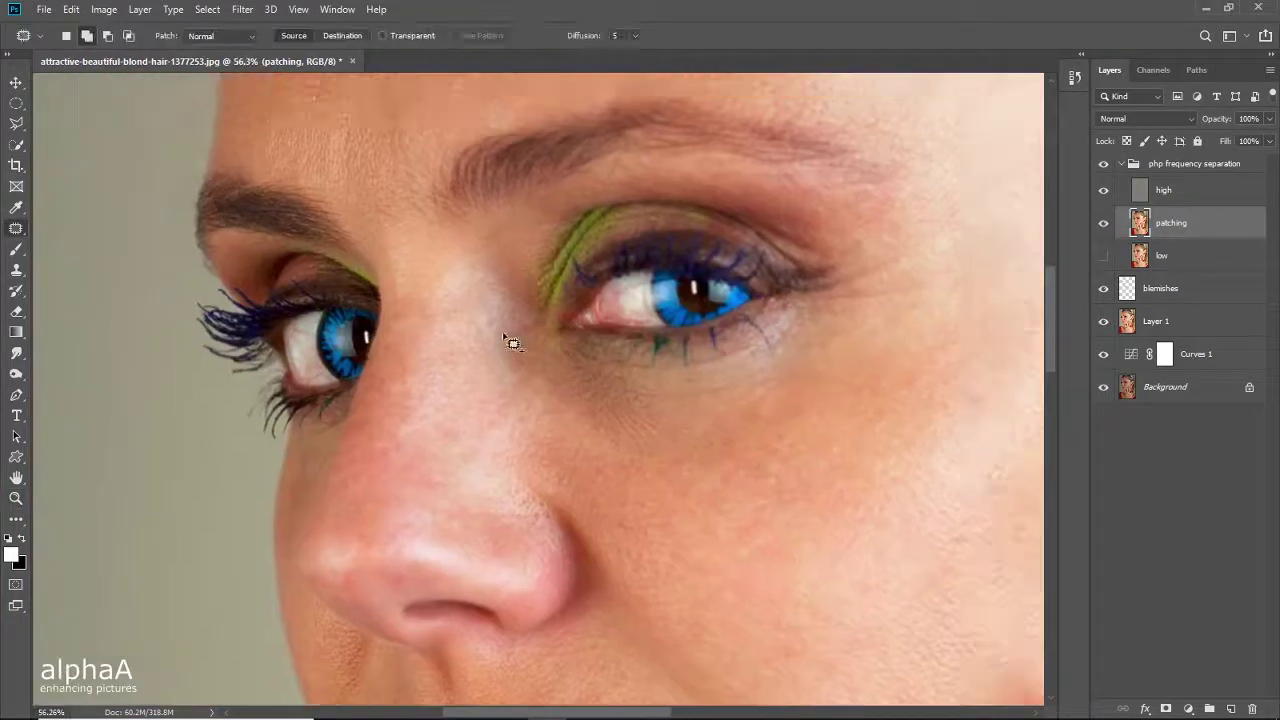
{"action": "mouse_move", "coordinate": [730, 400]}
{"action": "left_mouse_down"}
{"action": "mouse_move", "coordinate": [651, 429]}
{"action": "mouse_move", "coordinate": [886, 429]}
{"action": "left_mouse_up"}
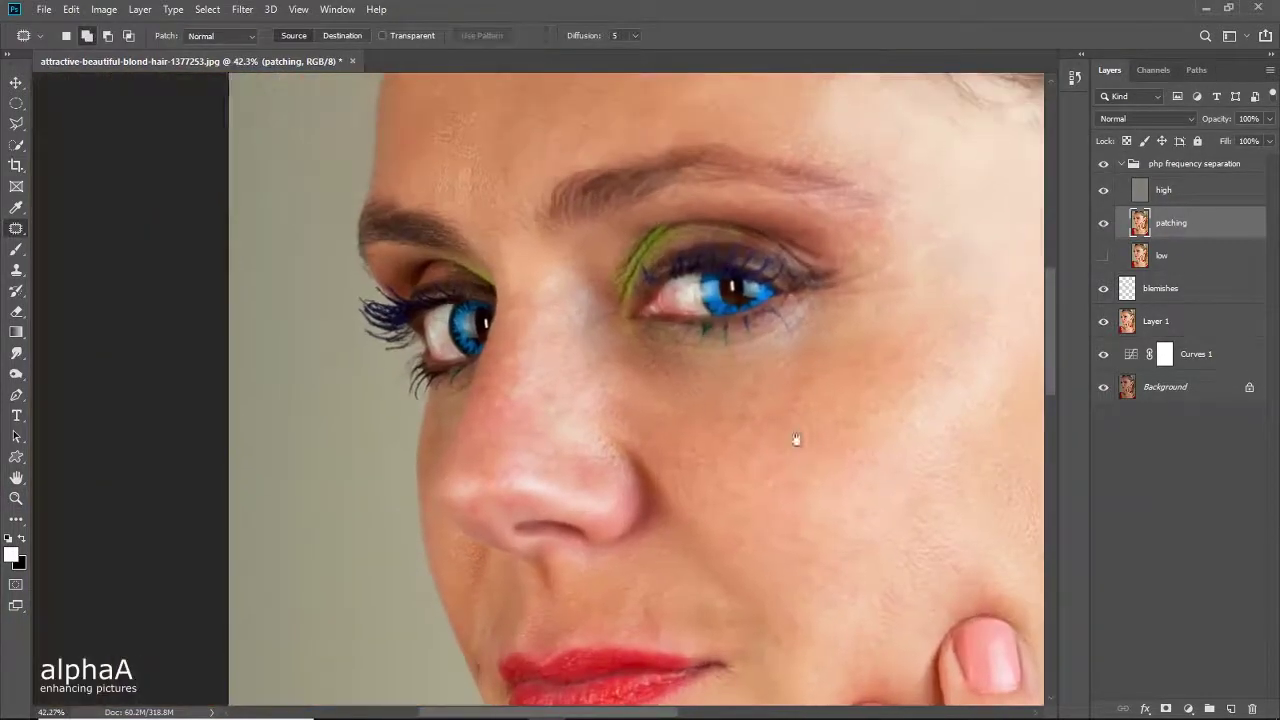
{"action": "left_click_drag", "start_coordinate": [757, 431], "coordinate": [818, 431]}
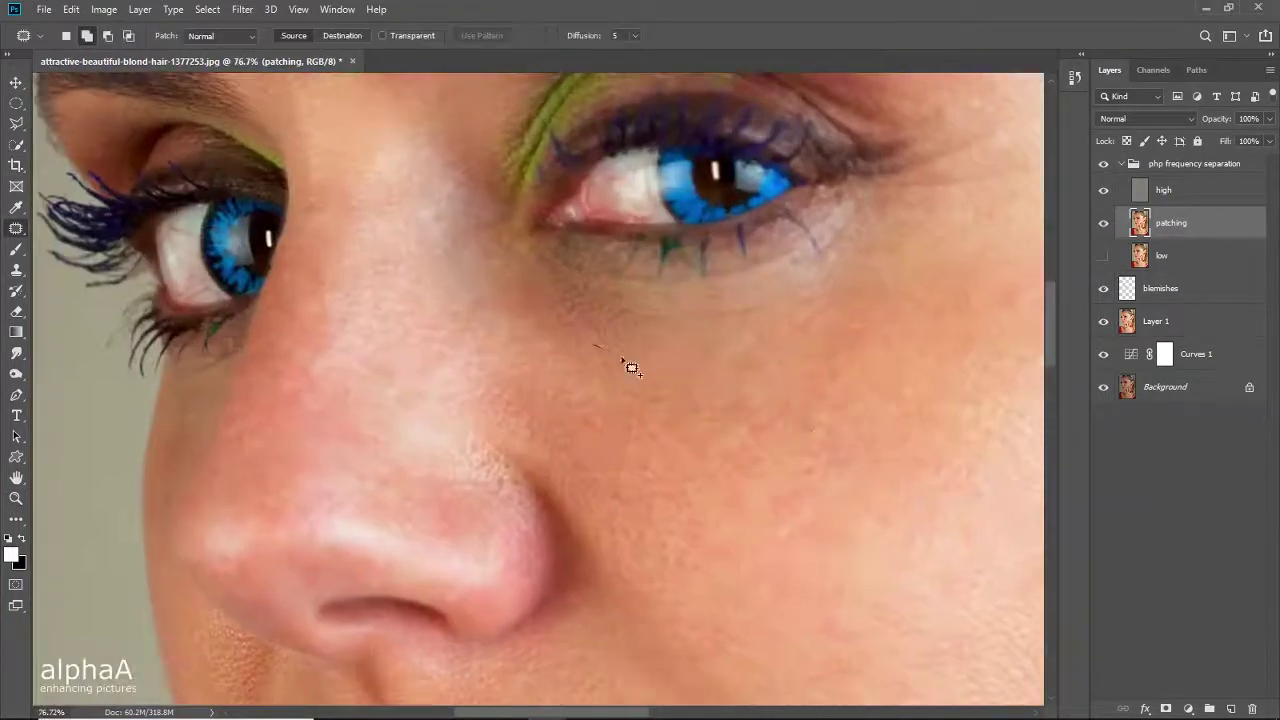
{"action": "left_click_drag", "start_coordinate": [861, 381], "coordinate": [751, 412]}
{"action": "left_click_drag", "start_coordinate": [848, 460], "coordinate": [700, 366]}
{"action": "left_click", "coordinate": [1104, 225]}
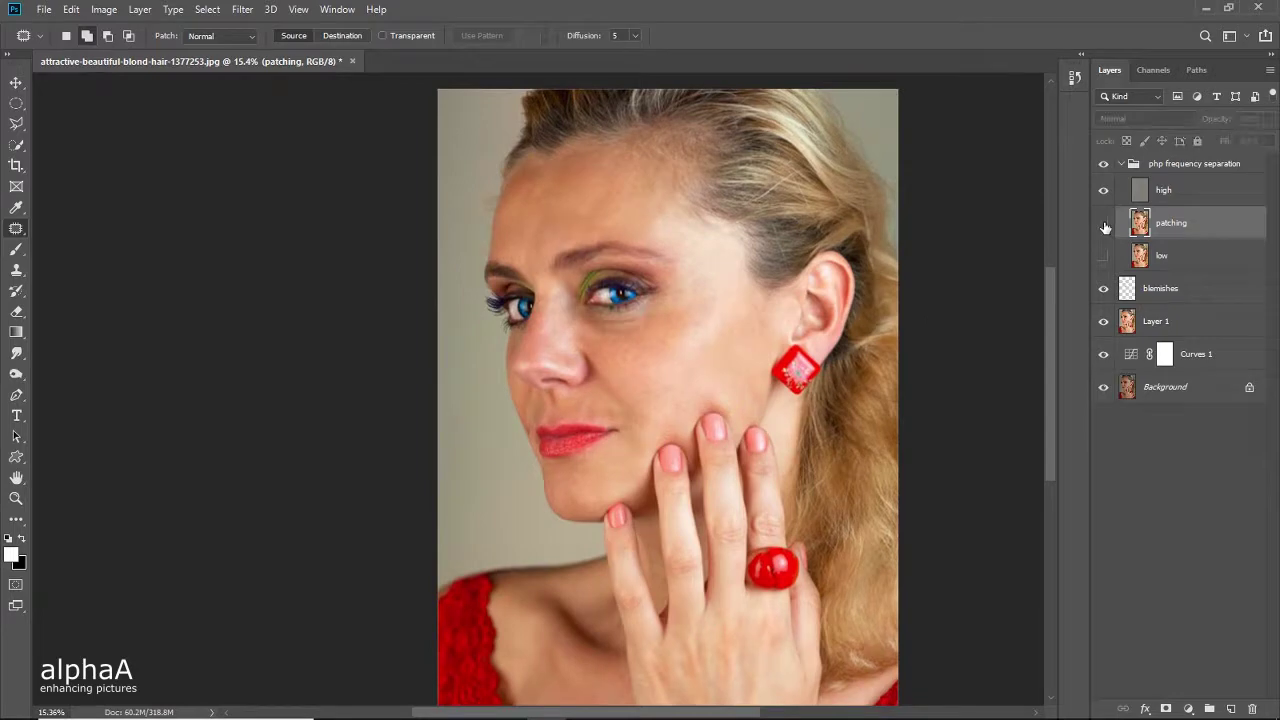
{"action": "left_click", "coordinate": [1104, 224]}
{"action": "left_click", "coordinate": [1104, 225]}
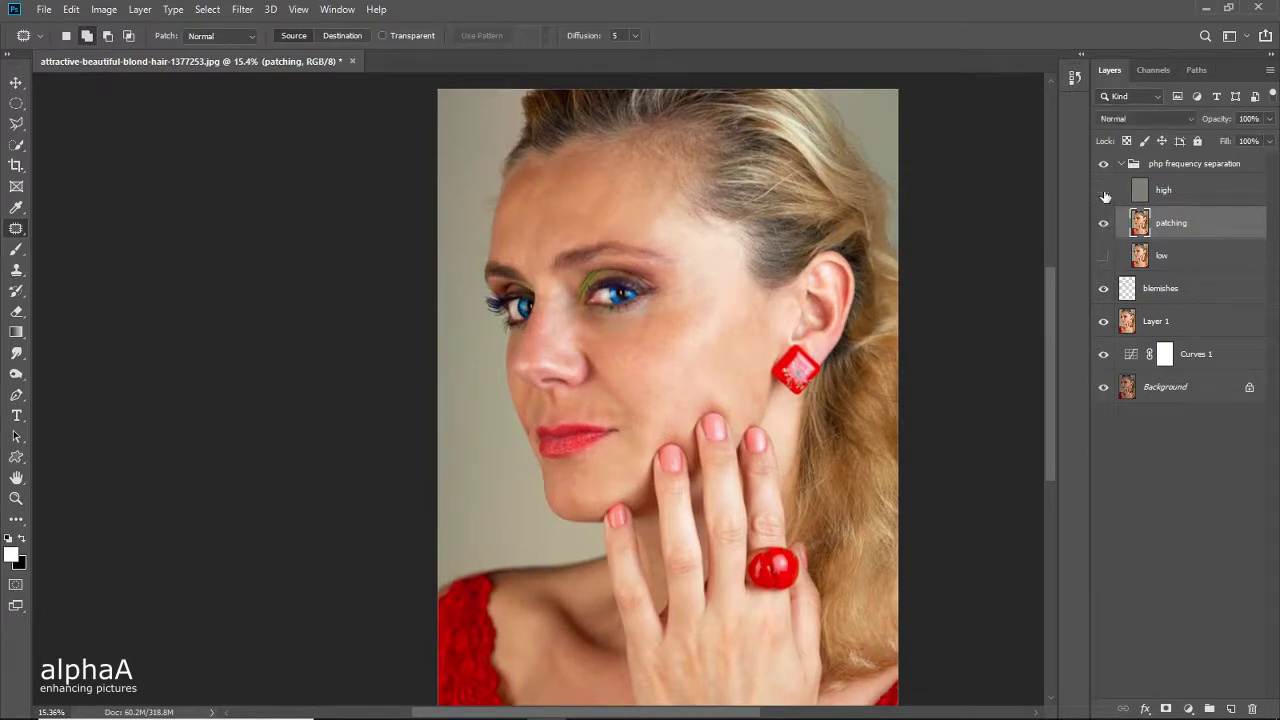
Step: Add a new empty layer named "healing" above the patching layer and switch to the Healing Brush tool
{"action": "left_click_drag", "start_coordinate": [638, 336], "coordinate": [730, 433]}
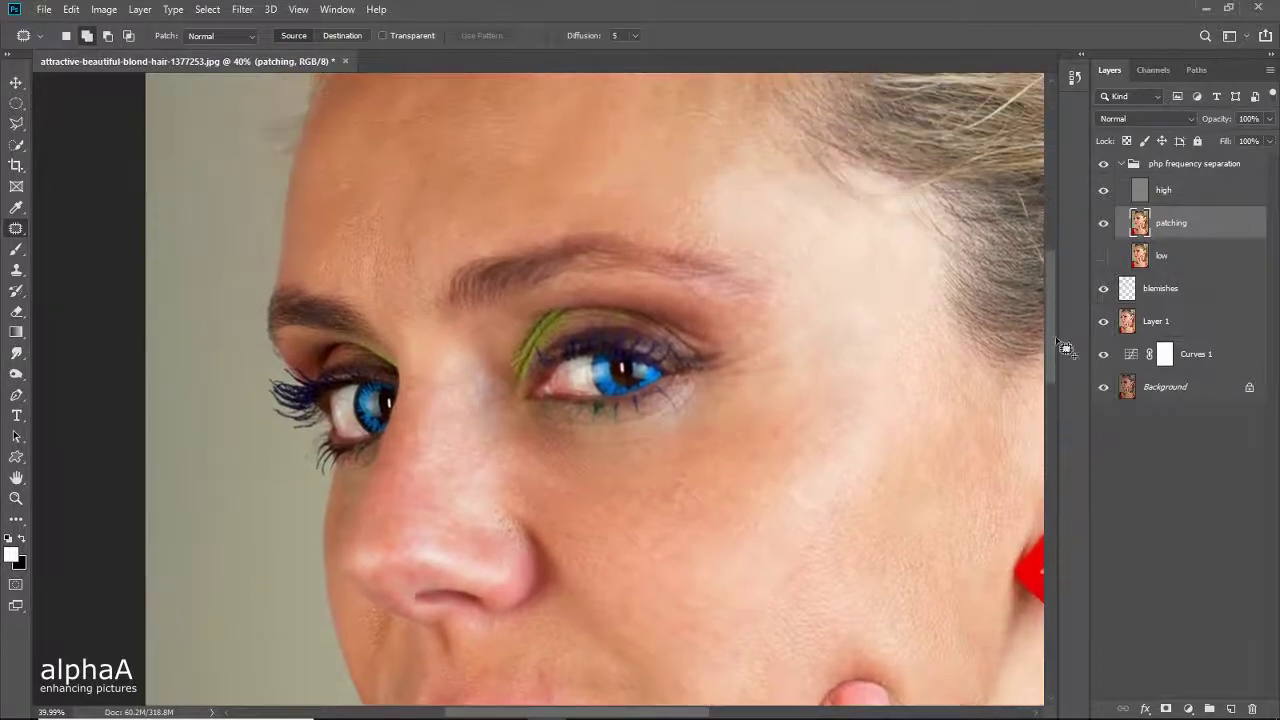
{"action": "left_click", "coordinate": [1232, 708]}
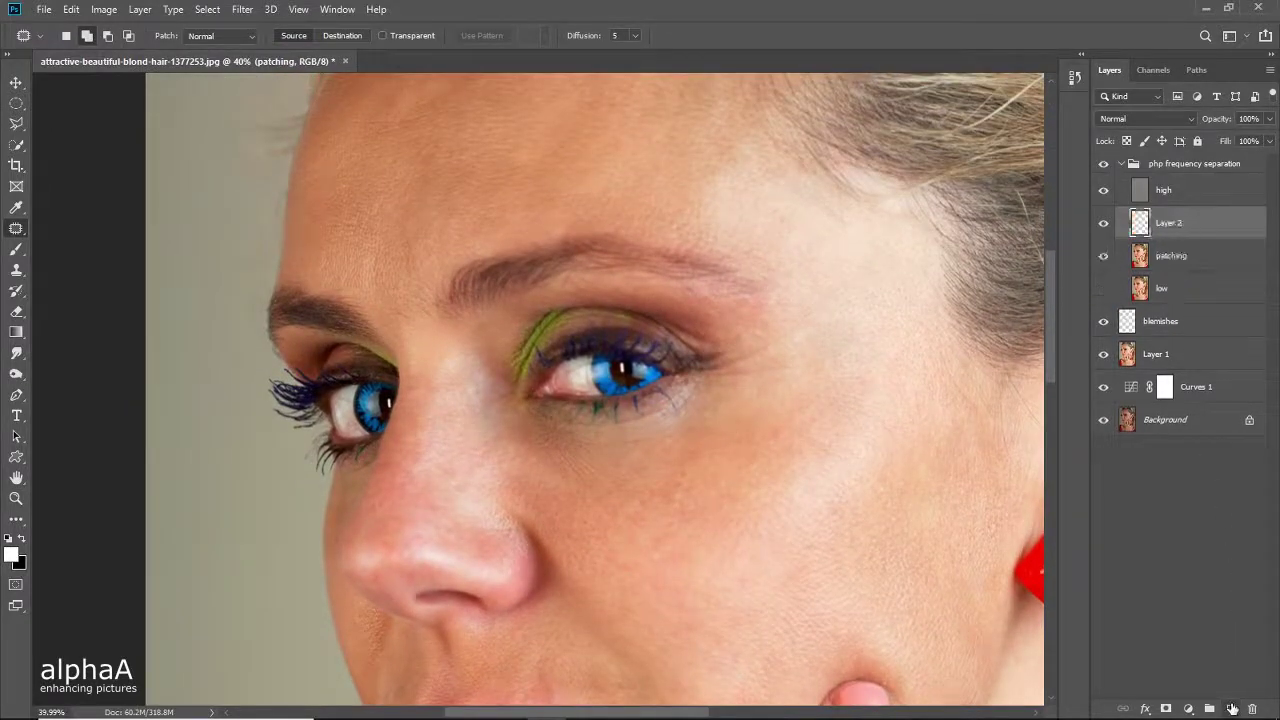
{"action": "double_click", "coordinate": [1167, 223]}
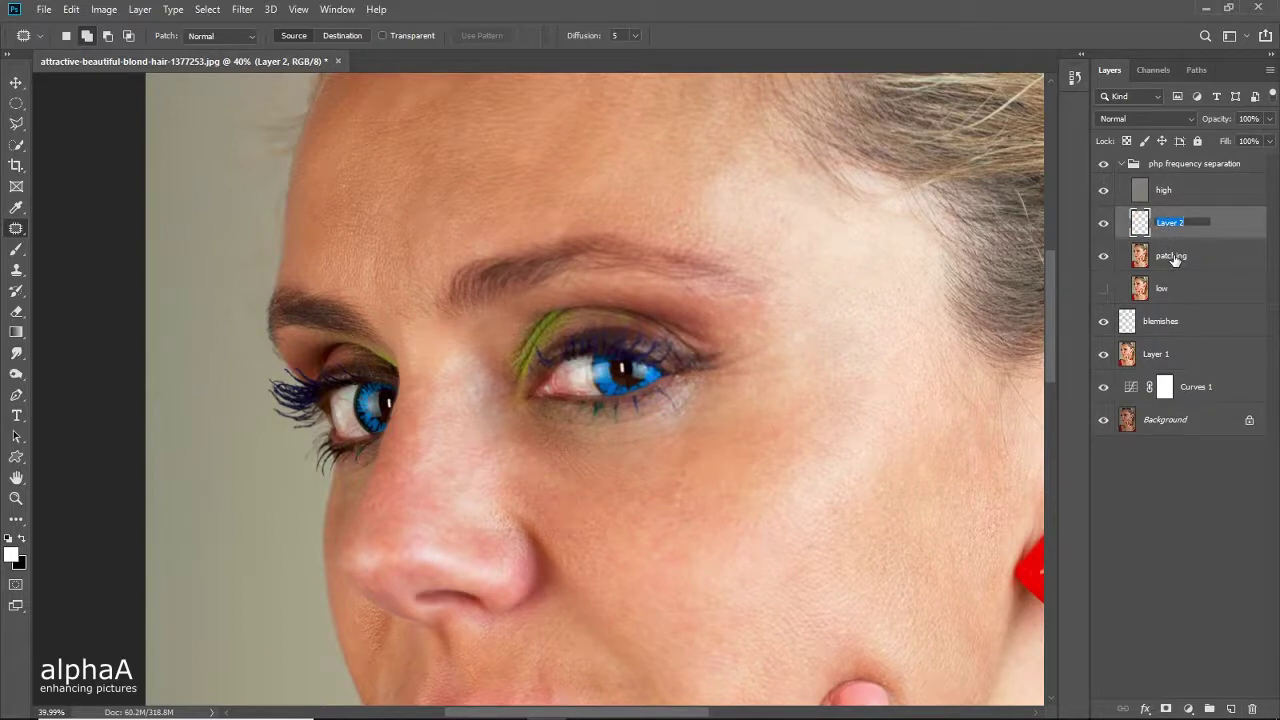
{"action": "type", "text": "healing"}
{"action": "key", "text": "Return"}
{"action": "right_click", "coordinate": [11, 229]}
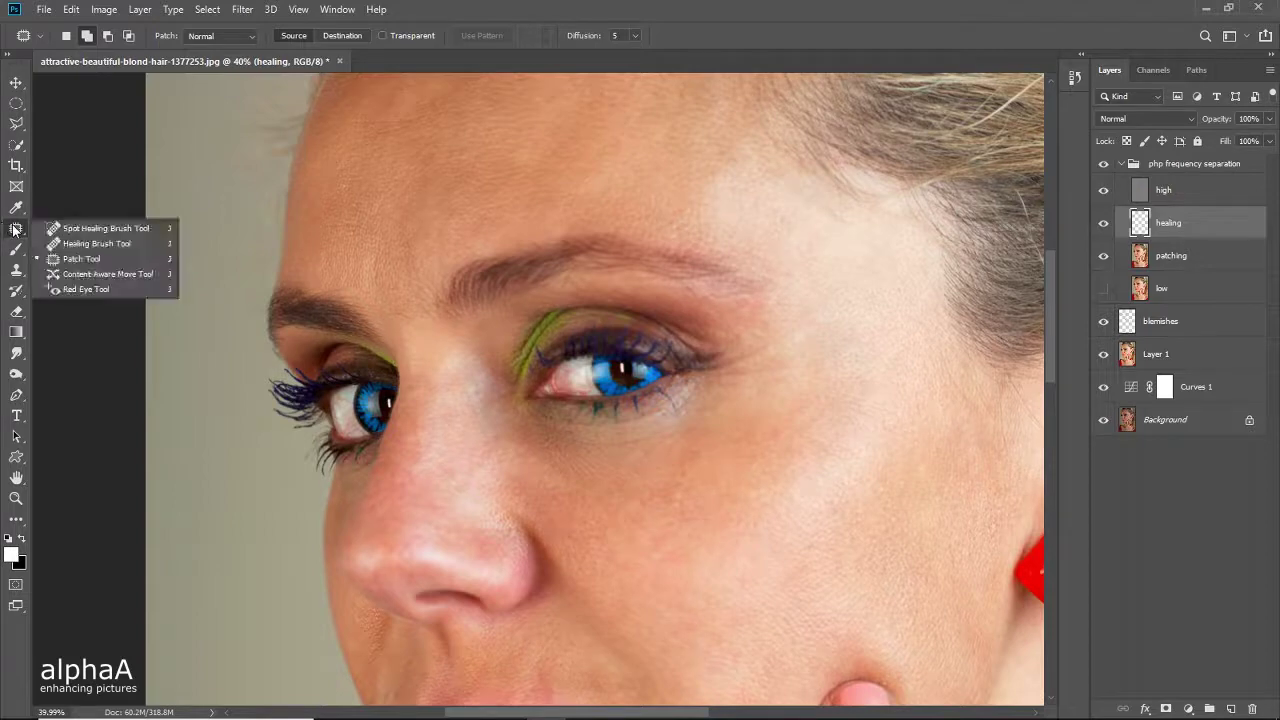
{"action": "left_click", "coordinate": [70, 243]}
{"action": "left_click_drag", "start_coordinate": [640, 376], "coordinate": [530, 322]}
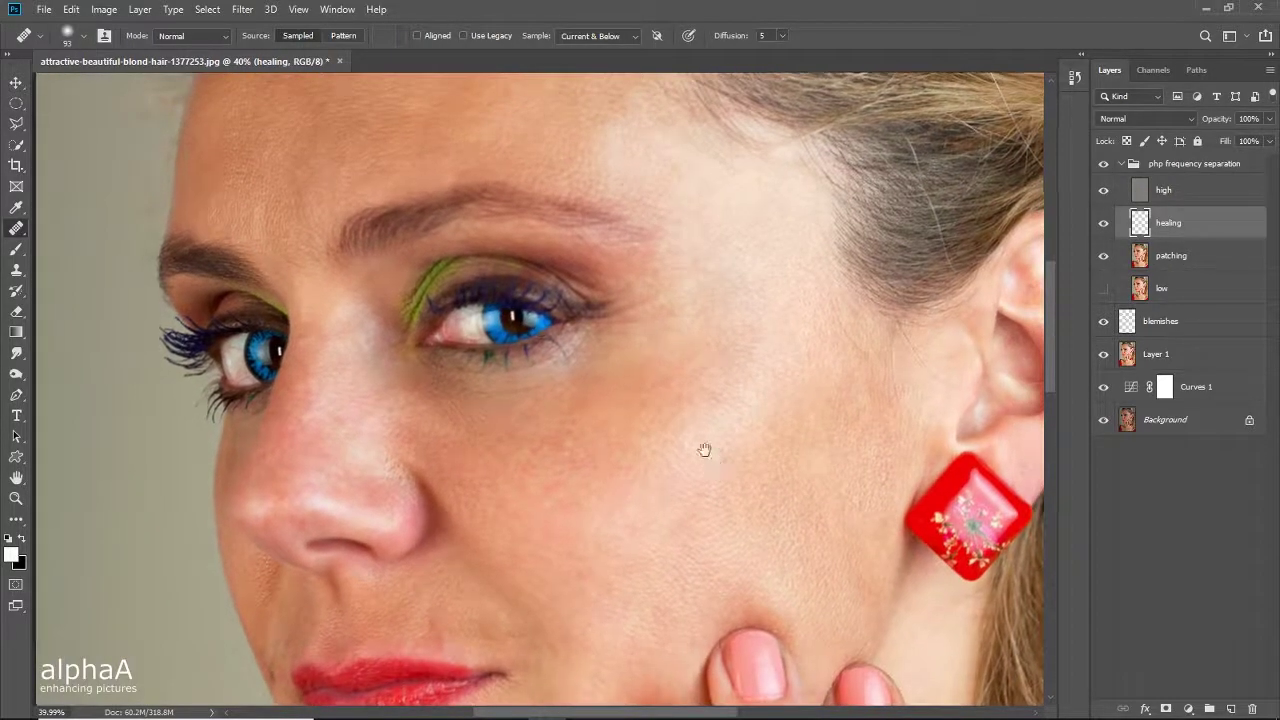
Step: Heal the uneven skin on the cheek and below the eye using samples of smoother skin close by
{"action": "left_click_drag", "start_coordinate": [723, 472], "coordinate": [651, 387]}
{"action": "left_click", "coordinate": [651, 387], "text": "alt"}
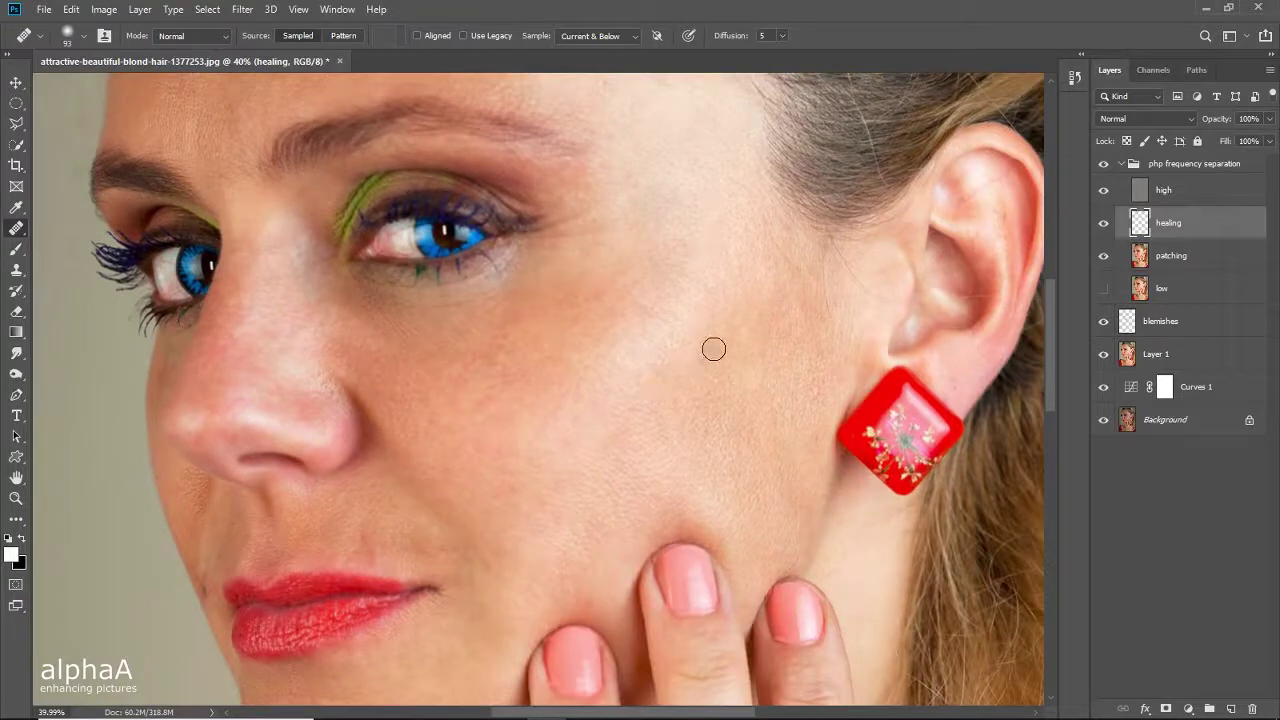
{"action": "left_click", "coordinate": [686, 338]}
{"action": "left_click", "coordinate": [497, 308]}
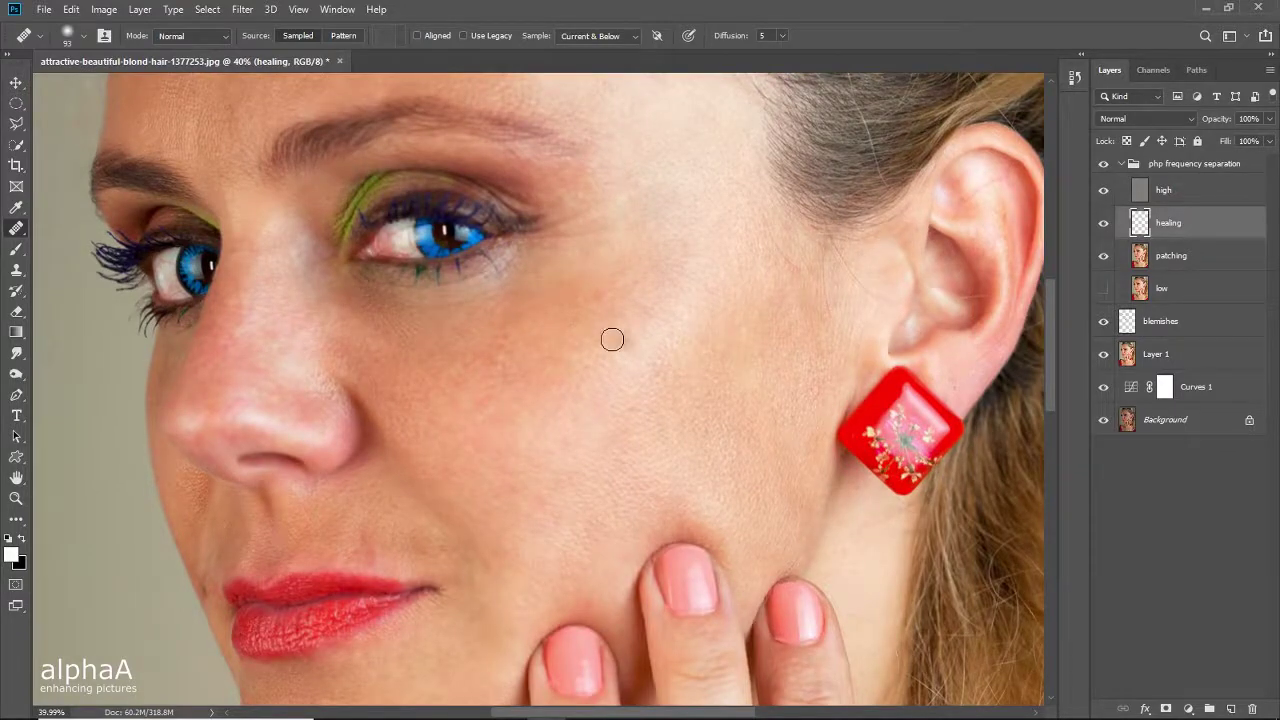
{"action": "left_click_drag", "start_coordinate": [440, 352], "coordinate": [626, 349]}
{"action": "left_click_drag", "start_coordinate": [364, 390], "coordinate": [449, 394]}
{"action": "mouse_move", "coordinate": [551, 389]}
{"action": "left_mouse_down"}
{"action": "mouse_move", "coordinate": [562, 382]}
{"action": "mouse_move", "coordinate": [545, 381]}
{"action": "left_mouse_up"}
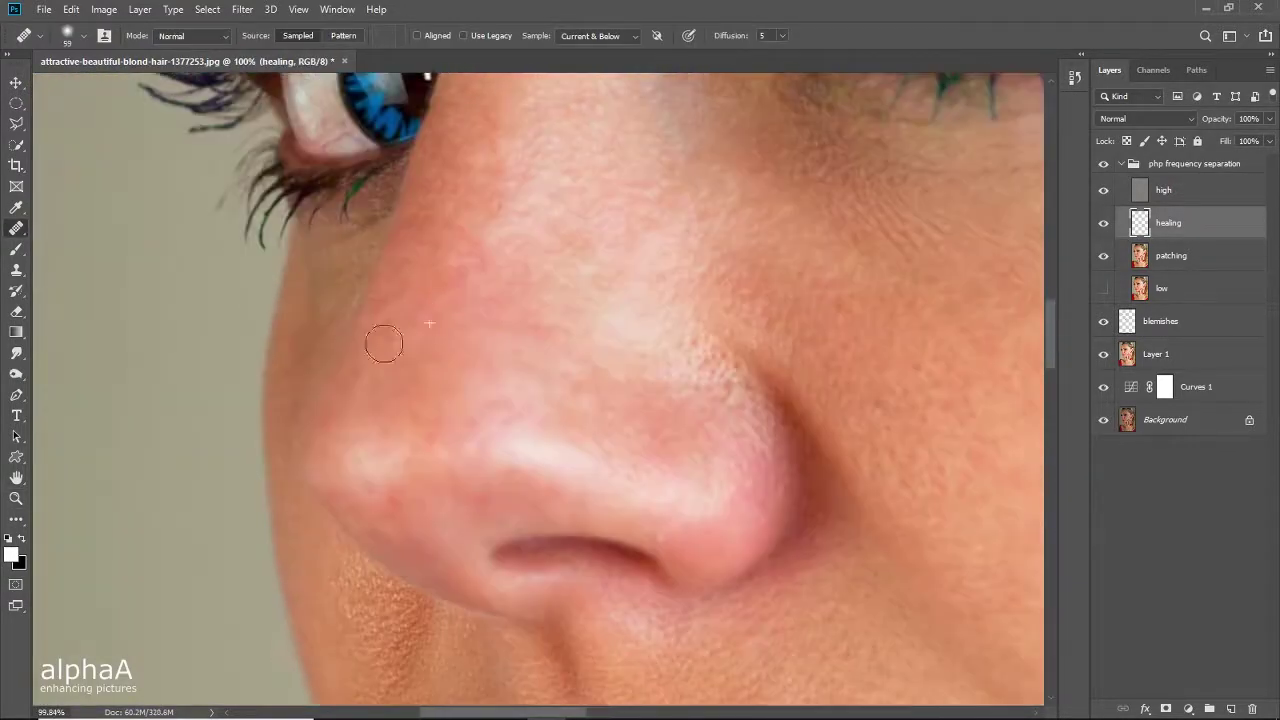
Step: Heal the uneven tones on the nose and the adjacent facial skin with samples of neighbouring skin
{"action": "left_click_drag", "start_coordinate": [449, 518], "coordinate": [463, 373]}
{"action": "left_click", "coordinate": [699, 399], "text": "alt"}
{"action": "mouse_move", "coordinate": [615, 181]}
{"action": "left_mouse_down"}
{"action": "mouse_move", "coordinate": [569, 384]}
{"action": "mouse_move", "coordinate": [463, 420]}
{"action": "mouse_move", "coordinate": [540, 290]}
{"action": "left_mouse_up"}
{"action": "scroll", "coordinate": [532, 417], "scroll_direction": "down", "scroll_amount": 3}
{"action": "left_click_drag", "start_coordinate": [755, 295], "coordinate": [450, 200]}
{"action": "left_click_drag", "start_coordinate": [860, 530], "coordinate": [520, 408]}
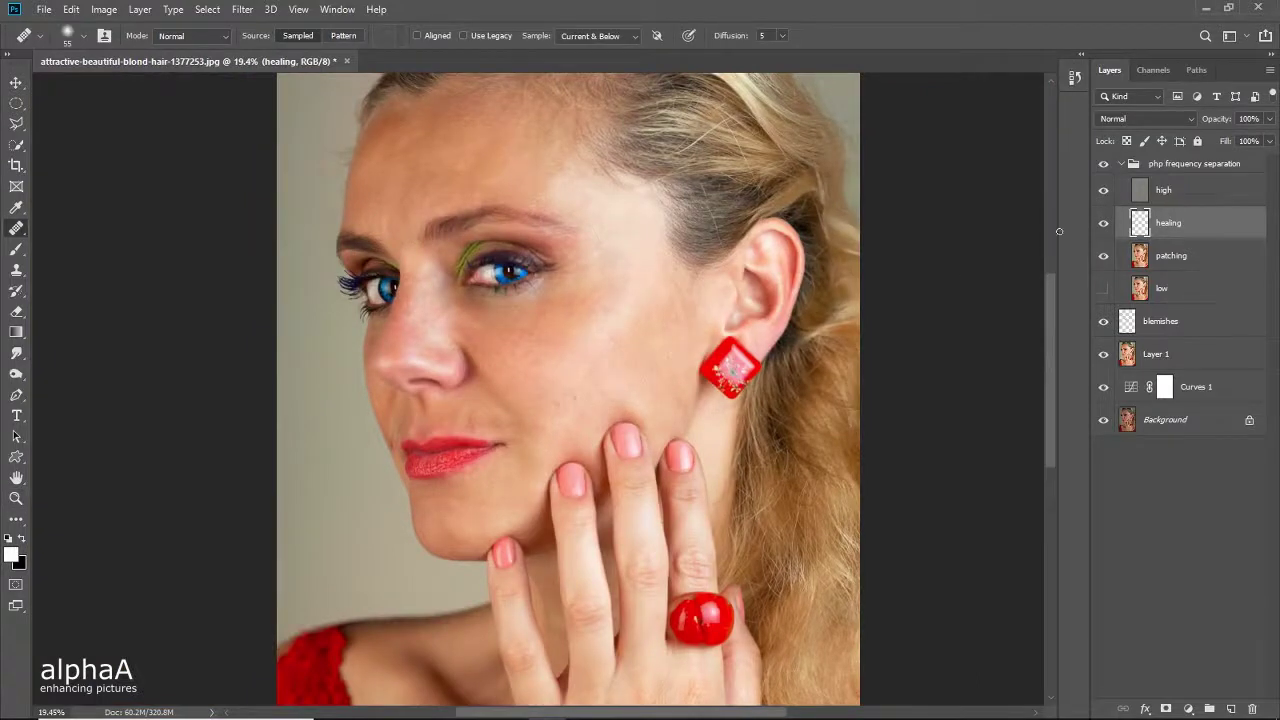
Step: Compare the face up close and the whole portrait with and without the healing layer
{"action": "left_click", "coordinate": [1104, 226]}
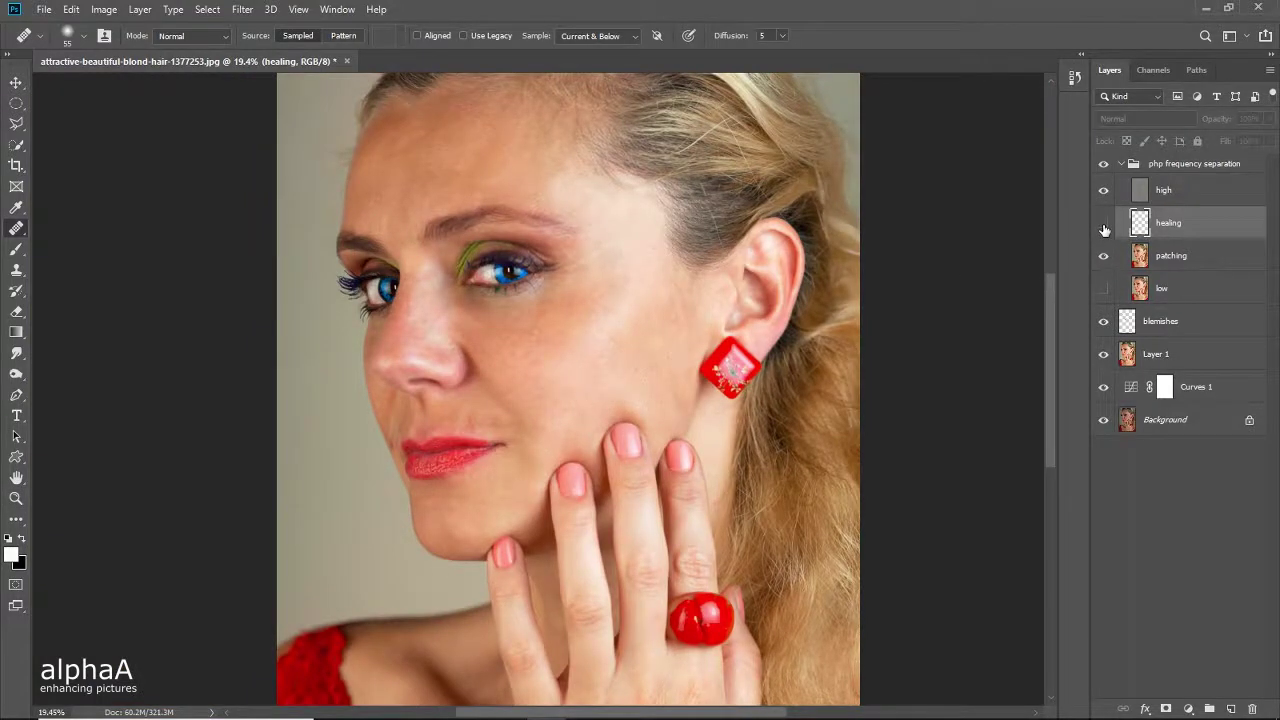
{"action": "left_click", "coordinate": [1104, 226]}
{"action": "key", "text": "z"}
{"action": "left_click_drag", "start_coordinate": [447, 367], "coordinate": [500, 364]}
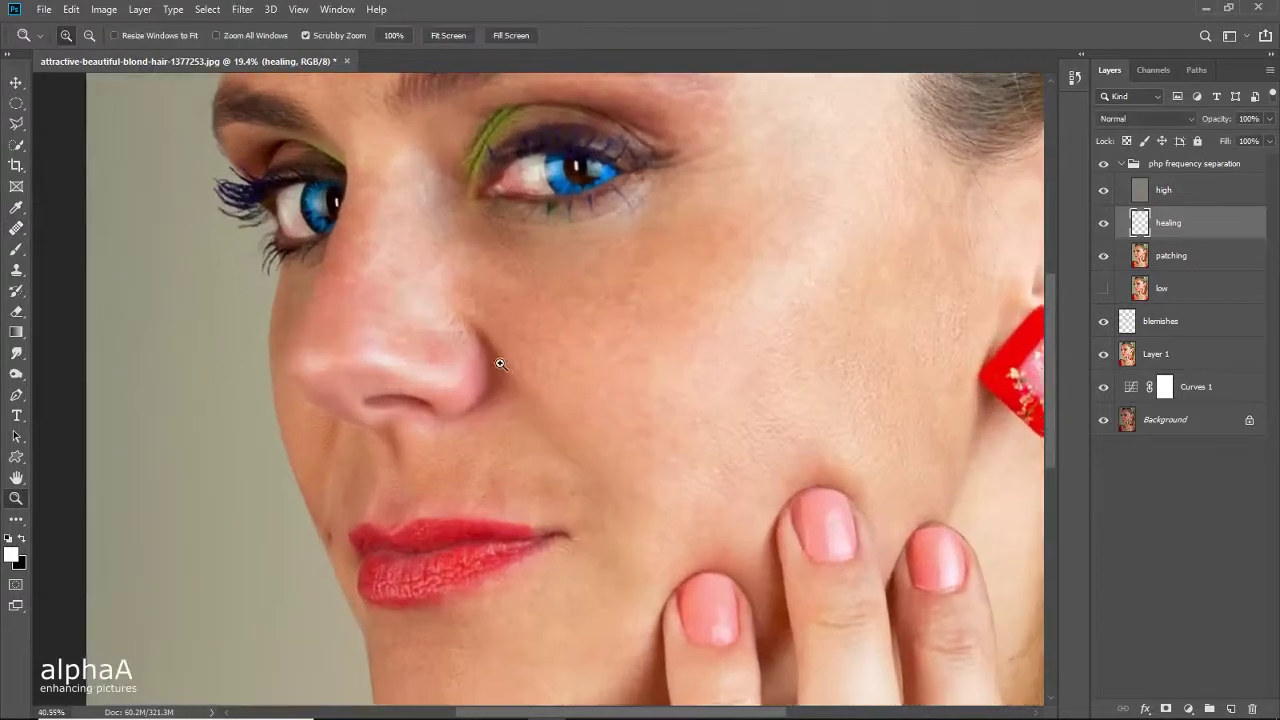
{"action": "key", "text": "j"}
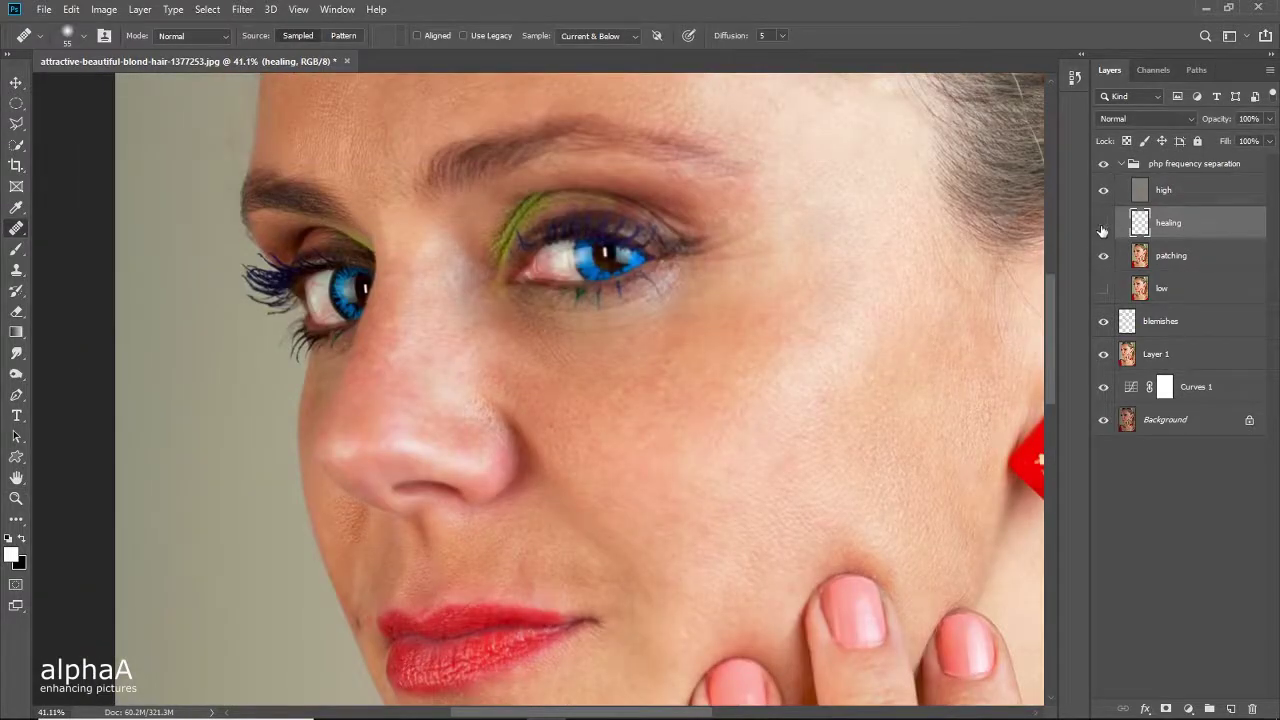
{"action": "left_click", "coordinate": [1104, 224]}
{"action": "left_click", "coordinate": [1104, 224]}
{"action": "left_click", "coordinate": [1104, 224]}
{"action": "key", "text": "z"}
{"action": "left_click_drag", "start_coordinate": [900, 371], "coordinate": [786, 366]}
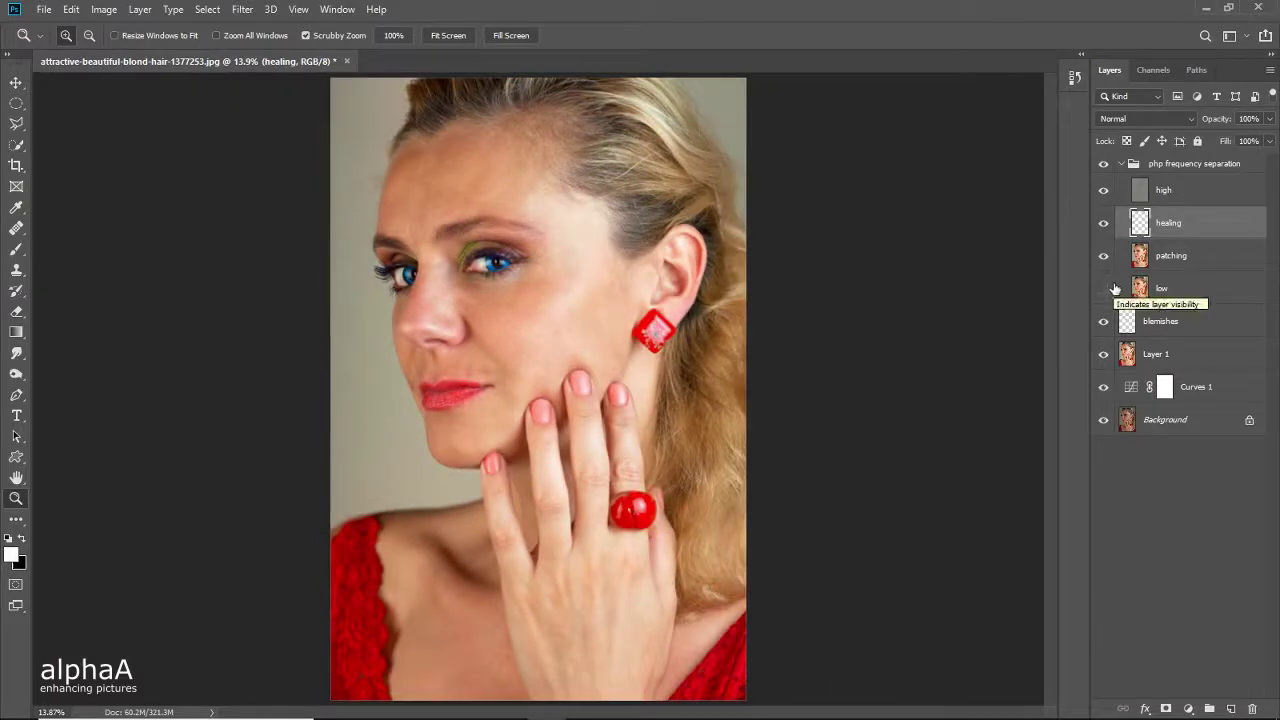
Step: Add an empty layer above the collapsed frequency separation group and paint a swatch of the cheek's highlight tone beside the forehead
{"action": "left_click", "coordinate": [1124, 164]}
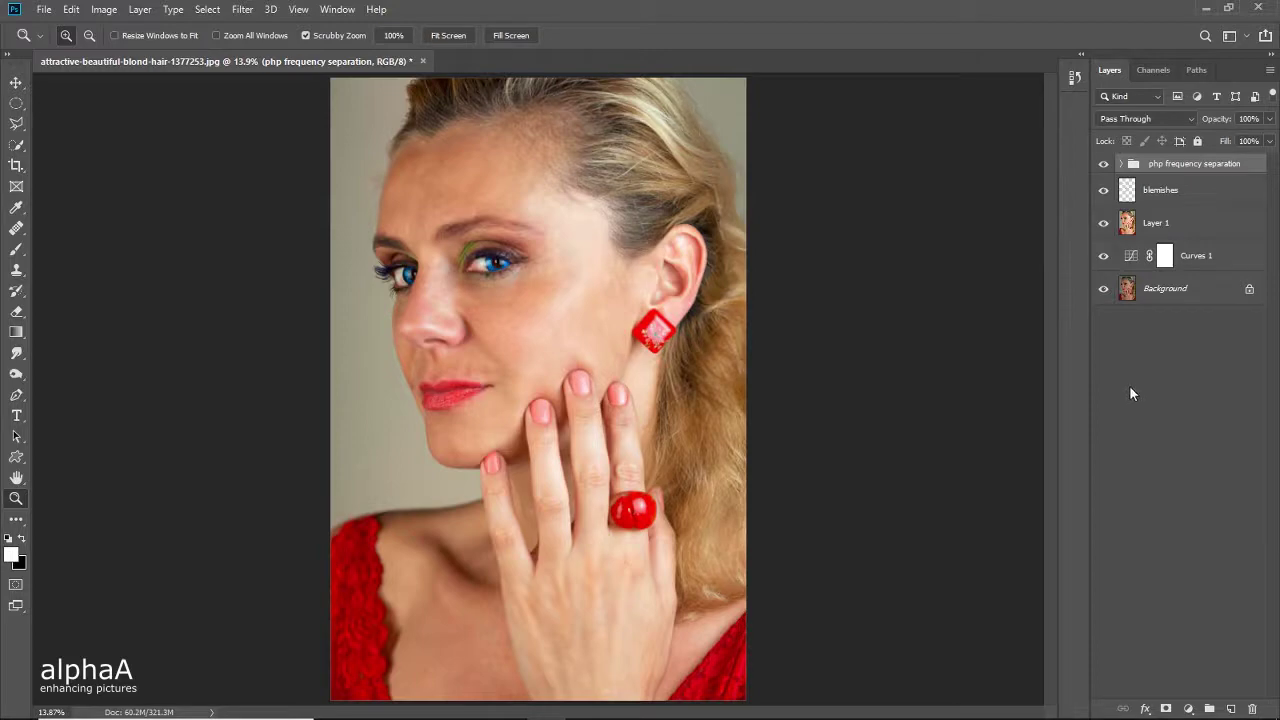
{"action": "left_click", "coordinate": [1231, 709]}
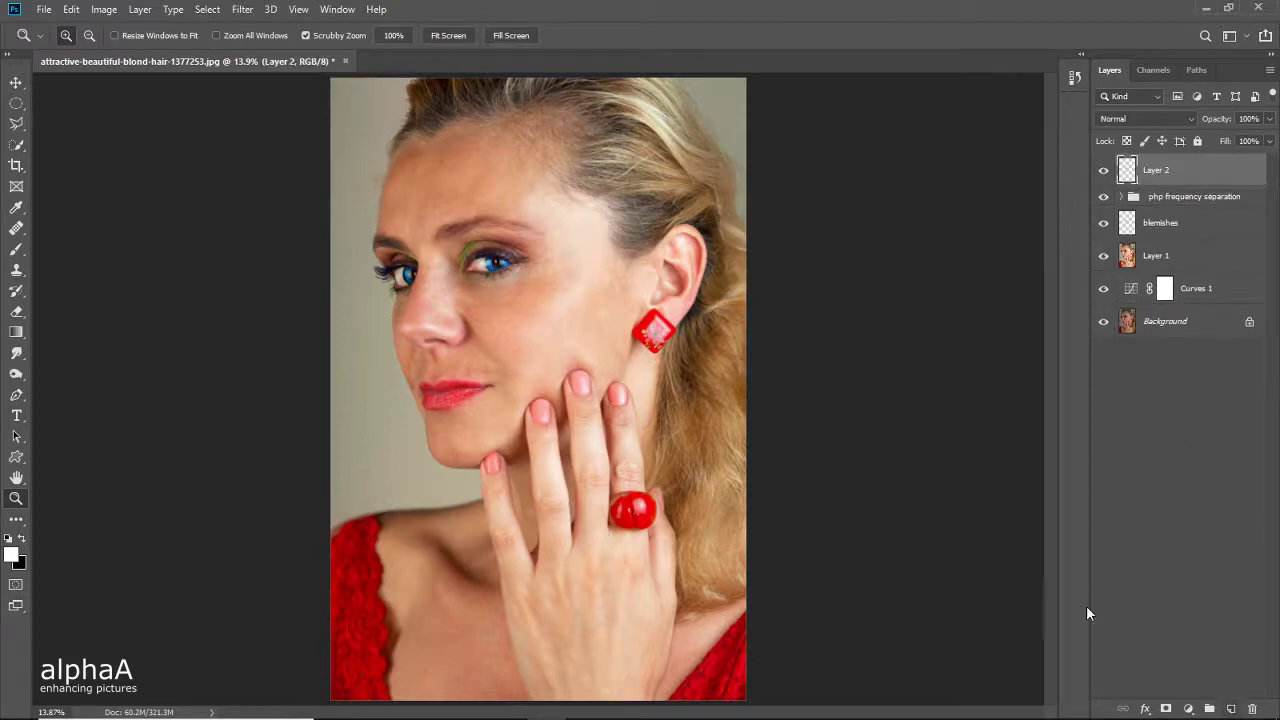
{"action": "scroll", "coordinate": [446, 264], "scroll_direction": "up", "scroll_amount": 6}
{"action": "left_click_drag", "start_coordinate": [396, 244], "coordinate": [520, 354]}
{"action": "scroll", "coordinate": [423, 305], "scroll_direction": "up", "scroll_amount": 3}
{"action": "left_click_drag", "start_coordinate": [502, 404], "coordinate": [444, 260]}
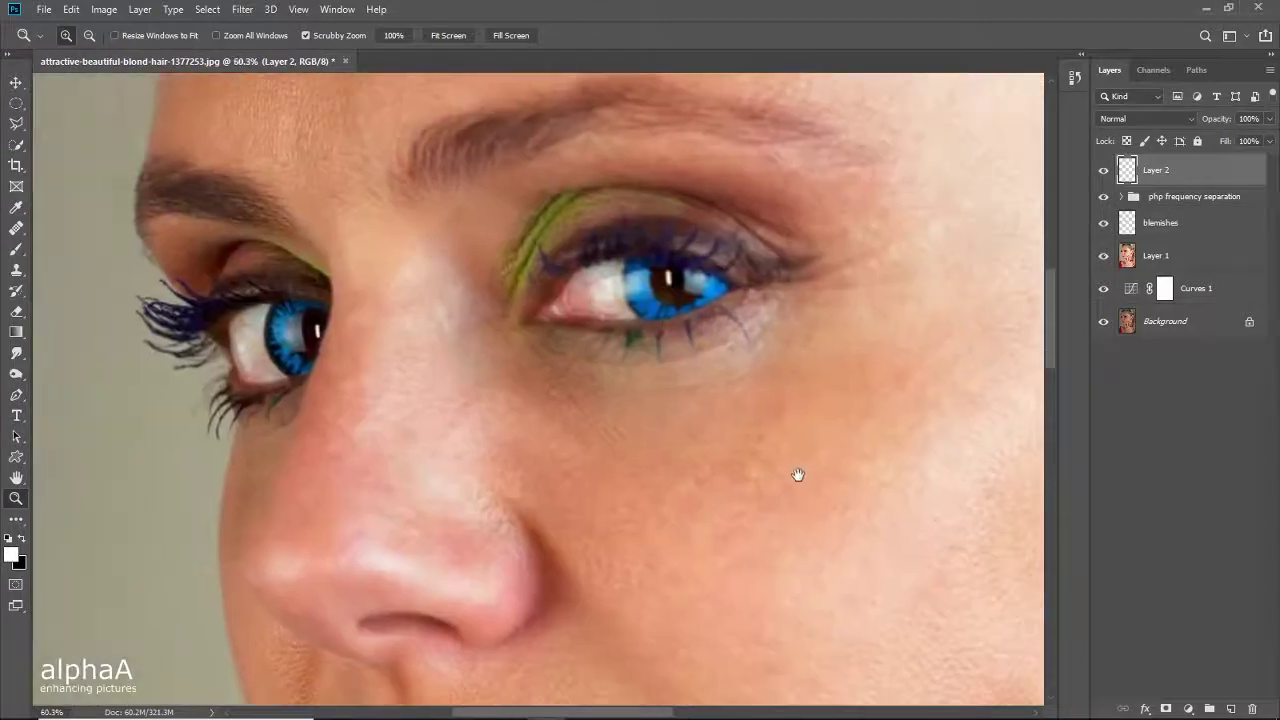
{"action": "left_click_drag", "start_coordinate": [797, 474], "coordinate": [715, 387]}
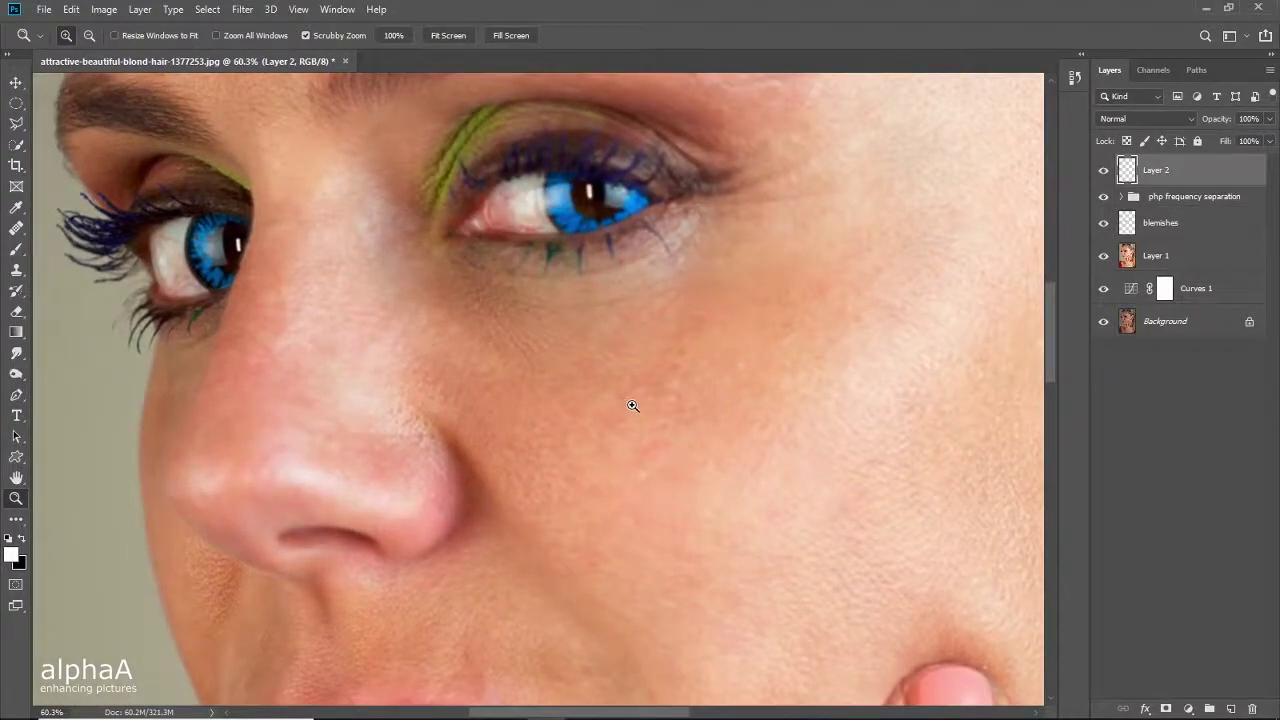
{"action": "scroll", "coordinate": [612, 398], "scroll_direction": "down", "scroll_amount": 3}
{"action": "left_click_drag", "start_coordinate": [566, 374], "coordinate": [586, 437]}
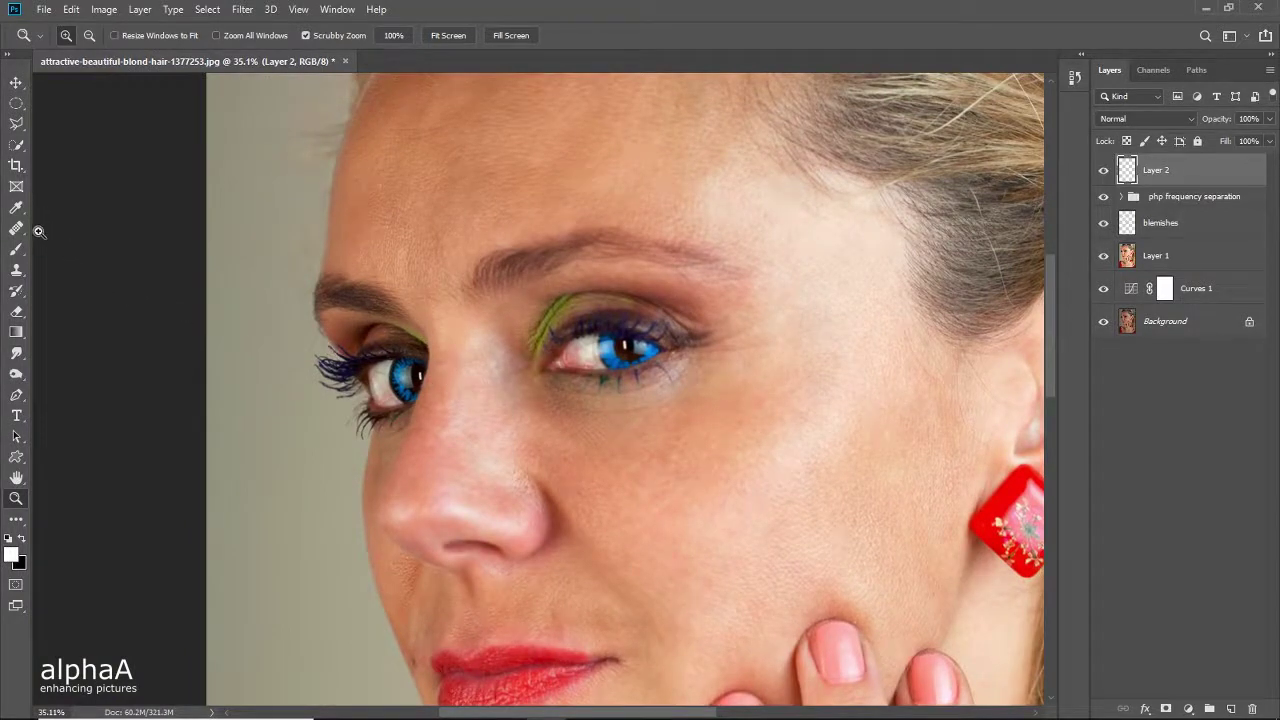
{"action": "key", "text": "i"}
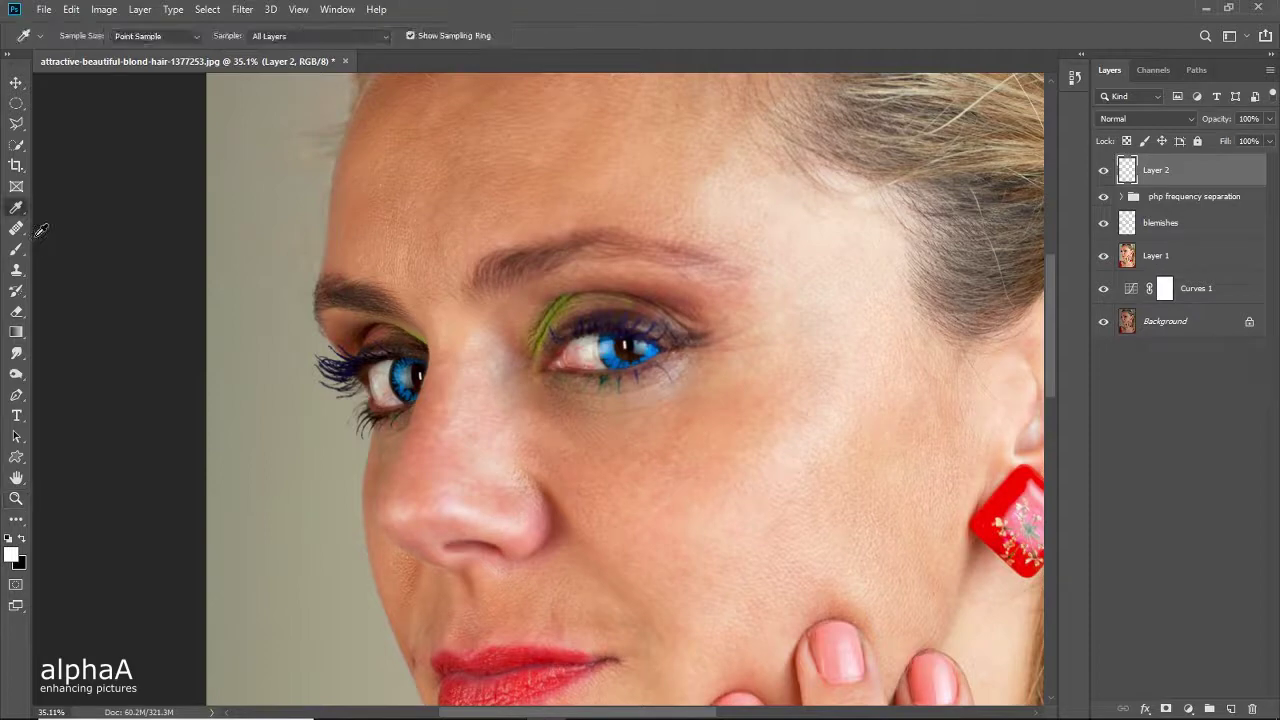
{"action": "left_click", "coordinate": [795, 451]}
{"action": "key", "text": "b"}
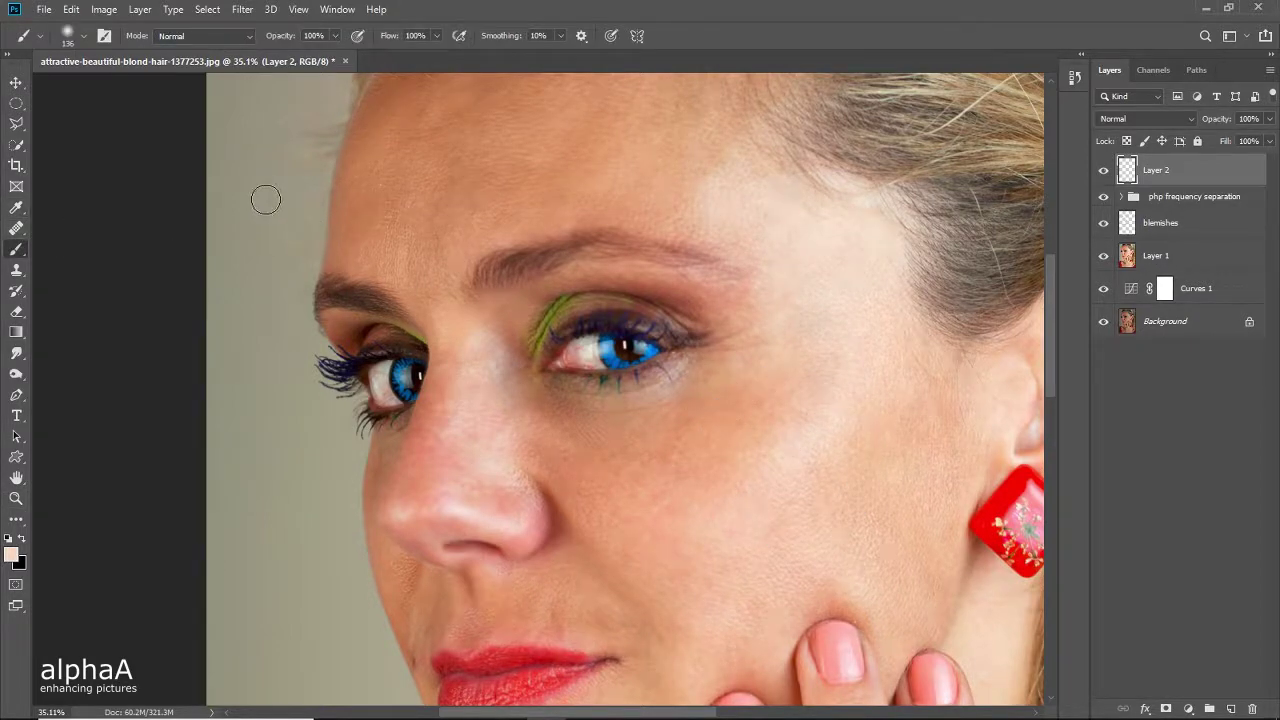
{"action": "mouse_move", "coordinate": [266, 201]}
{"action": "left_mouse_down"}
{"action": "mouse_move", "coordinate": [342, 204]}
{"action": "mouse_move", "coordinate": [266, 206]}
{"action": "mouse_move", "coordinate": [320, 208]}
{"action": "left_mouse_up"}
Step: Sample a skin midtone from the cheek beside the nose and paint its swatch directly below the highlight swatch
{"action": "key", "text": "i"}
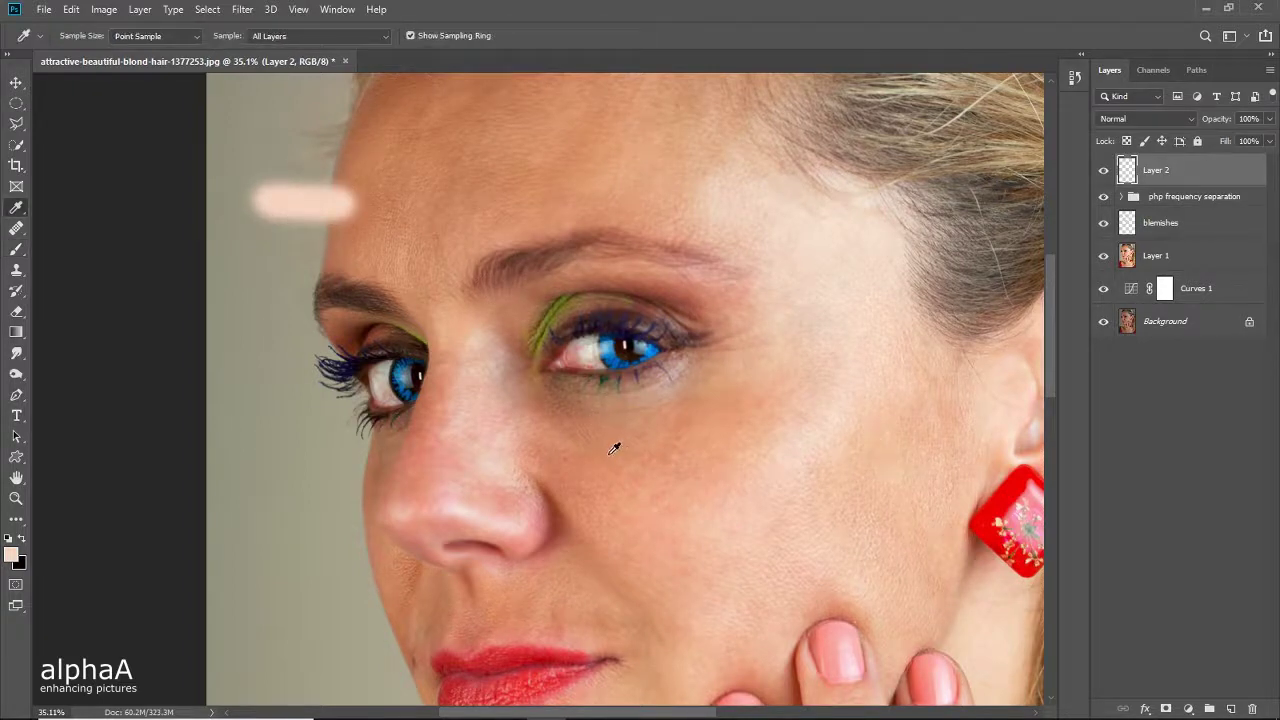
{"action": "left_click", "coordinate": [585, 509]}
{"action": "key", "text": "b"}
{"action": "mouse_move", "coordinate": [269, 235]}
{"action": "left_mouse_down"}
{"action": "mouse_move", "coordinate": [346, 240]}
{"action": "mouse_move", "coordinate": [290, 237]}
{"action": "left_mouse_up"}
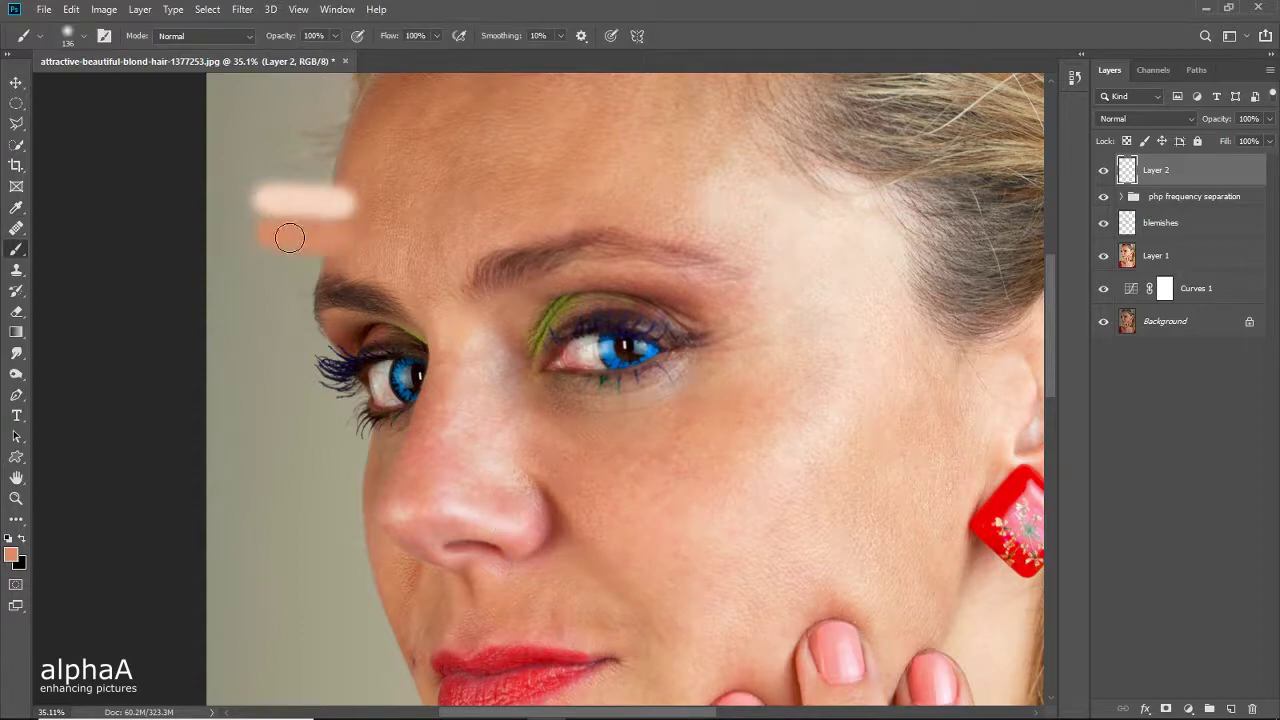
Step: Sample a darker skin tone from the shadow between nose and eye and paint its swatch below the midtone one
{"action": "key", "text": "i"}
{"action": "left_click_drag", "start_coordinate": [666, 537], "coordinate": [648, 293]}
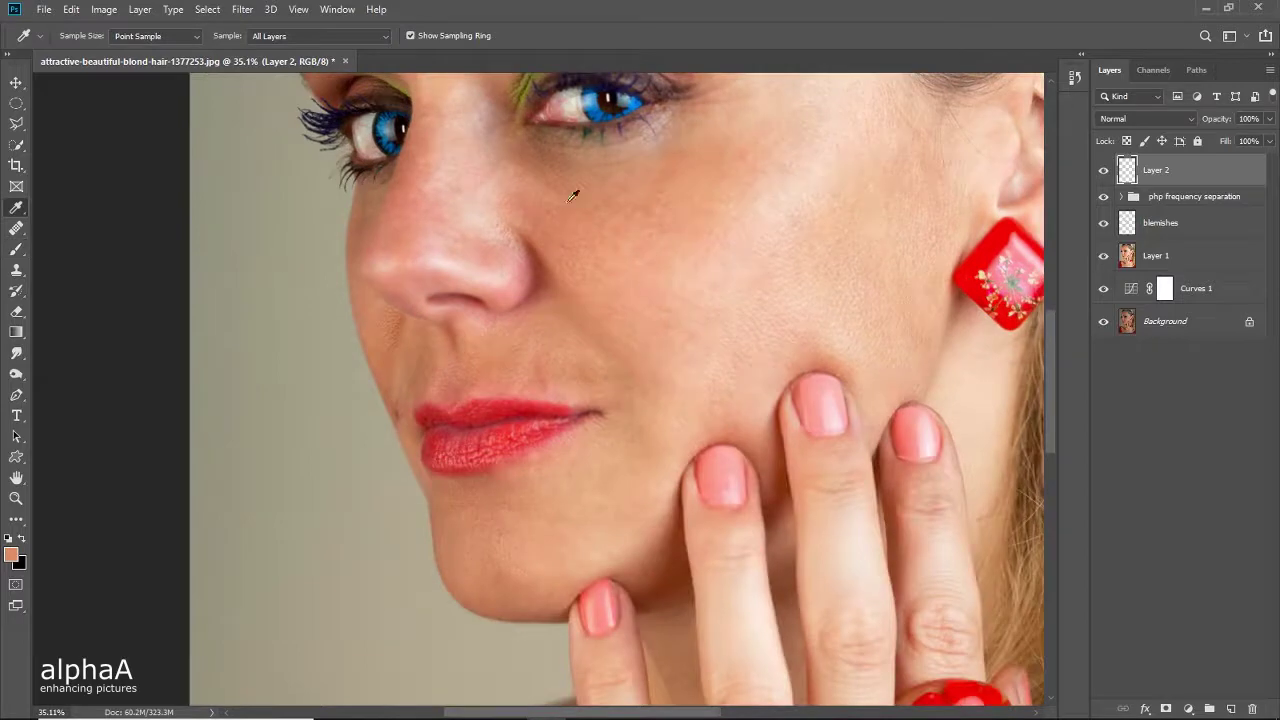
{"action": "left_click", "coordinate": [543, 159]}
{"action": "left_click_drag", "start_coordinate": [463, 278], "coordinate": [536, 463]}
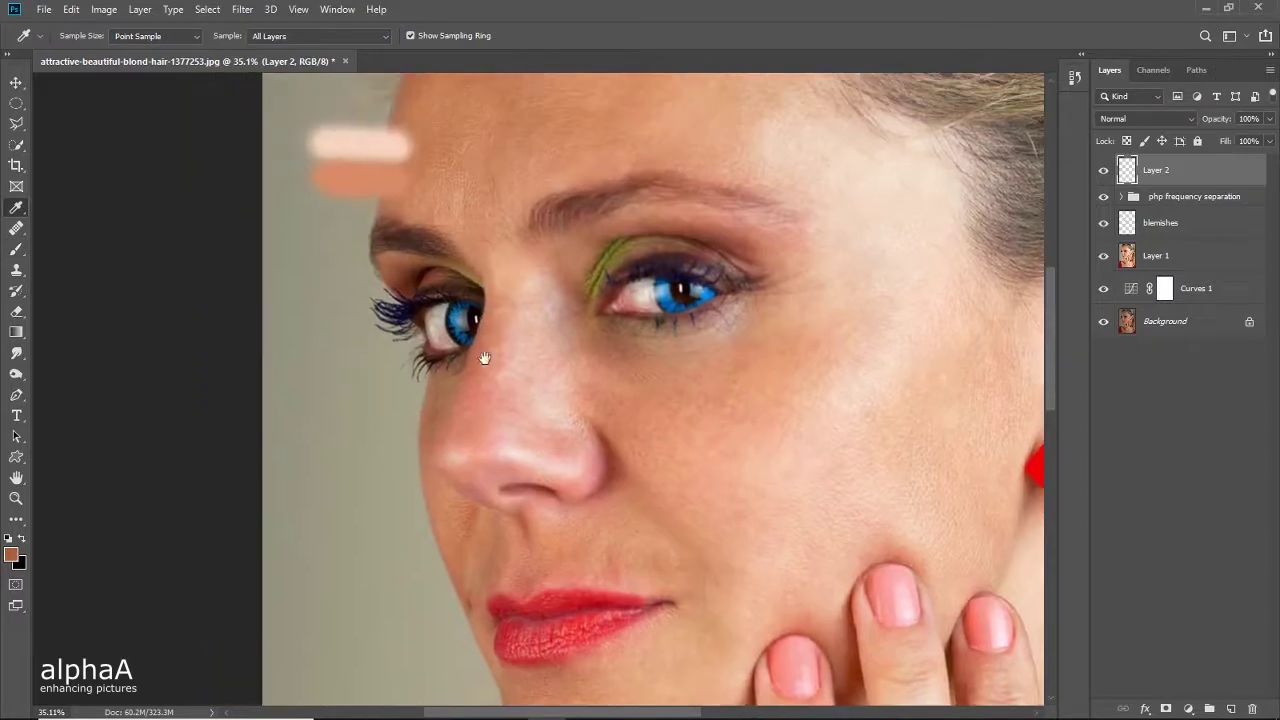
{"action": "left_click_drag", "start_coordinate": [483, 361], "coordinate": [485, 451]}
{"action": "key", "text": "b"}
{"action": "mouse_move", "coordinate": [344, 287]}
{"action": "left_mouse_down"}
{"action": "mouse_move", "coordinate": [326, 289]}
{"action": "mouse_move", "coordinate": [400, 291]}
{"action": "mouse_move", "coordinate": [325, 292]}
{"action": "left_mouse_up"}
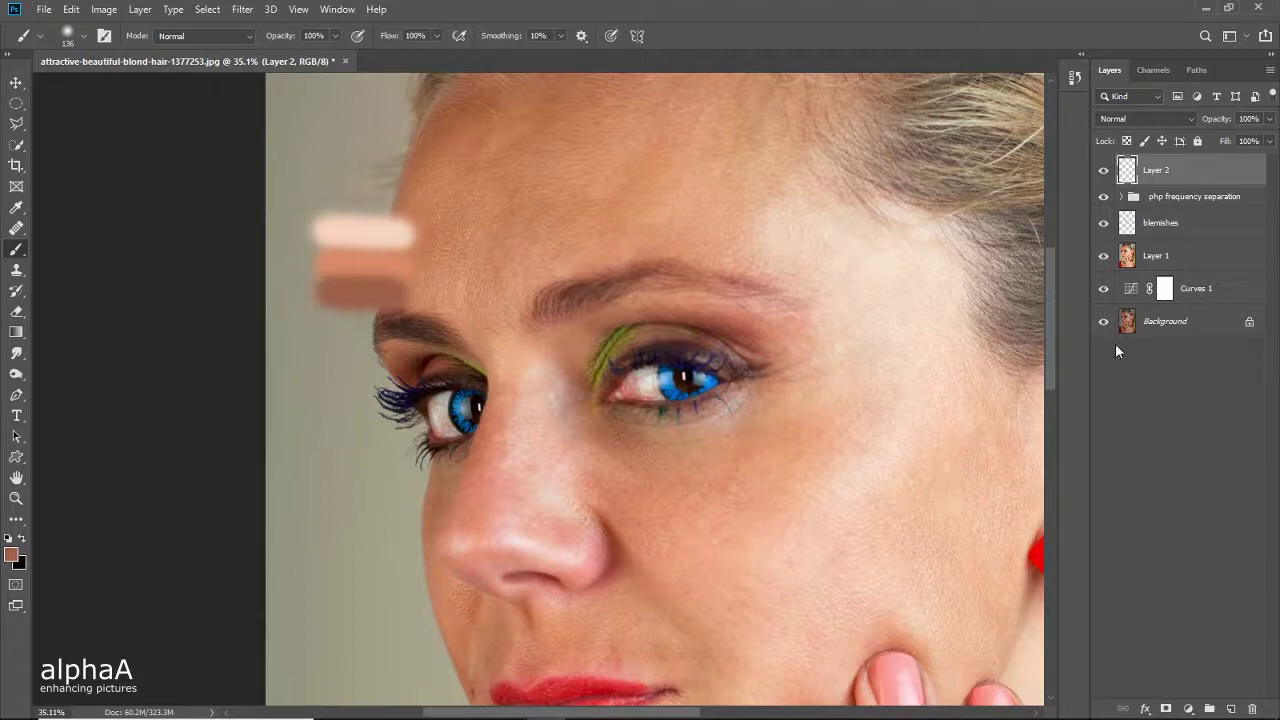
Step: Add a Gradient Map adjustment directly above the frequency separation group and apply the Black, White gradient preset
{"action": "left_click", "coordinate": [1196, 200]}
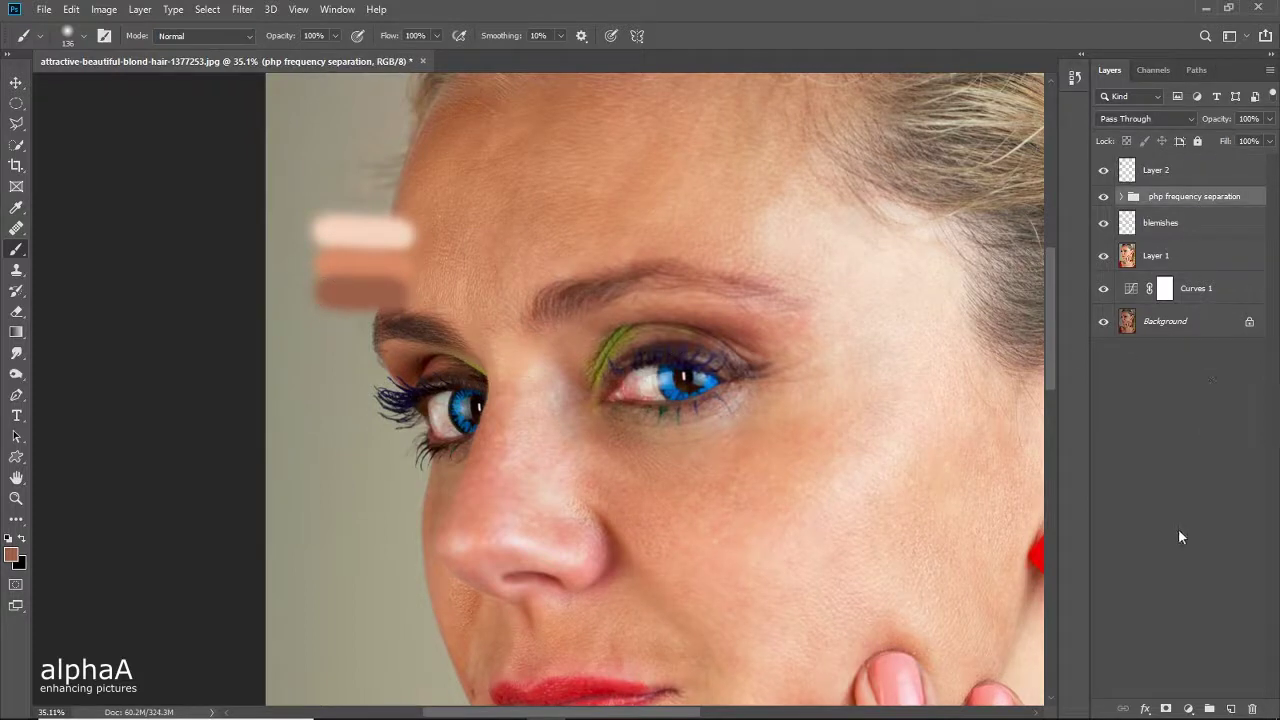
{"action": "left_click", "coordinate": [1189, 708]}
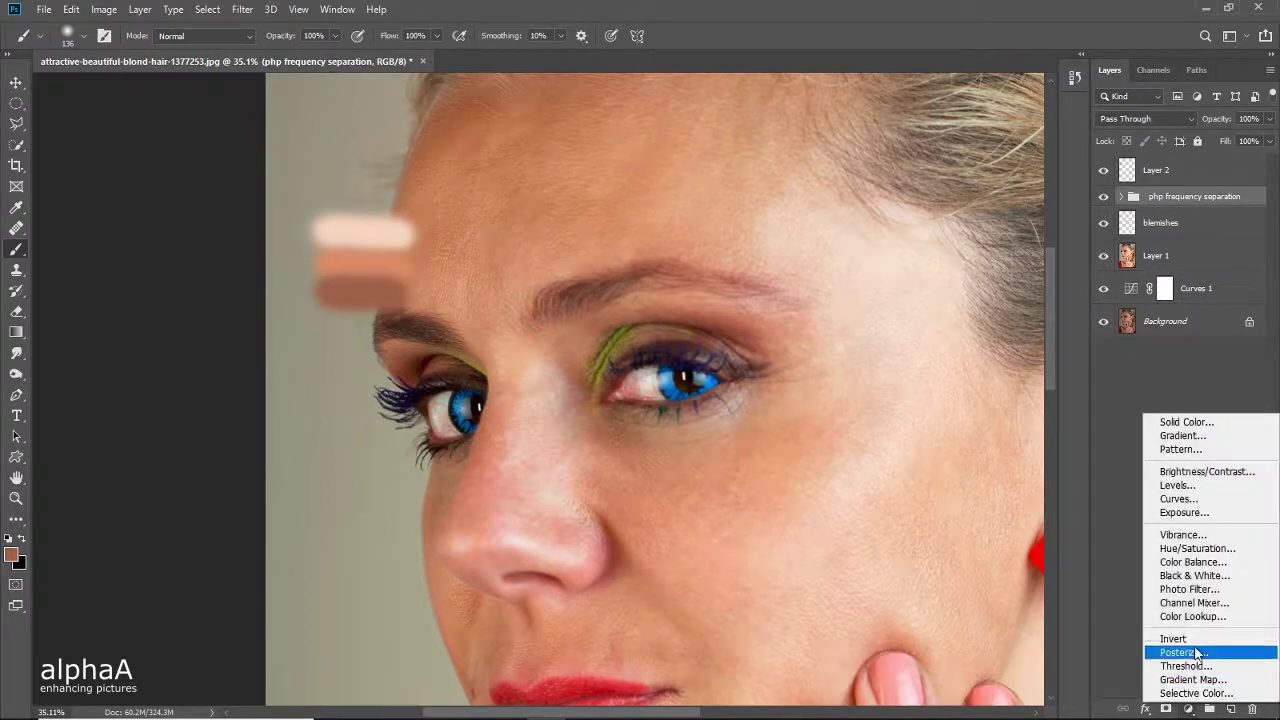
{"action": "left_click", "coordinate": [1192, 679]}
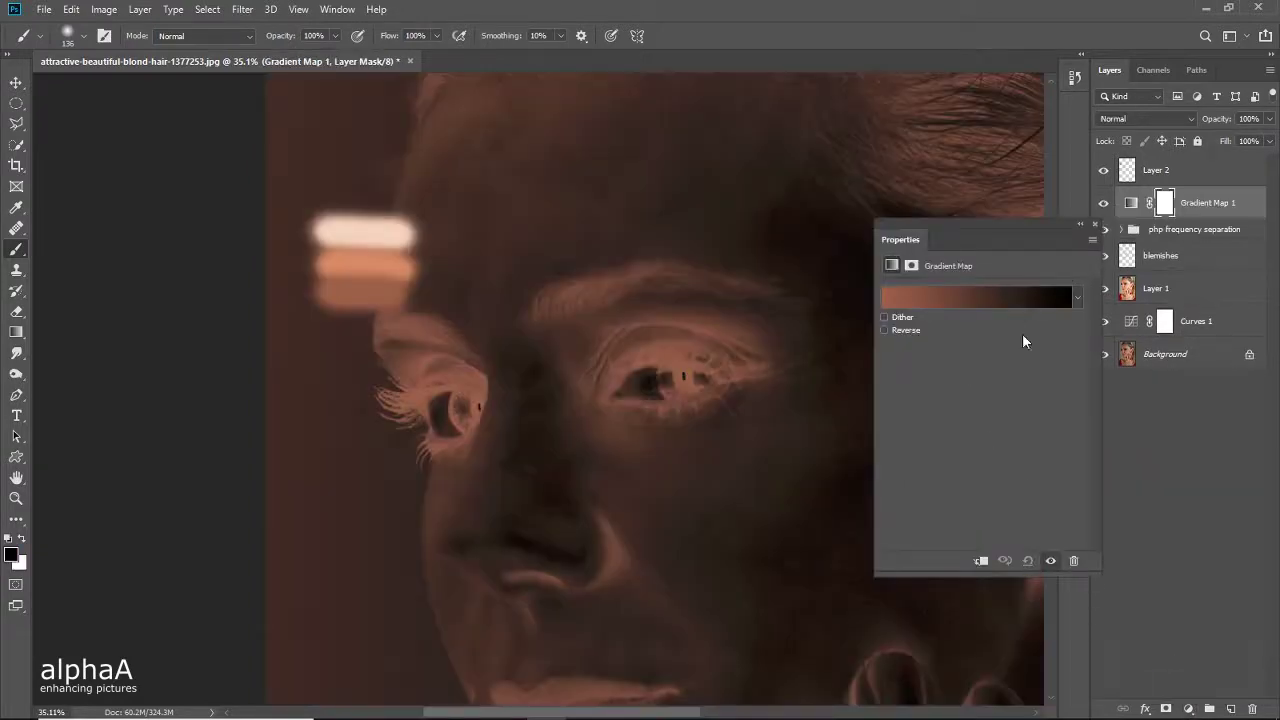
{"action": "left_click", "coordinate": [1131, 203]}
{"action": "left_click", "coordinate": [979, 301]}
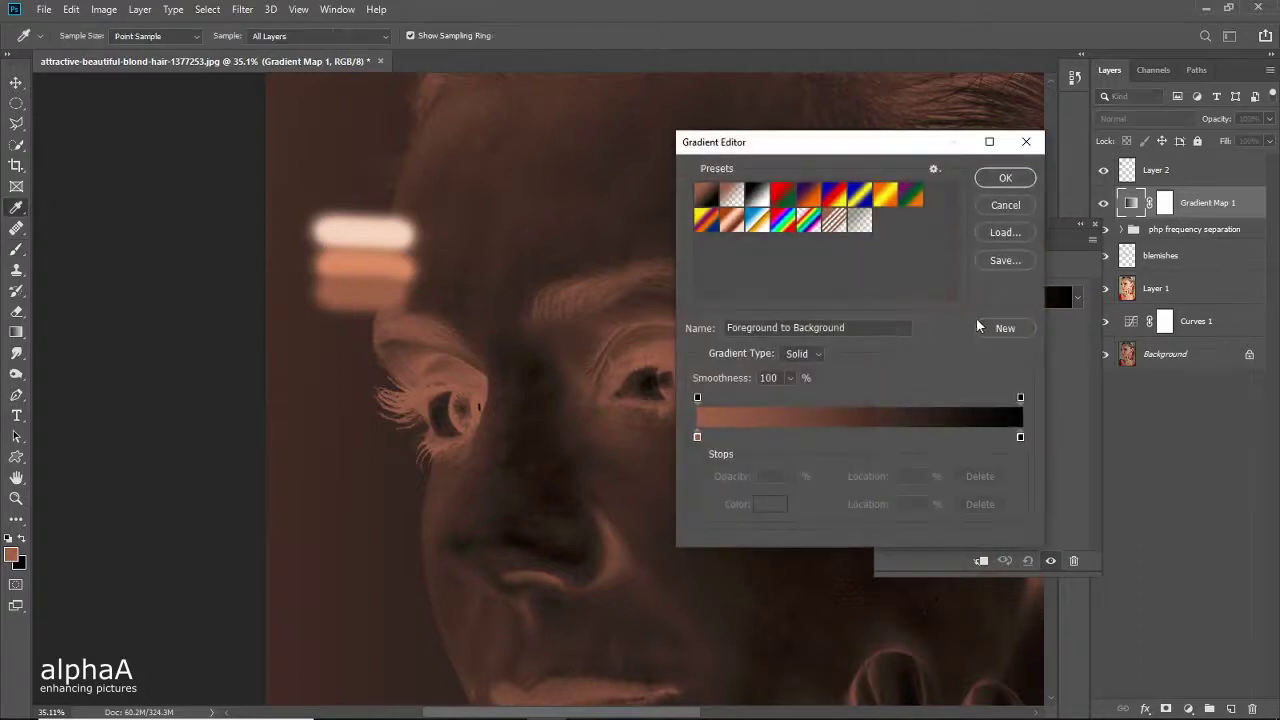
{"action": "left_click", "coordinate": [733, 200]}
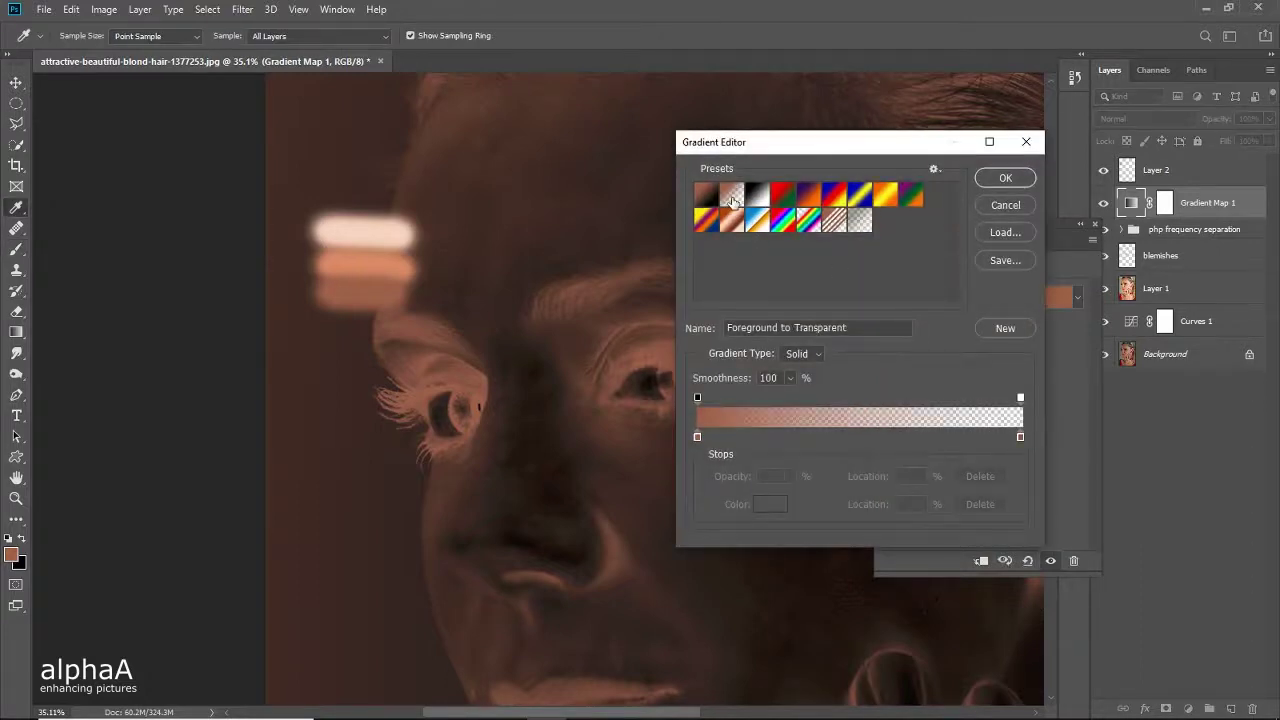
{"action": "left_click", "coordinate": [706, 196]}
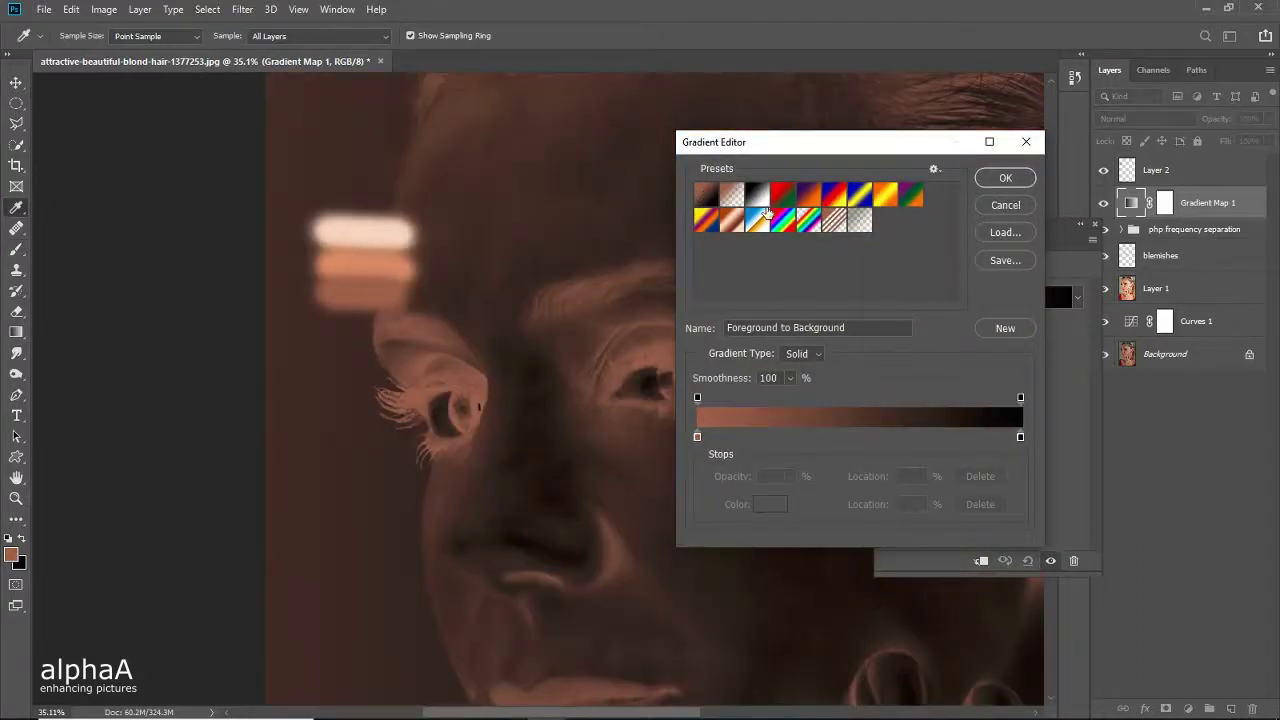
{"action": "left_click", "coordinate": [760, 206]}
Step: Recolour the gradient's white stop at 100% with the highlight swatch tone, edd1c3
{"action": "left_click", "coordinate": [1020, 437]}
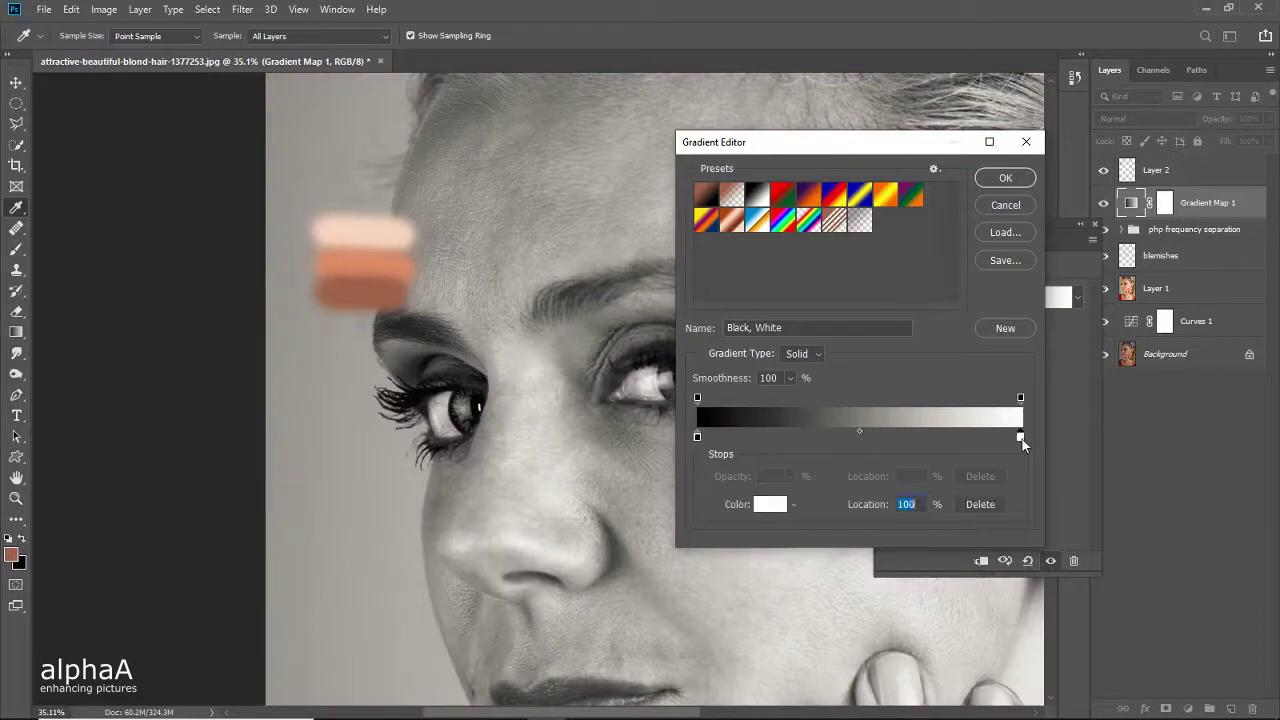
{"action": "left_click", "coordinate": [782, 506]}
{"action": "left_click", "coordinate": [349, 232]}
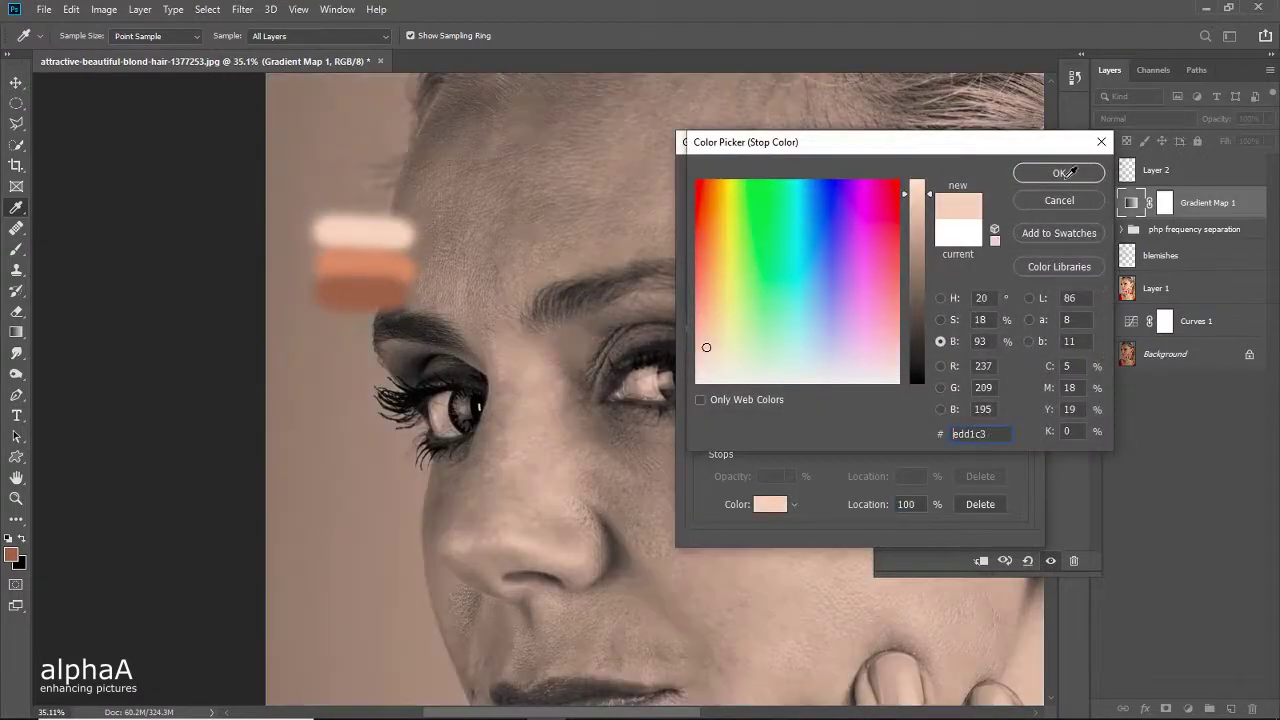
{"action": "left_click", "coordinate": [1066, 173]}
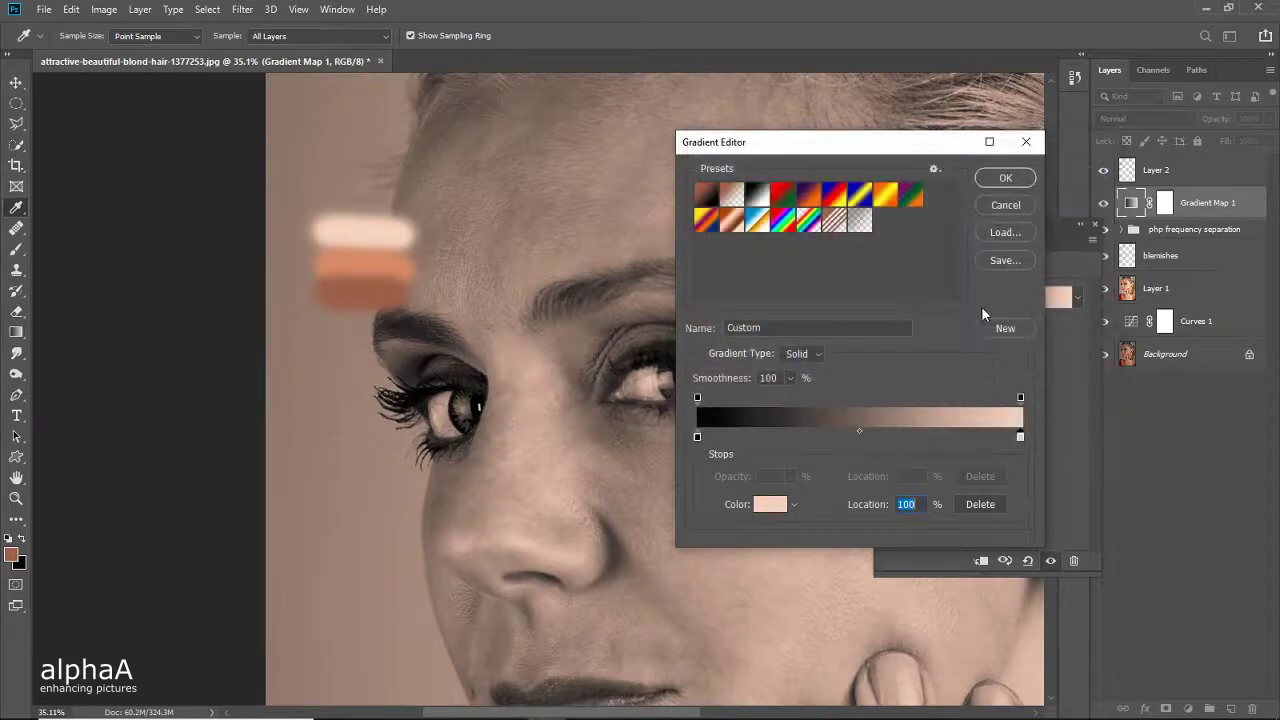
Step: Add a gradient colour stop at 48% and set it to the midtone swatch colour, c48d6e
{"action": "left_click", "coordinate": [859, 431]}
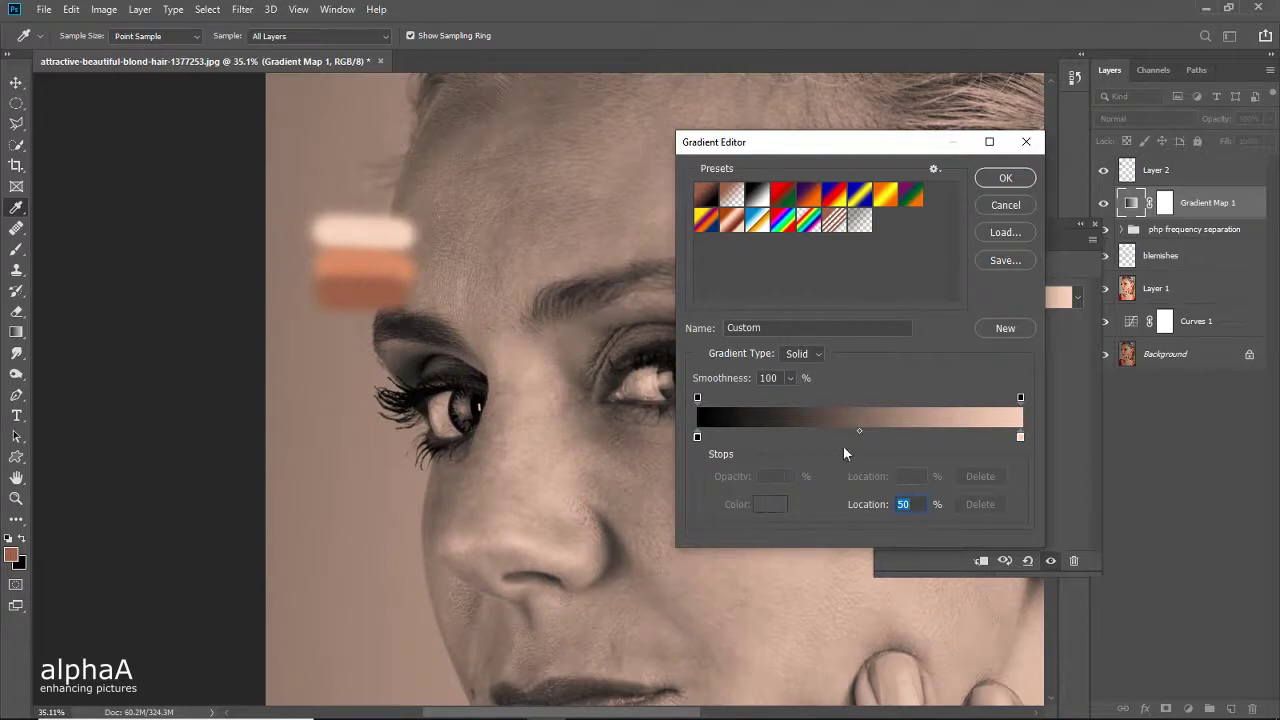
{"action": "left_click", "coordinate": [853, 437]}
{"action": "left_click", "coordinate": [773, 505]}
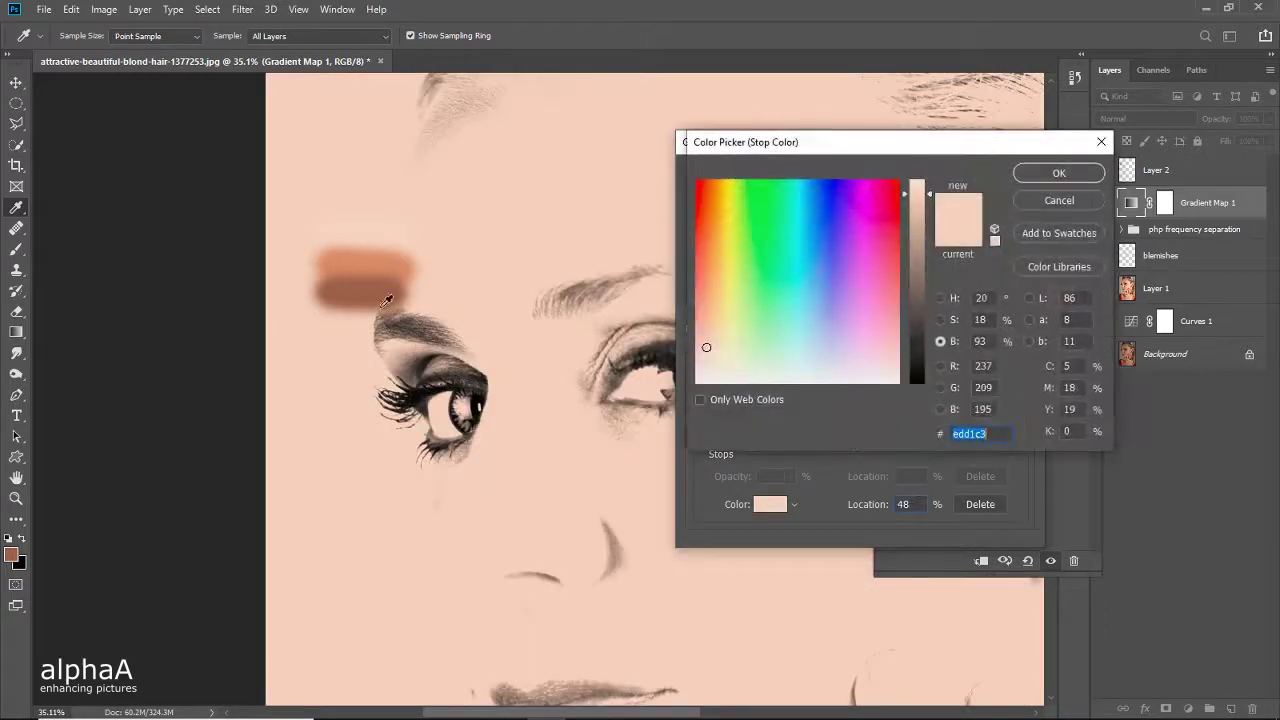
{"action": "left_click", "coordinate": [373, 265]}
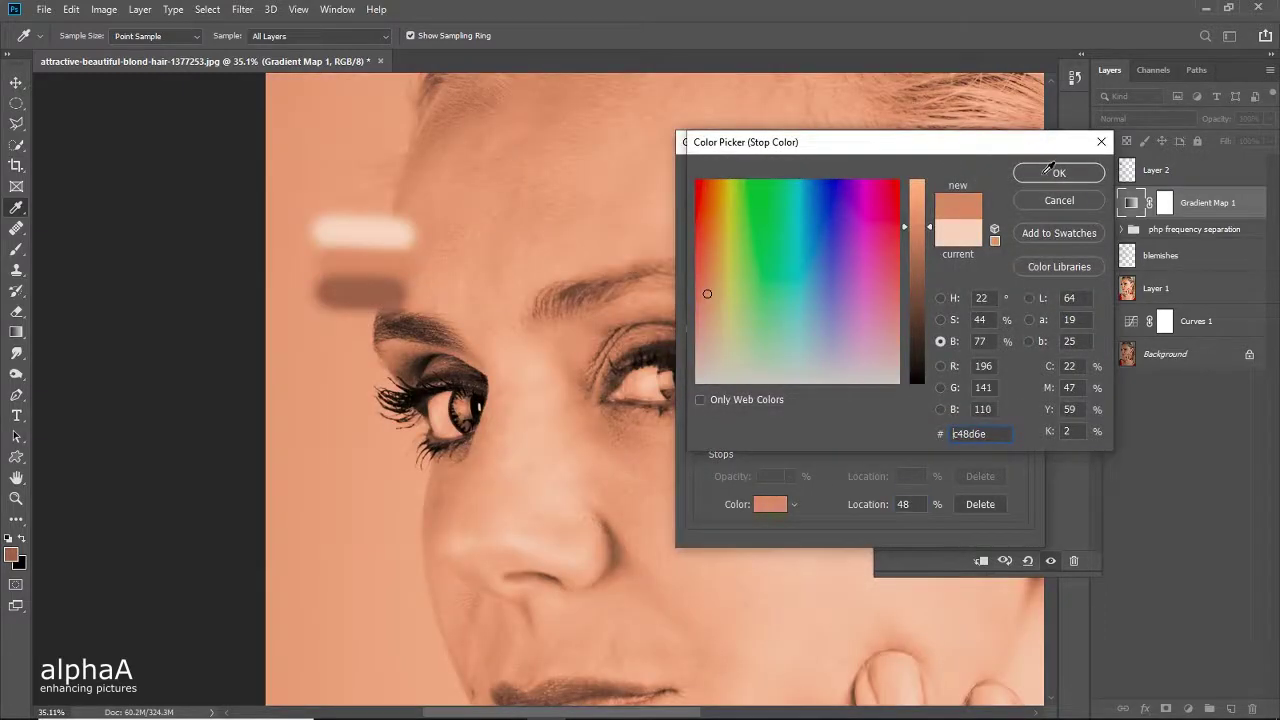
{"action": "left_click", "coordinate": [1059, 173]}
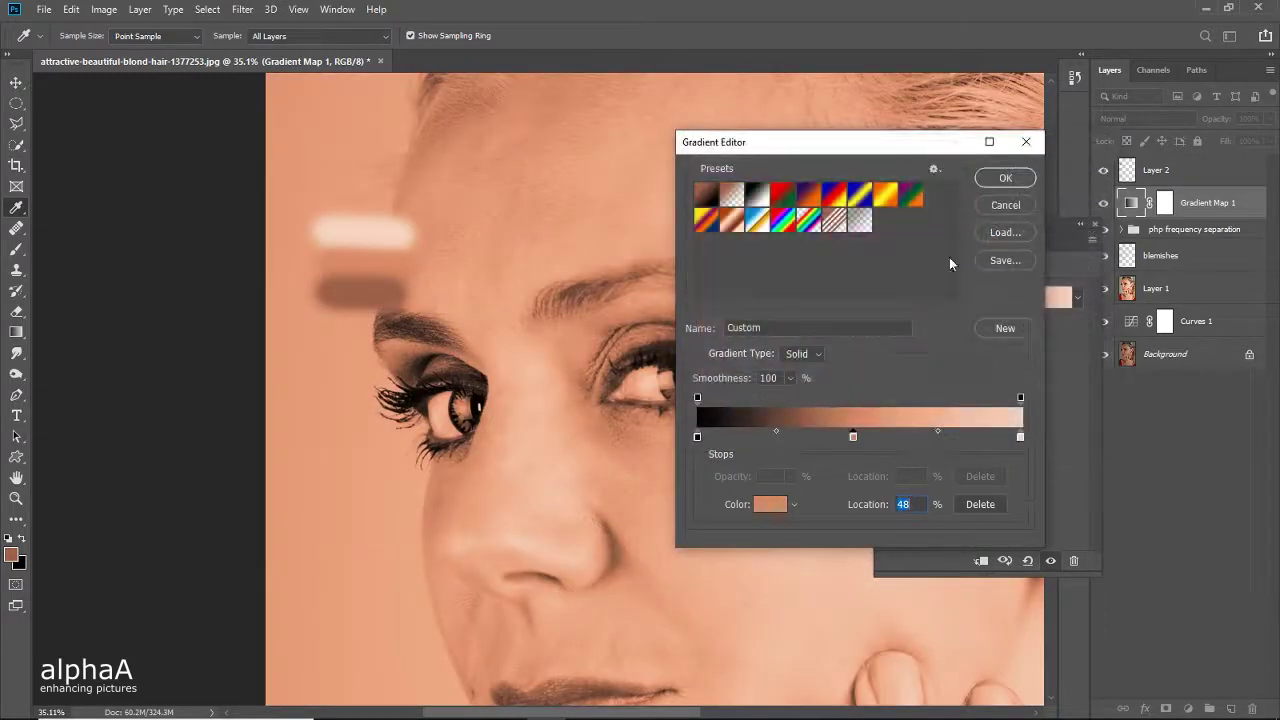
Step: Recolour the gradient's black stop at 0% with the dark swatch tone, 956752, and apply the gradient
{"action": "left_click", "coordinate": [698, 437]}
{"action": "left_click", "coordinate": [765, 505]}
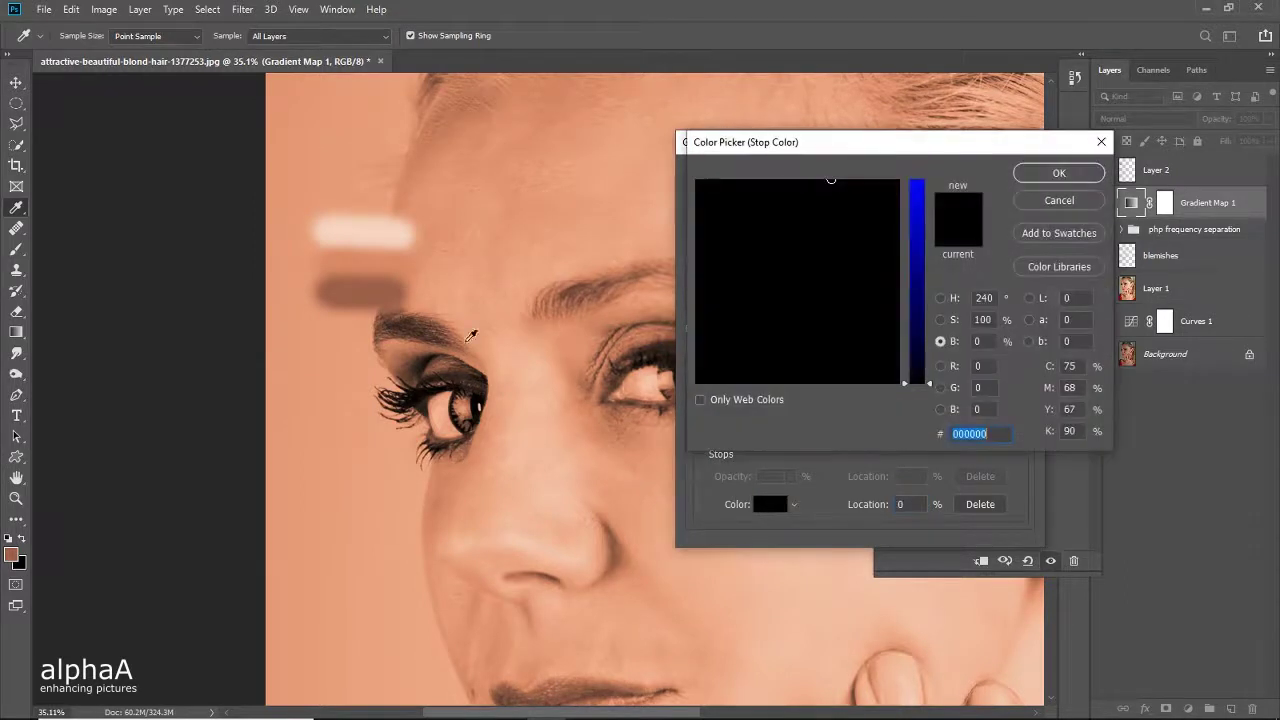
{"action": "left_click", "coordinate": [380, 290]}
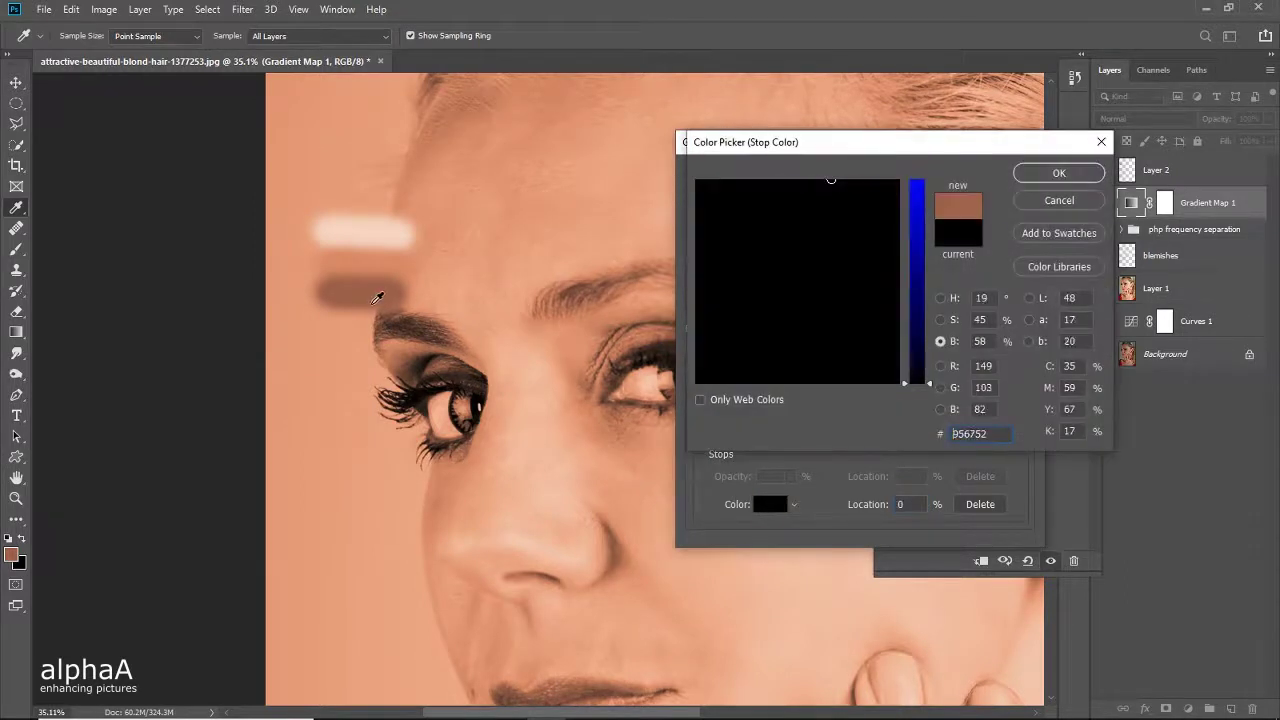
{"action": "left_click", "coordinate": [1063, 172]}
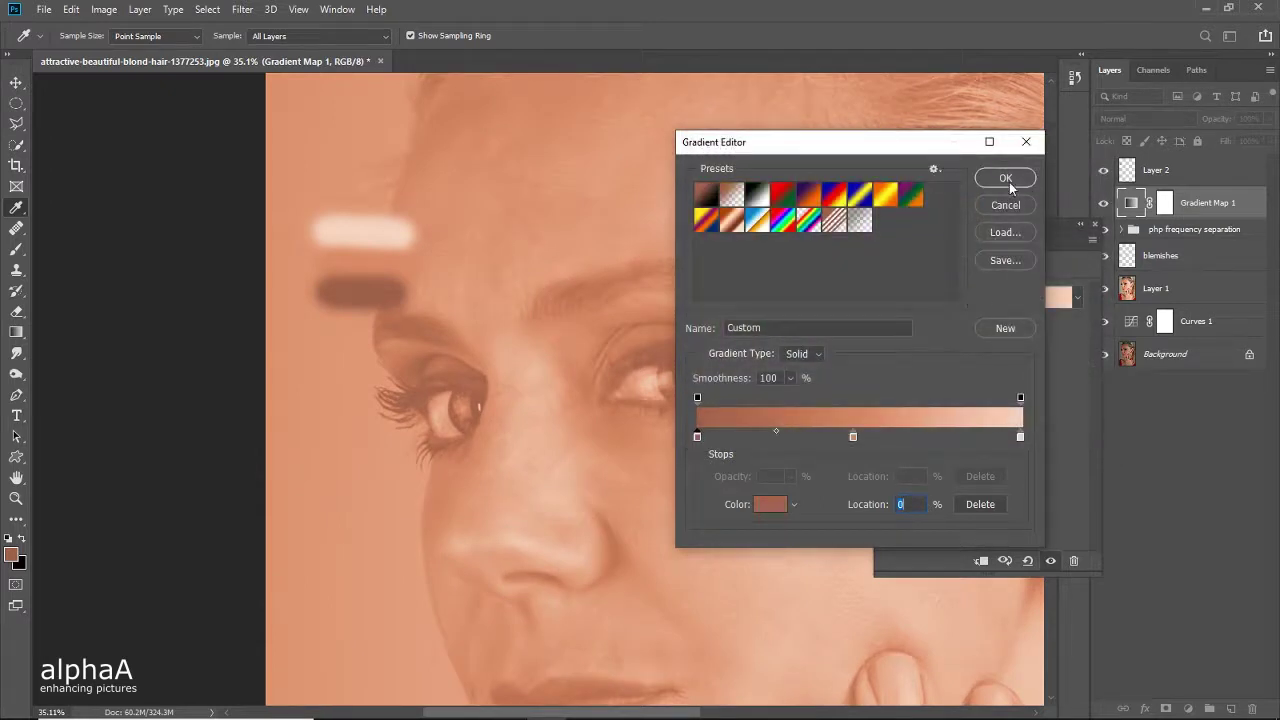
{"action": "left_click", "coordinate": [1007, 180]}
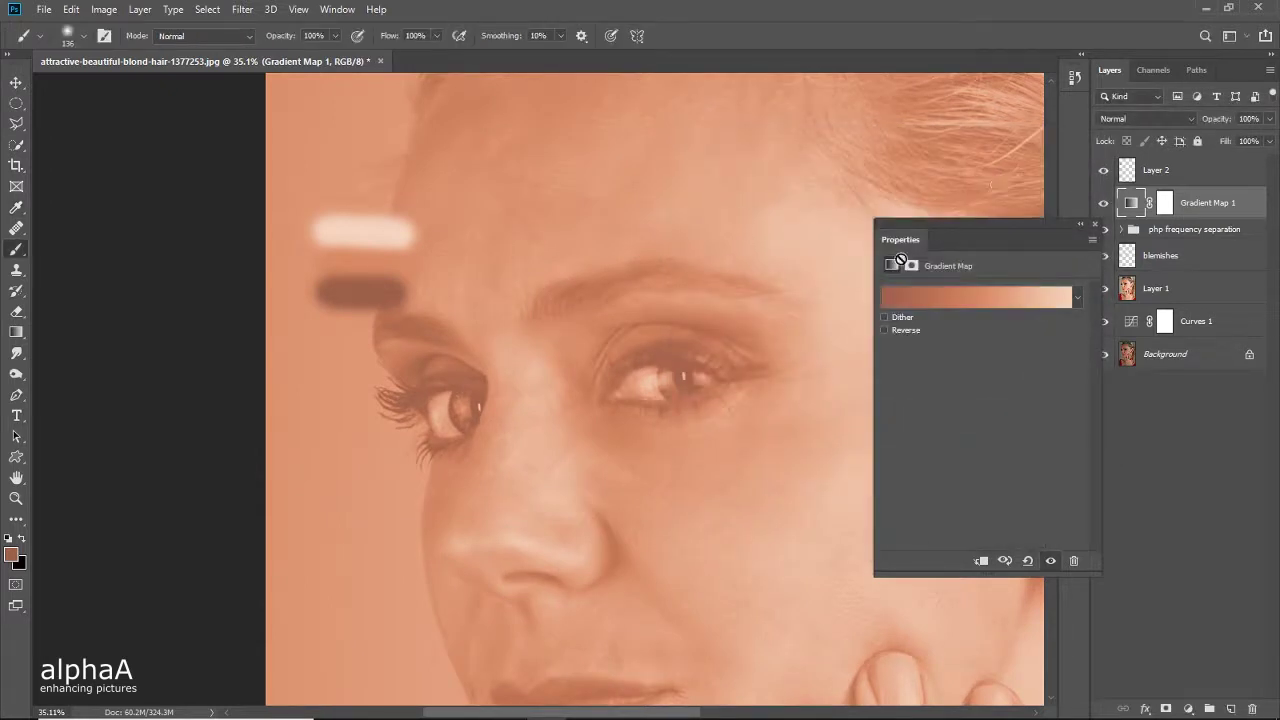
{"action": "left_click", "coordinate": [1012, 298]}
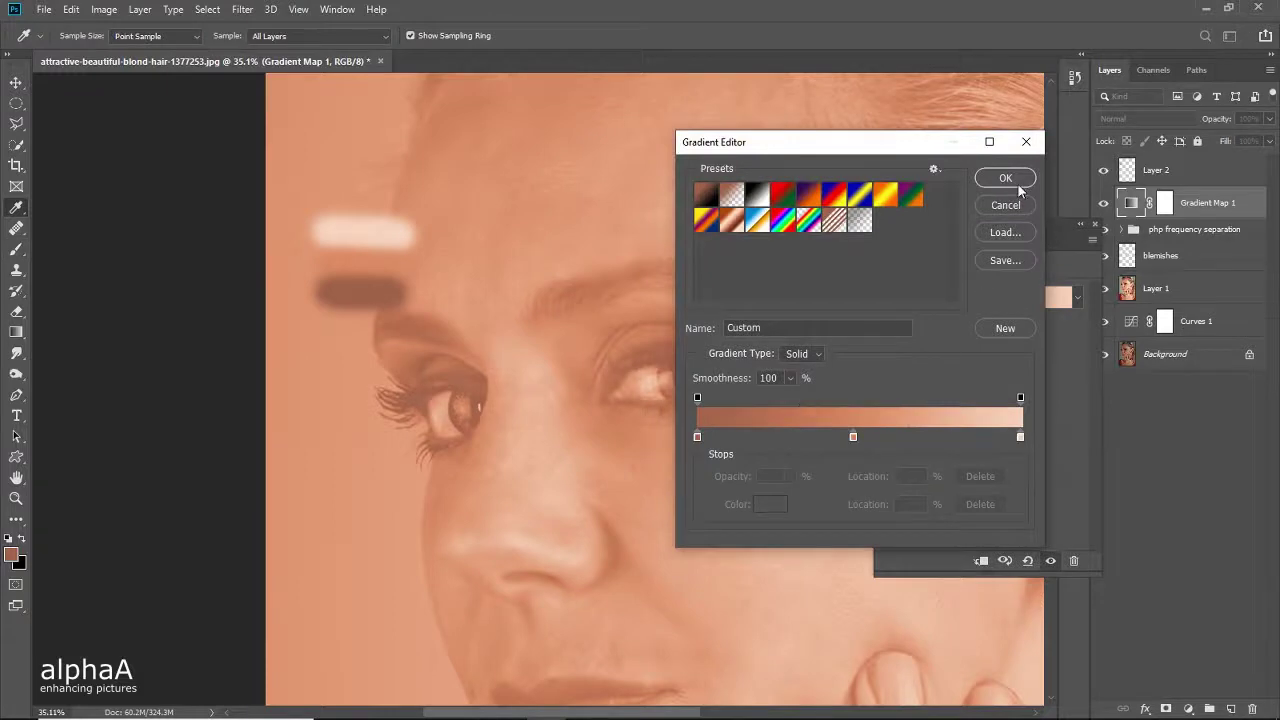
{"action": "left_click", "coordinate": [1019, 186]}
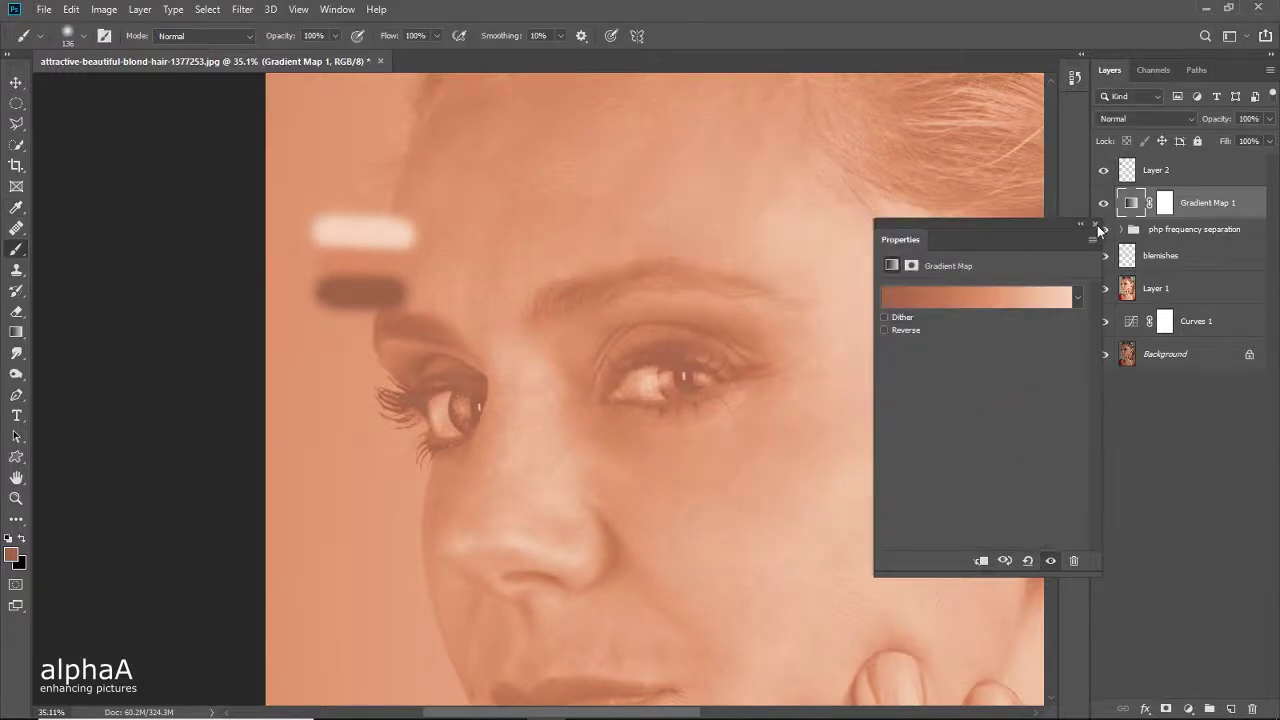
Step: Set the Gradient Map layer's blend mode to Color
{"action": "left_click", "coordinate": [1097, 229]}
{"action": "left_click", "coordinate": [1145, 119]}
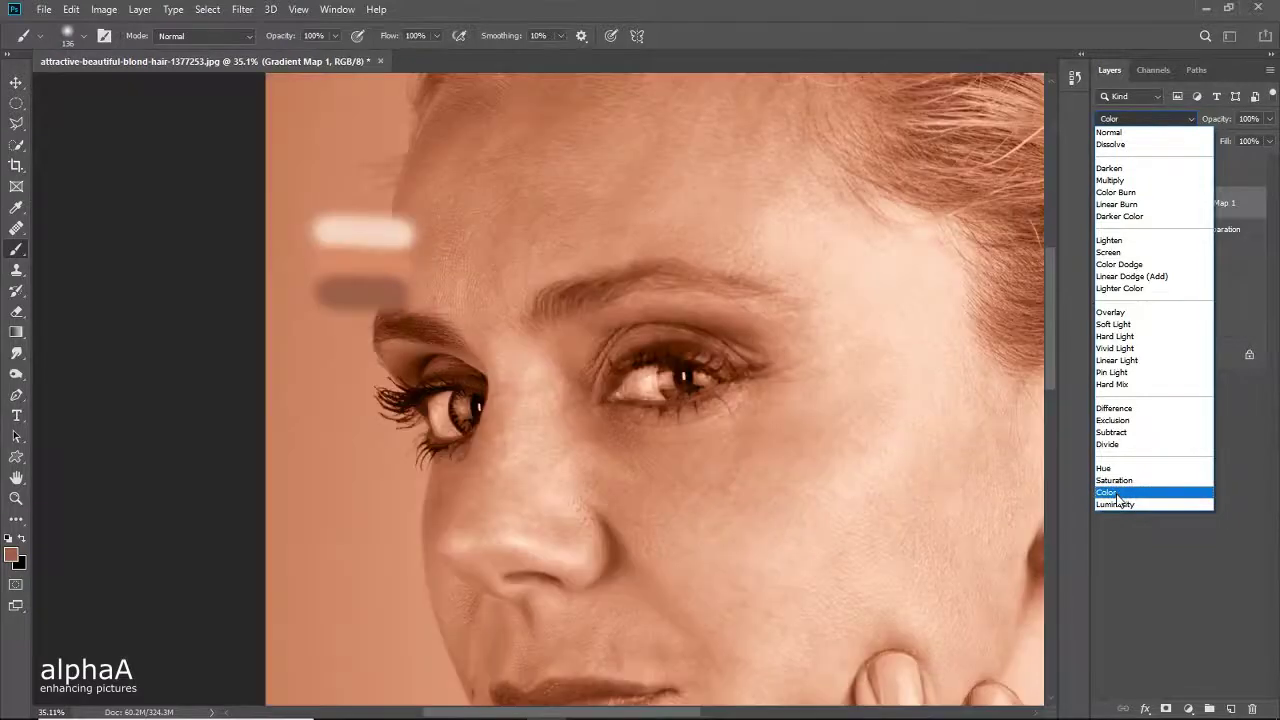
{"action": "left_click", "coordinate": [1116, 492]}
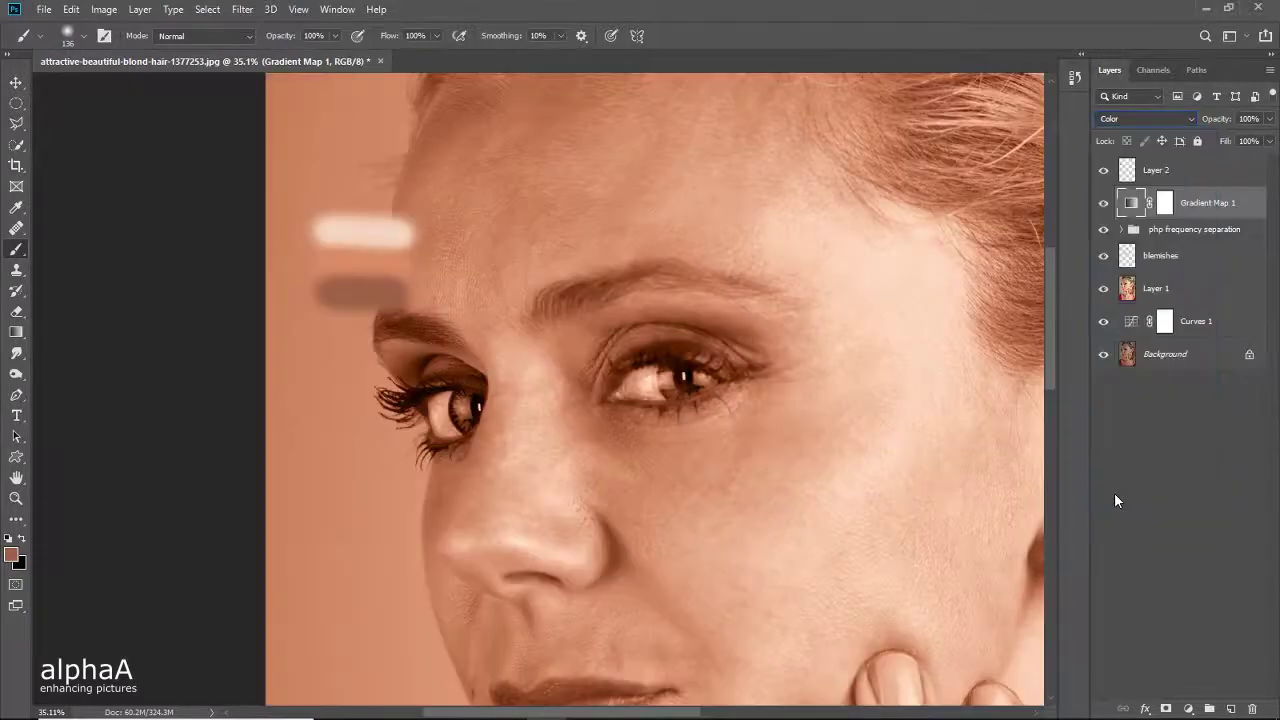
Step: Move the gradient's highlight stop inward to 81%, shift the midtone stop slightly toward the shadows, and move the dark stop slightly inward
{"action": "left_click_drag", "start_coordinate": [858, 381], "coordinate": [754, 352]}
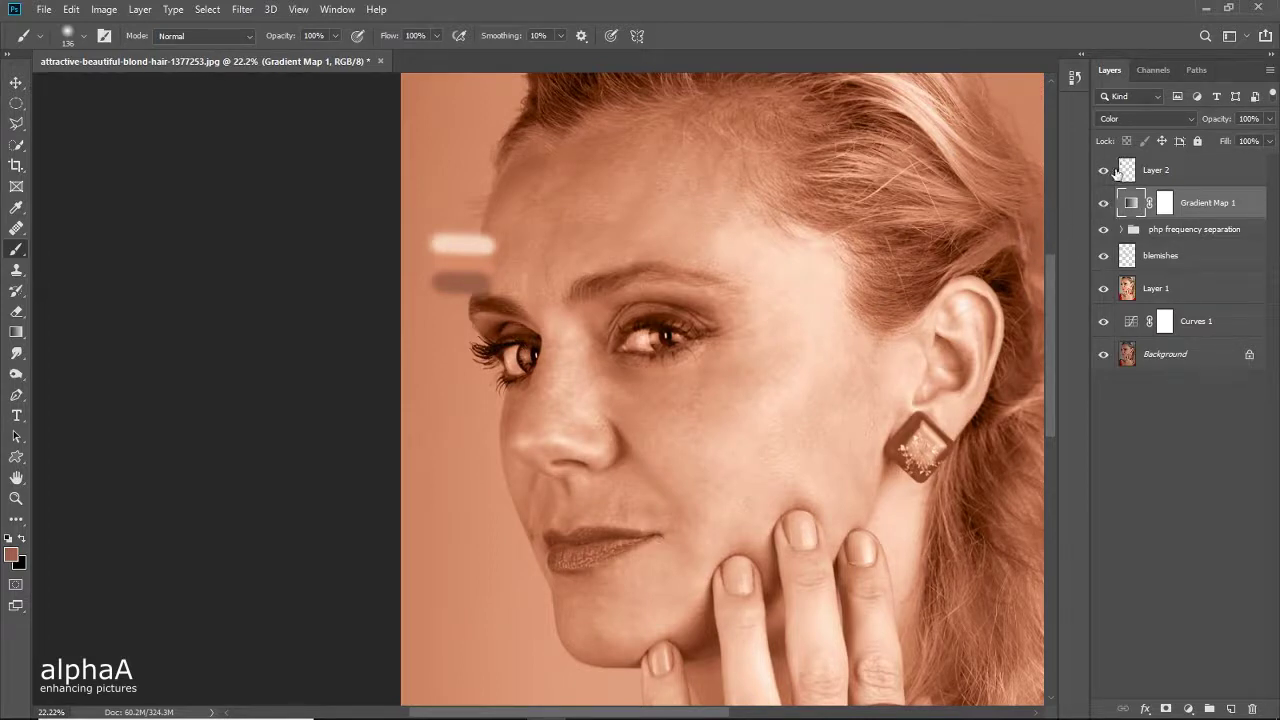
{"action": "double_click", "coordinate": [1130, 213]}
{"action": "left_click", "coordinate": [979, 303]}
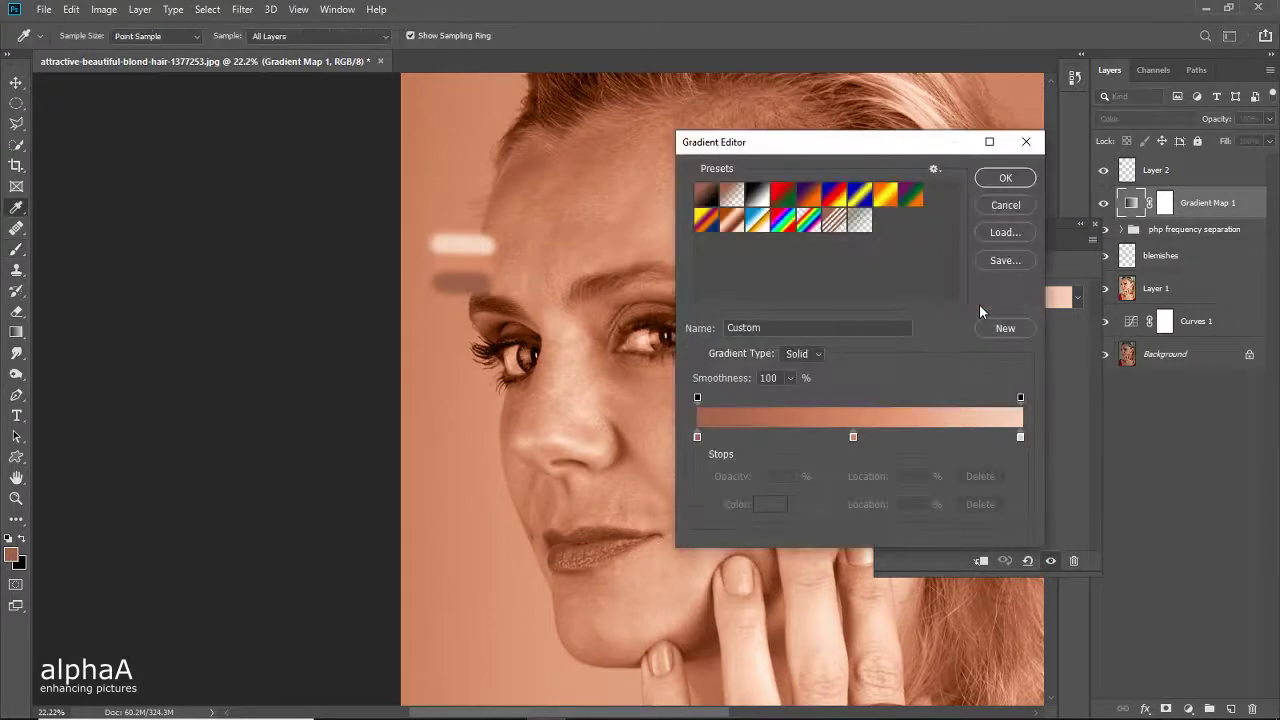
{"action": "left_click_drag", "start_coordinate": [826, 150], "coordinate": [946, 162]}
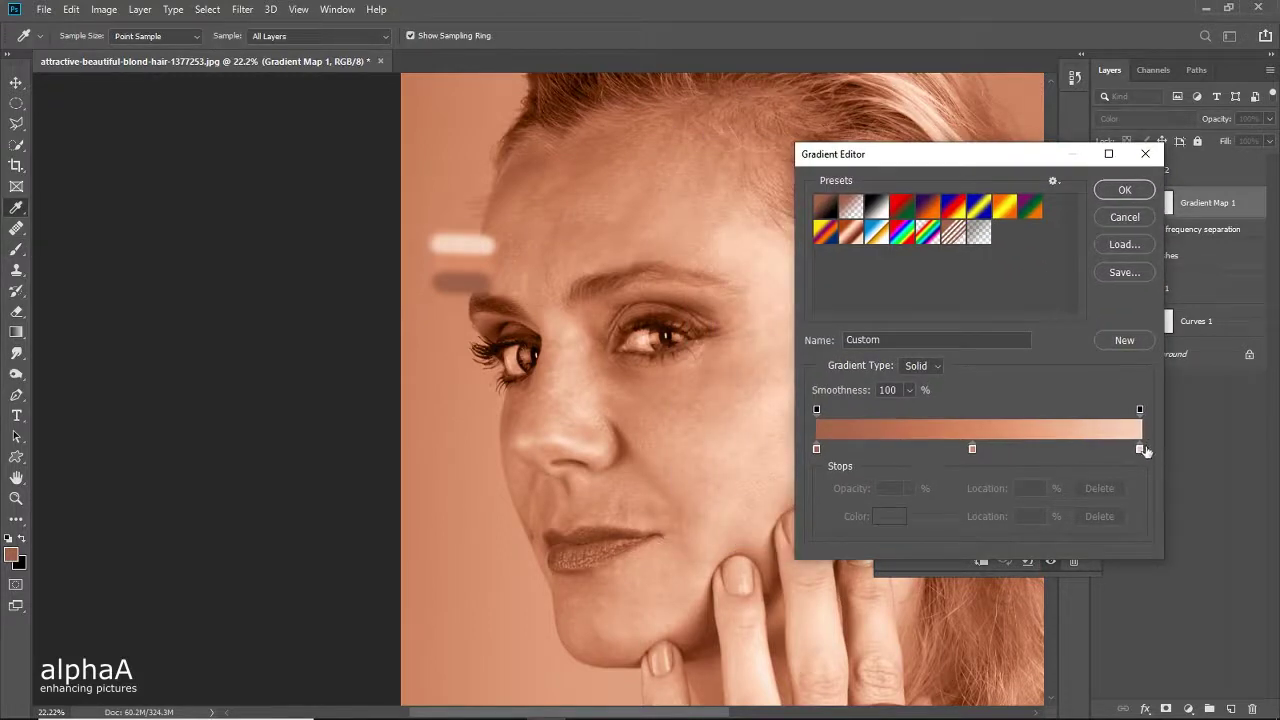
{"action": "mouse_move", "coordinate": [974, 450]}
{"action": "left_mouse_down"}
{"action": "mouse_move", "coordinate": [998, 445]}
{"action": "mouse_move", "coordinate": [958, 448]}
{"action": "left_mouse_up"}
{"action": "left_click_drag", "start_coordinate": [1138, 449], "coordinate": [1080, 453]}
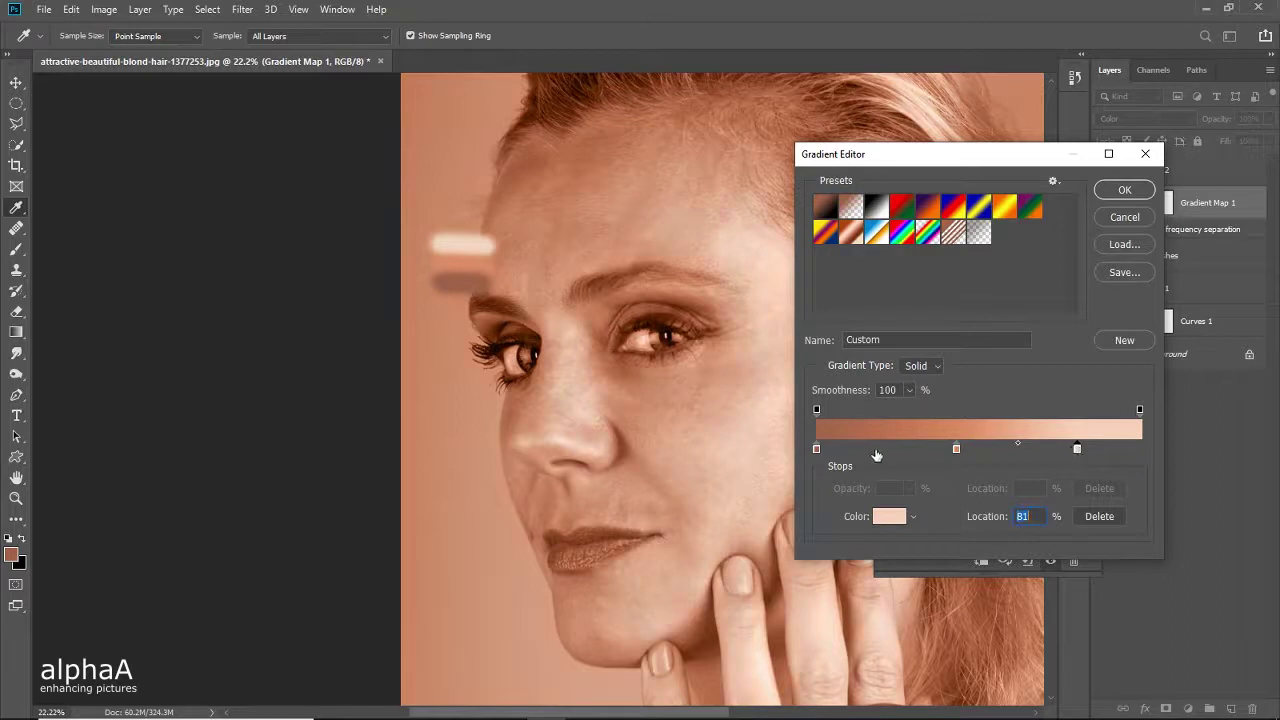
{"action": "left_click_drag", "start_coordinate": [818, 449], "coordinate": [843, 451]}
{"action": "left_click", "coordinate": [1124, 191]}
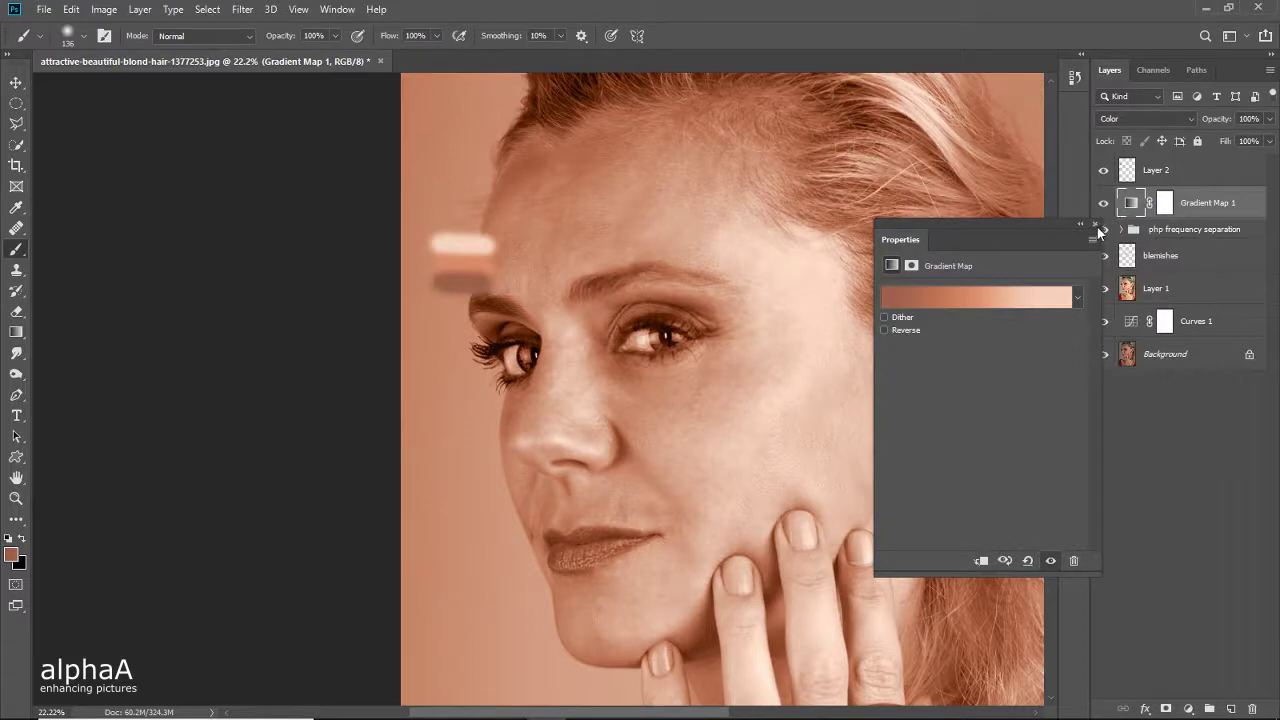
{"action": "left_click", "coordinate": [1096, 224]}
Step: Invert the Gradient Map's mask to black and hide the swatch layer, Layer 2
{"action": "left_click", "coordinate": [1164, 205]}
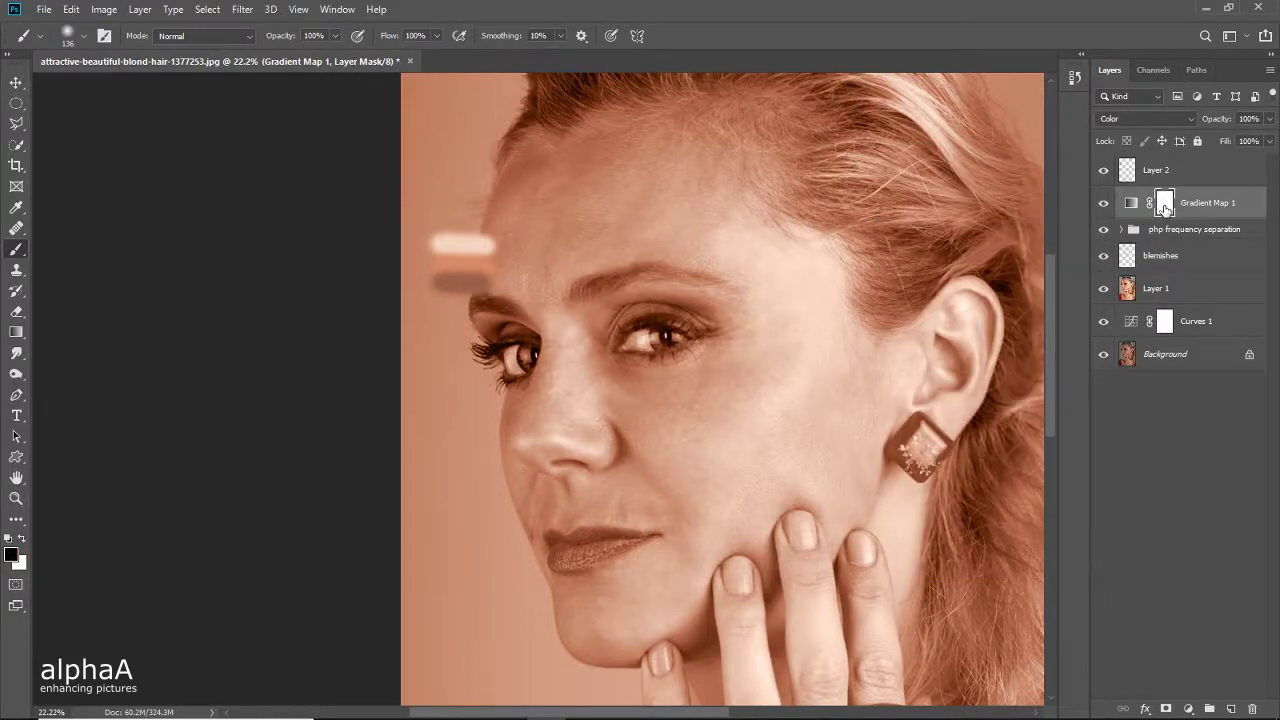
{"action": "key", "text": "ctrl+i"}
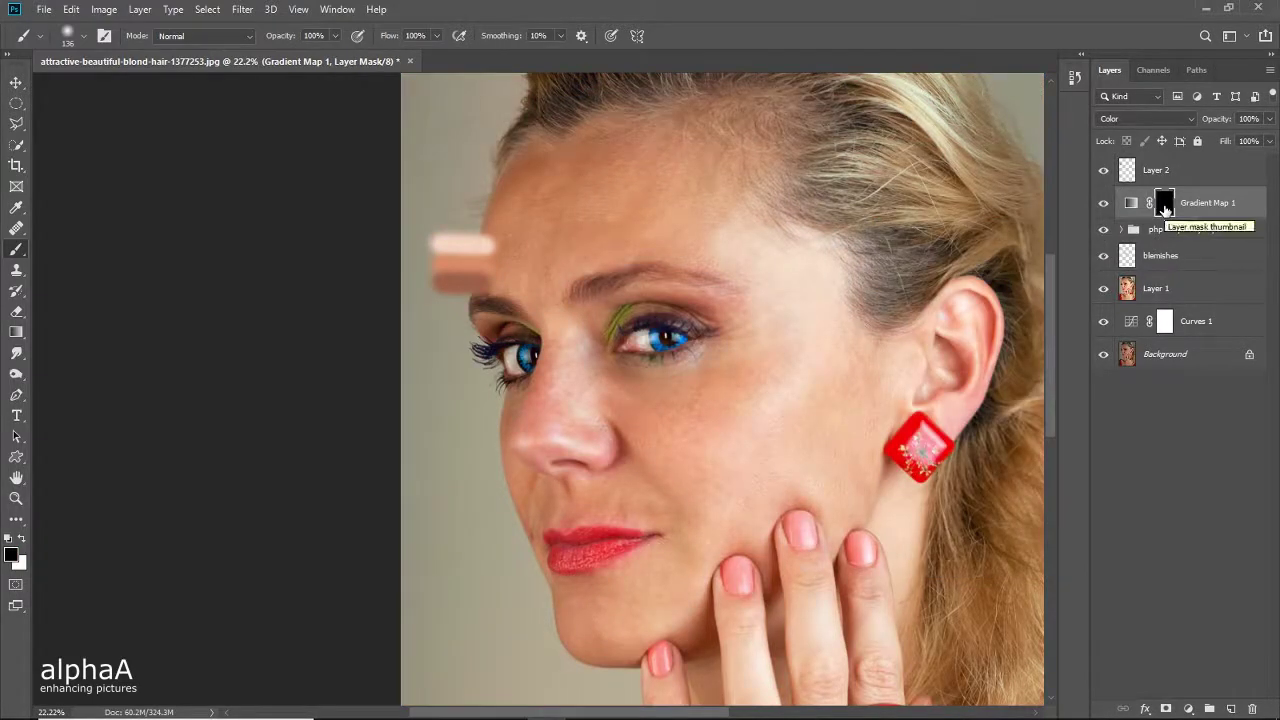
{"action": "left_click", "coordinate": [1103, 170]}
{"action": "left_click_drag", "start_coordinate": [651, 466], "coordinate": [594, 351]}
{"action": "left_click_drag", "start_coordinate": [785, 373], "coordinate": [749, 389]}
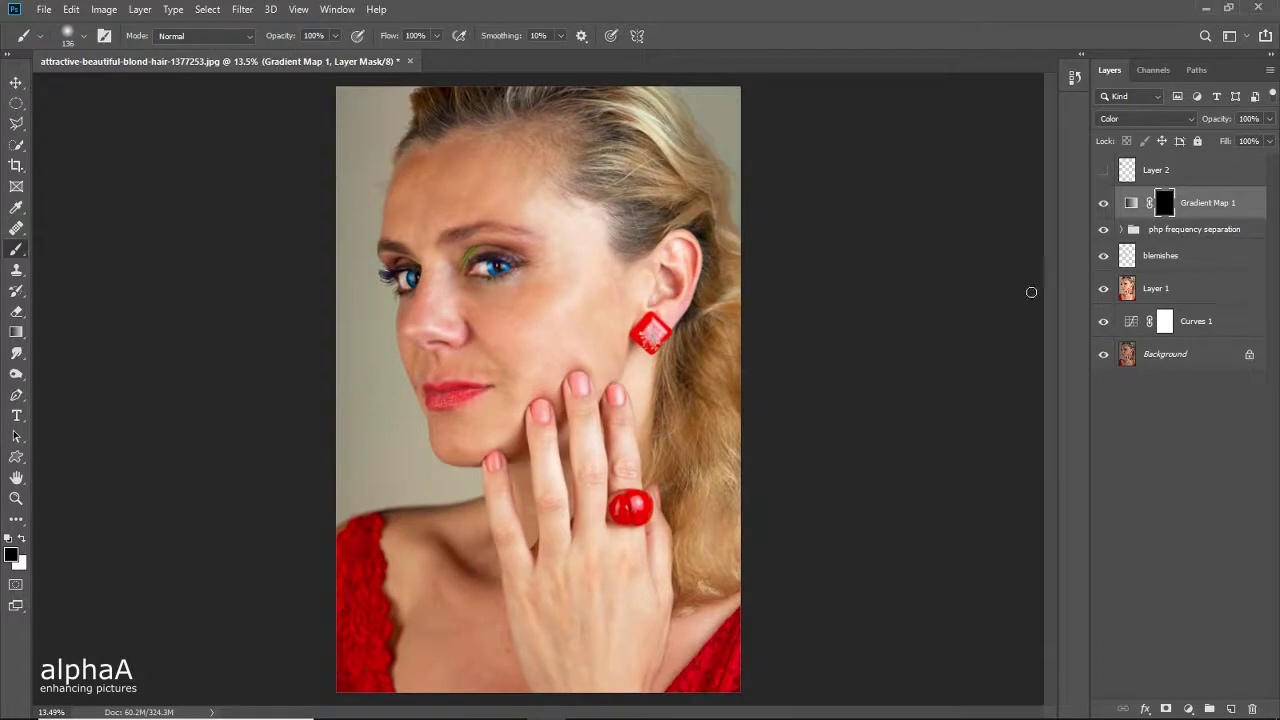
Step: Stamp the visible image into a new layer above the frequency separation group and select its skin tones with Color Range at fuzziness 11
{"action": "left_click", "coordinate": [1200, 235]}
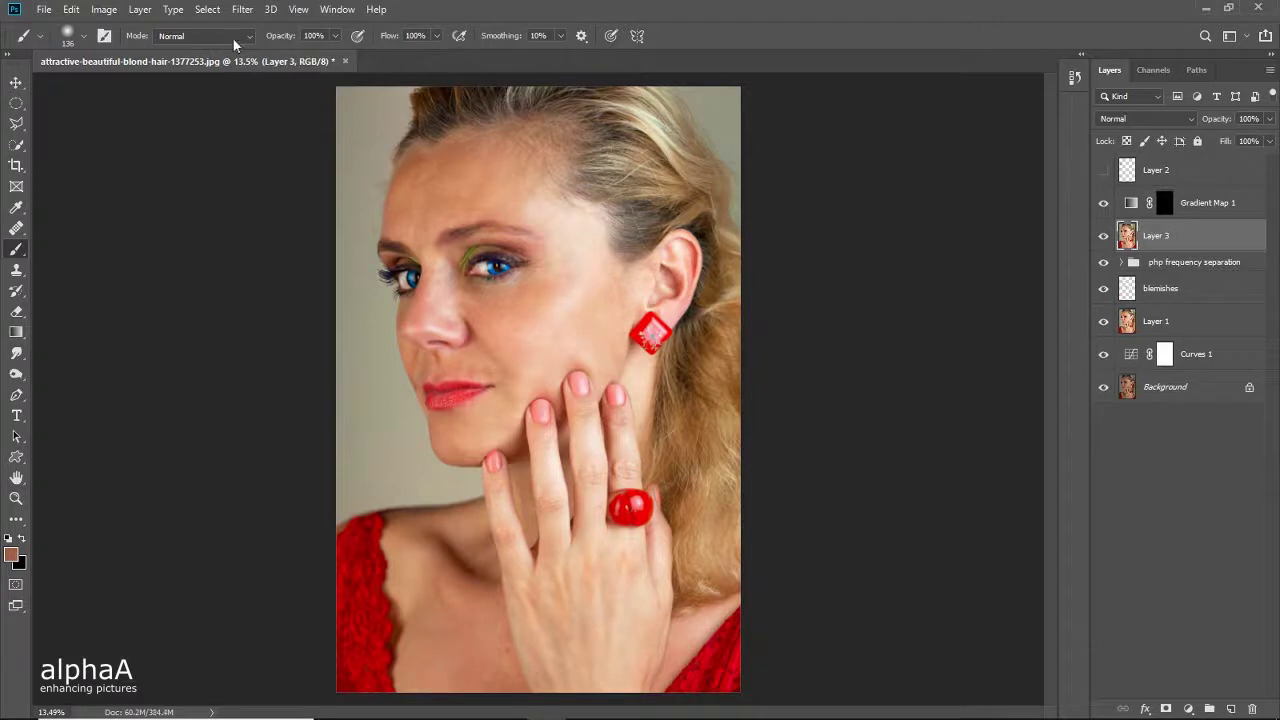
{"action": "left_click", "coordinate": [242, 9]}
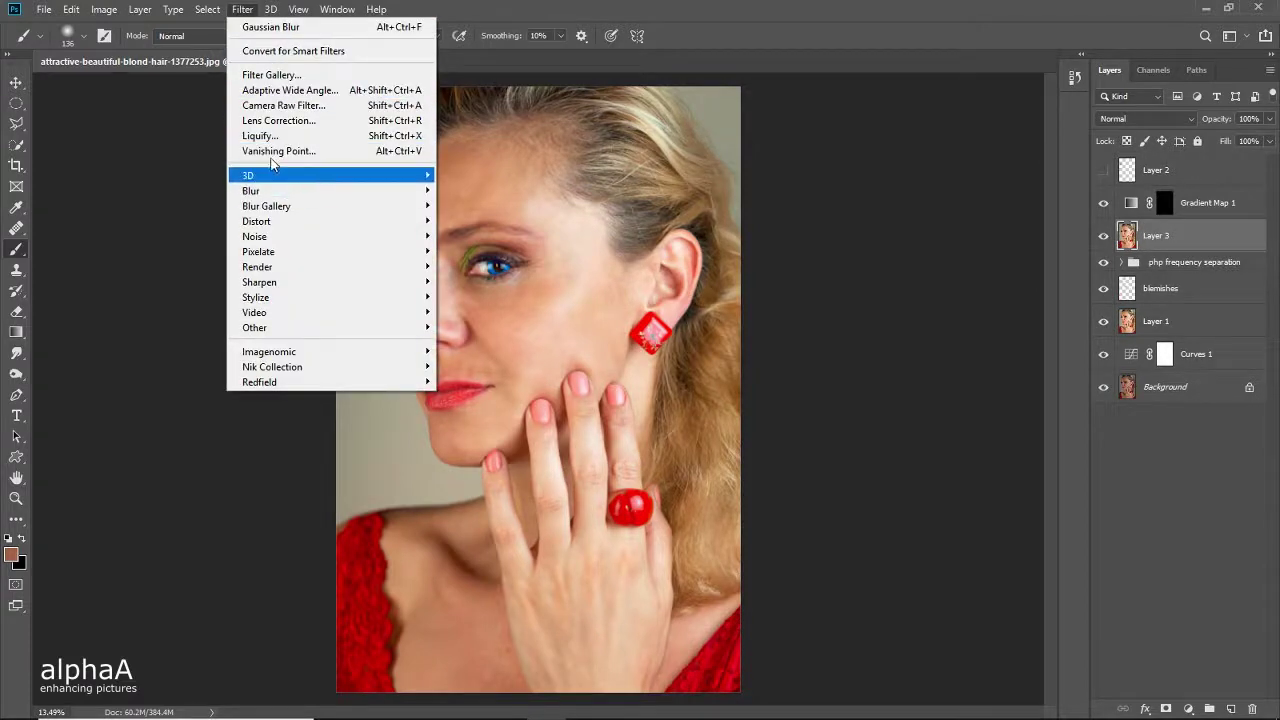
{"action": "mouse_move", "coordinate": [207, 9]}
{"action": "left_click", "coordinate": [234, 167]}
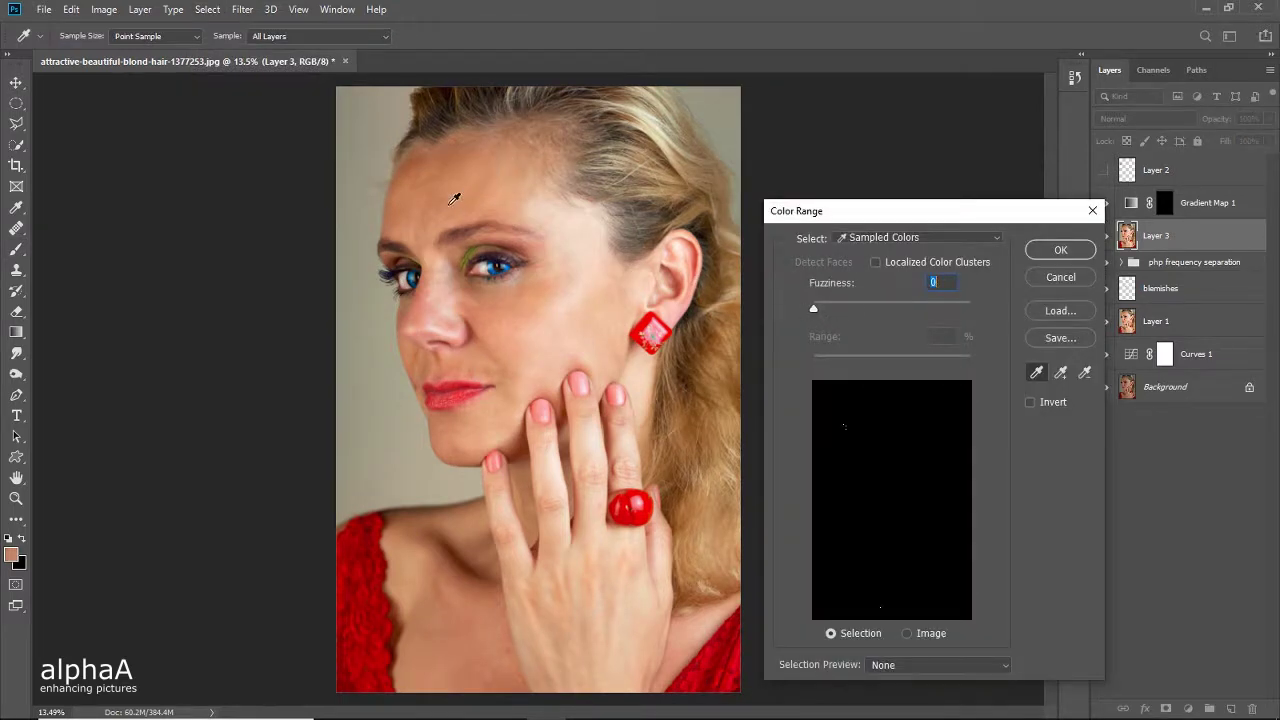
{"action": "left_click", "coordinate": [1060, 373]}
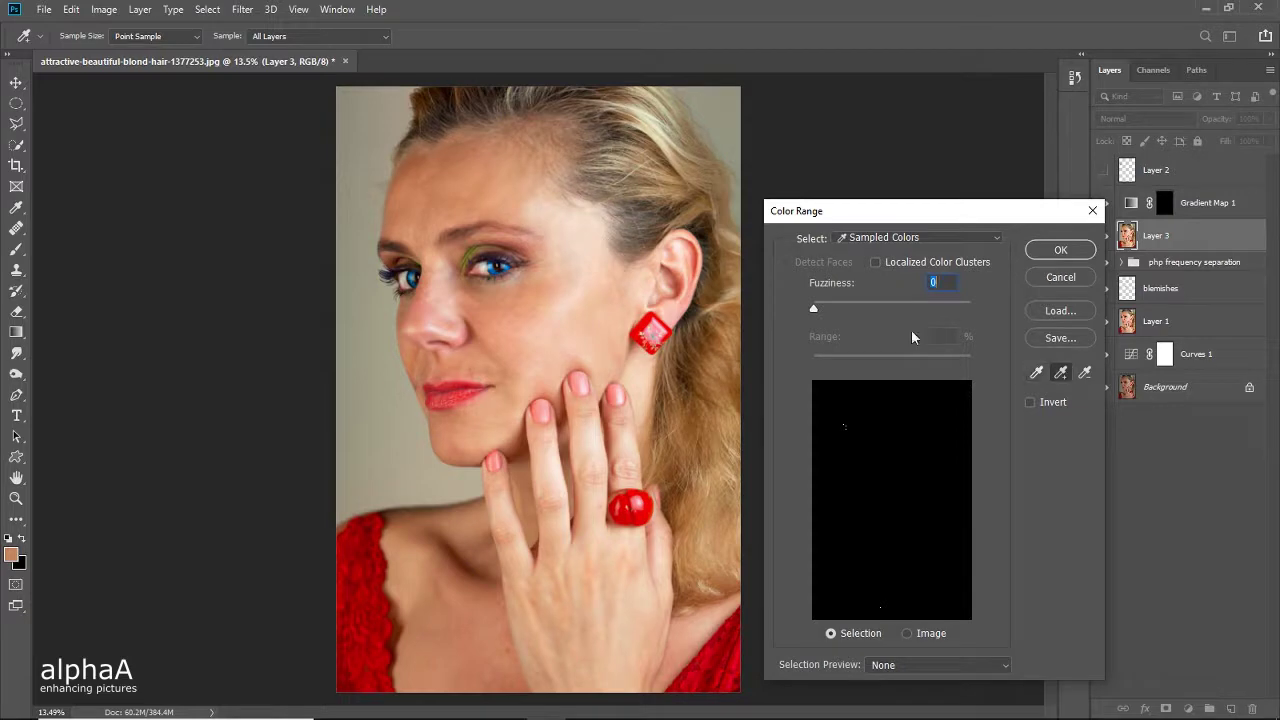
{"action": "mouse_move", "coordinate": [455, 191]}
{"action": "left_mouse_down"}
{"action": "mouse_move", "coordinate": [500, 180]}
{"action": "mouse_move", "coordinate": [565, 219]}
{"action": "left_mouse_up"}
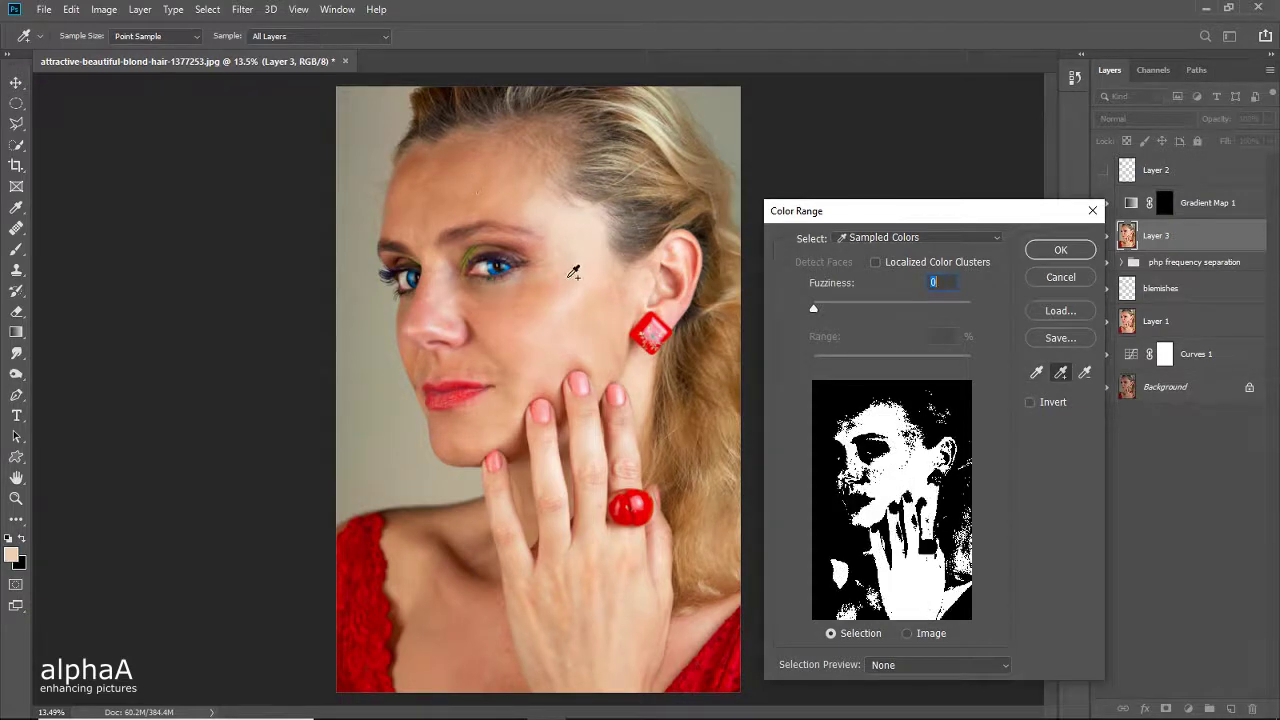
{"action": "left_click_drag", "start_coordinate": [429, 325], "coordinate": [452, 357]}
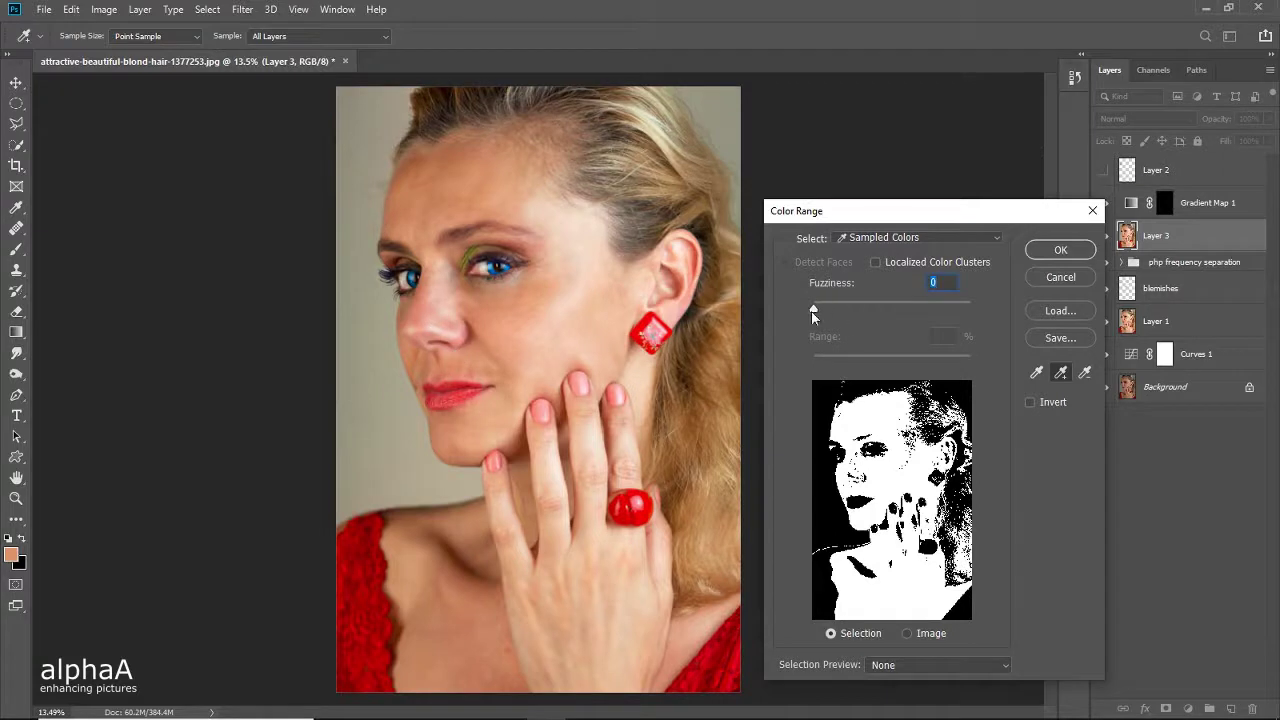
{"action": "left_click_drag", "start_coordinate": [818, 309], "coordinate": [824, 307]}
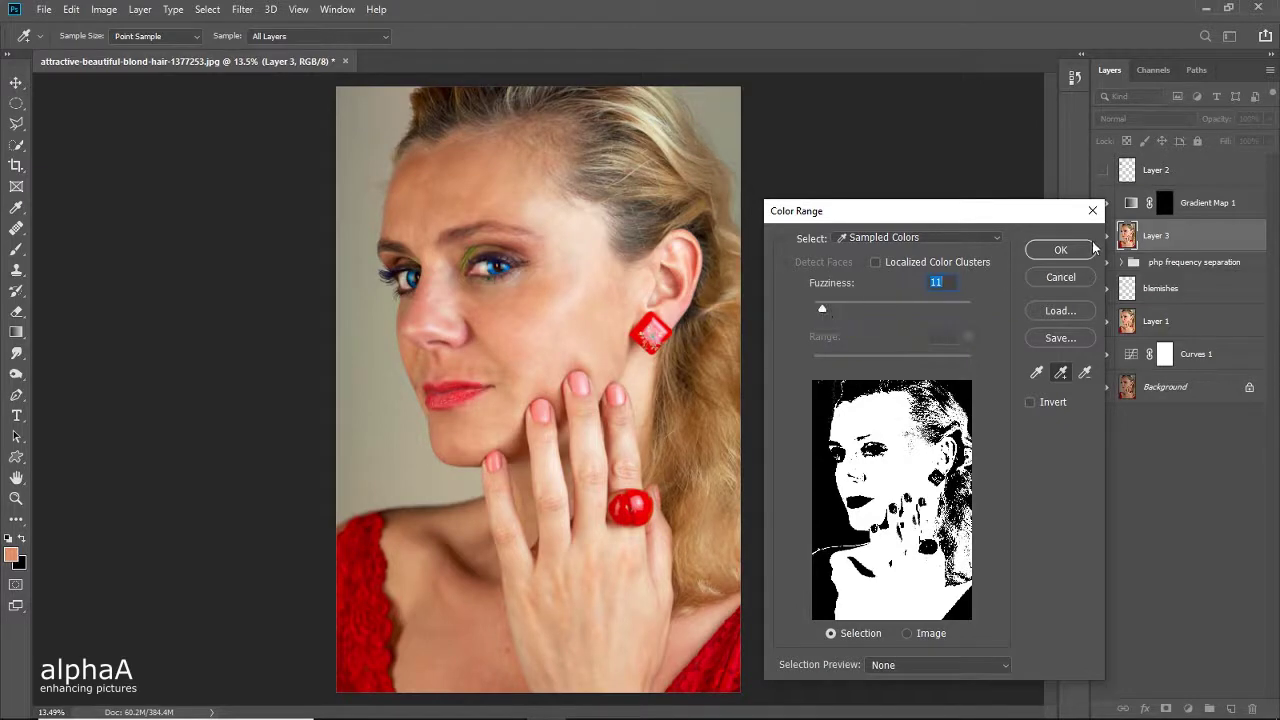
{"action": "left_click", "coordinate": [1060, 250]}
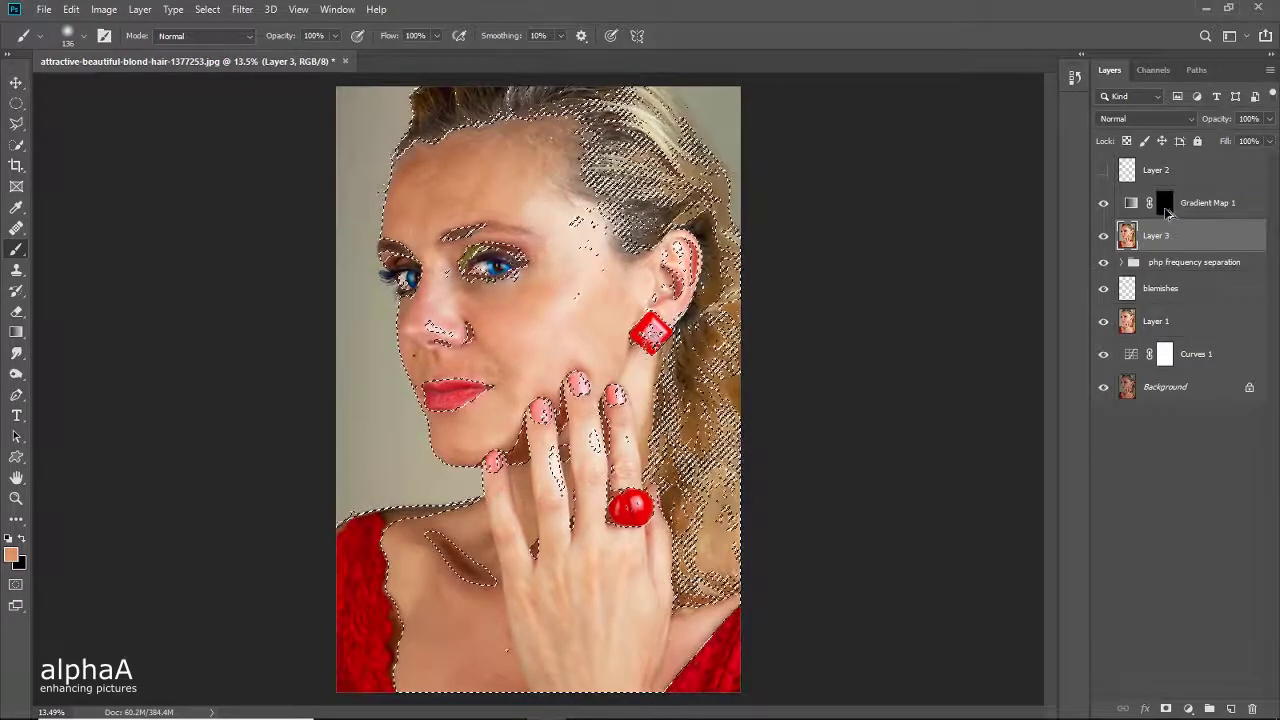
Step: Turn the skin selection into a mask on the stamped layer and copy it over the Gradient Map's mask
{"action": "left_click_drag", "start_coordinate": [1164, 207], "coordinate": [1165, 232]}
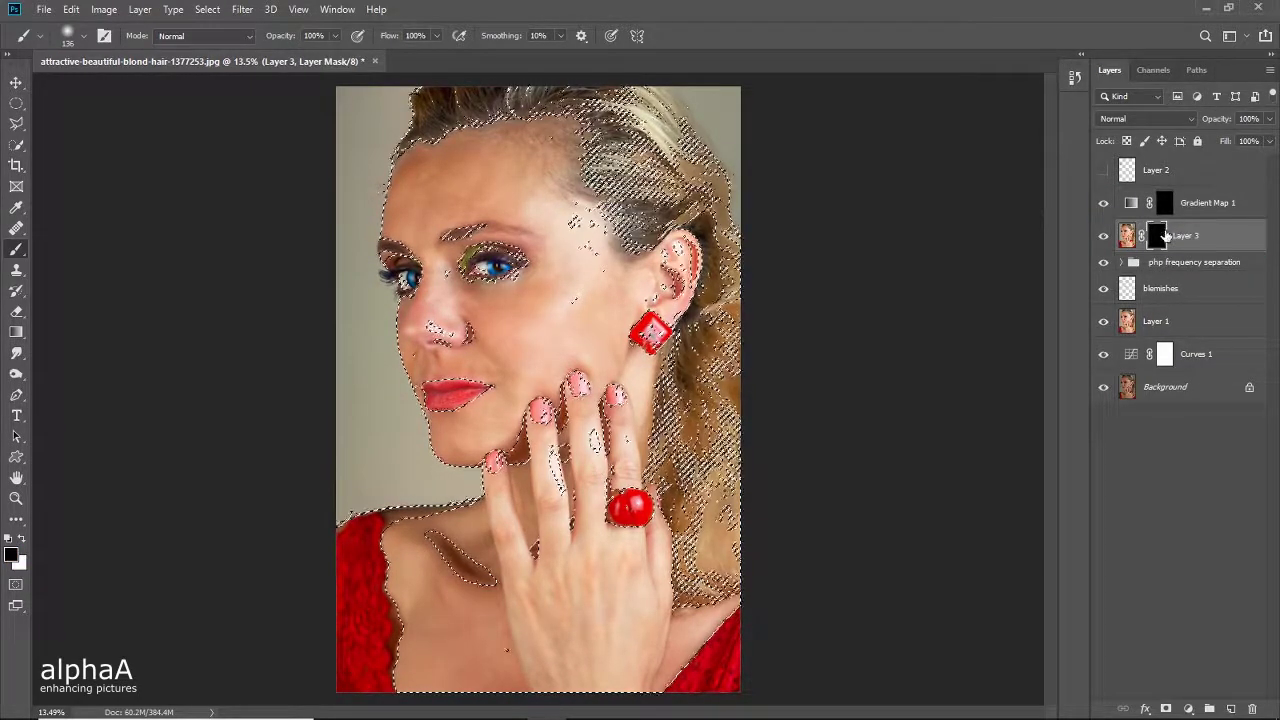
{"action": "key", "text": "ctrl+z"}
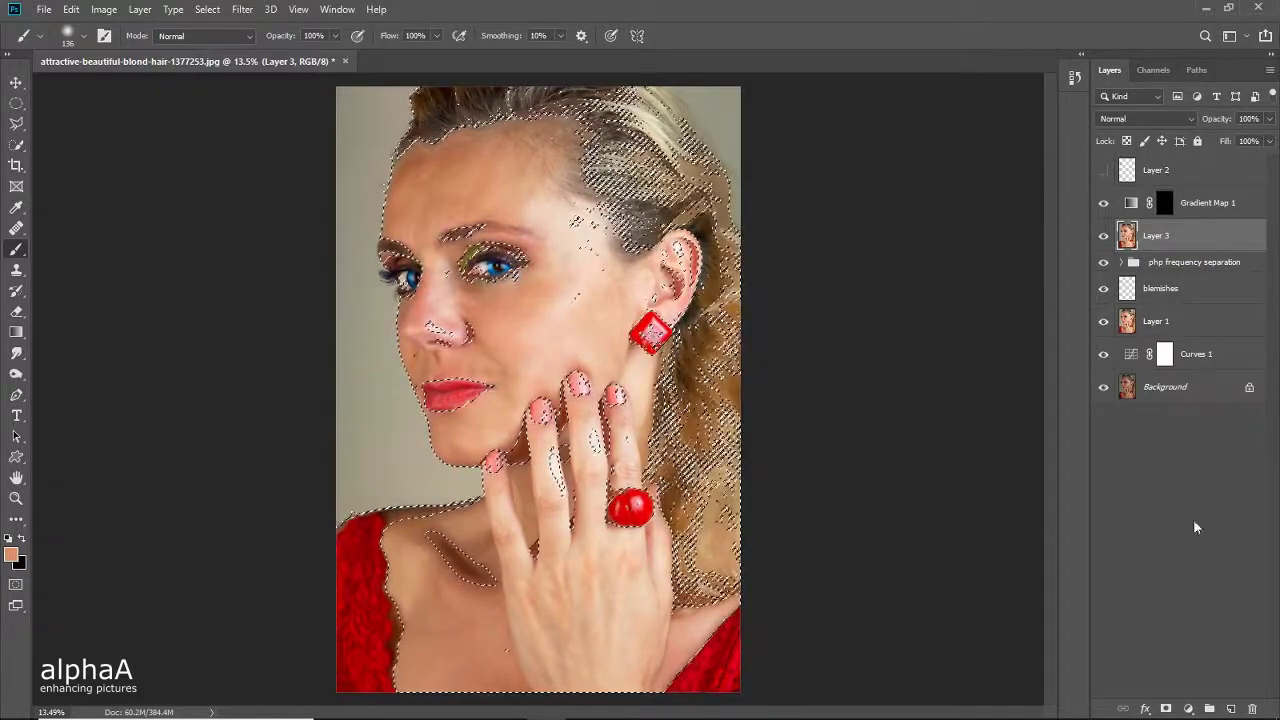
{"action": "left_click", "coordinate": [1166, 708]}
{"action": "left_click_drag", "start_coordinate": [1158, 240], "coordinate": [1164, 204]}
{"action": "key", "text": "Return"}
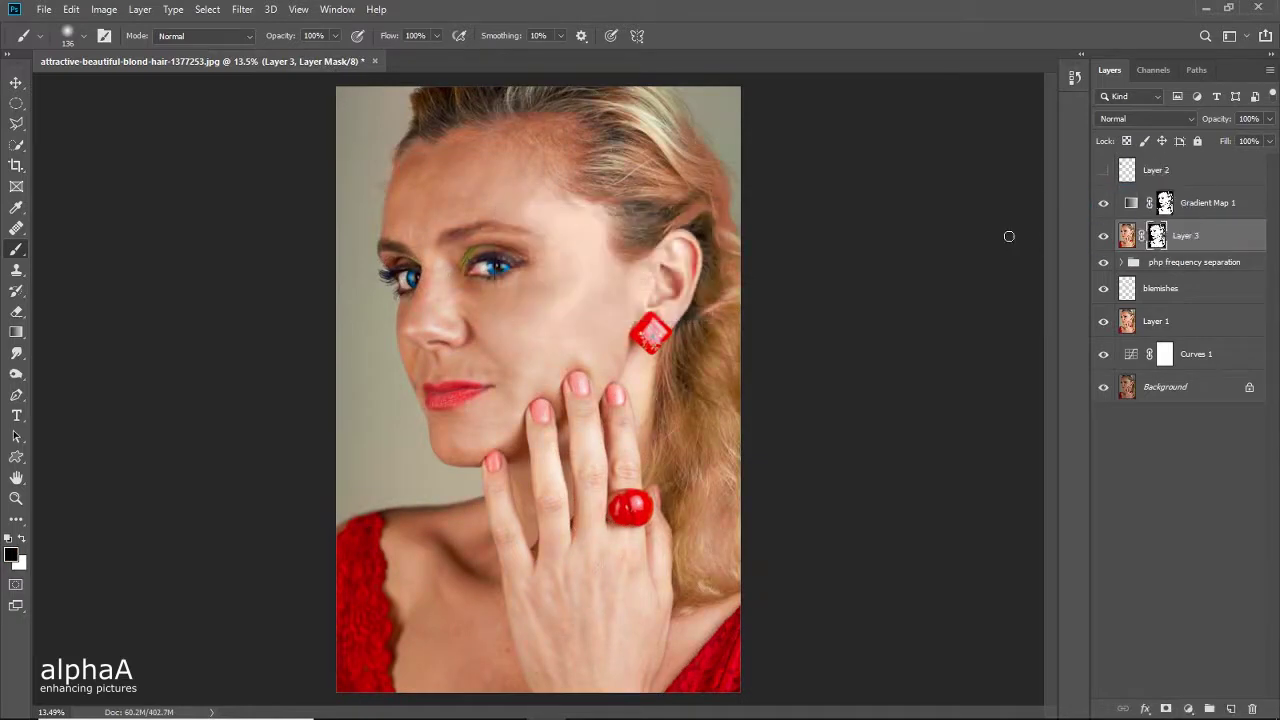
Step: Display the Gradient Map's mask alone, paint the hair around the forehead black, and fill the speckles near the temple with white
{"action": "left_click", "coordinate": [1166, 205], "text": "alt"}
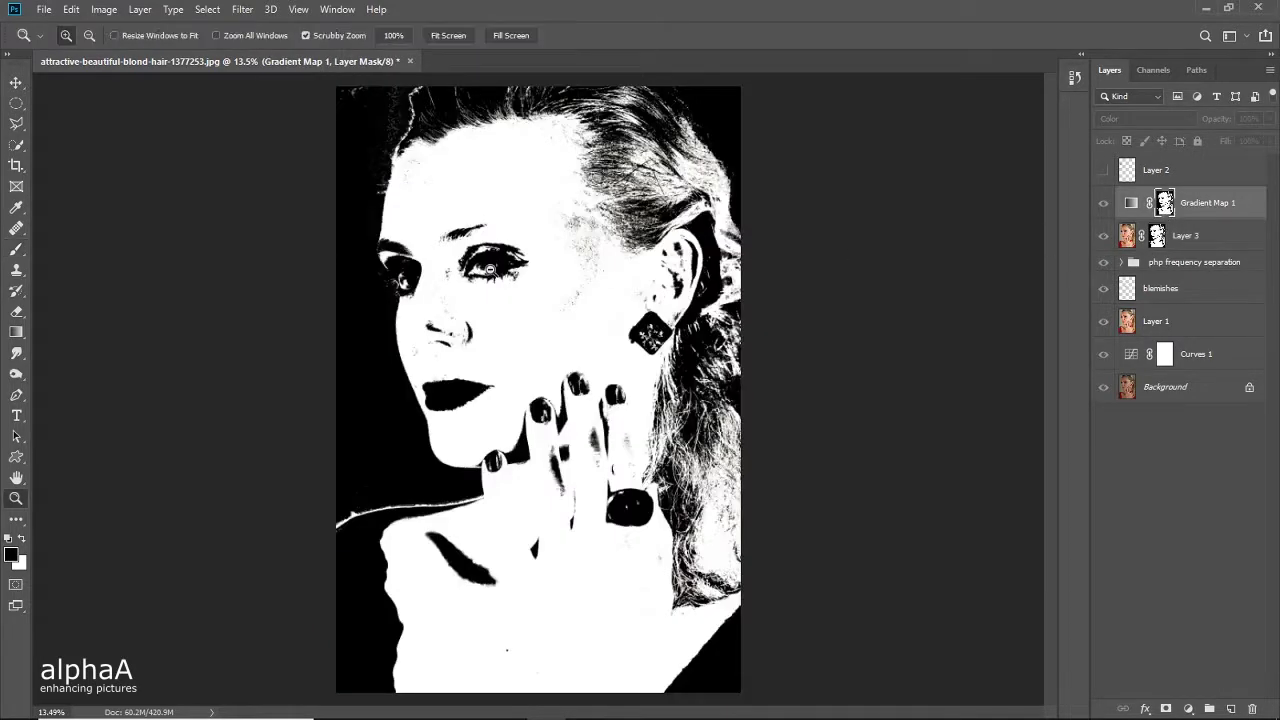
{"action": "left_click_drag", "start_coordinate": [488, 272], "coordinate": [539, 330]}
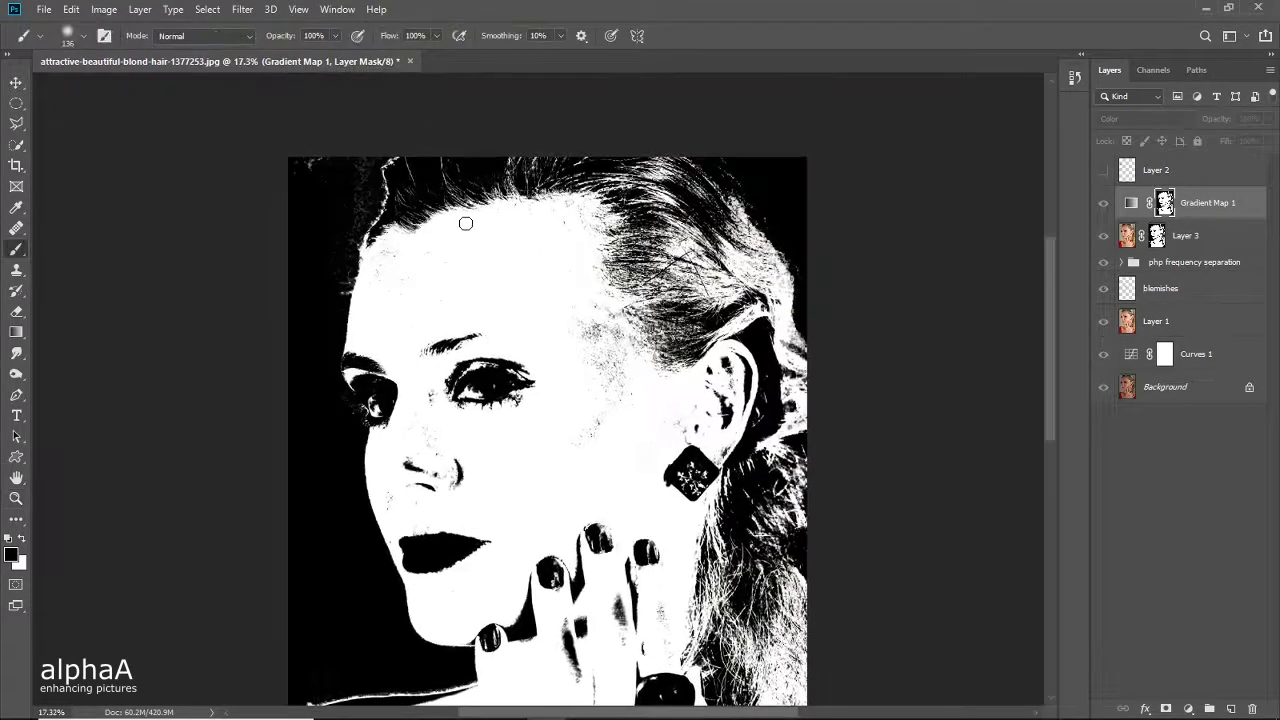
{"action": "mouse_move", "coordinate": [464, 221]}
{"action": "left_mouse_down"}
{"action": "mouse_move", "coordinate": [458, 205]}
{"action": "mouse_move", "coordinate": [482, 216]}
{"action": "mouse_move", "coordinate": [486, 245]}
{"action": "mouse_move", "coordinate": [496, 225]}
{"action": "left_mouse_up"}
{"action": "mouse_move", "coordinate": [432, 181]}
{"action": "left_mouse_down"}
{"action": "mouse_move", "coordinate": [664, 230]}
{"action": "mouse_move", "coordinate": [697, 306]}
{"action": "mouse_move", "coordinate": [765, 320]}
{"action": "left_mouse_up"}
{"action": "key", "text": "x"}
{"action": "mouse_move", "coordinate": [582, 337]}
{"action": "left_mouse_down"}
{"action": "mouse_move", "coordinate": [514, 197]}
{"action": "mouse_move", "coordinate": [530, 215]}
{"action": "left_mouse_up"}
{"action": "key", "text": "x"}
Step: Paint the remaining hair behind the ear and neck and the earring black on the Gradient Map's mask
{"action": "left_click_drag", "start_coordinate": [640, 126], "coordinate": [632, 110]}
{"action": "mouse_move", "coordinate": [672, 365]}
{"action": "left_mouse_down"}
{"action": "mouse_move", "coordinate": [694, 594]}
{"action": "mouse_move", "coordinate": [706, 386]}
{"action": "mouse_move", "coordinate": [698, 484]}
{"action": "left_mouse_up"}
{"action": "mouse_move", "coordinate": [693, 484]}
{"action": "left_mouse_down"}
{"action": "mouse_move", "coordinate": [691, 357]}
{"action": "mouse_move", "coordinate": [648, 343]}
{"action": "mouse_move", "coordinate": [630, 405]}
{"action": "left_mouse_up"}
{"action": "key", "text": "x"}
{"action": "key", "text": "x"}
{"action": "left_click_drag", "start_coordinate": [682, 467], "coordinate": [697, 373]}
{"action": "left_click_drag", "start_coordinate": [628, 342], "coordinate": [619, 355]}
Step: Paint the fingernails solid black on the Gradient Map's mask
{"action": "left_click_drag", "start_coordinate": [422, 532], "coordinate": [522, 385]}
{"action": "left_click_drag", "start_coordinate": [508, 362], "coordinate": [526, 390]}
{"action": "left_click_drag", "start_coordinate": [662, 262], "coordinate": [666, 325]}
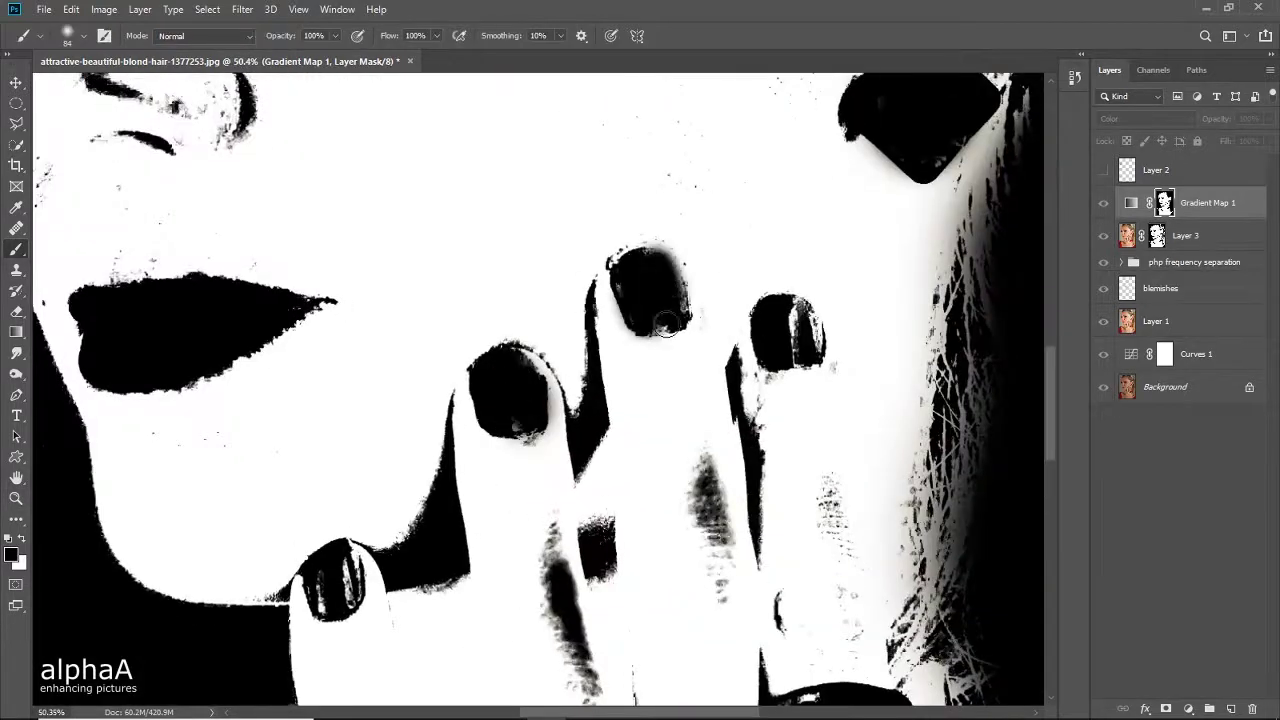
{"action": "left_click_drag", "start_coordinate": [800, 303], "coordinate": [811, 352]}
{"action": "left_click_drag", "start_coordinate": [588, 432], "coordinate": [757, 352]}
{"action": "left_click_drag", "start_coordinate": [528, 470], "coordinate": [524, 520]}
Step: Fill the dark patches on the fingers and around the ring with white, keeping the ring itself black on the mask
{"action": "key", "text": "x"}
{"action": "mouse_move", "coordinate": [737, 530]}
{"action": "left_mouse_down"}
{"action": "mouse_move", "coordinate": [645, 410]}
{"action": "mouse_move", "coordinate": [664, 500]}
{"action": "left_mouse_up"}
{"action": "left_click_drag", "start_coordinate": [869, 440], "coordinate": [699, 330]}
{"action": "key", "text": "x"}
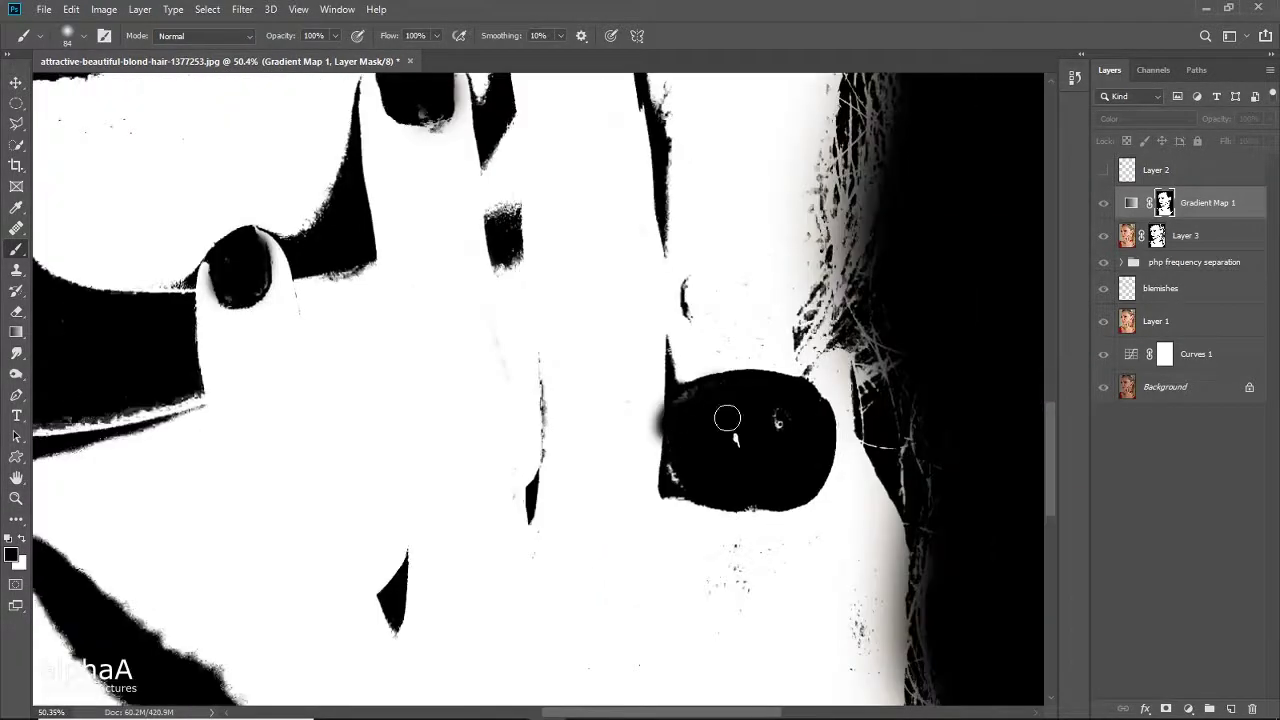
{"action": "key", "text": "x"}
{"action": "left_click_drag", "start_coordinate": [662, 408], "coordinate": [659, 447]}
{"action": "left_click_drag", "start_coordinate": [808, 454], "coordinate": [743, 594]}
Step: Paint the leftover dark speckles on the hand and facial skin white in the Gradient Map's mask
{"action": "left_click_drag", "start_coordinate": [515, 152], "coordinate": [625, 130]}
{"action": "left_click_drag", "start_coordinate": [563, 346], "coordinate": [660, 397]}
{"action": "left_click_drag", "start_coordinate": [738, 348], "coordinate": [740, 440]}
{"action": "left_click_drag", "start_coordinate": [480, 490], "coordinate": [480, 516]}
{"action": "mouse_move", "coordinate": [559, 527]}
{"action": "left_mouse_down"}
{"action": "mouse_move", "coordinate": [517, 335]}
{"action": "mouse_move", "coordinate": [600, 694]}
{"action": "left_mouse_up"}
{"action": "left_click_drag", "start_coordinate": [609, 491], "coordinate": [367, 645]}
Step: Mask both eyes in black, clean the skin around them in white, and return from the mask view to the full image
{"action": "key", "text": "x"}
{"action": "left_click_drag", "start_coordinate": [560, 410], "coordinate": [708, 377]}
{"action": "key", "text": "x"}
{"action": "left_click_drag", "start_coordinate": [560, 478], "coordinate": [779, 500]}
{"action": "key", "text": "x"}
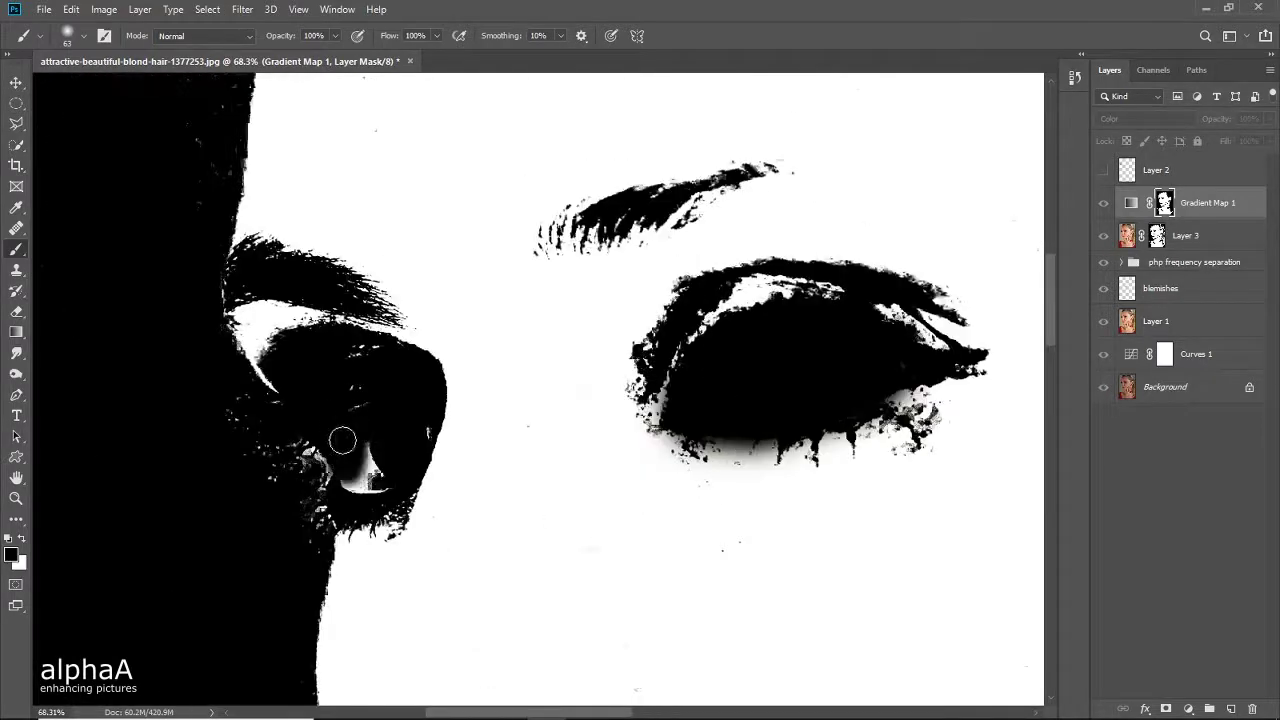
{"action": "key", "text": "x"}
{"action": "mouse_move", "coordinate": [342, 441]}
{"action": "left_mouse_down"}
{"action": "mouse_move", "coordinate": [362, 395]}
{"action": "mouse_move", "coordinate": [453, 453]}
{"action": "mouse_move", "coordinate": [537, 441]}
{"action": "left_mouse_up"}
{"action": "key", "text": "ctrl+0"}
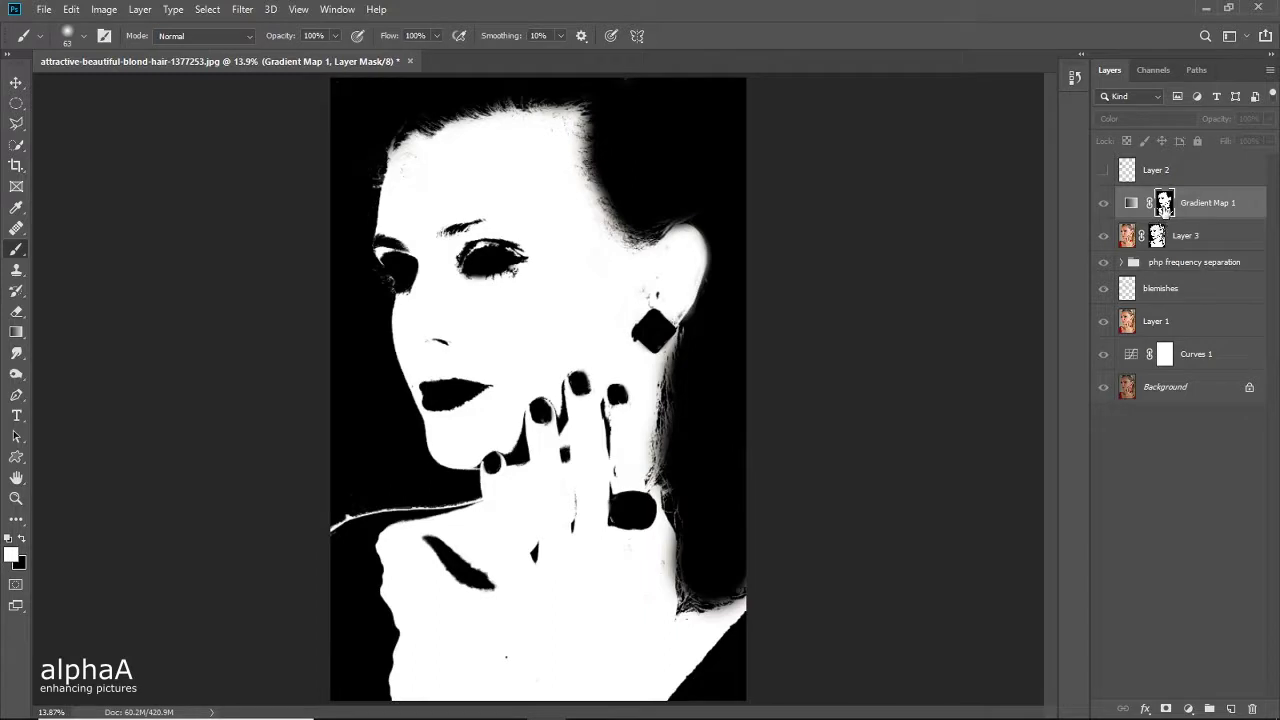
{"action": "left_click", "coordinate": [1165, 208], "text": "alt"}
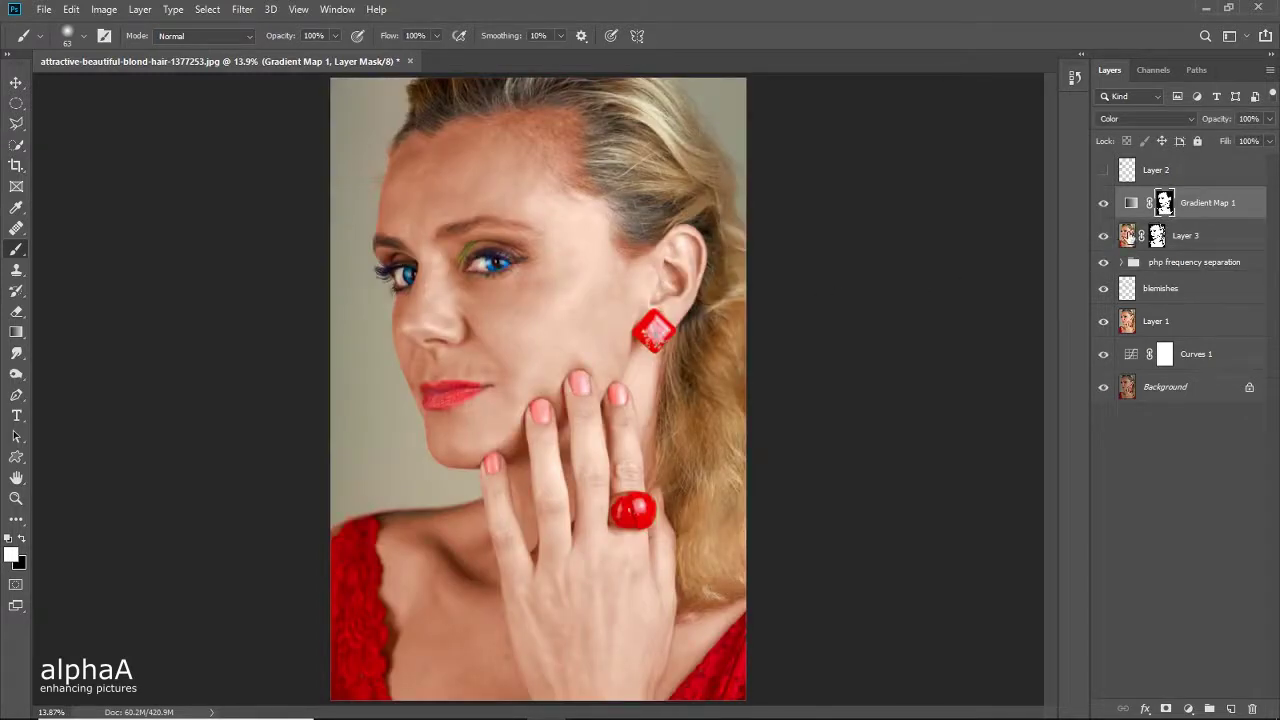
{"action": "key", "text": "z"}
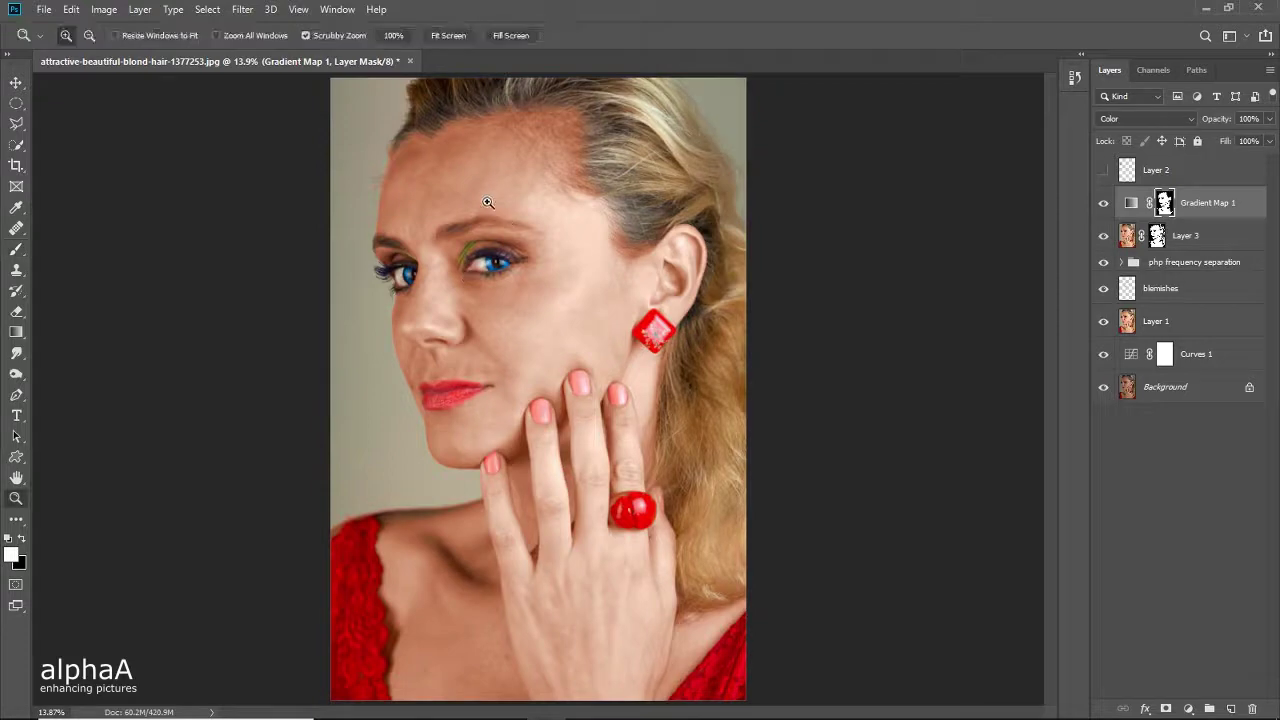
Step: Paint black with a soft brush on the Gradient Map's mask along the hairline above the forehead and temple to clear the colour spill
{"action": "mouse_move", "coordinate": [504, 201]}
{"action": "left_mouse_down"}
{"action": "mouse_move", "coordinate": [531, 195]}
{"action": "mouse_move", "coordinate": [555, 376]}
{"action": "left_mouse_up"}
{"action": "key", "text": "b"}
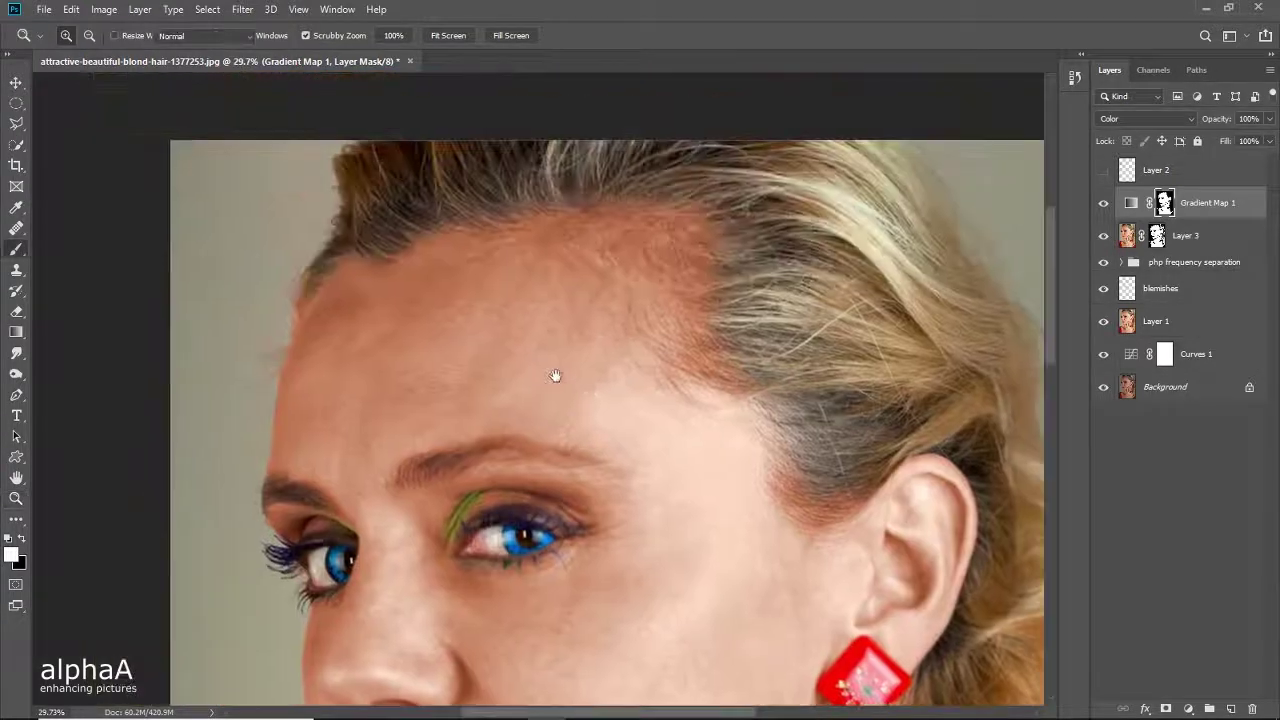
{"action": "mouse_move", "coordinate": [457, 288]}
{"action": "left_mouse_down"}
{"action": "mouse_move", "coordinate": [500, 293]}
{"action": "mouse_move", "coordinate": [502, 221]}
{"action": "left_mouse_up"}
{"action": "left_click_drag", "start_coordinate": [497, 63], "coordinate": [497, 63]}
{"action": "key", "text": "x"}
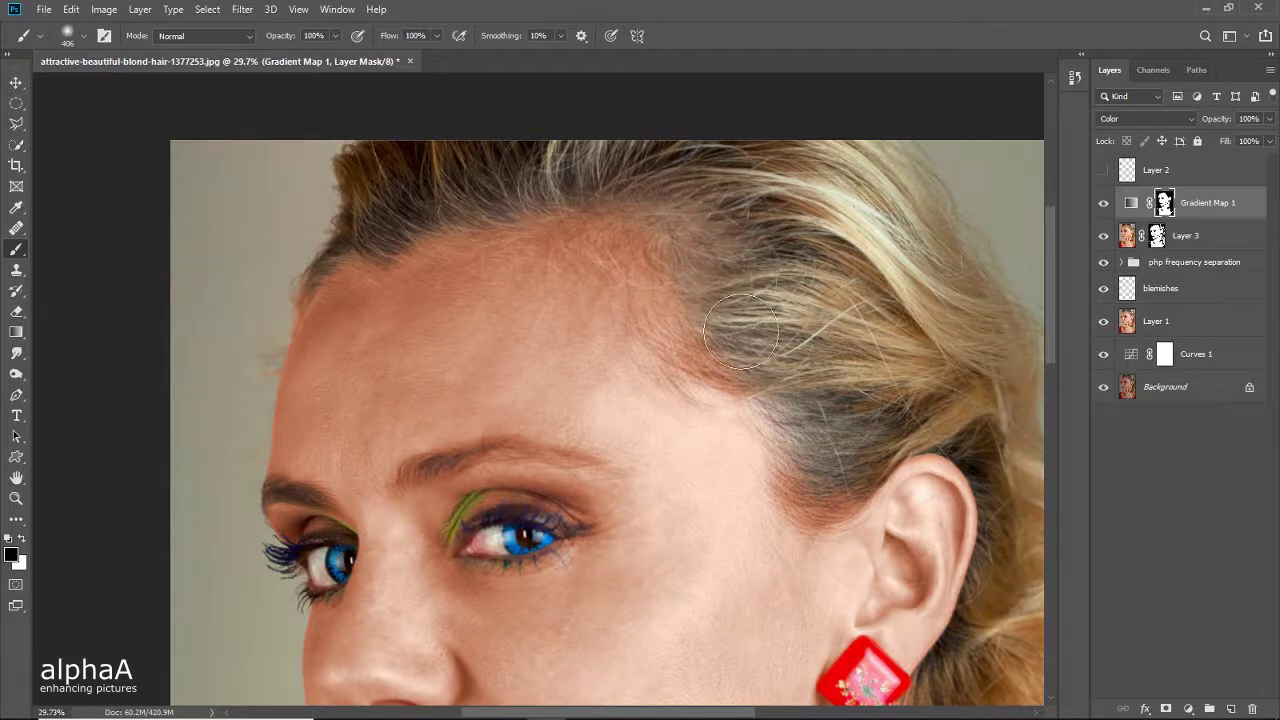
{"action": "left_click_drag", "start_coordinate": [886, 393], "coordinate": [789, 227]}
{"action": "mouse_move", "coordinate": [751, 285]}
{"action": "left_mouse_down"}
{"action": "mouse_move", "coordinate": [735, 290]}
{"action": "mouse_move", "coordinate": [735, 310]}
{"action": "mouse_move", "coordinate": [725, 249]}
{"action": "mouse_move", "coordinate": [750, 351]}
{"action": "left_mouse_up"}
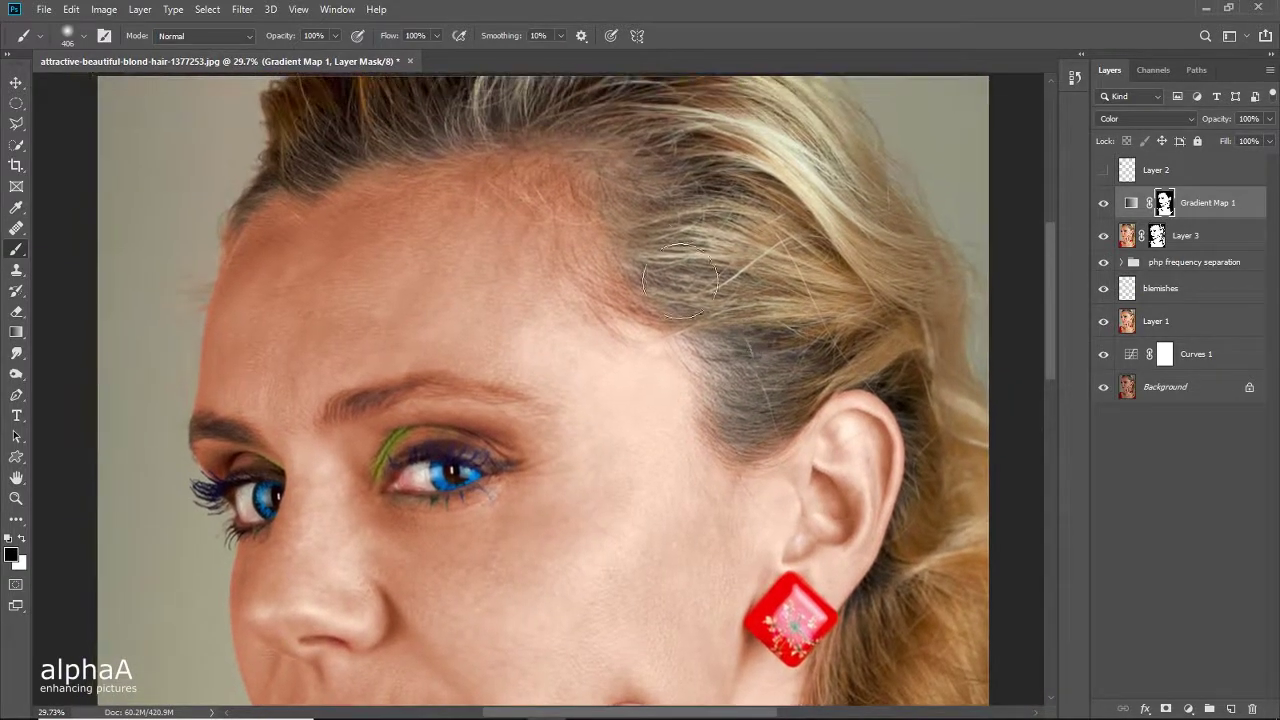
{"action": "mouse_move", "coordinate": [659, 273]}
{"action": "left_mouse_down"}
{"action": "mouse_move", "coordinate": [640, 295]}
{"action": "mouse_move", "coordinate": [645, 222]}
{"action": "mouse_move", "coordinate": [620, 170]}
{"action": "mouse_move", "coordinate": [651, 251]}
{"action": "mouse_move", "coordinate": [714, 334]}
{"action": "left_mouse_up"}
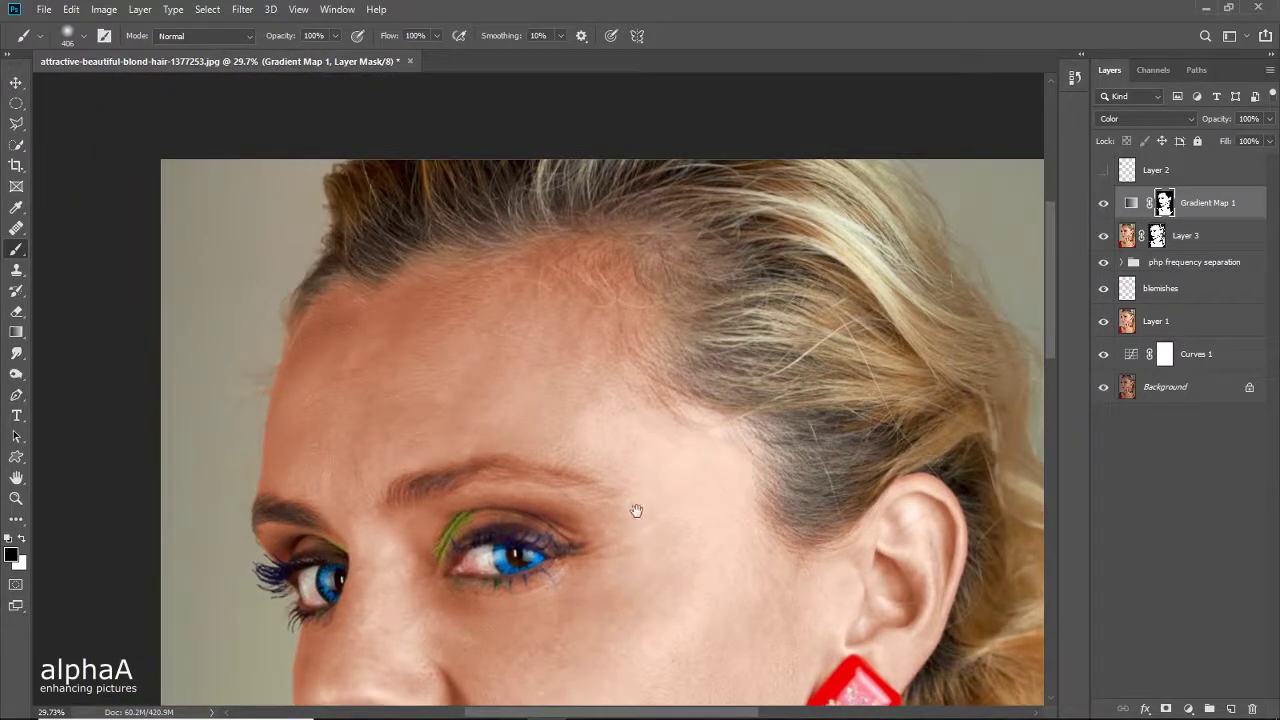
Step: Examine the Gradient Map's colour and edges across the face, hand, ring, shoulder and chest
{"action": "left_click_drag", "start_coordinate": [634, 509], "coordinate": [686, 177]}
{"action": "left_click_drag", "start_coordinate": [554, 293], "coordinate": [560, 199]}
{"action": "left_click_drag", "start_coordinate": [726, 460], "coordinate": [734, 211]}
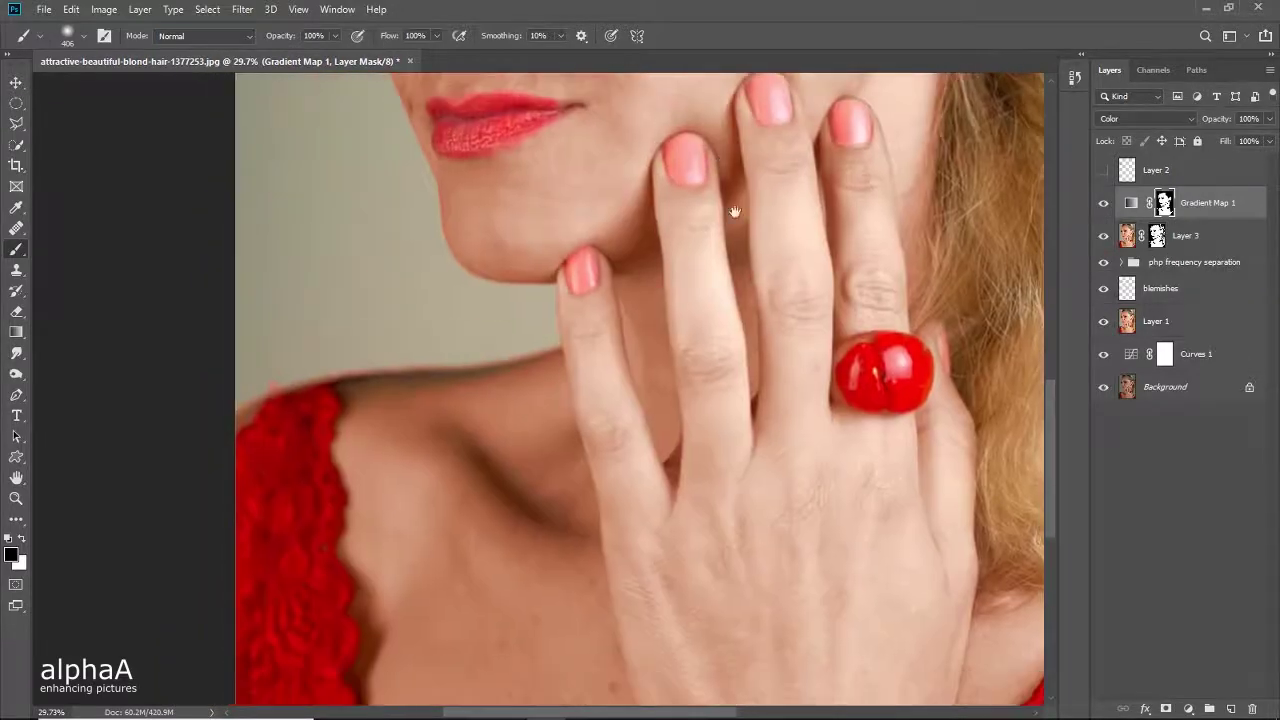
{"action": "left_click_drag", "start_coordinate": [831, 417], "coordinate": [812, 226]}
{"action": "left_click_drag", "start_coordinate": [637, 329], "coordinate": [706, 434]}
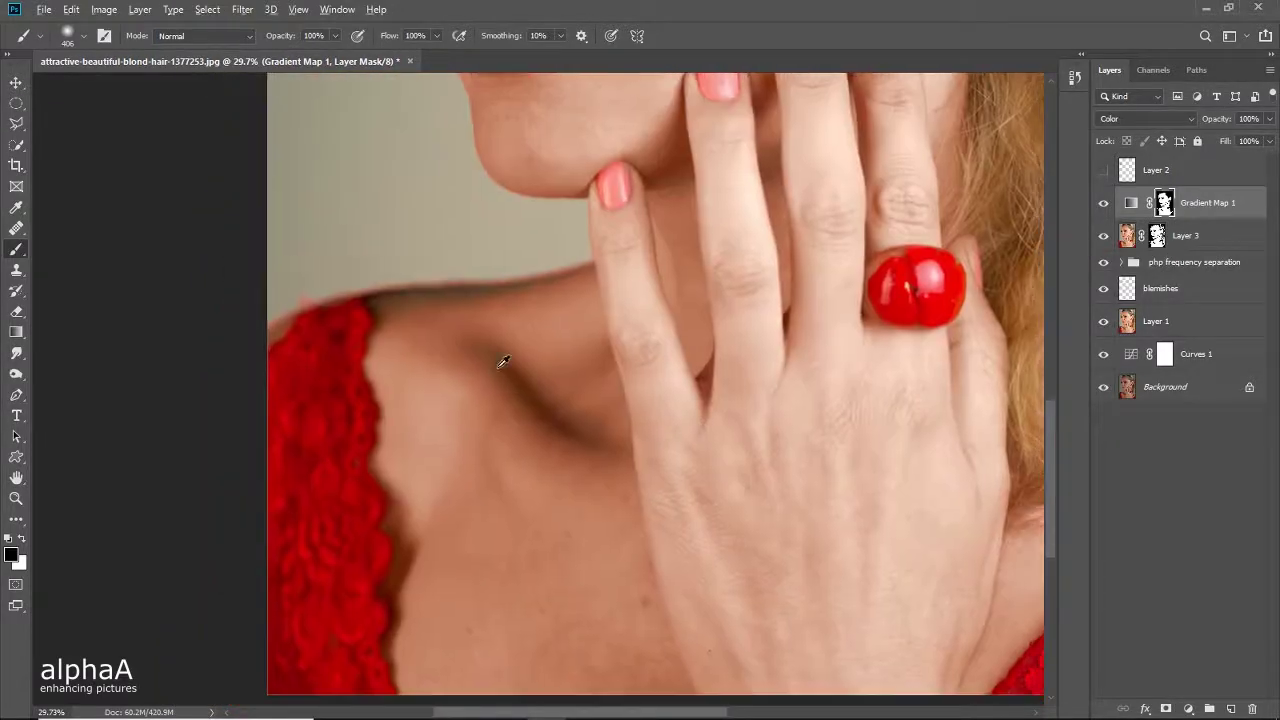
{"action": "right_click", "coordinate": [500, 363], "text": "alt"}
{"action": "left_click_drag", "start_coordinate": [927, 344], "coordinate": [509, 282]}
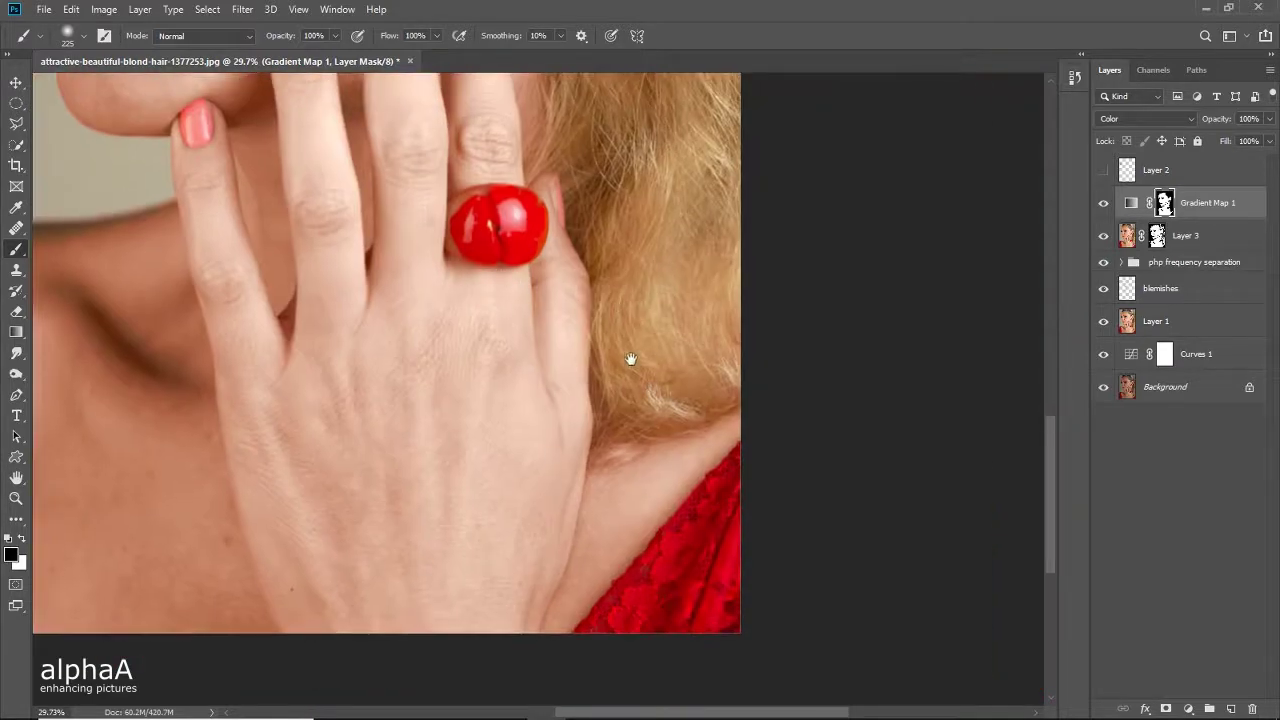
{"action": "left_click_drag", "start_coordinate": [607, 328], "coordinate": [737, 591]}
{"action": "left_click_drag", "start_coordinate": [584, 343], "coordinate": [726, 538]}
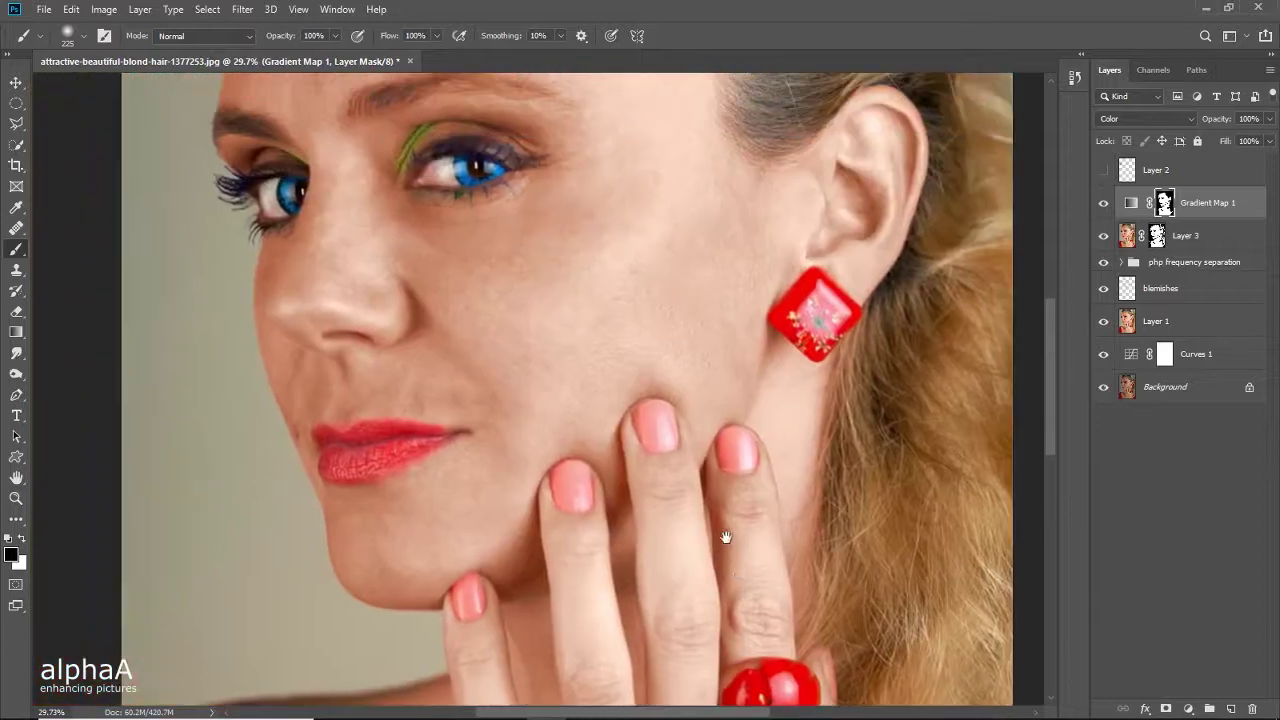
{"action": "mouse_move", "coordinate": [775, 416]}
{"action": "left_mouse_down"}
{"action": "mouse_move", "coordinate": [743, 419]}
{"action": "mouse_move", "coordinate": [717, 397]}
{"action": "left_mouse_up"}
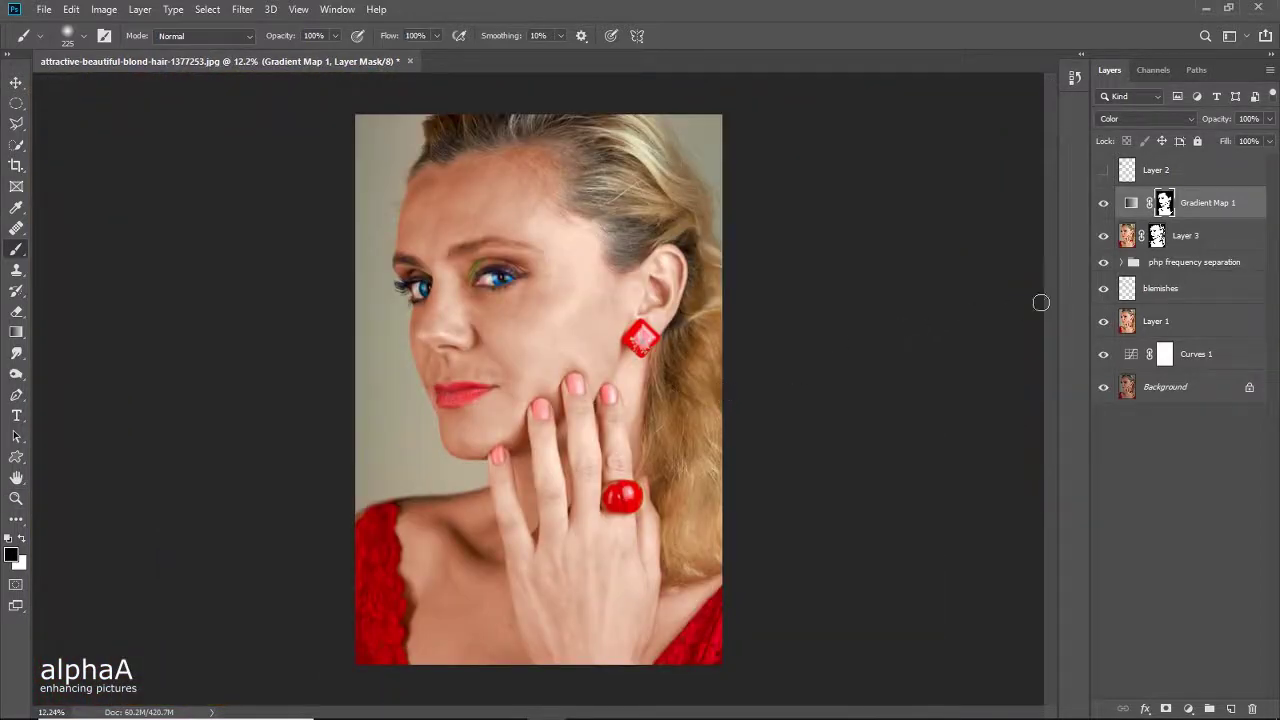
Step: Hide Layer 3 and compare the skin with the Gradient Map layer off and on
{"action": "left_click", "coordinate": [1103, 206]}
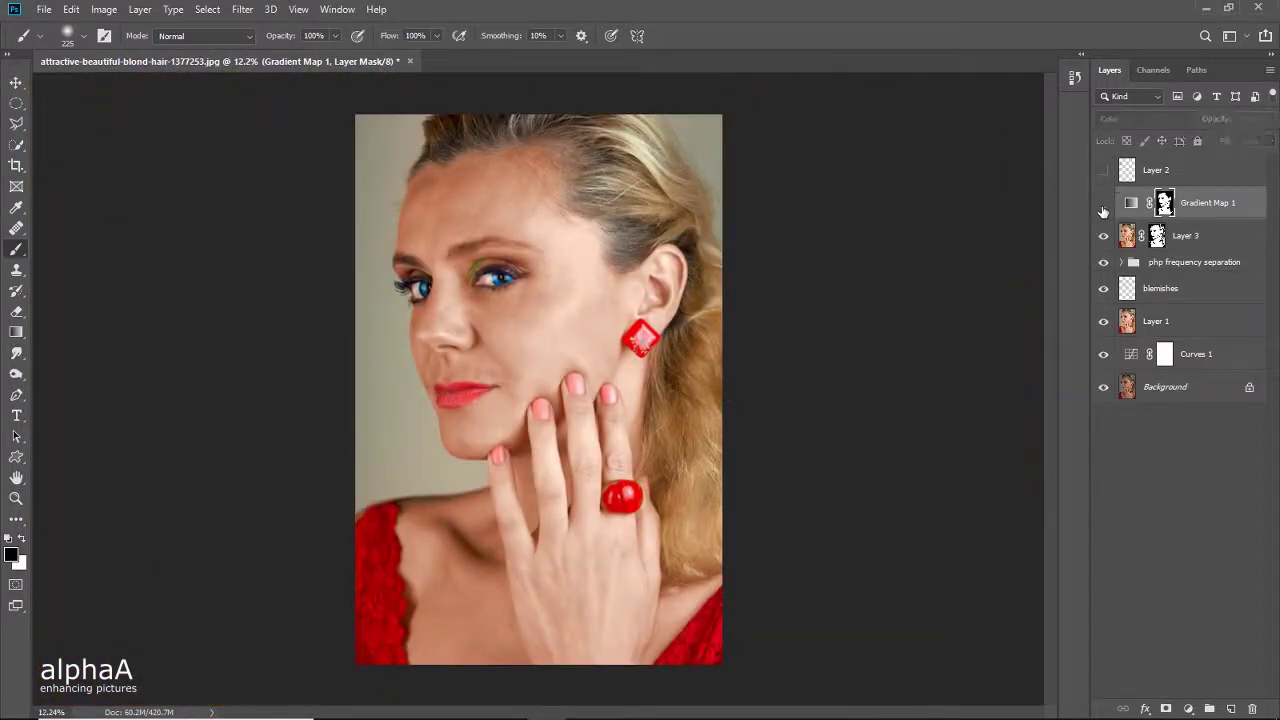
{"action": "left_click", "coordinate": [1103, 206]}
{"action": "left_click", "coordinate": [1103, 206]}
{"action": "left_click", "coordinate": [1103, 206]}
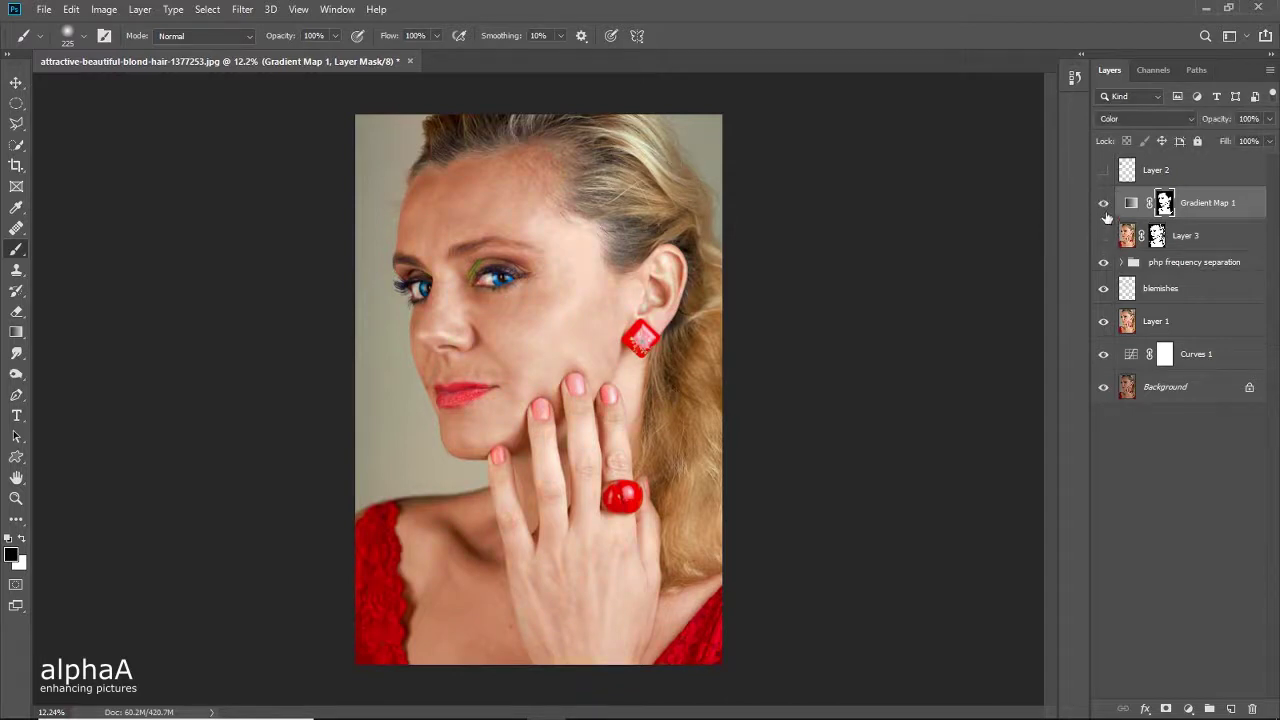
{"action": "left_click", "coordinate": [1103, 206]}
{"action": "left_click", "coordinate": [1103, 206]}
Step: Shift the Gradient Map's highlight stop at 81% to hue 13°, colour edccc3
{"action": "double_click", "coordinate": [1133, 204]}
{"action": "left_click", "coordinate": [980, 314]}
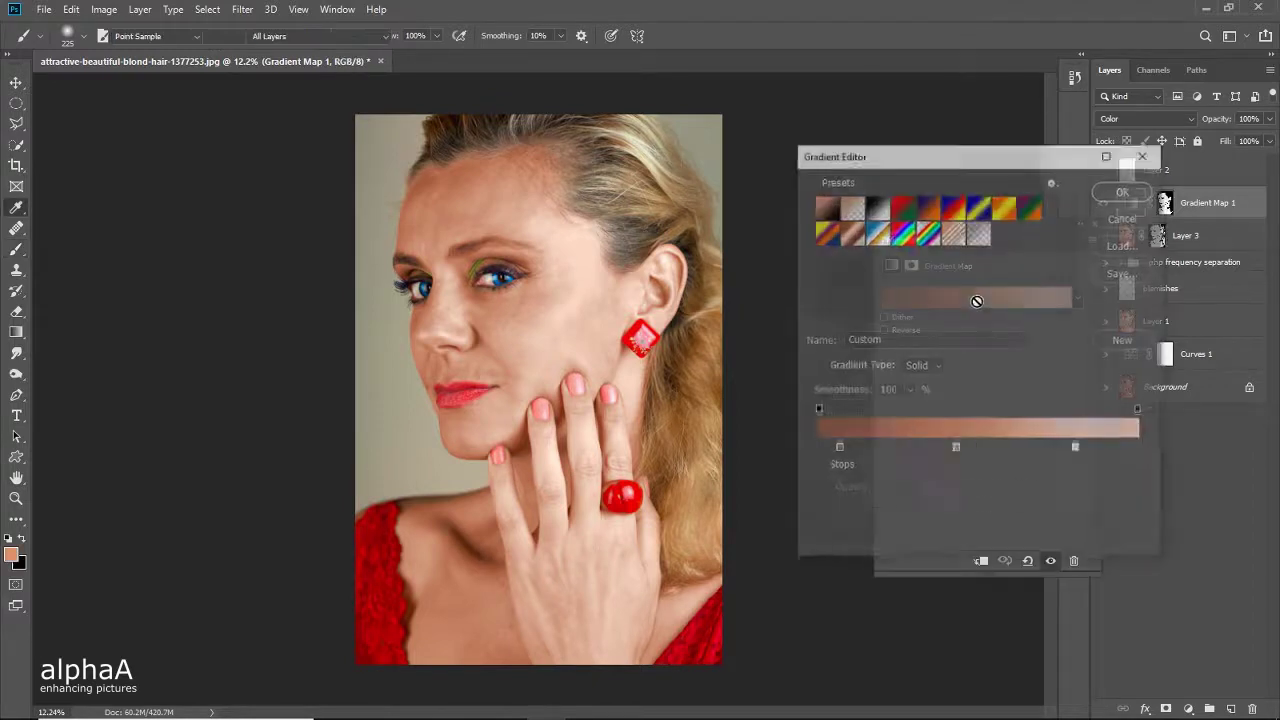
{"action": "left_click", "coordinate": [1078, 448]}
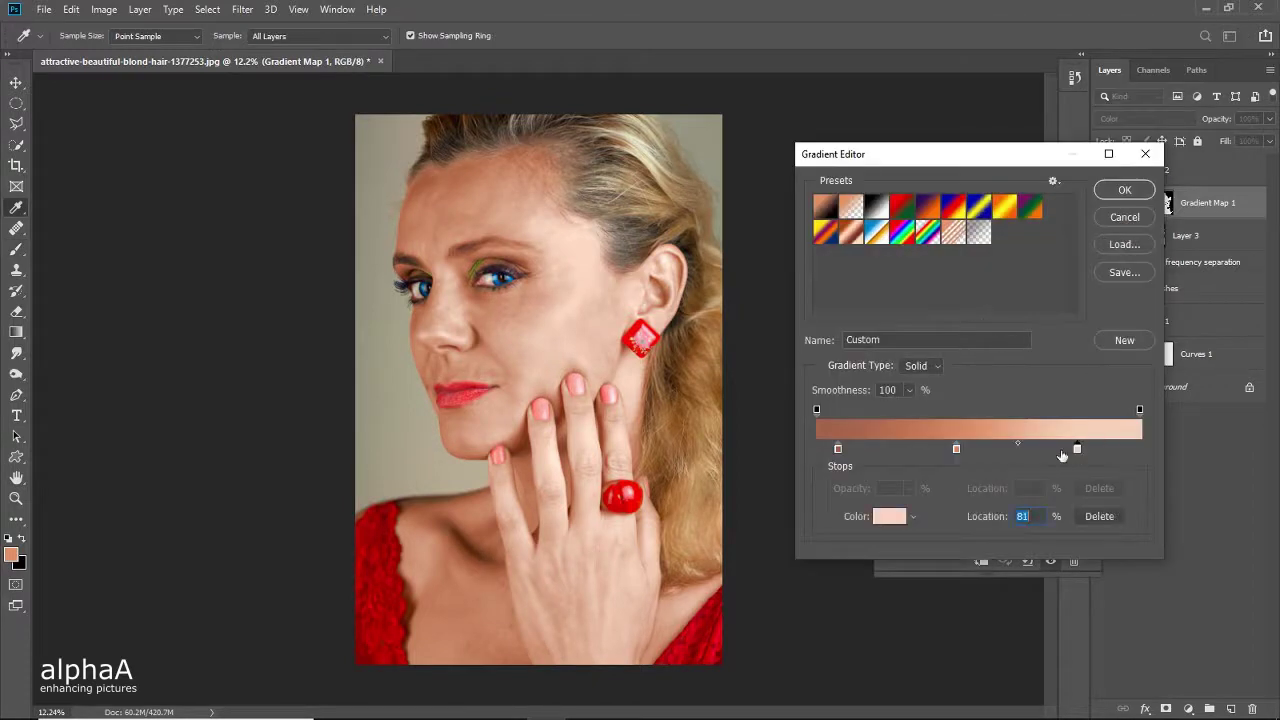
{"action": "left_click", "coordinate": [890, 516]}
{"action": "left_click", "coordinate": [941, 299]}
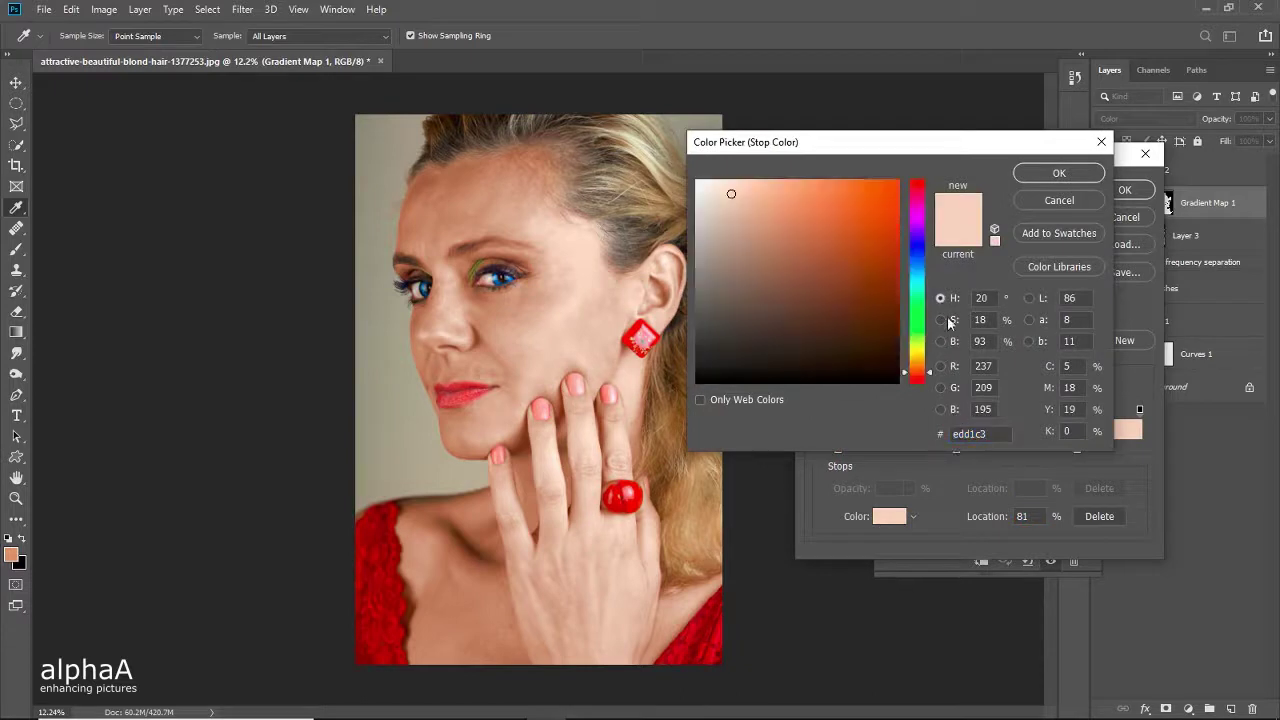
{"action": "left_click_drag", "start_coordinate": [929, 371], "coordinate": [929, 377]}
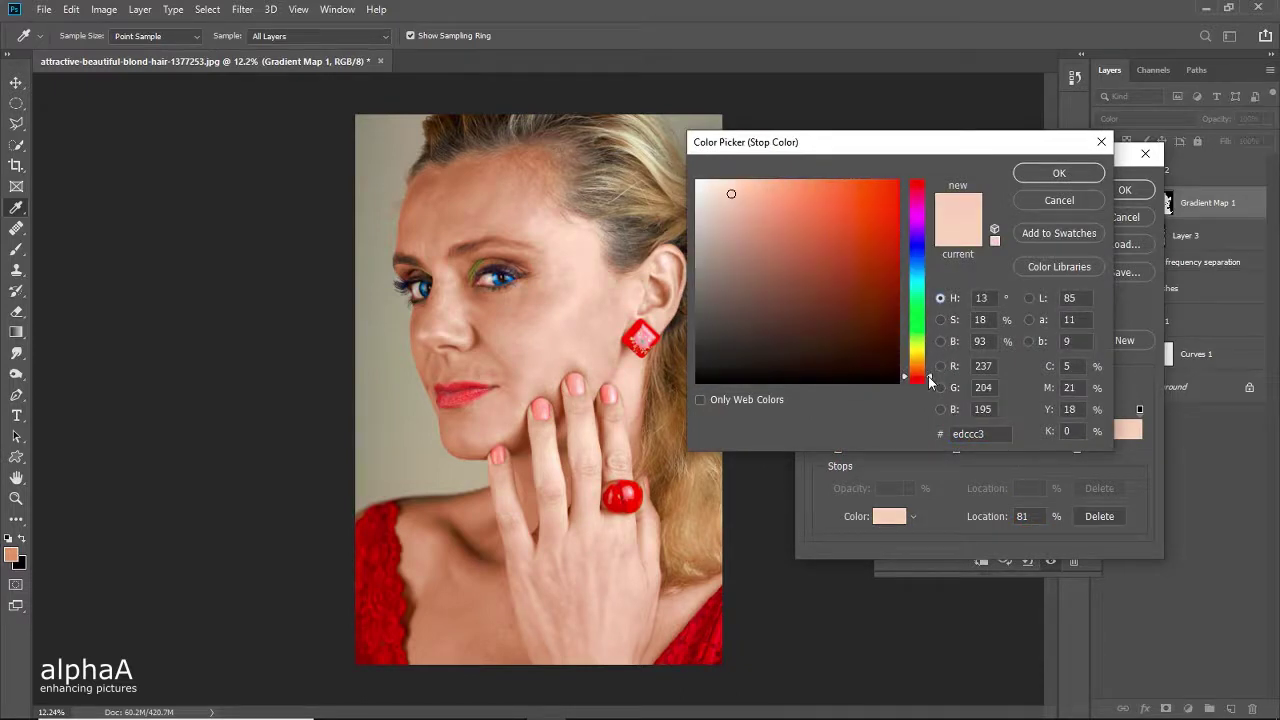
{"action": "left_click", "coordinate": [1059, 174]}
Step: Shift the Gradient Map's midtone stop at 43% to hue 17°, colour c4866e
{"action": "left_click", "coordinate": [953, 448]}
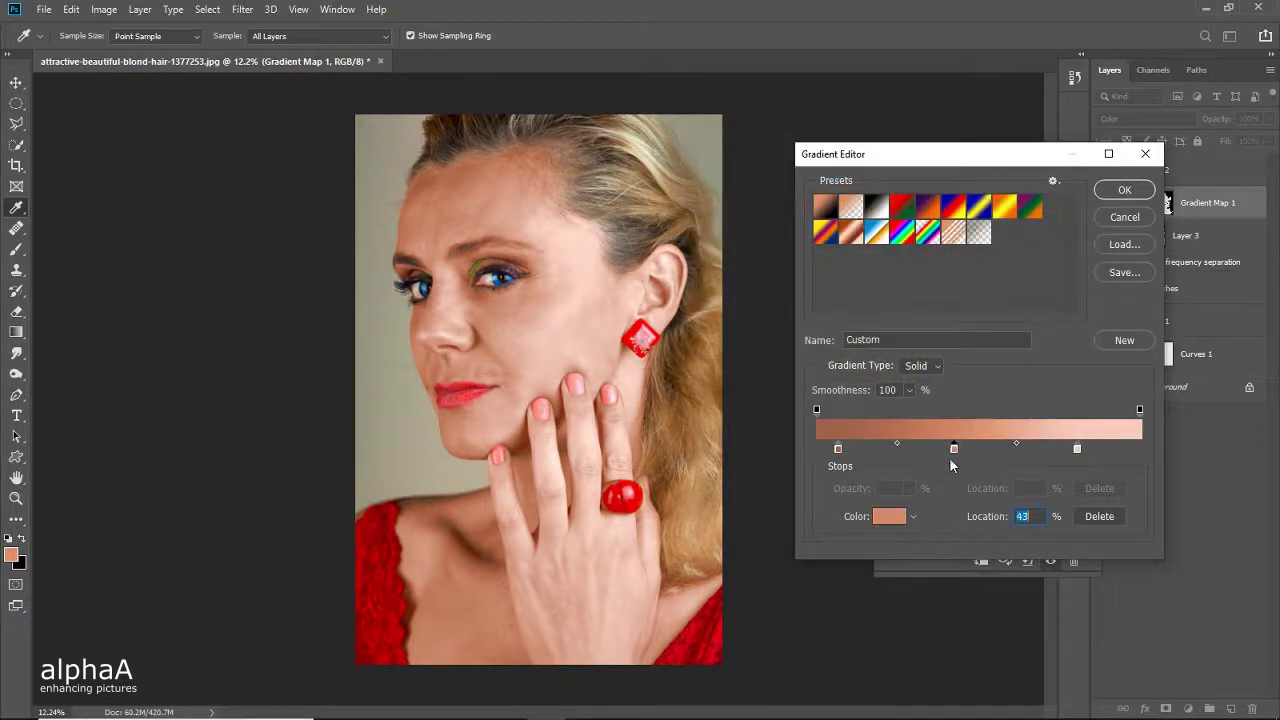
{"action": "left_click", "coordinate": [900, 516]}
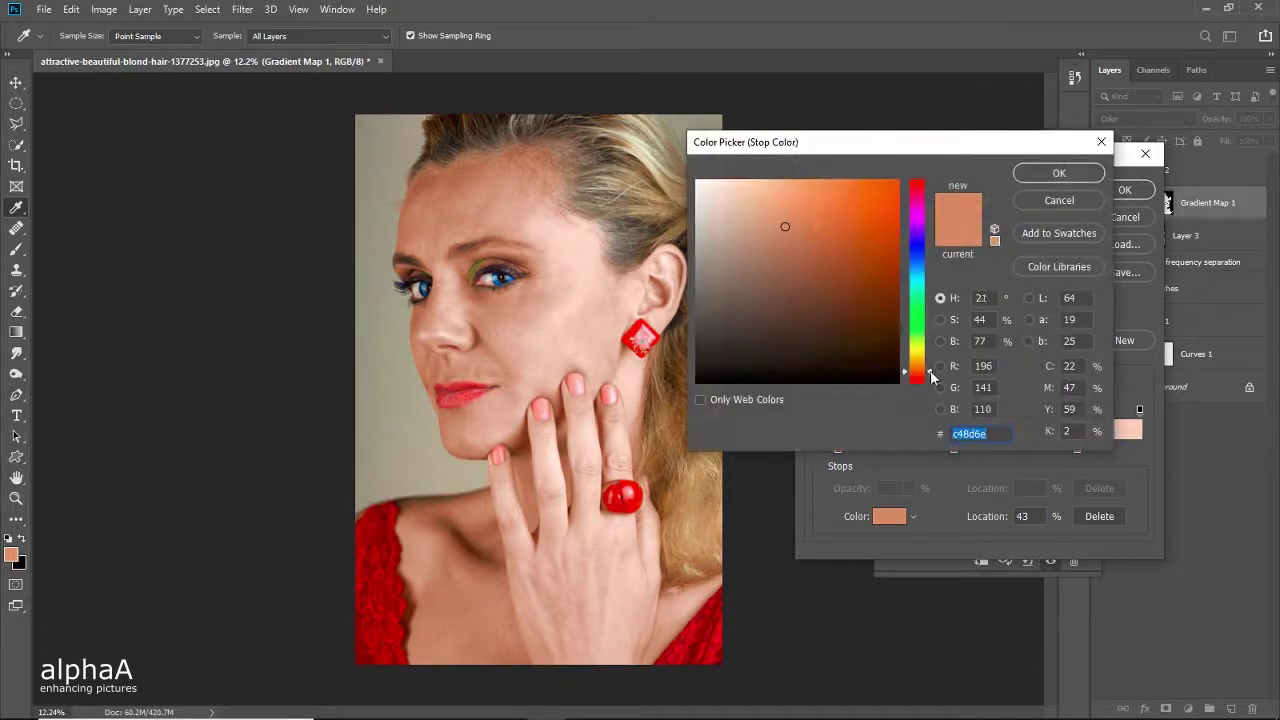
{"action": "left_click_drag", "start_coordinate": [931, 373], "coordinate": [931, 376]}
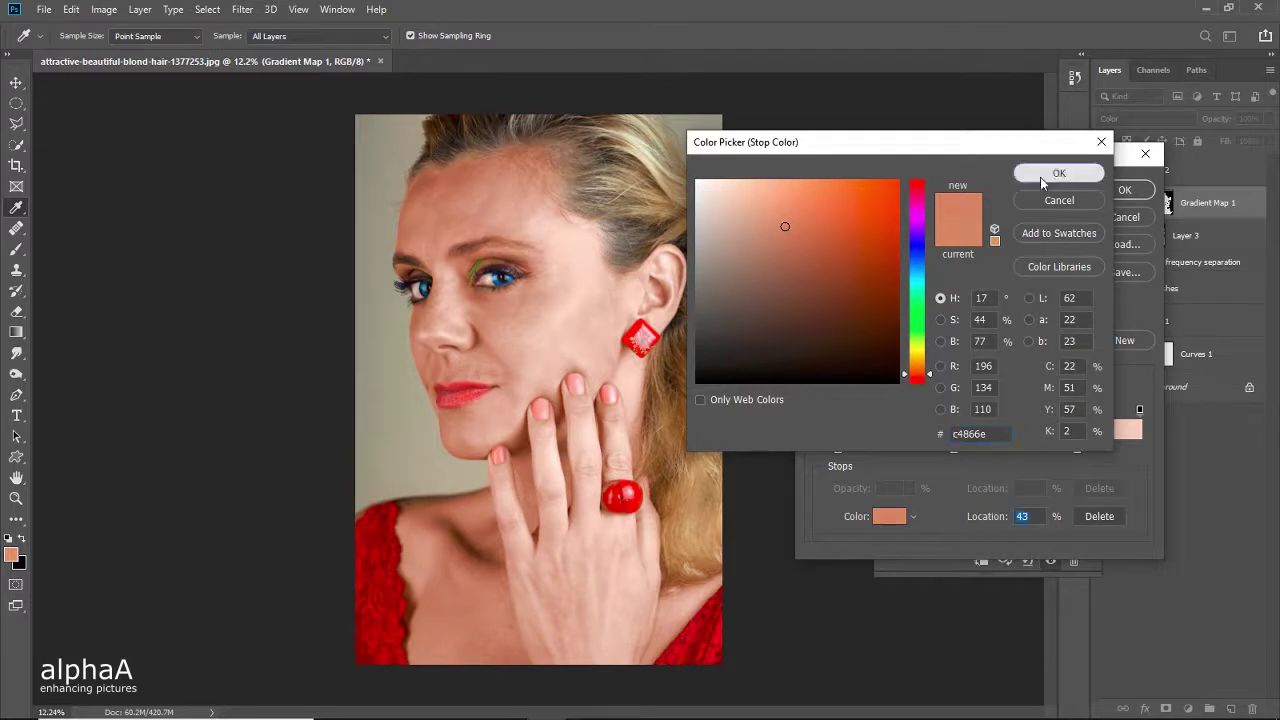
{"action": "left_click", "coordinate": [1040, 177]}
Step: Set the Gradient Map's shadow stop at 7% to colour 956252 and reduce the layer's opacity to 30%
{"action": "left_click", "coordinate": [838, 448]}
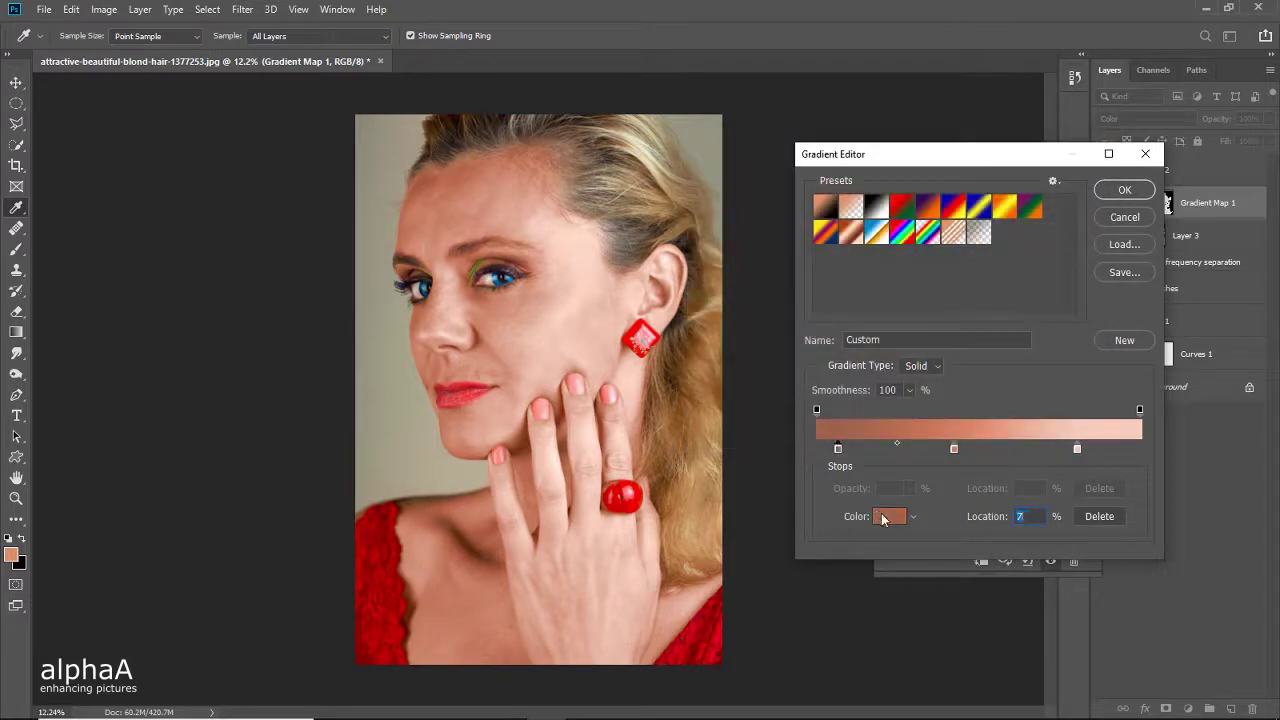
{"action": "left_click", "coordinate": [883, 517]}
{"action": "type", "text": "956252"}
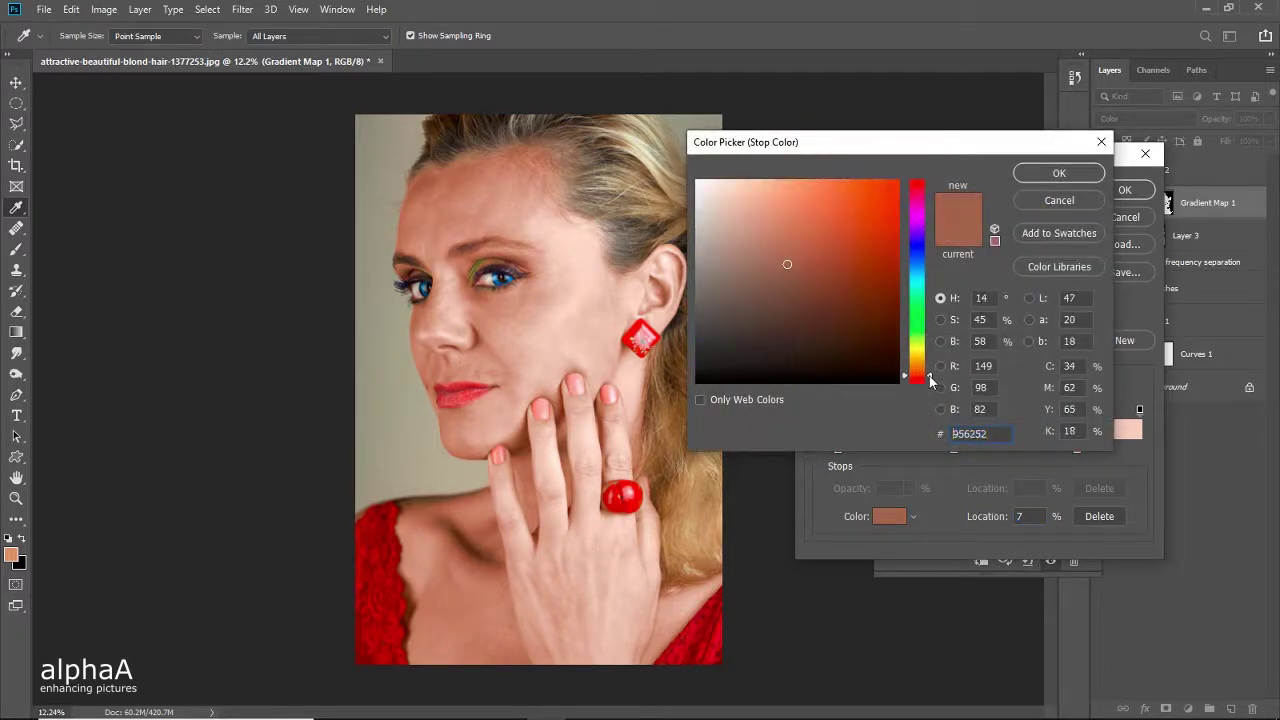
{"action": "left_click", "coordinate": [1062, 178]}
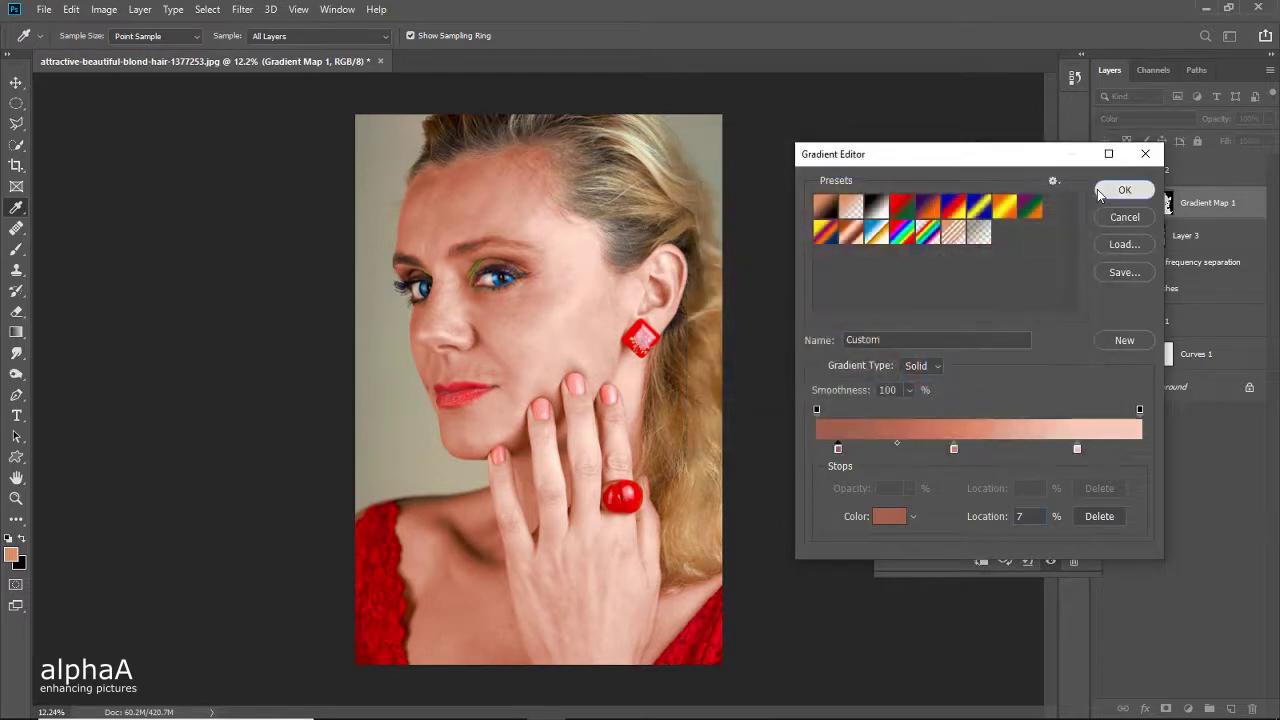
{"action": "left_click", "coordinate": [1098, 190]}
{"action": "left_click", "coordinate": [1095, 224]}
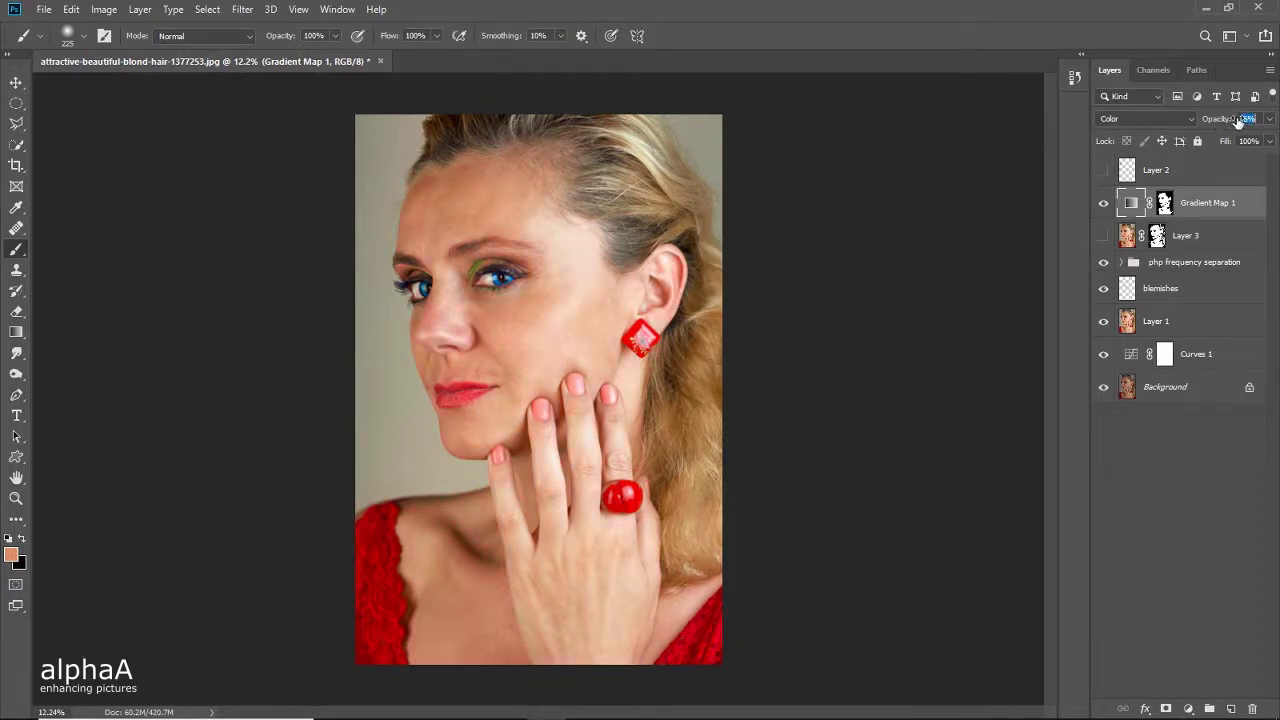
{"action": "left_click_drag", "start_coordinate": [1240, 121], "coordinate": [1239, 121]}
Step: Paint black at 47% flow on the Gradient Map's mask along the forehead hairline and the hair roots
{"action": "key", "text": "z"}
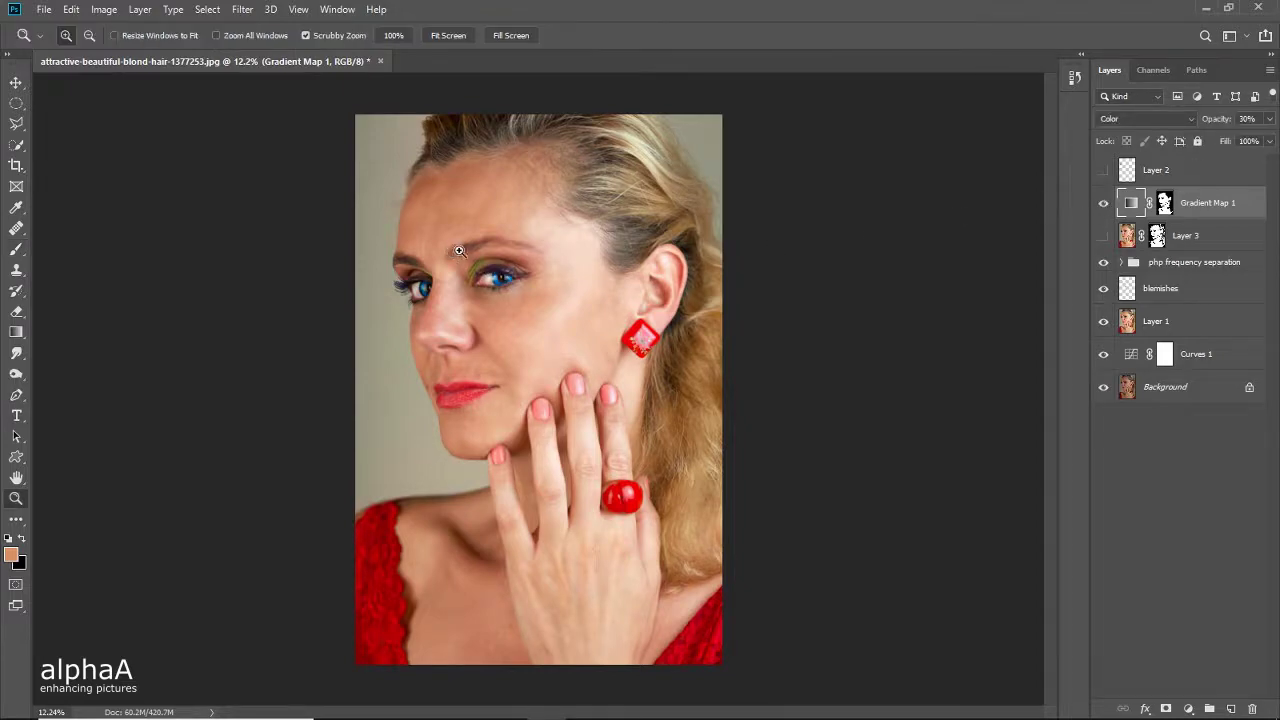
{"action": "left_click_drag", "start_coordinate": [463, 248], "coordinate": [548, 253]}
{"action": "mouse_move", "coordinate": [567, 314]}
{"action": "left_mouse_down"}
{"action": "mouse_move", "coordinate": [589, 344]}
{"action": "mouse_move", "coordinate": [660, 372]}
{"action": "left_mouse_up"}
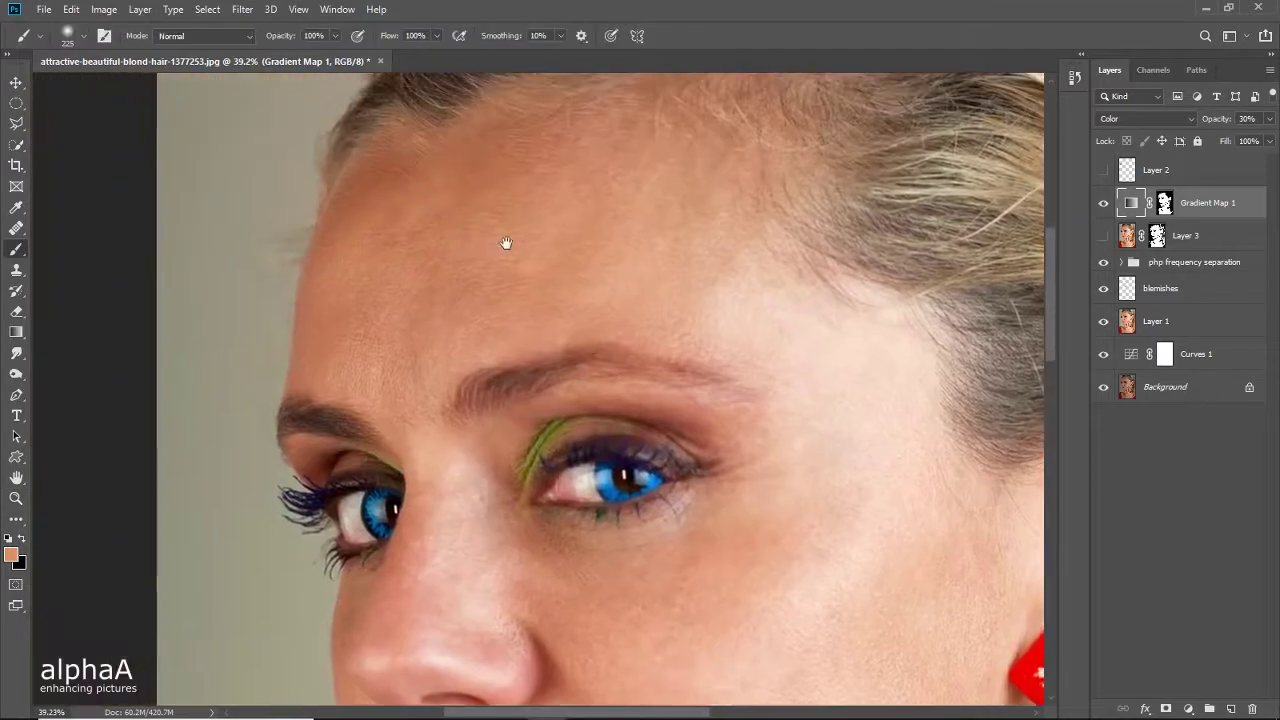
{"action": "left_click_drag", "start_coordinate": [503, 243], "coordinate": [551, 401]}
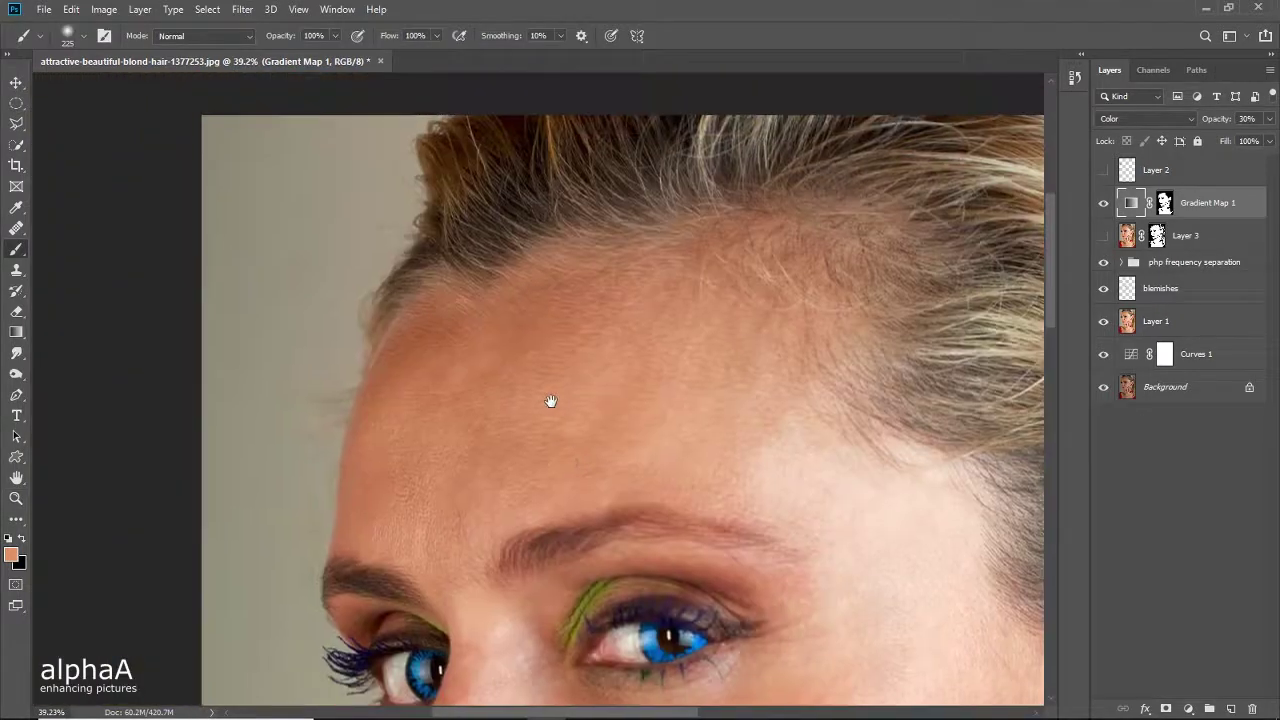
{"action": "left_click", "coordinate": [1160, 205]}
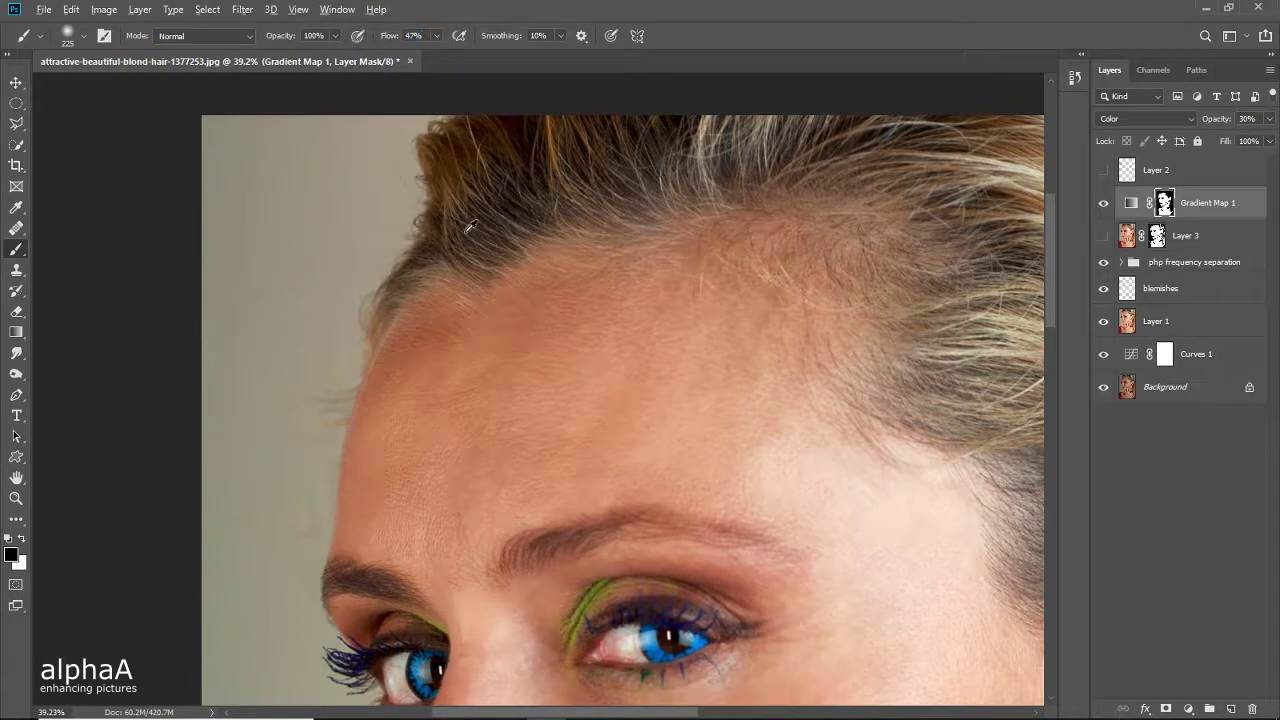
{"action": "mouse_move", "coordinate": [465, 231]}
{"action": "left_mouse_down"}
{"action": "mouse_move", "coordinate": [485, 235]}
{"action": "mouse_move", "coordinate": [433, 257]}
{"action": "mouse_move", "coordinate": [492, 254]}
{"action": "mouse_move", "coordinate": [536, 222]}
{"action": "mouse_move", "coordinate": [526, 235]}
{"action": "mouse_move", "coordinate": [780, 192]}
{"action": "mouse_move", "coordinate": [845, 205]}
{"action": "mouse_move", "coordinate": [804, 188]}
{"action": "mouse_move", "coordinate": [528, 231]}
{"action": "mouse_move", "coordinate": [520, 250]}
{"action": "left_mouse_up"}
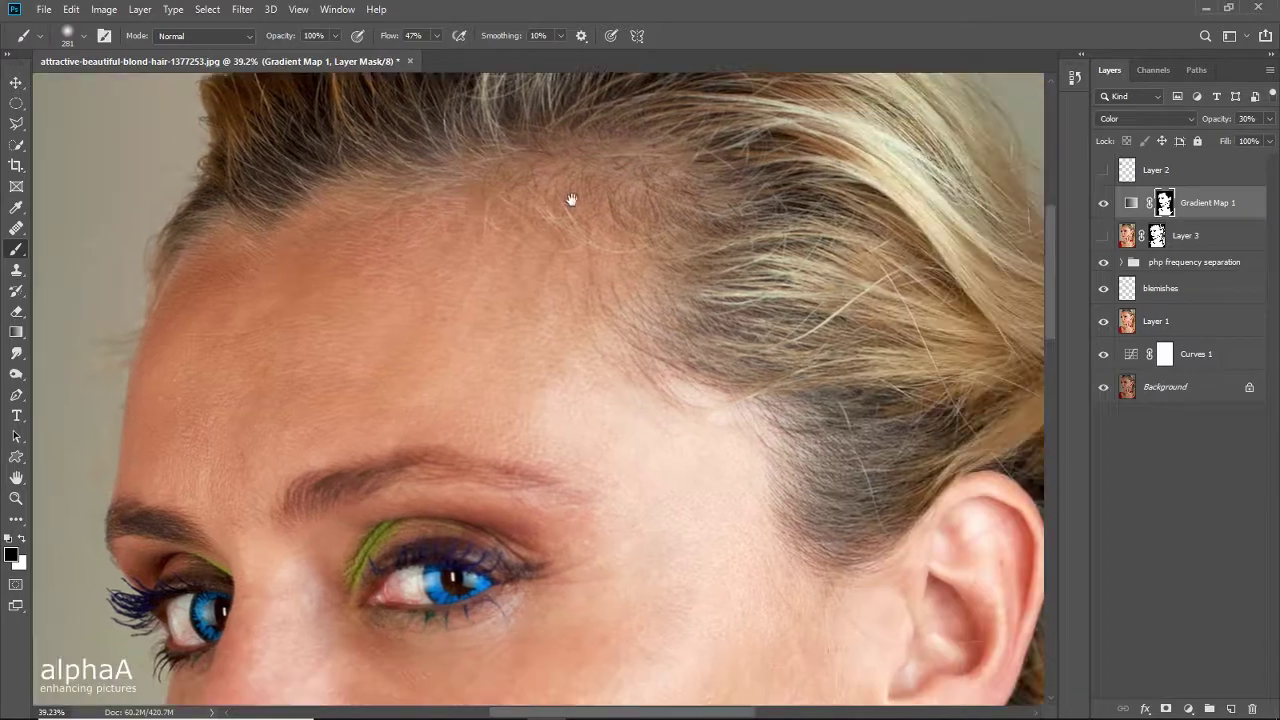
{"action": "mouse_move", "coordinate": [676, 176]}
{"action": "left_mouse_down"}
{"action": "mouse_move", "coordinate": [608, 190]}
{"action": "mouse_move", "coordinate": [652, 317]}
{"action": "left_mouse_up"}
Step: Compare the face with the Gradient Map off and on, both close up and in full view
{"action": "left_click", "coordinate": [1104, 204]}
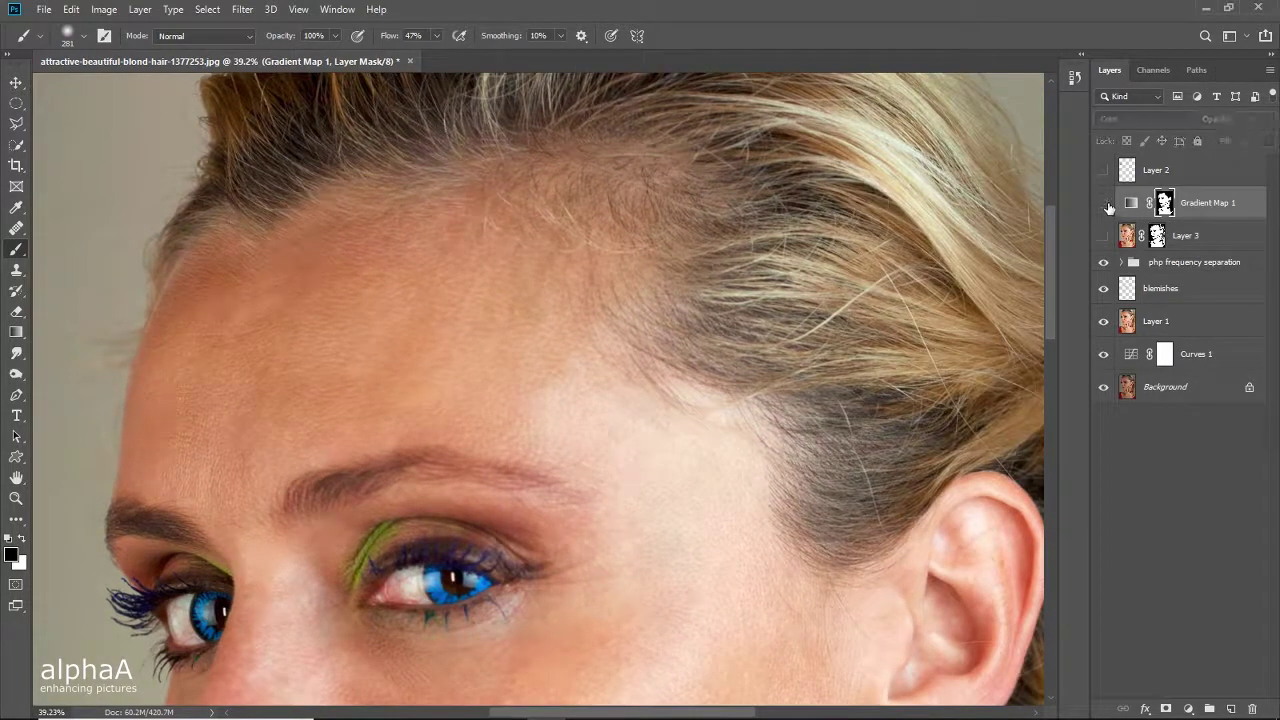
{"action": "left_click_drag", "start_coordinate": [799, 308], "coordinate": [755, 172]}
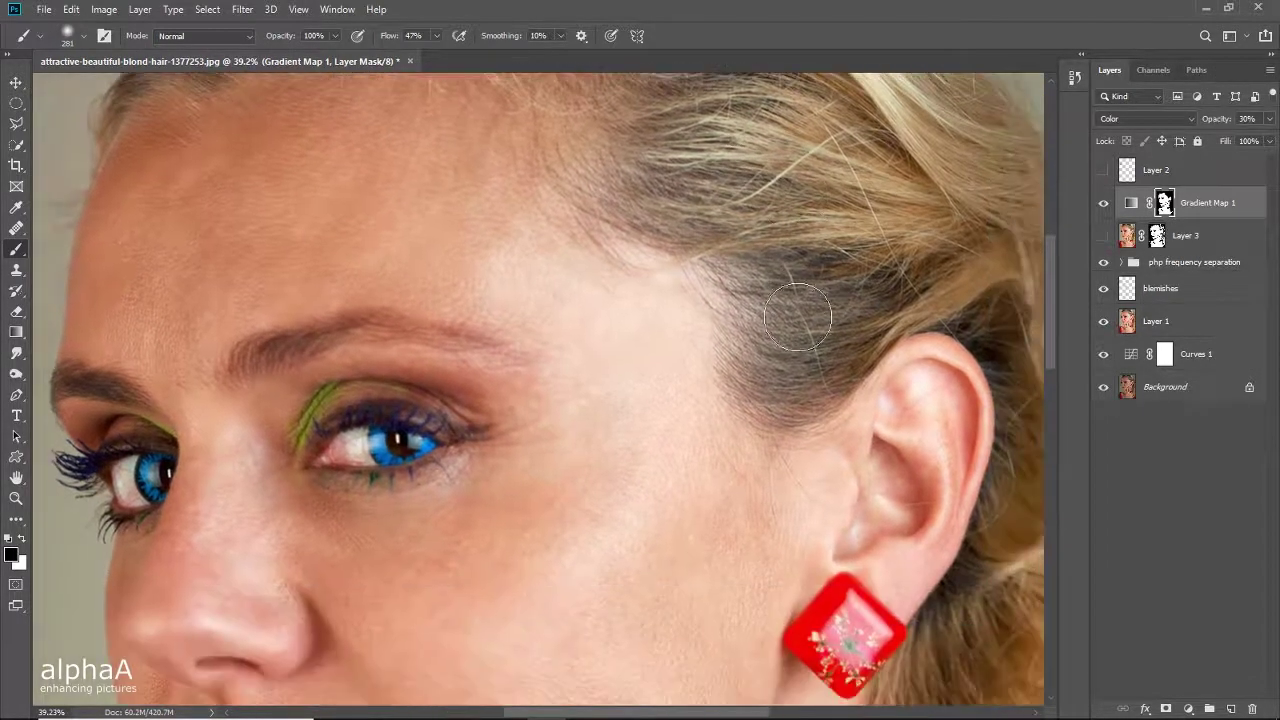
{"action": "left_click_drag", "start_coordinate": [816, 312], "coordinate": [758, 190]}
{"action": "scroll", "coordinate": [806, 421], "scroll_direction": "down", "scroll_amount": 4}
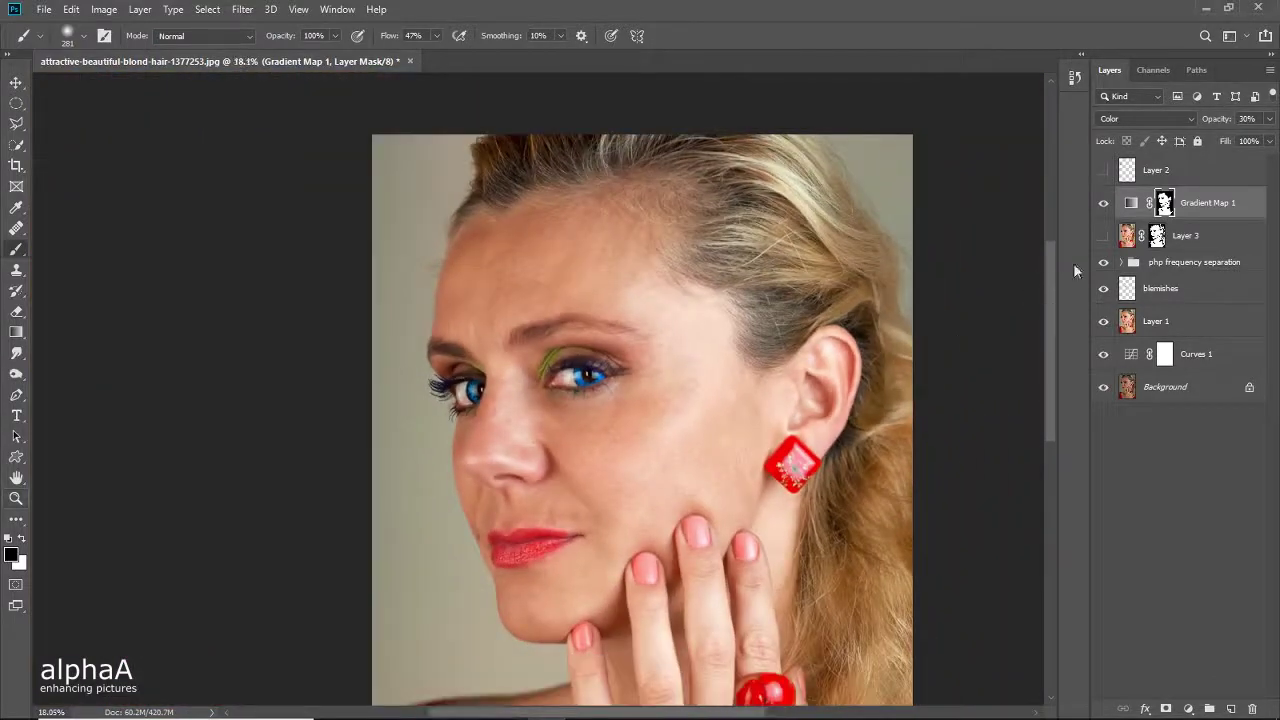
{"action": "left_click", "coordinate": [1106, 210]}
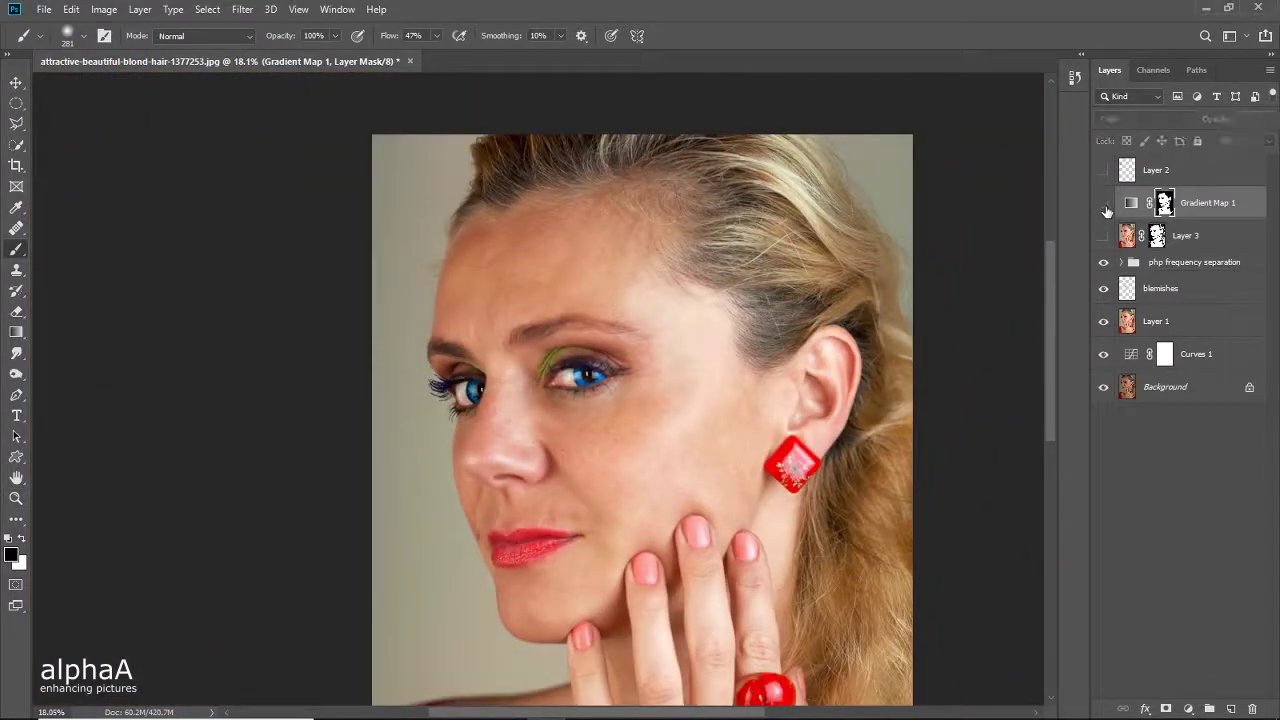
{"action": "left_click", "coordinate": [1106, 208]}
{"action": "left_click_drag", "start_coordinate": [517, 426], "coordinate": [691, 386]}
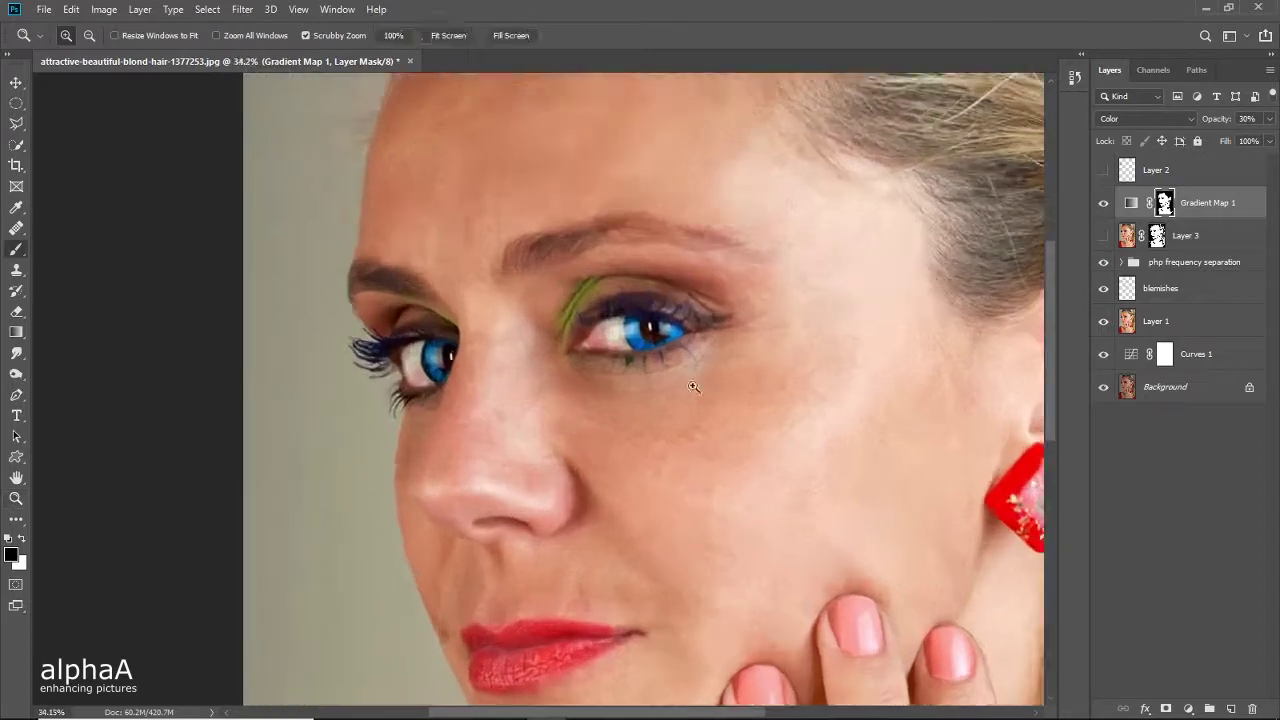
{"action": "left_click", "coordinate": [1106, 208]}
{"action": "left_click", "coordinate": [1106, 208]}
{"action": "left_click_drag", "start_coordinate": [811, 425], "coordinate": [748, 403]}
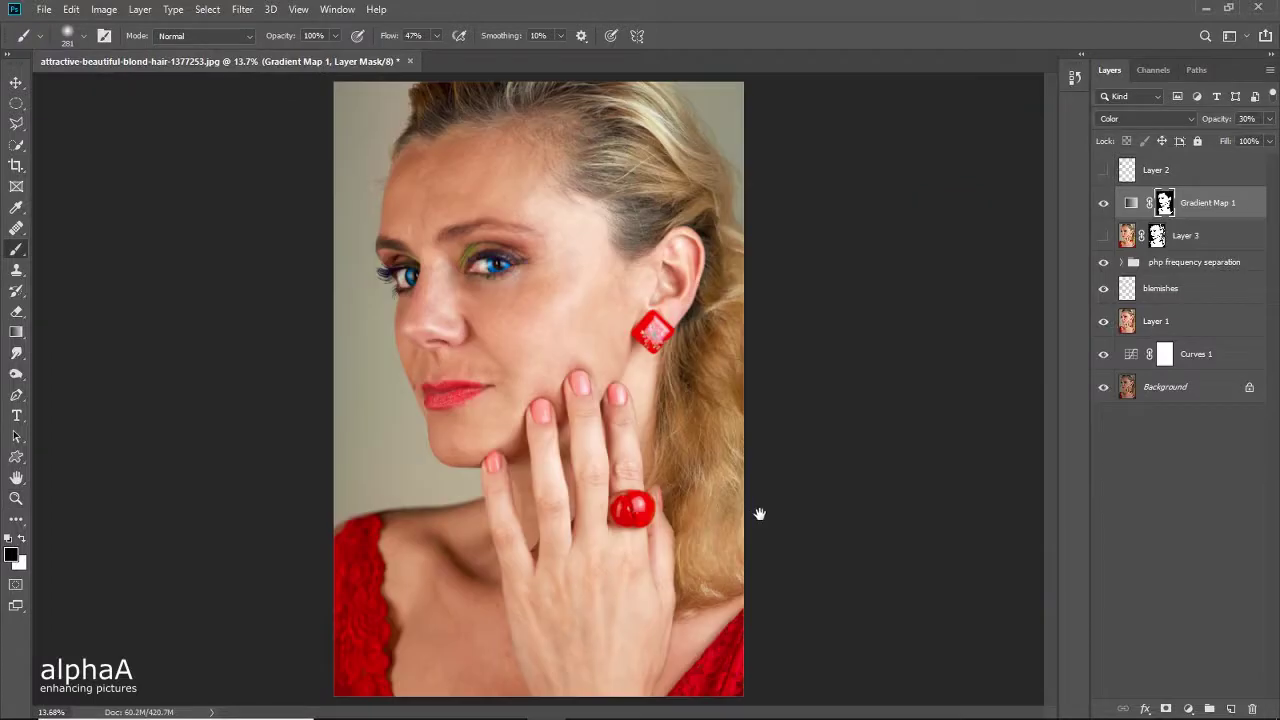
Step: Compare the retouch with the original Background layer and examine the skin around the eyes, cheek and forehead up close
{"action": "left_click", "coordinate": [1104, 389], "text": "alt"}
{"action": "key", "text": "z"}
{"action": "left_click_drag", "start_coordinate": [591, 432], "coordinate": [659, 429]}
{"action": "key", "text": "b"}
{"action": "left_click_drag", "start_coordinate": [428, 291], "coordinate": [551, 474]}
{"action": "mouse_move", "coordinate": [551, 388]}
{"action": "left_mouse_down"}
{"action": "mouse_move", "coordinate": [556, 525]}
{"action": "mouse_move", "coordinate": [560, 403]}
{"action": "mouse_move", "coordinate": [627, 437]}
{"action": "left_mouse_up"}
{"action": "key", "text": "z"}
{"action": "key", "text": "b"}
{"action": "left_click_drag", "start_coordinate": [553, 347], "coordinate": [600, 443]}
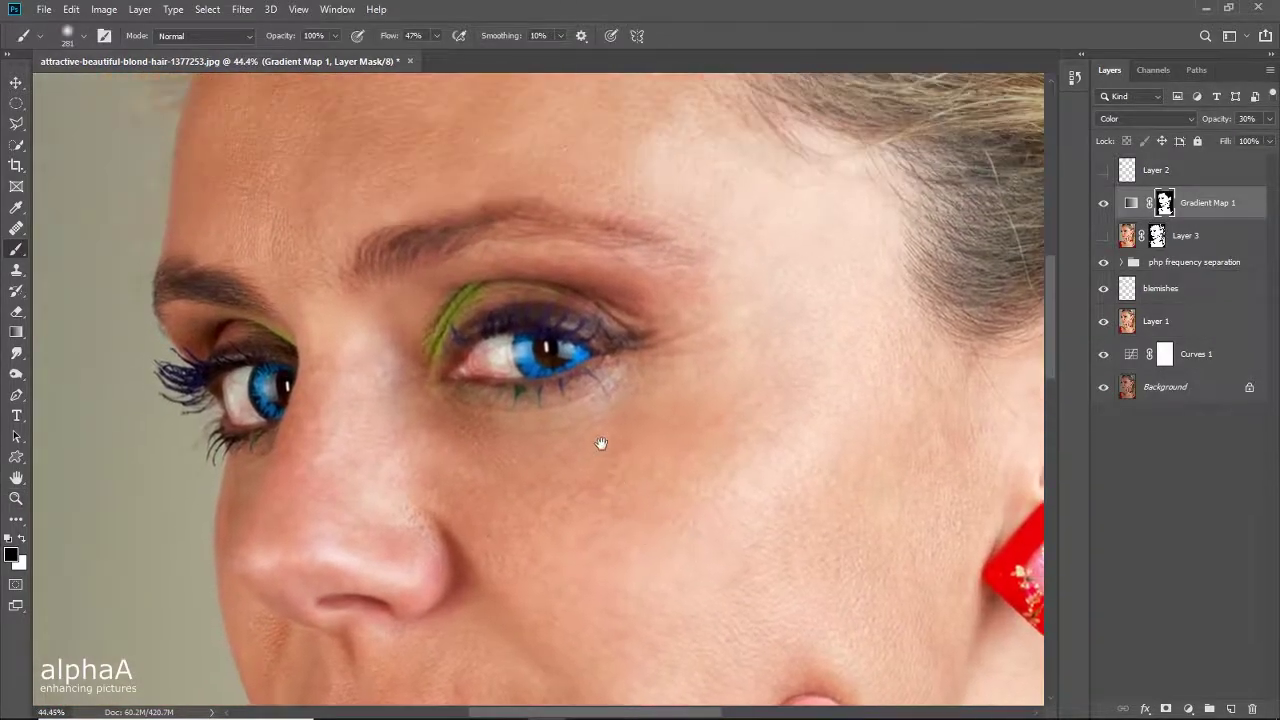
{"action": "left_click_drag", "start_coordinate": [615, 378], "coordinate": [580, 486]}
{"action": "left_click_drag", "start_coordinate": [774, 491], "coordinate": [577, 387]}
{"action": "left_click_drag", "start_coordinate": [713, 360], "coordinate": [718, 482]}
{"action": "left_click_drag", "start_coordinate": [322, 204], "coordinate": [583, 495]}
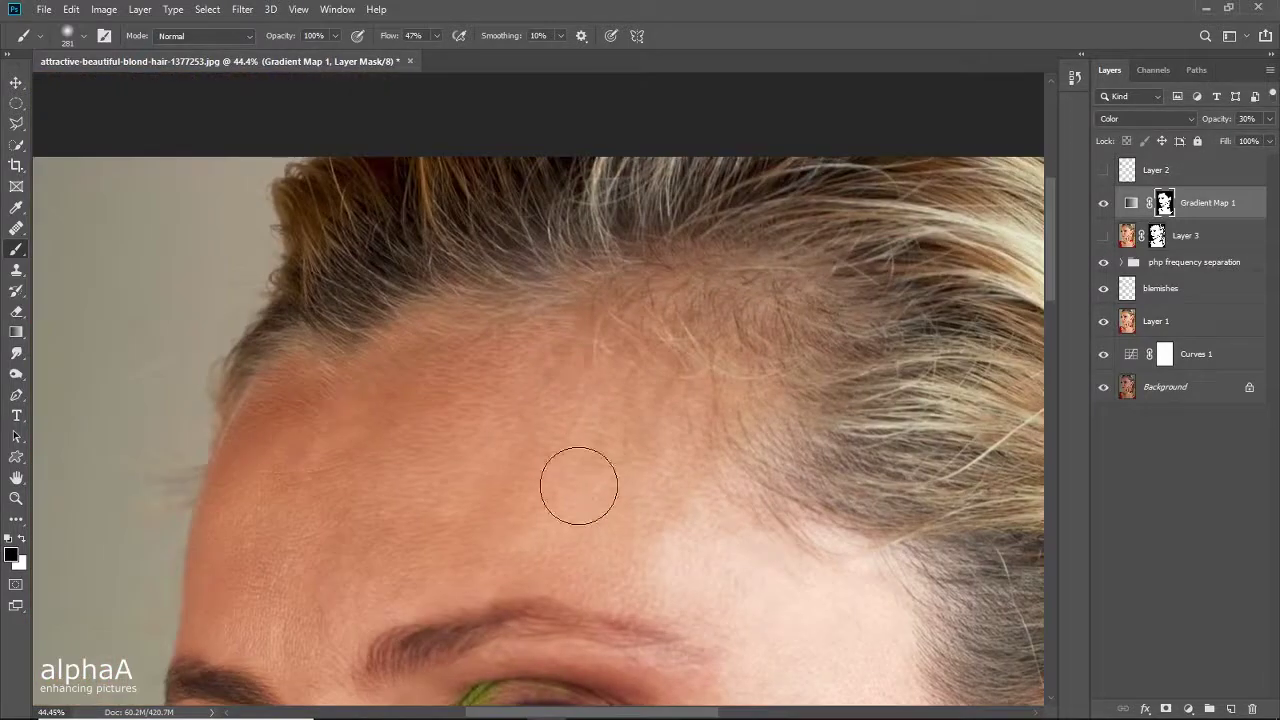
Step: Add a Curves adjustment clipped to the Gradient Map and raise the cheek's red tones from input 229 to output 233
{"action": "key", "text": "ctrl+0"}
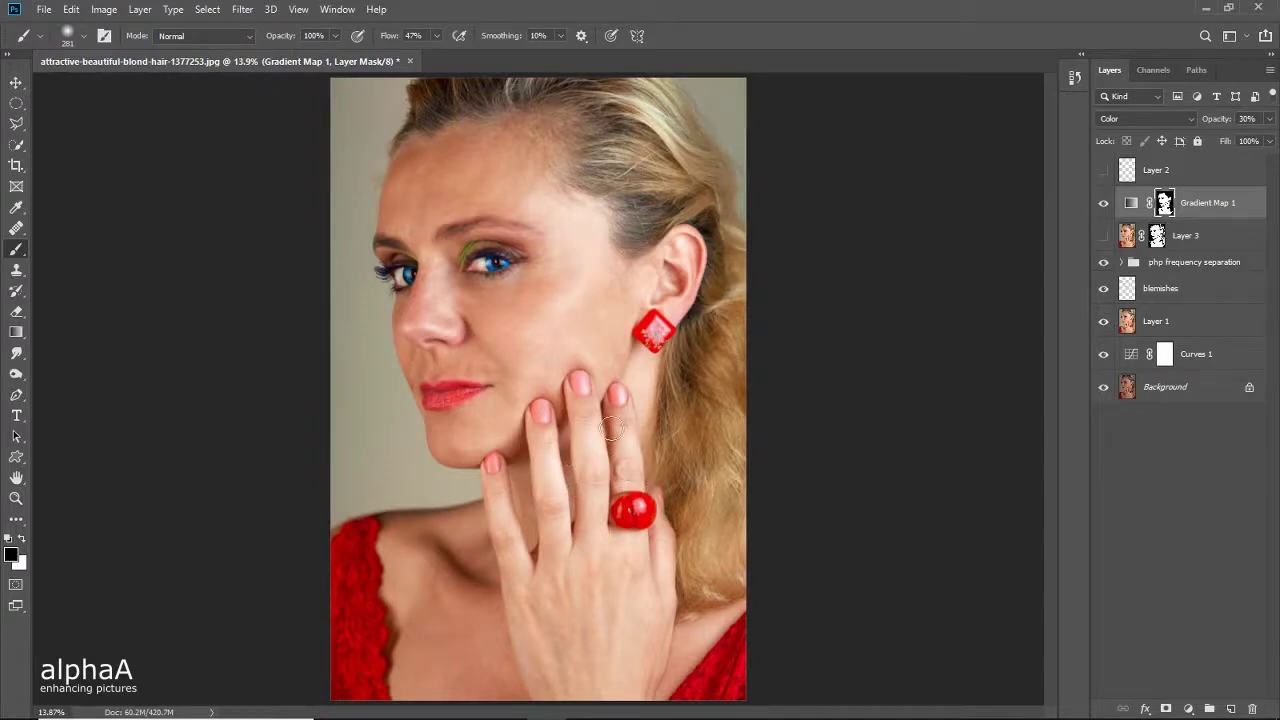
{"action": "left_click_drag", "start_coordinate": [619, 391], "coordinate": [667, 394]}
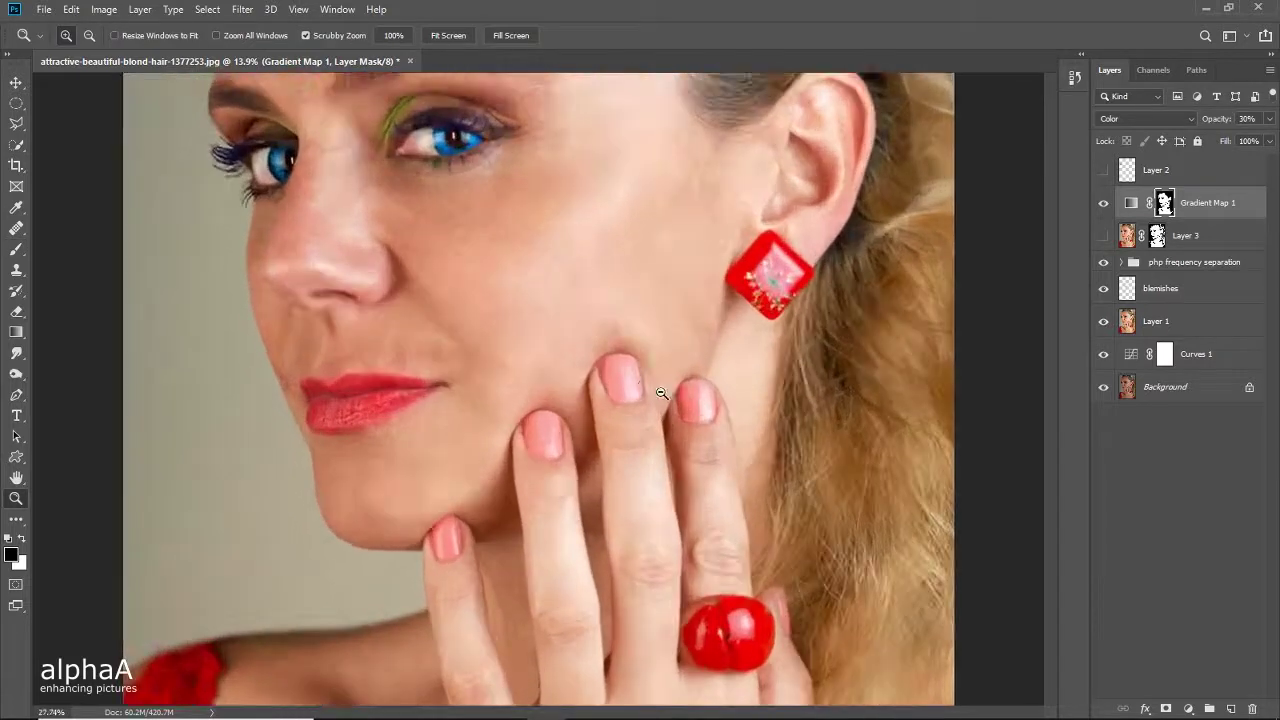
{"action": "left_click_drag", "start_coordinate": [646, 347], "coordinate": [614, 529]}
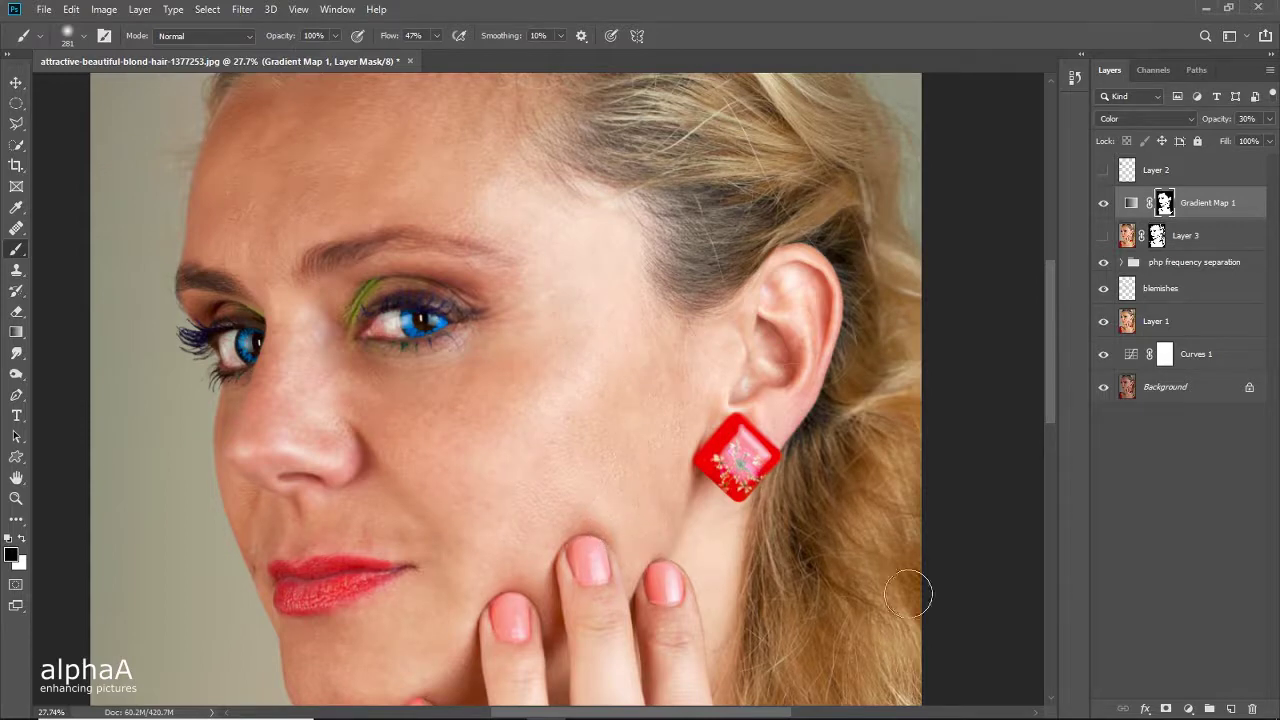
{"action": "left_click", "coordinate": [1188, 708]}
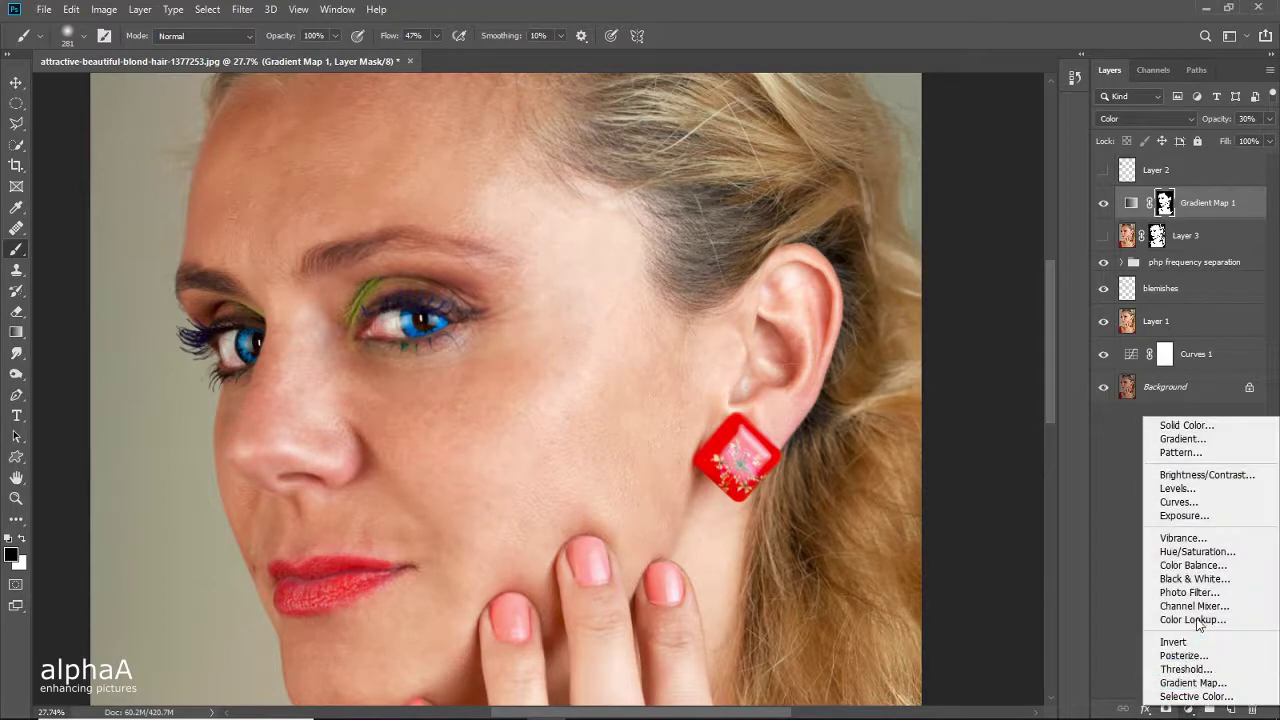
{"action": "left_click", "coordinate": [1180, 502]}
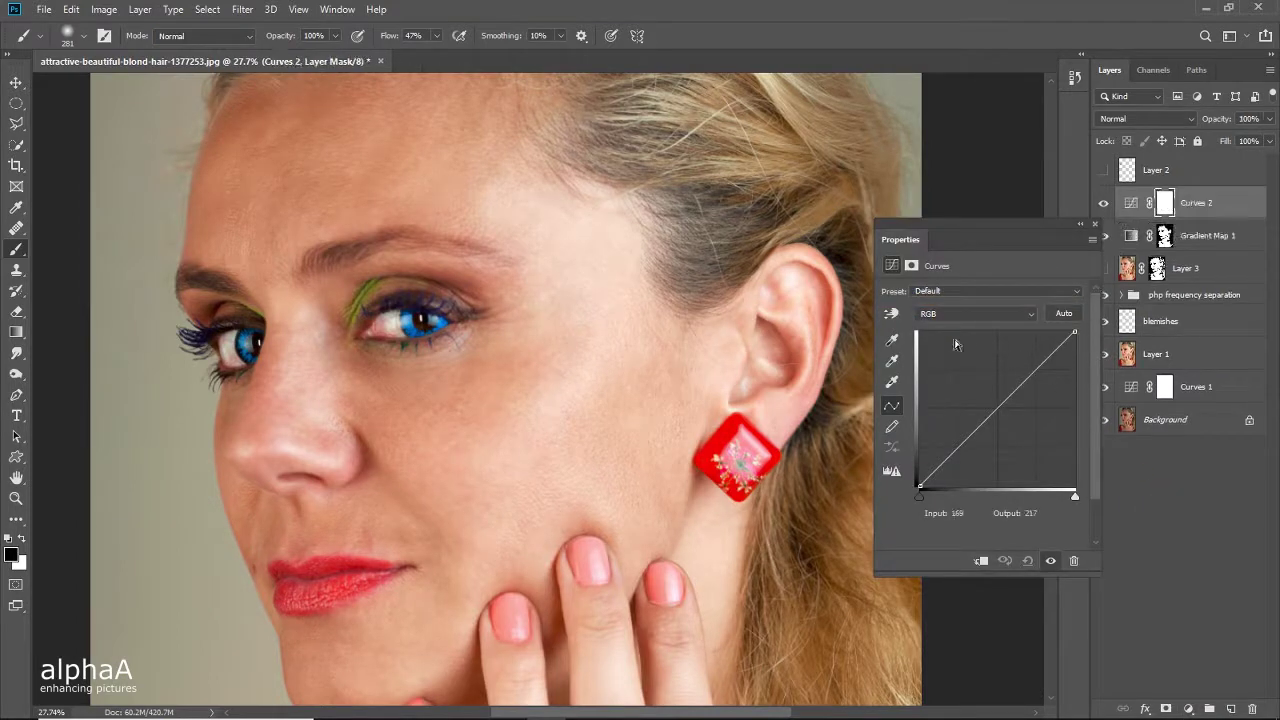
{"action": "left_click", "coordinate": [934, 313]}
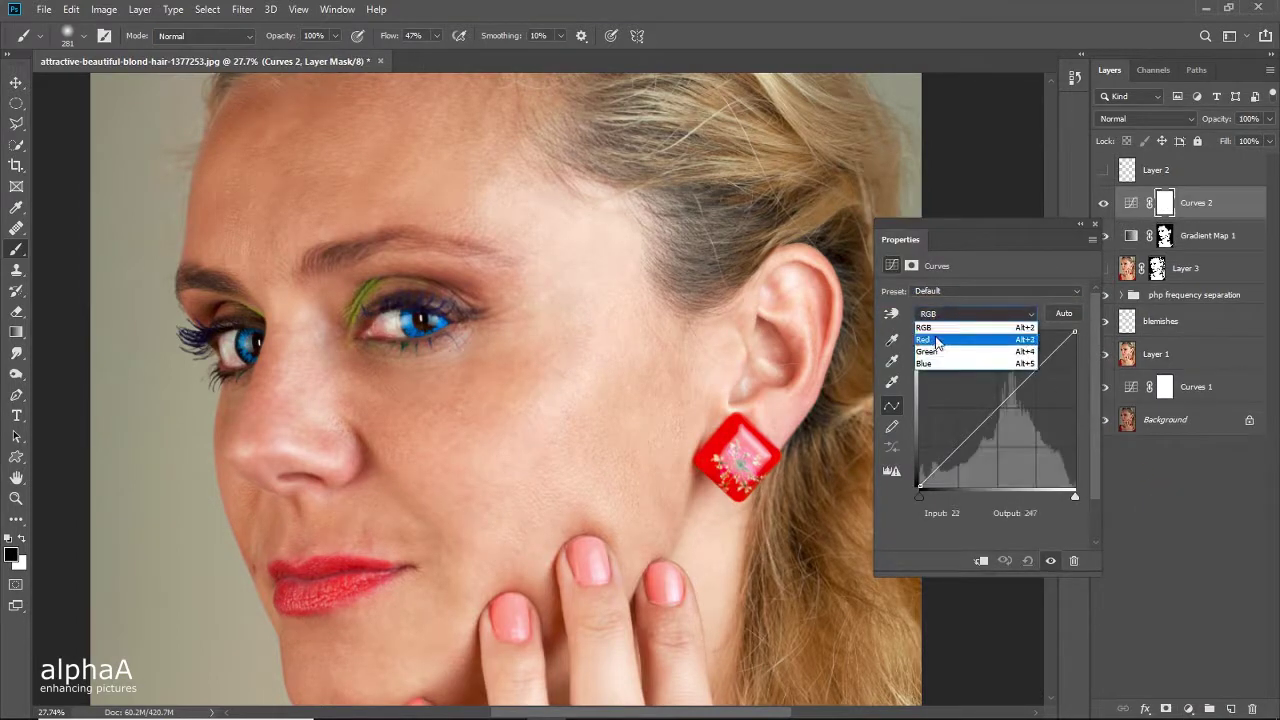
{"action": "left_click", "coordinate": [940, 330]}
{"action": "left_click", "coordinate": [891, 313]}
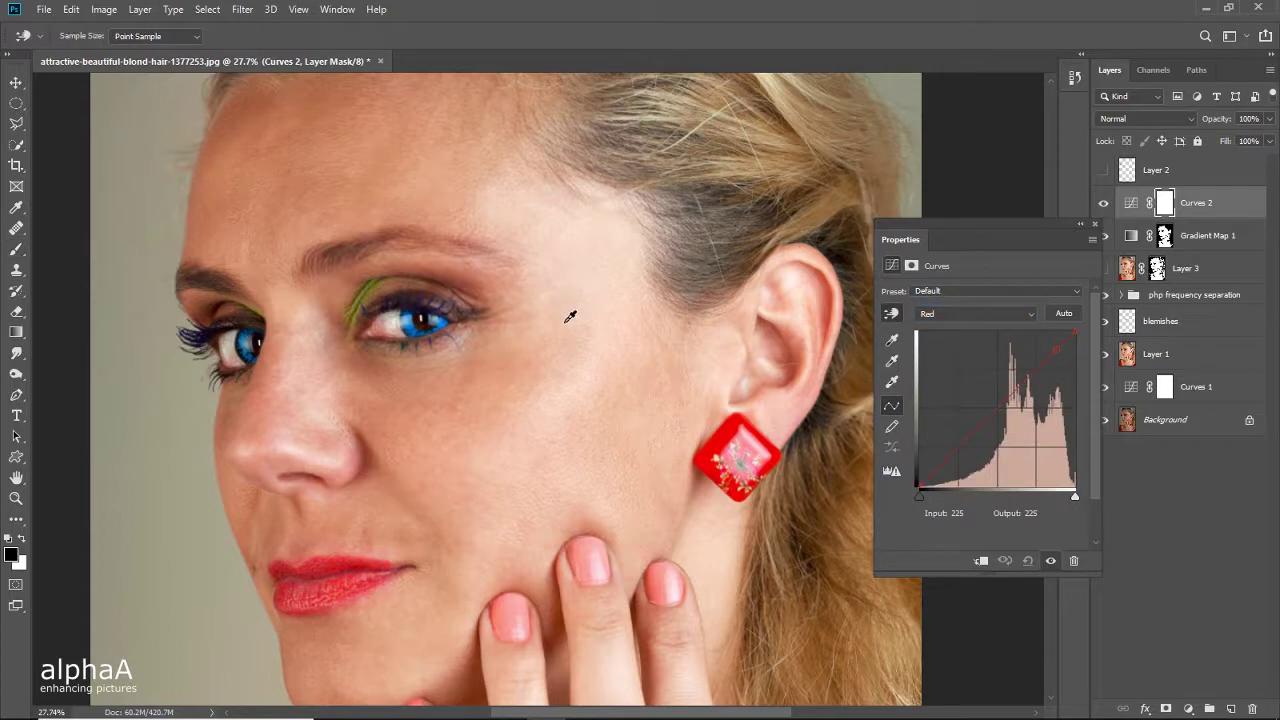
{"action": "mouse_move", "coordinate": [570, 316]}
{"action": "left_mouse_down"}
{"action": "mouse_move", "coordinate": [571, 330]}
{"action": "mouse_move", "coordinate": [571, 318]}
{"action": "left_mouse_up"}
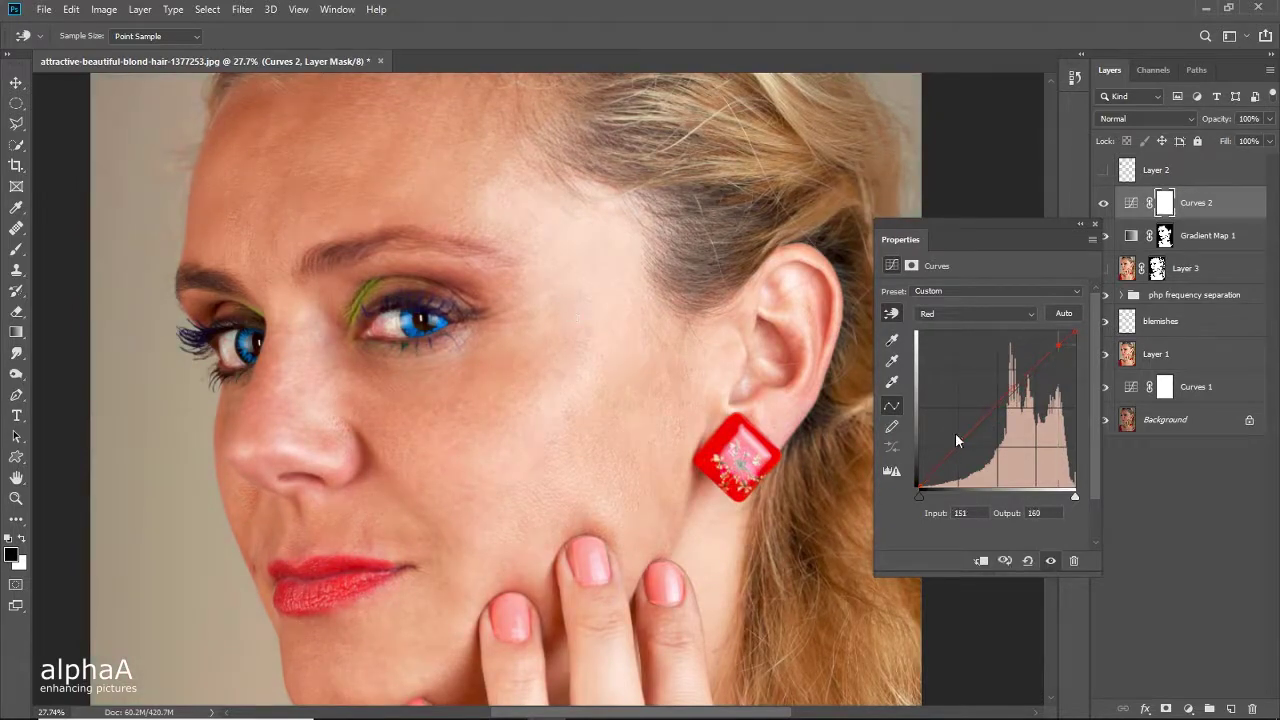
{"action": "left_click", "coordinate": [981, 560]}
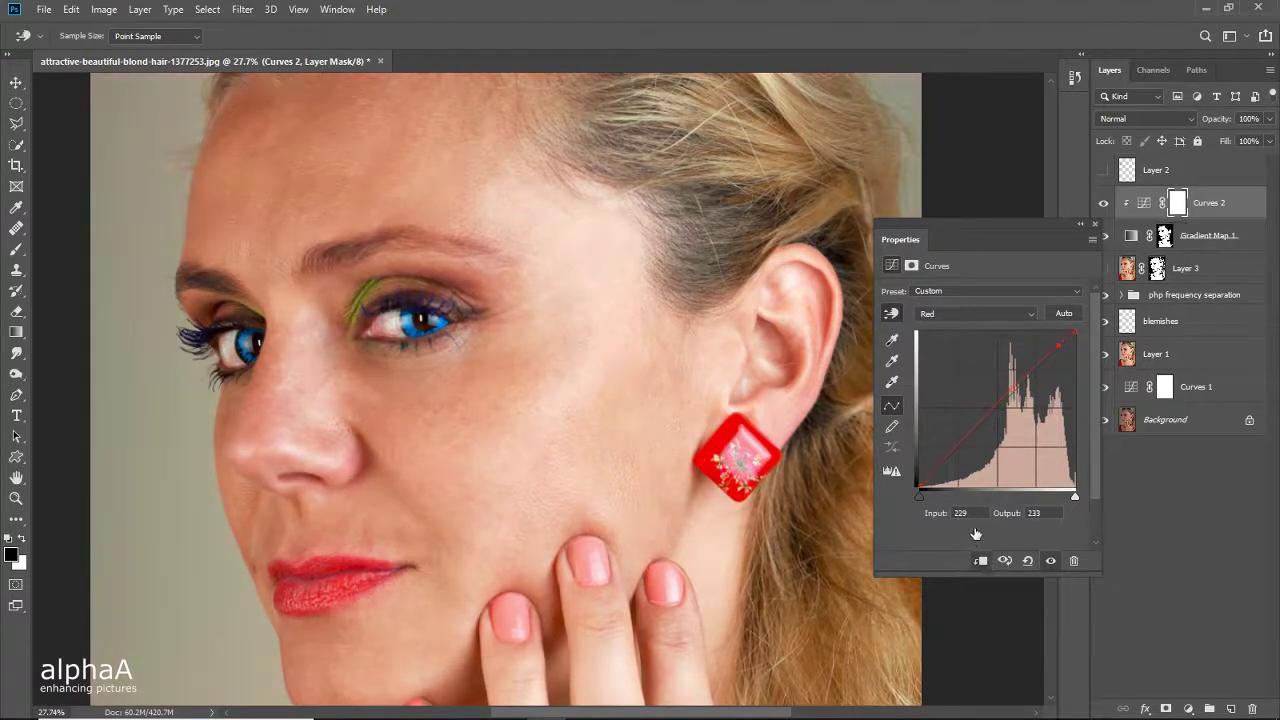
Step: On the clipped Curves layer, lower the cheek's green tones from input 203 to output 197 and blue from input 195 to output 189
{"action": "left_click", "coordinate": [975, 313]}
{"action": "left_click", "coordinate": [965, 346]}
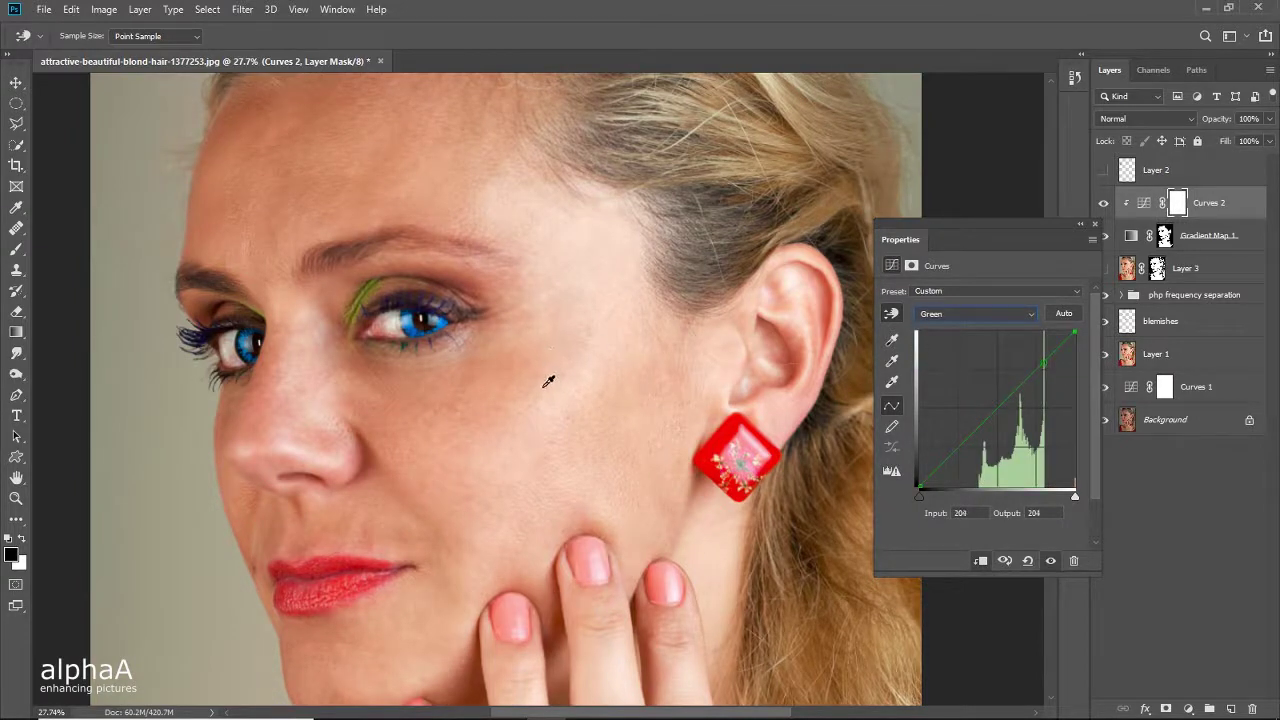
{"action": "left_click_drag", "start_coordinate": [548, 386], "coordinate": [551, 390]}
{"action": "left_click", "coordinate": [926, 314]}
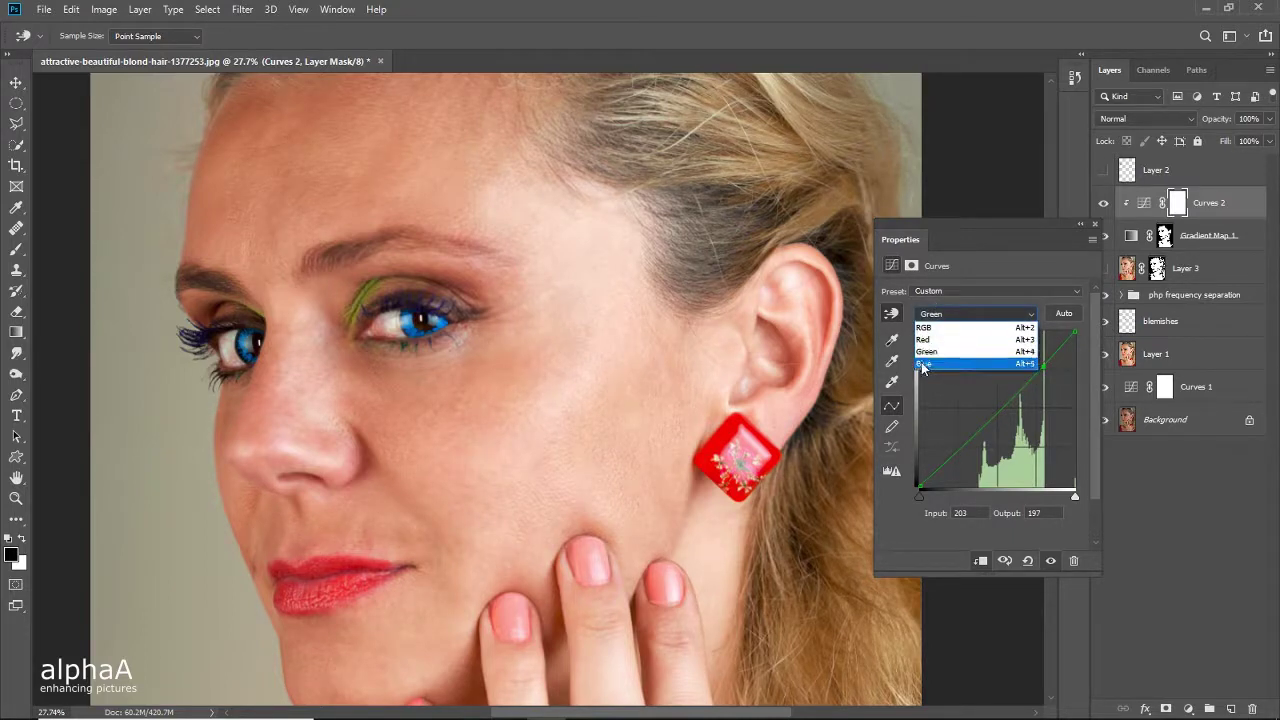
{"action": "left_click", "coordinate": [923, 364]}
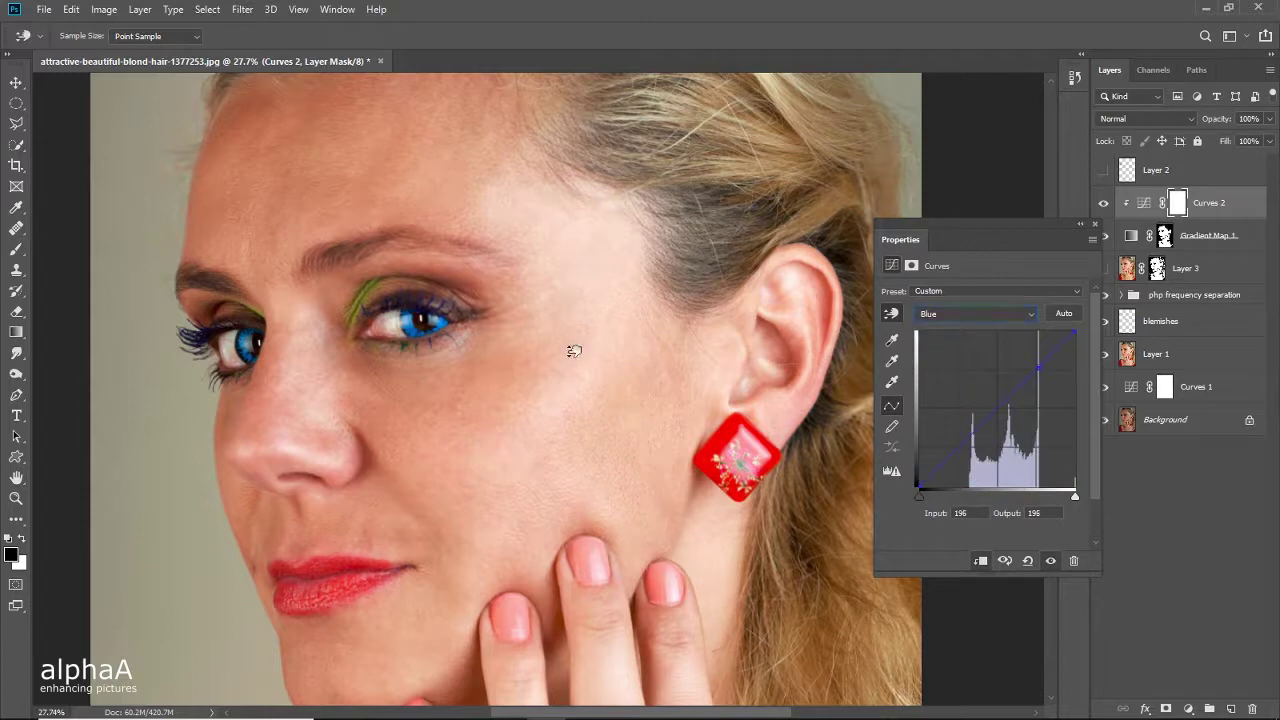
{"action": "left_click_drag", "start_coordinate": [571, 349], "coordinate": [572, 339]}
{"action": "mouse_move", "coordinate": [572, 339]}
{"action": "left_mouse_down"}
{"action": "mouse_move", "coordinate": [581, 362]}
{"action": "mouse_move", "coordinate": [572, 353]}
{"action": "left_mouse_up"}
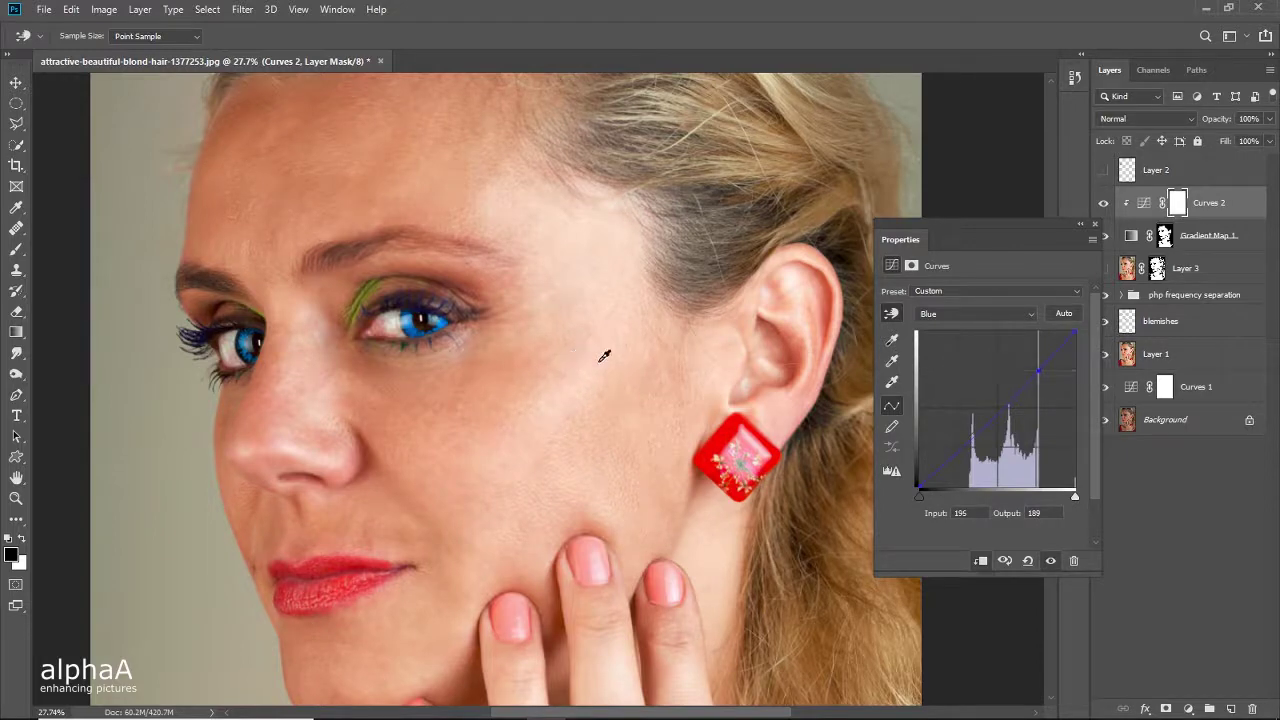
{"action": "left_click", "coordinate": [1095, 225]}
{"action": "left_click_drag", "start_coordinate": [700, 388], "coordinate": [719, 360]}
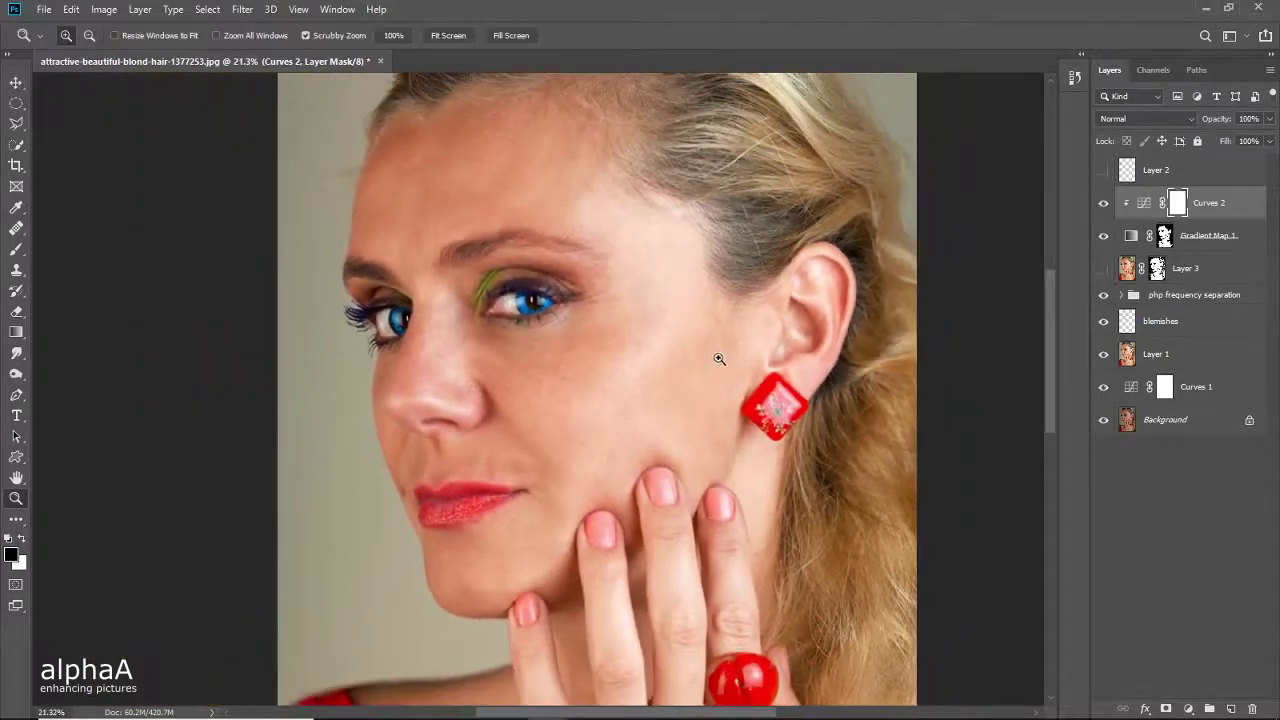
{"action": "left_click", "coordinate": [1104, 205]}
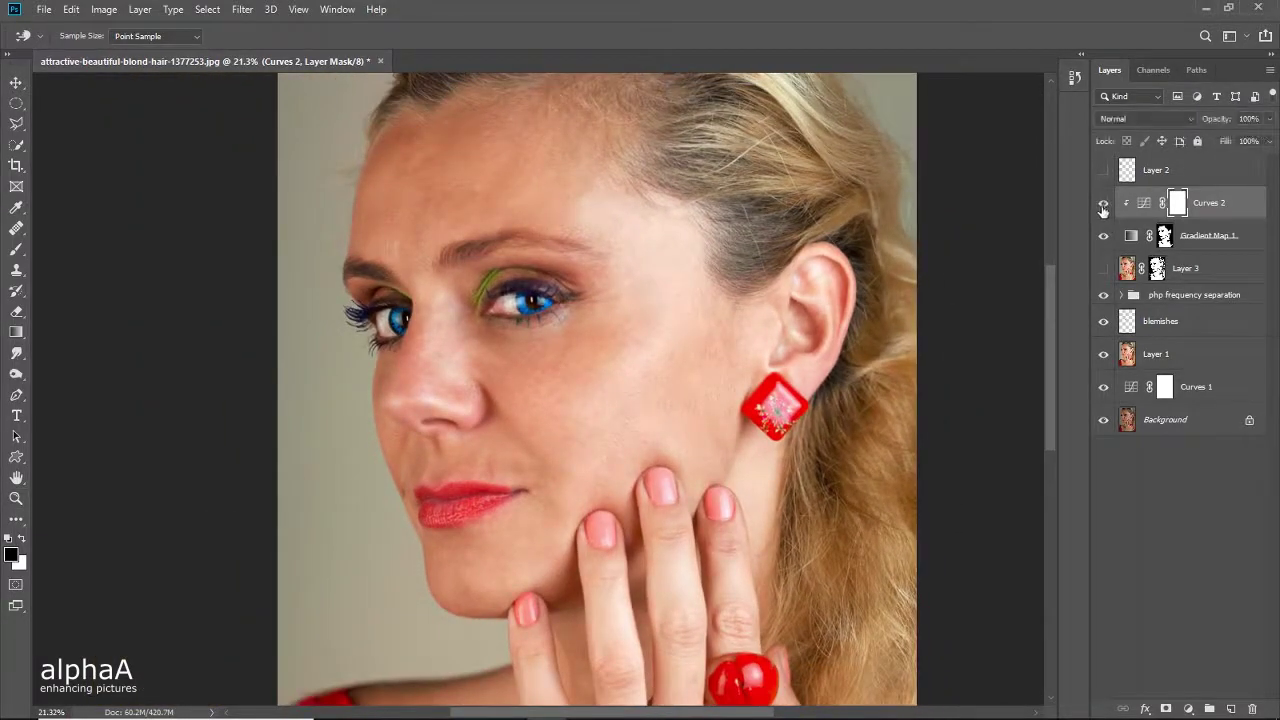
{"action": "left_click_drag", "start_coordinate": [629, 343], "coordinate": [646, 343]}
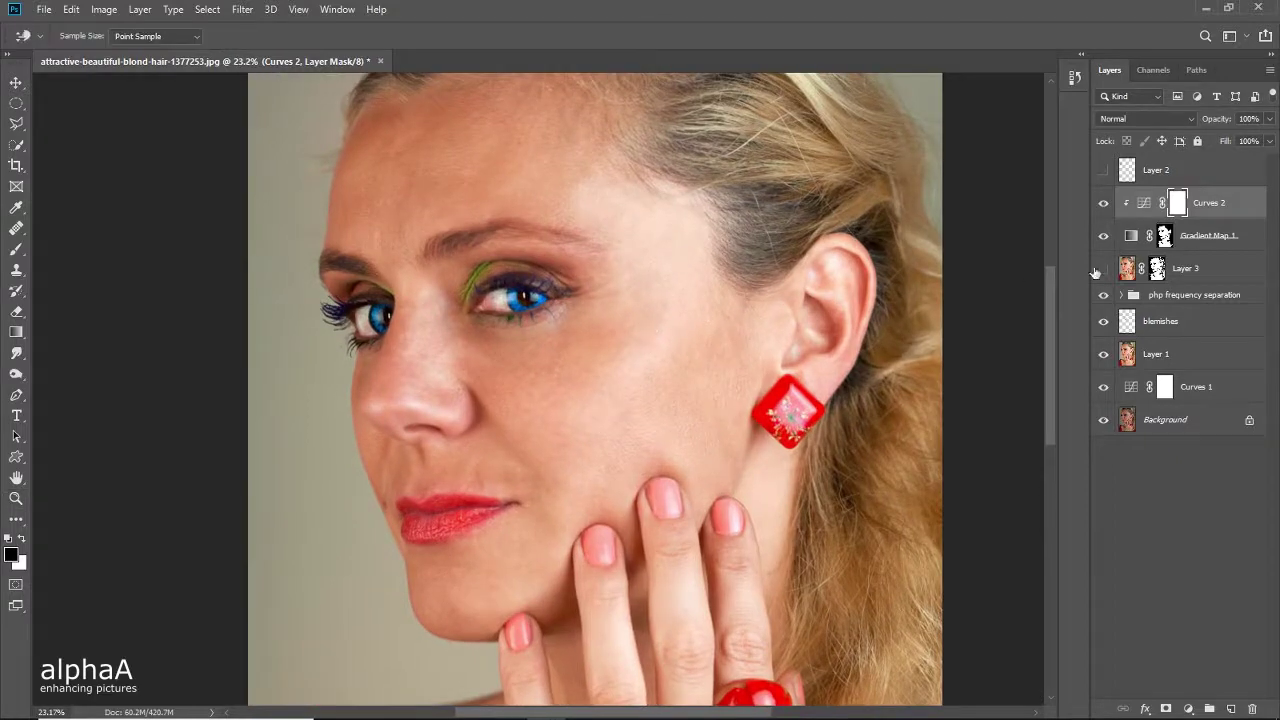
Step: Add an unclipped Curves adjustment and brighten the cheek tones in RGB from input 218 to output 231
{"action": "left_click", "coordinate": [1190, 706]}
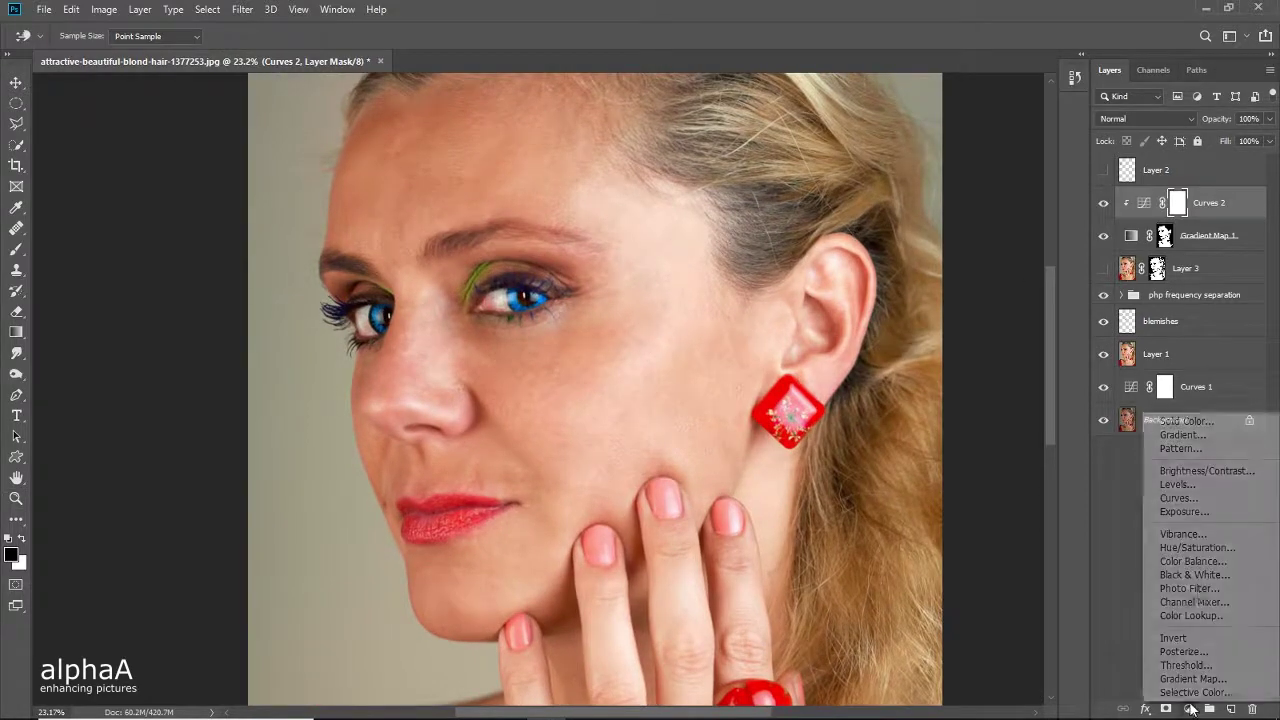
{"action": "left_click", "coordinate": [1178, 498]}
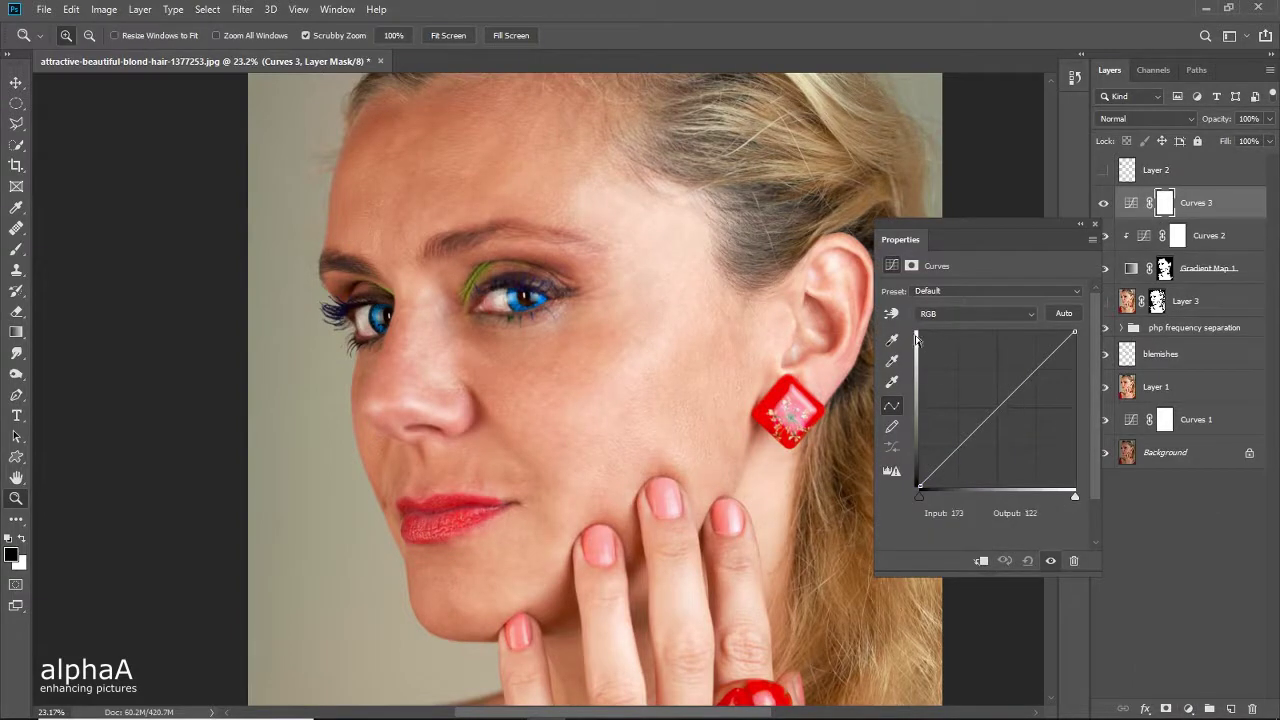
{"action": "left_click", "coordinate": [891, 313]}
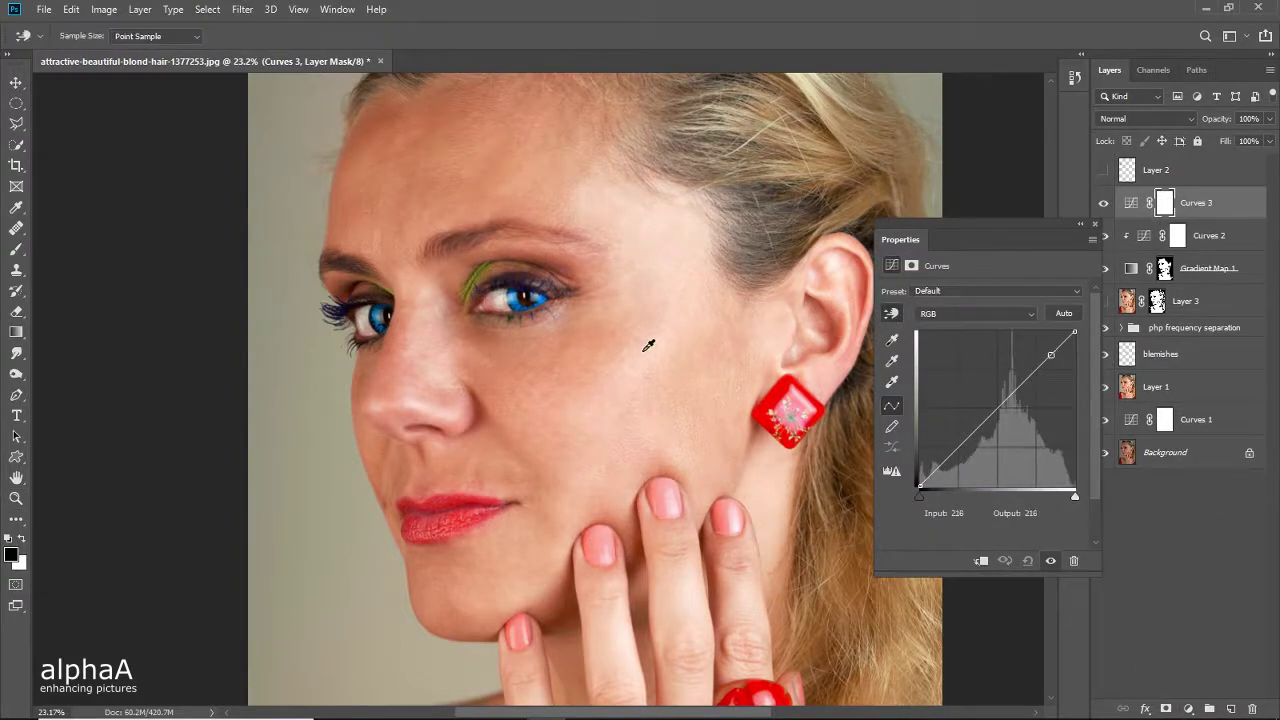
{"action": "left_click_drag", "start_coordinate": [648, 349], "coordinate": [646, 340]}
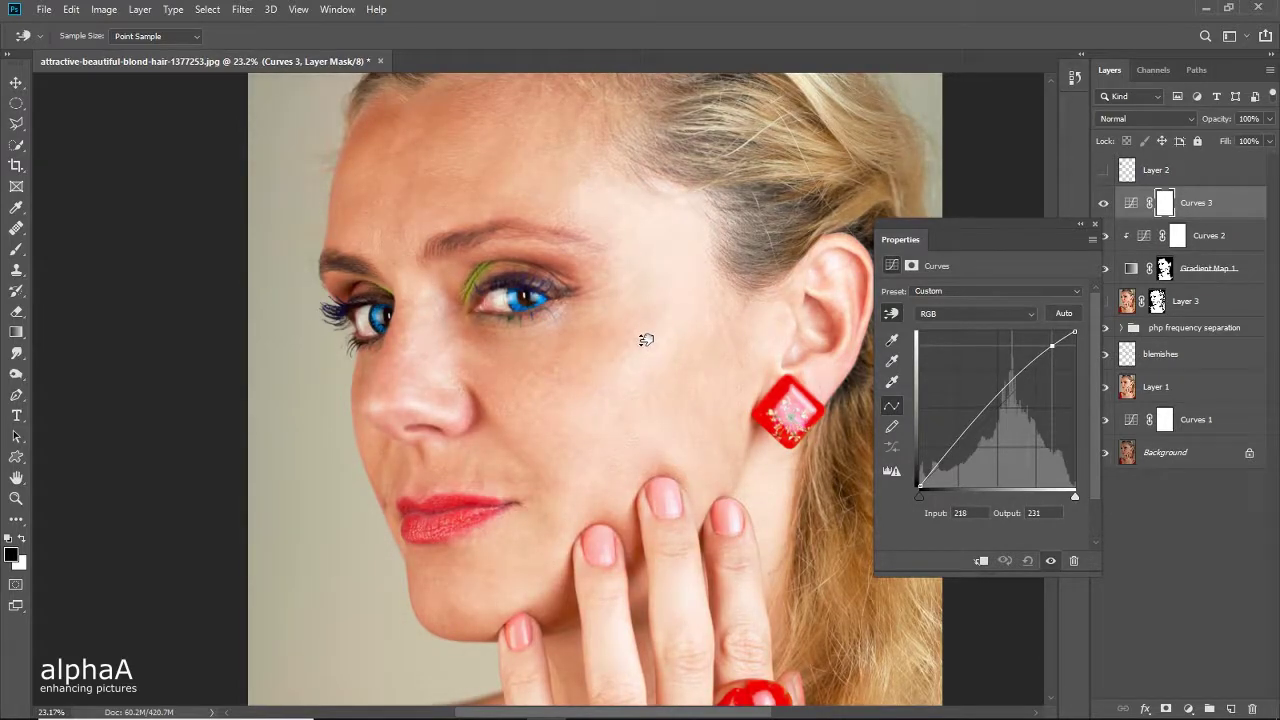
Step: Split the brightening curve's Blend If highlights for the underlying layer at 134 / 205 and compare the portrait with the layer off and on
{"action": "left_click", "coordinate": [1246, 212]}
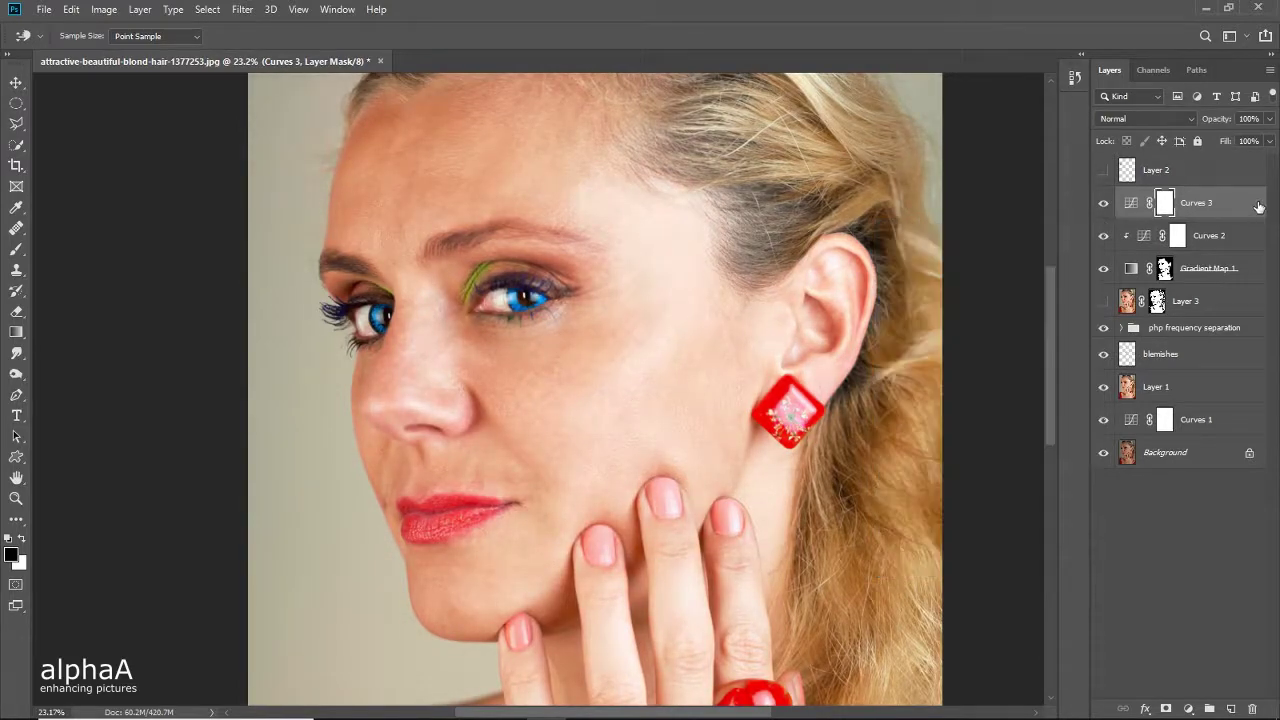
{"action": "double_click", "coordinate": [1246, 212]}
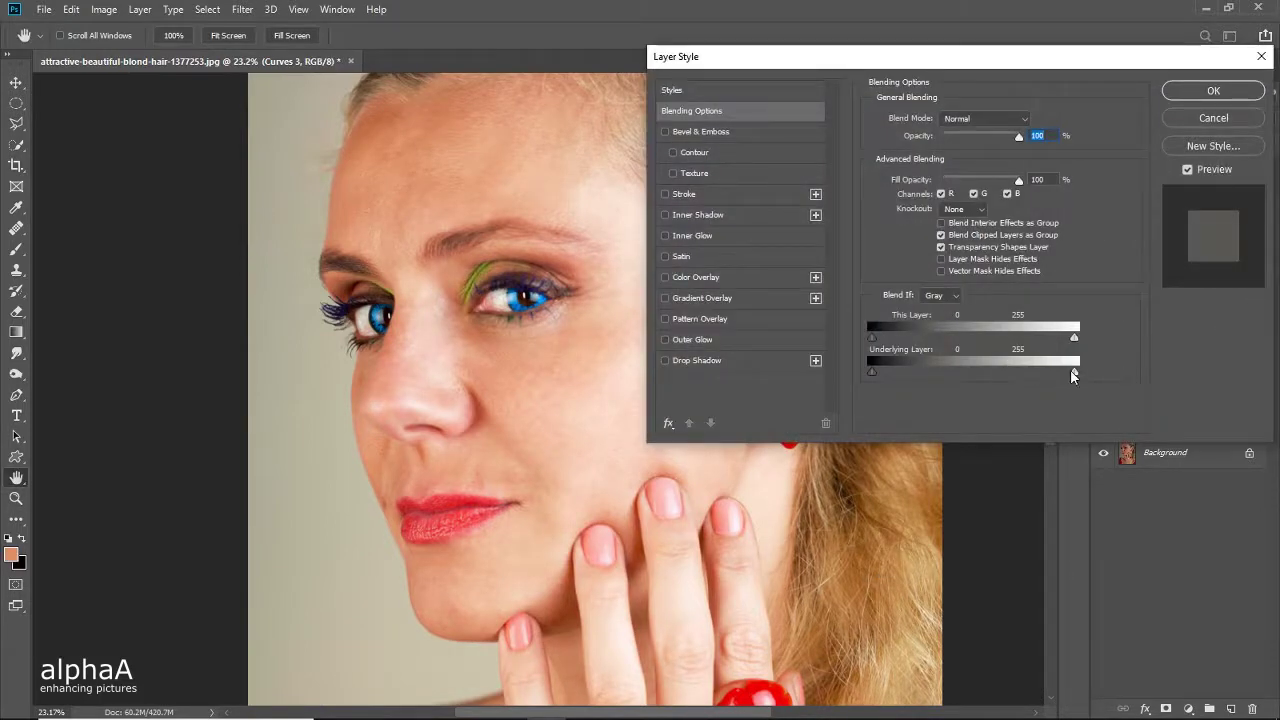
{"action": "left_click_drag", "start_coordinate": [1073, 372], "coordinate": [979, 375]}
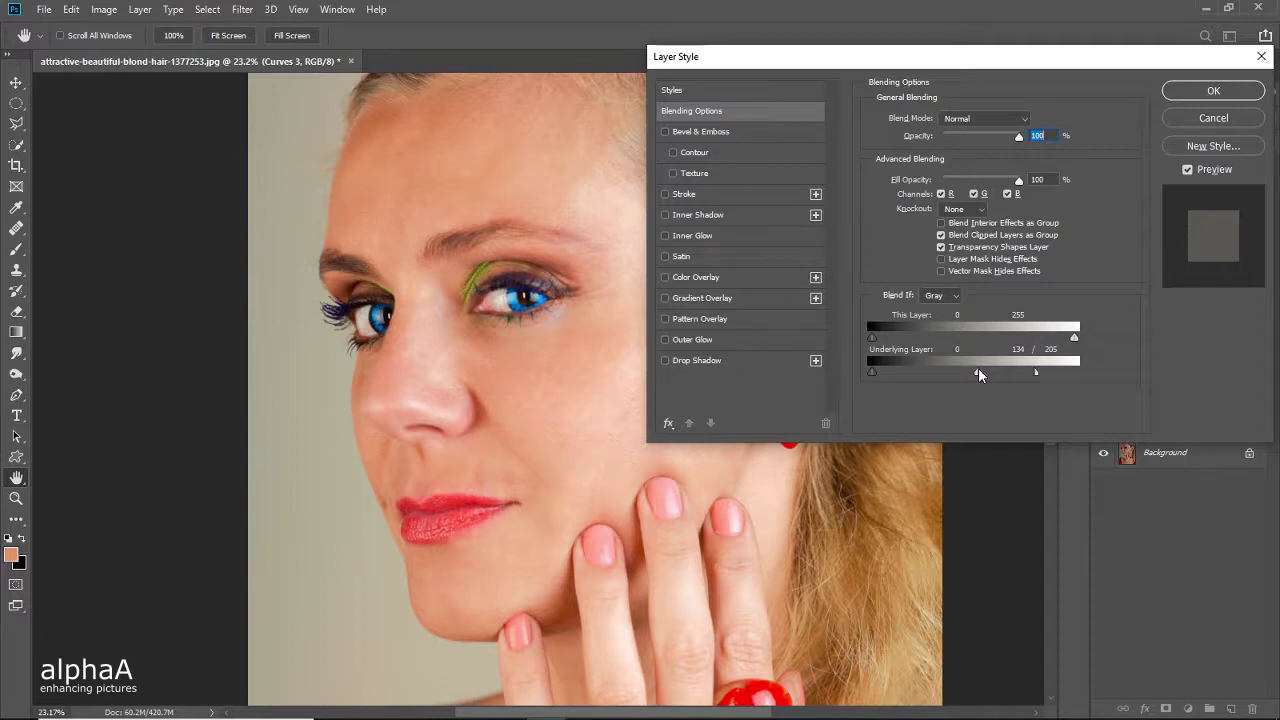
{"action": "left_click", "coordinate": [1228, 92]}
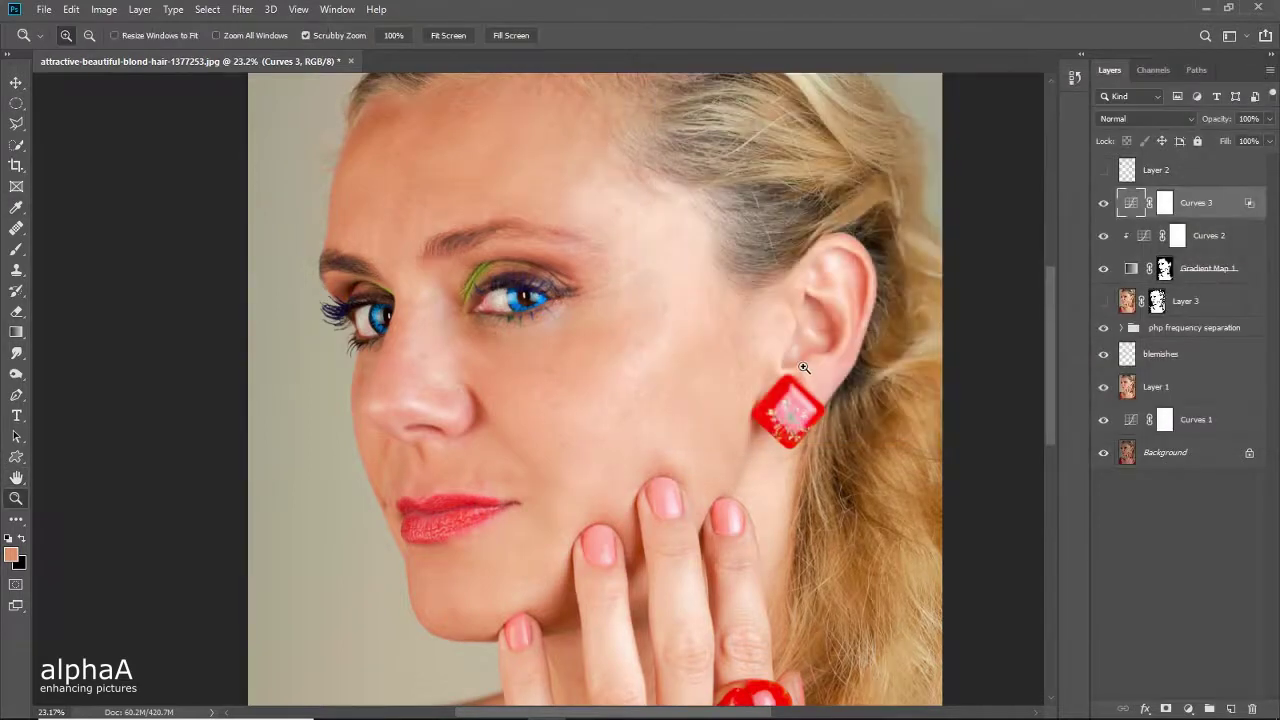
{"action": "left_click_drag", "start_coordinate": [798, 367], "coordinate": [764, 366]}
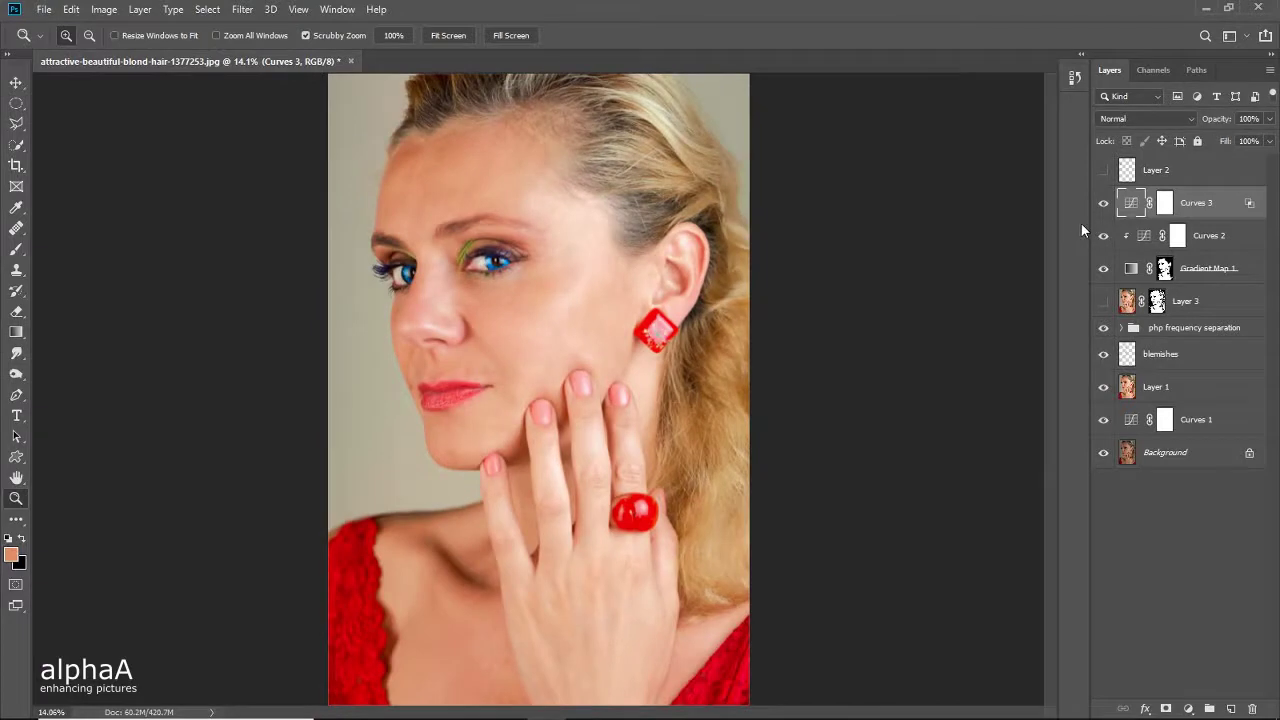
{"action": "left_click", "coordinate": [1103, 203]}
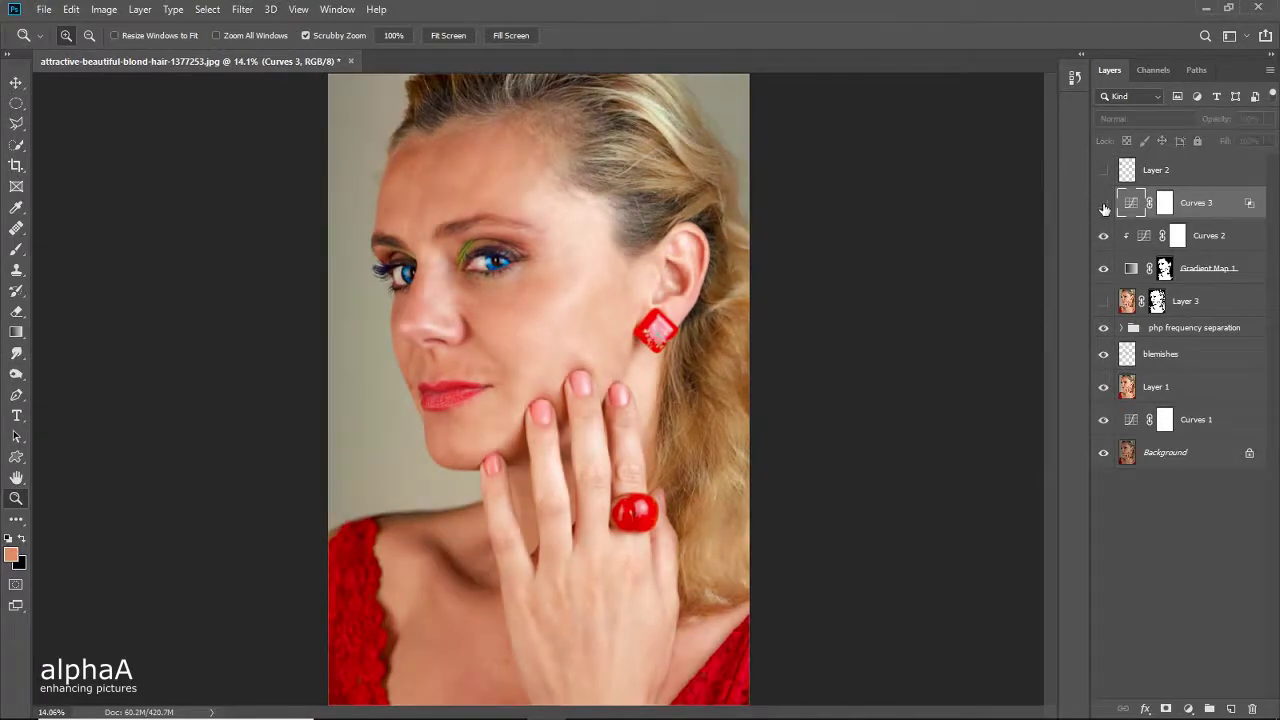
{"action": "left_click", "coordinate": [1103, 204]}
{"action": "left_click", "coordinate": [1103, 204]}
{"action": "left_click", "coordinate": [1104, 205]}
{"action": "left_click_drag", "start_coordinate": [714, 320], "coordinate": [697, 320]}
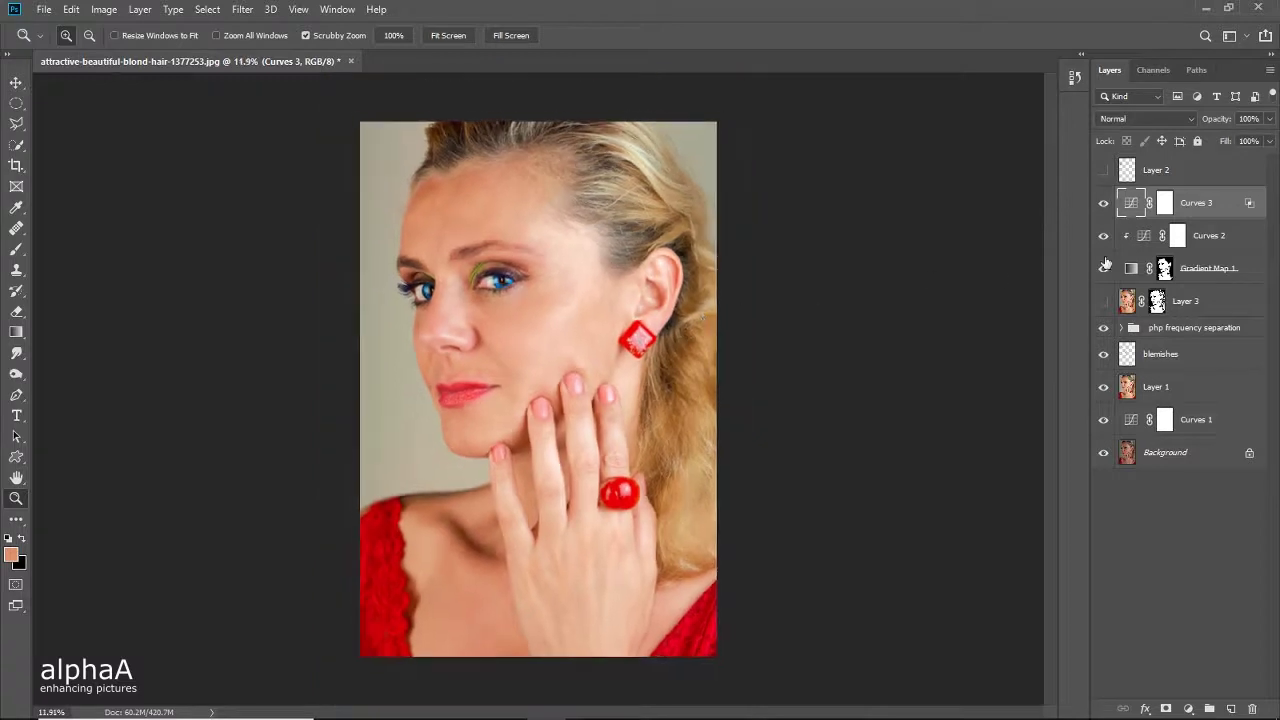
Step: Reduce the brightening Curves layer's opacity to 64% and compare the portrait with the layer off and on
{"action": "left_click_drag", "start_coordinate": [1220, 125], "coordinate": [1132, 128]}
{"action": "left_click_drag", "start_coordinate": [580, 318], "coordinate": [588, 316]}
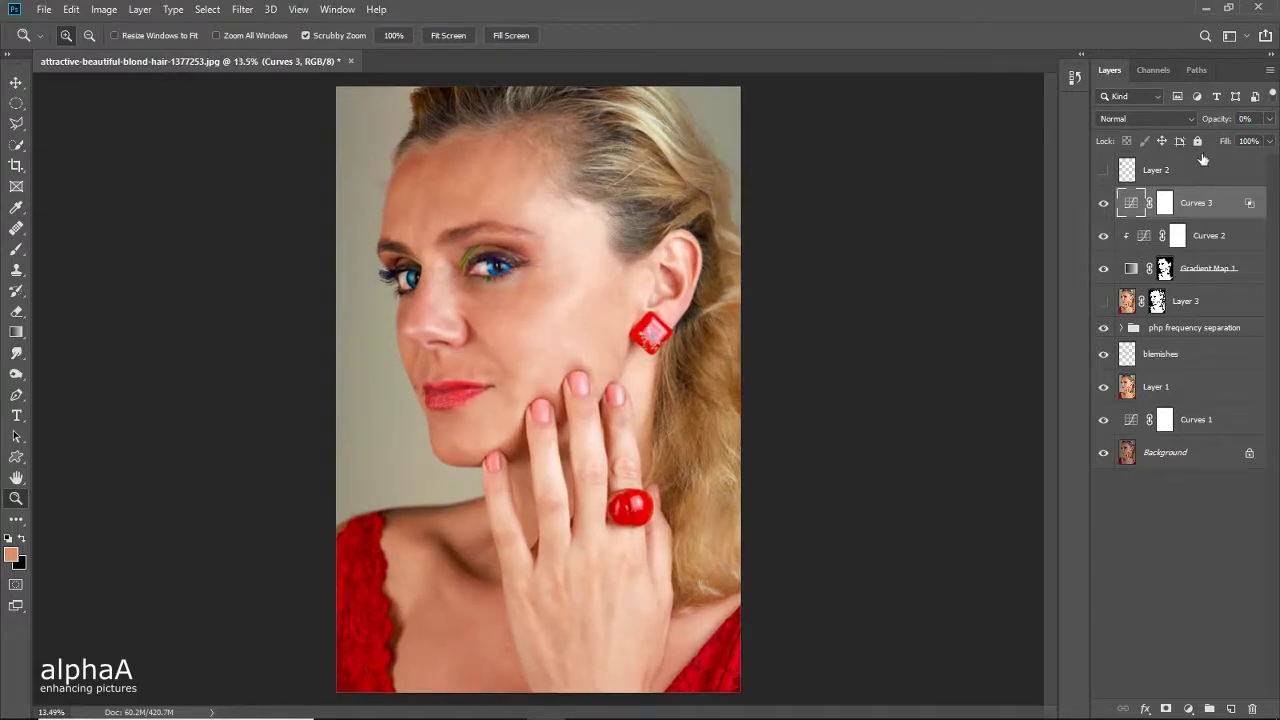
{"action": "left_click", "coordinate": [1245, 119]}
{"action": "type", "text": "60"}
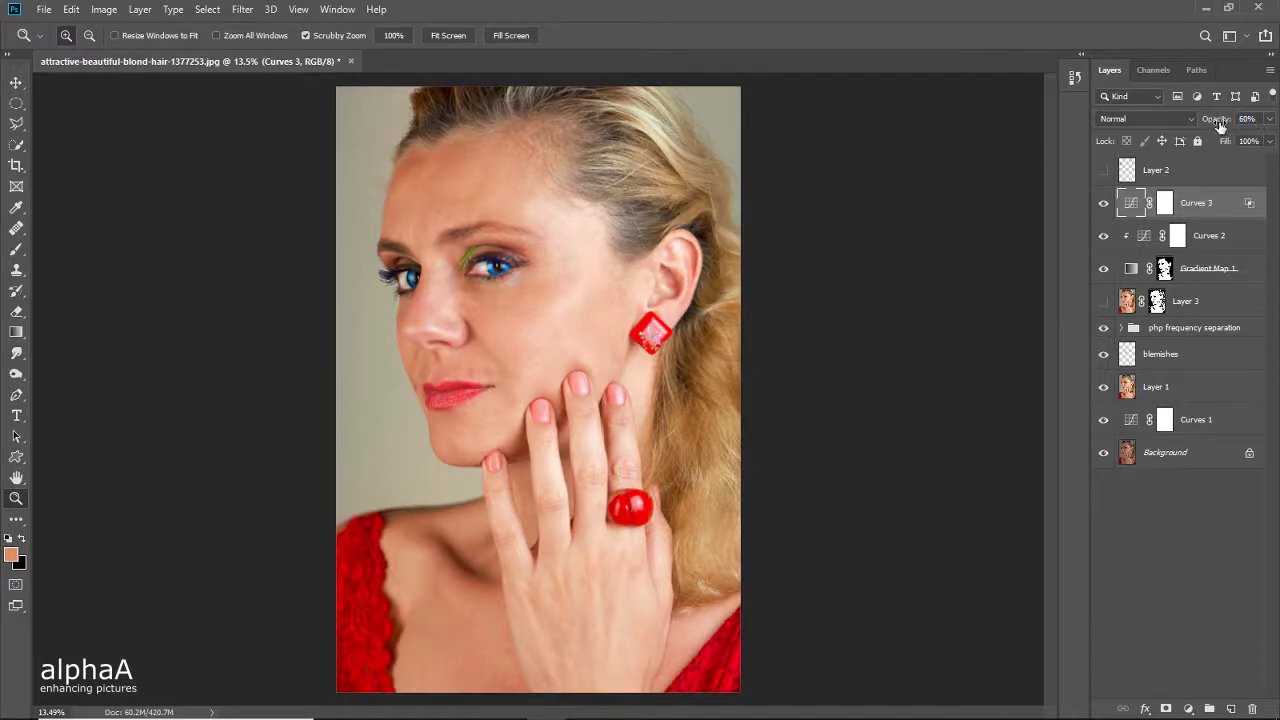
{"action": "left_click_drag", "start_coordinate": [1216, 125], "coordinate": [1220, 125]}
{"action": "left_click", "coordinate": [1104, 203]}
{"action": "left_click", "coordinate": [1104, 203]}
Step: Add another Curves adjustment for contrast, lifting the highlights from input 186 to output 198 and lowering the shadows slightly
{"action": "left_click_drag", "start_coordinate": [520, 350], "coordinate": [594, 386]}
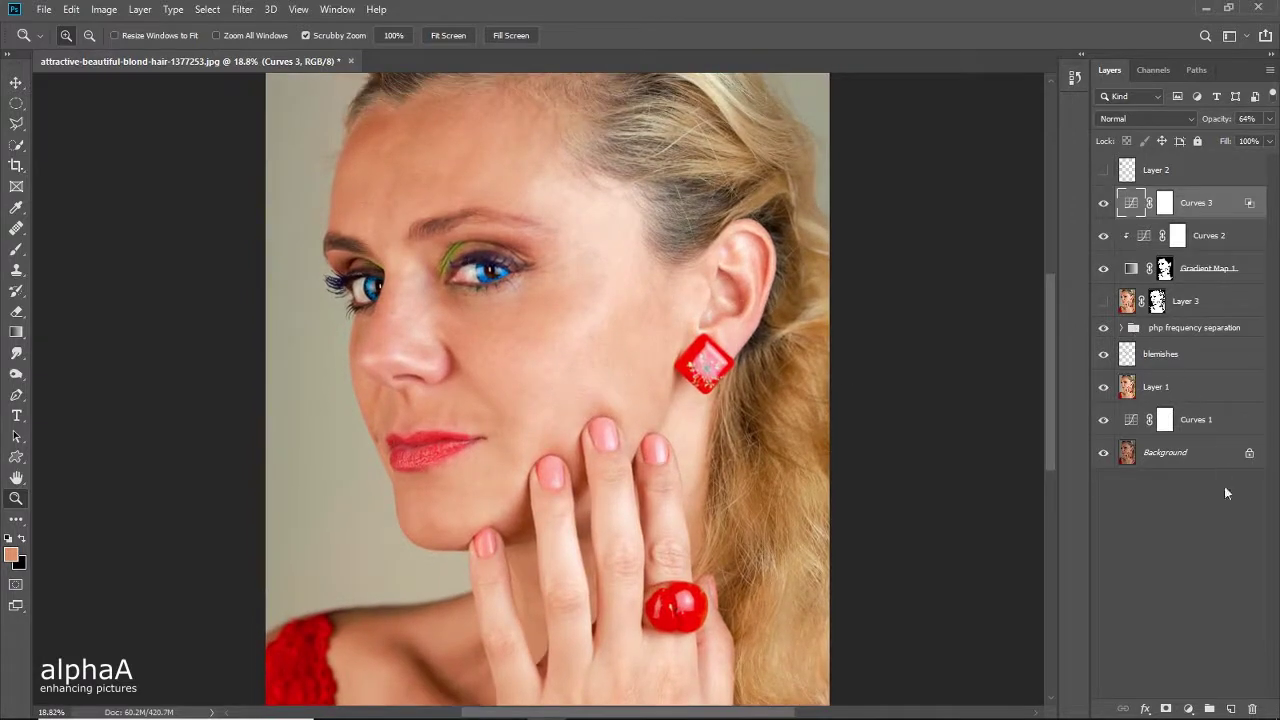
{"action": "left_click", "coordinate": [1188, 708]}
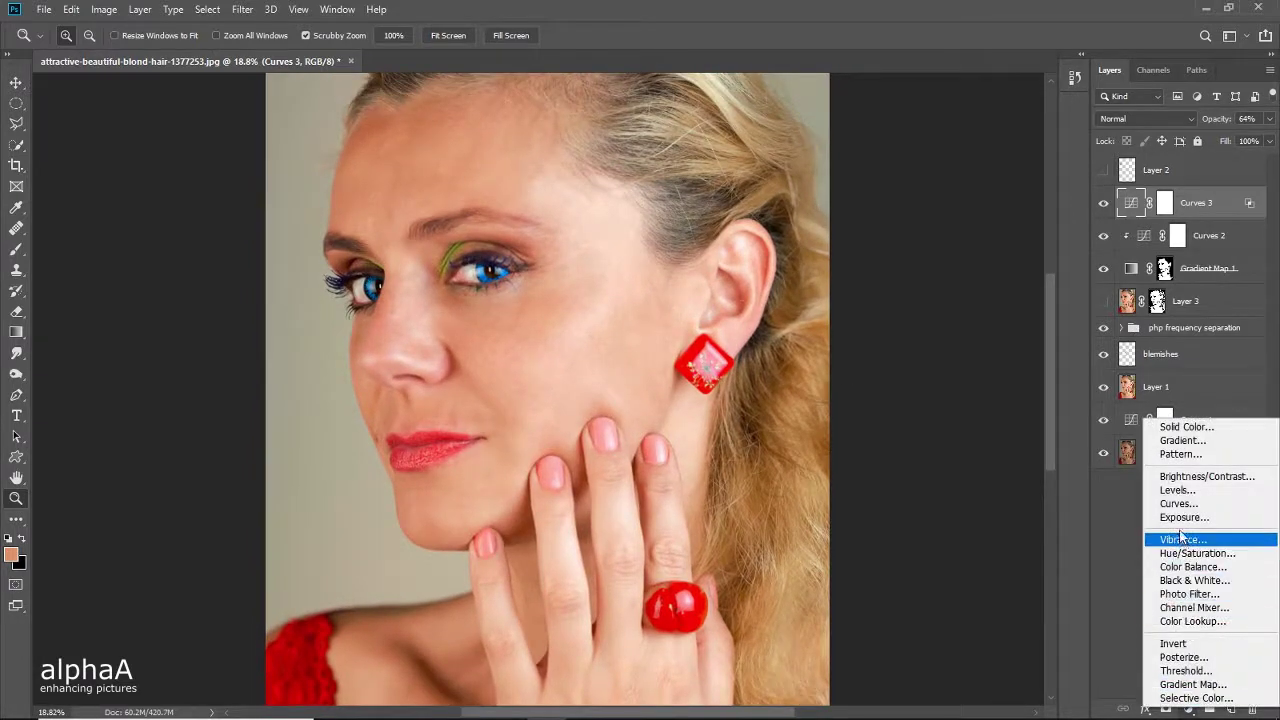
{"action": "left_click", "coordinate": [1178, 504]}
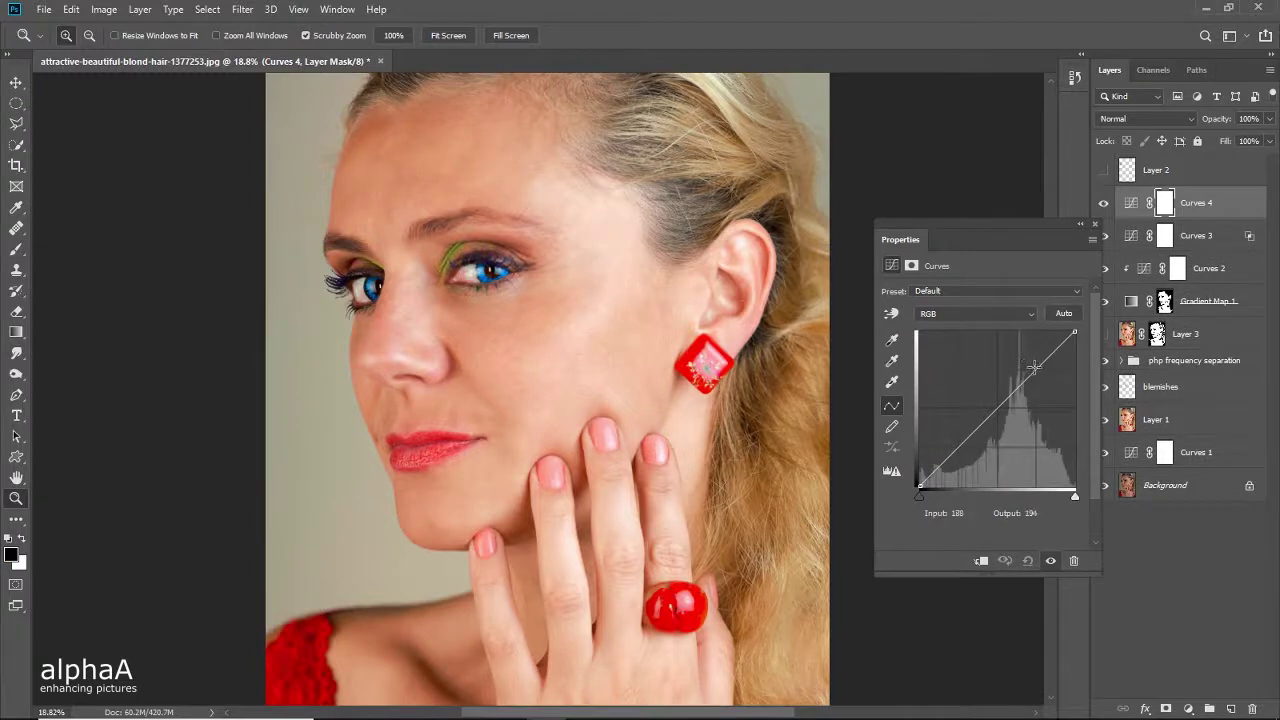
{"action": "left_click_drag", "start_coordinate": [1034, 367], "coordinate": [1033, 366]}
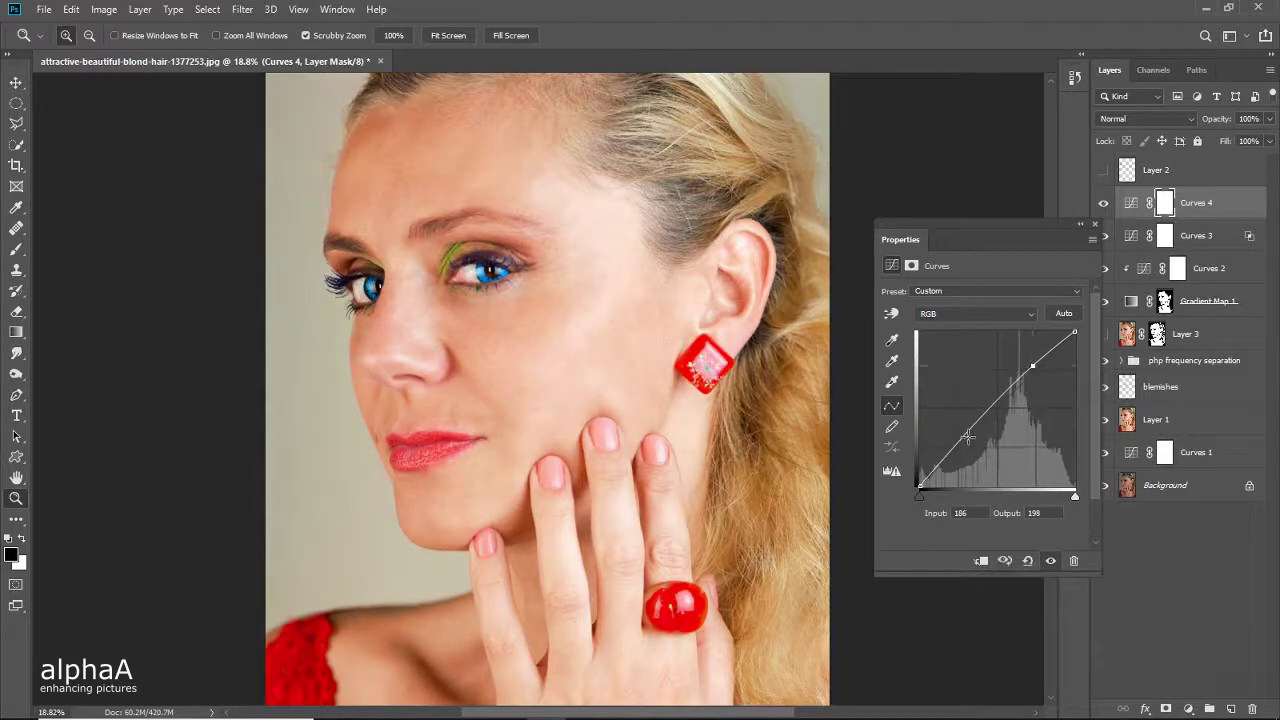
{"action": "left_click_drag", "start_coordinate": [965, 439], "coordinate": [963, 443]}
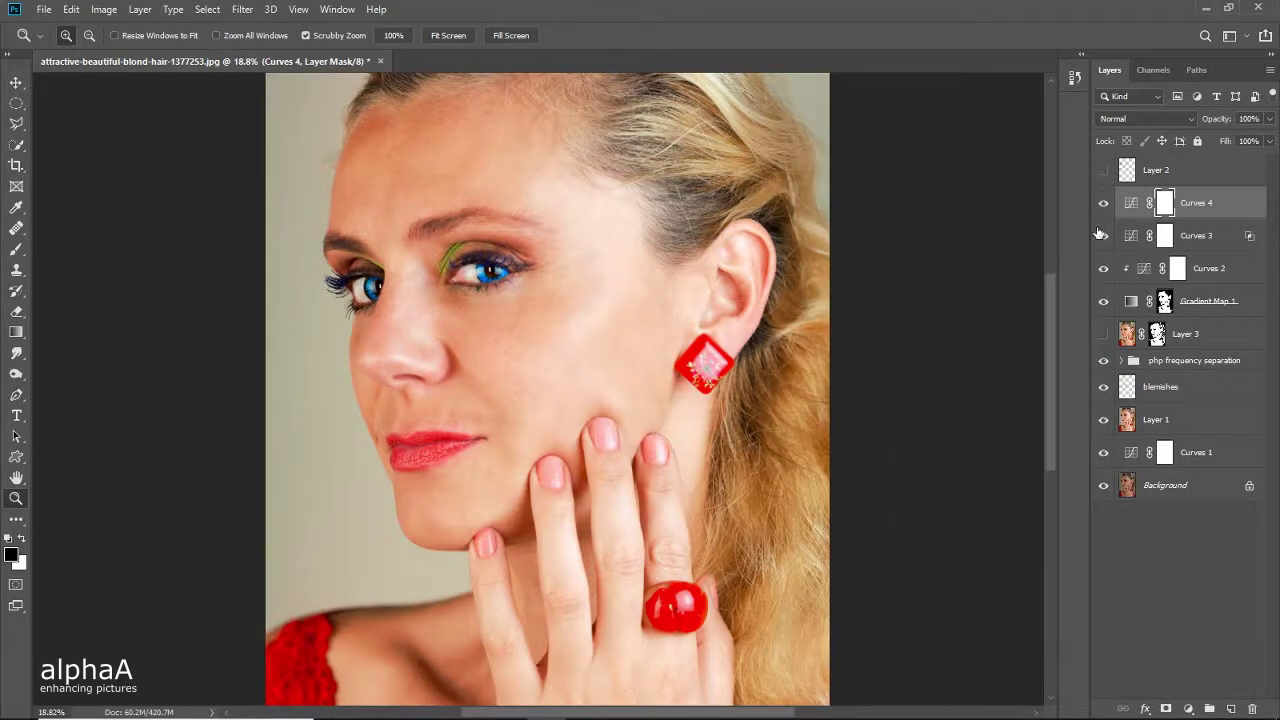
{"action": "left_click", "coordinate": [1095, 225]}
{"action": "left_click", "coordinate": [449, 36]}
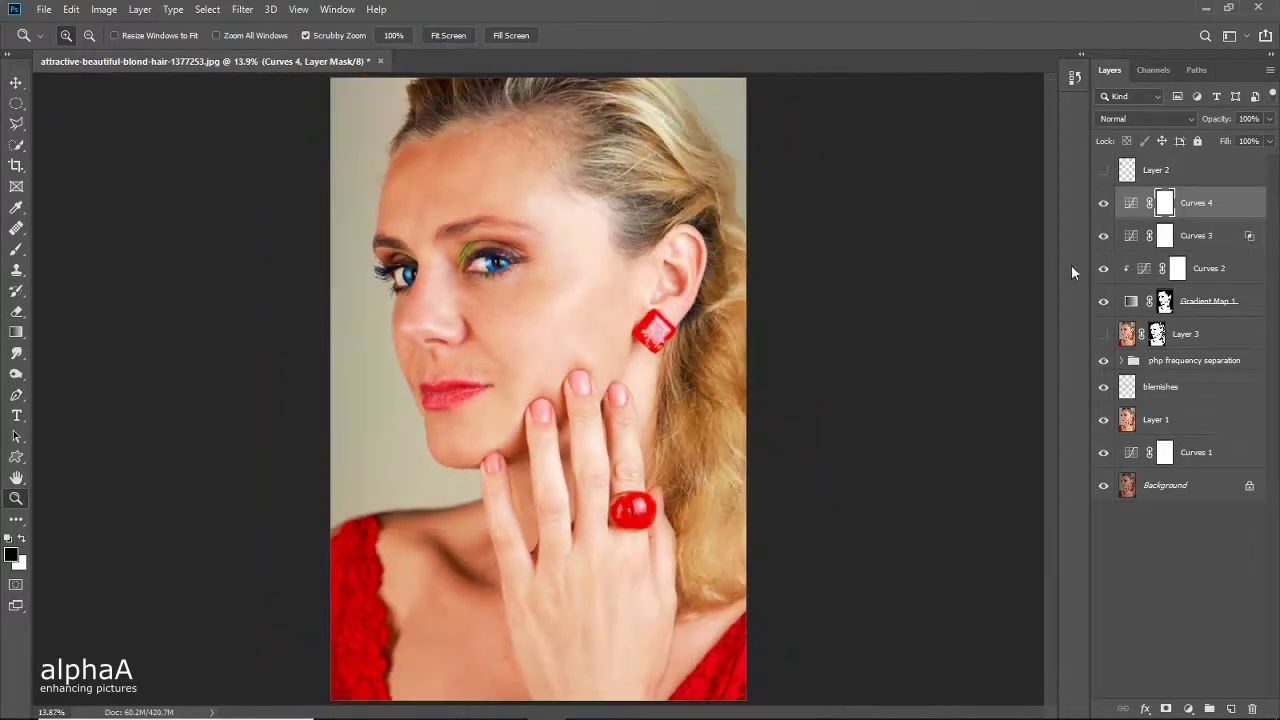
Step: Add a Hue/Saturation adjustment above the contrast Curves, reduce its master saturation slightly, and compare the portrait with it off and on
{"action": "left_click", "coordinate": [1104, 205]}
{"action": "left_click", "coordinate": [1104, 205]}
{"action": "left_click", "coordinate": [1189, 707]}
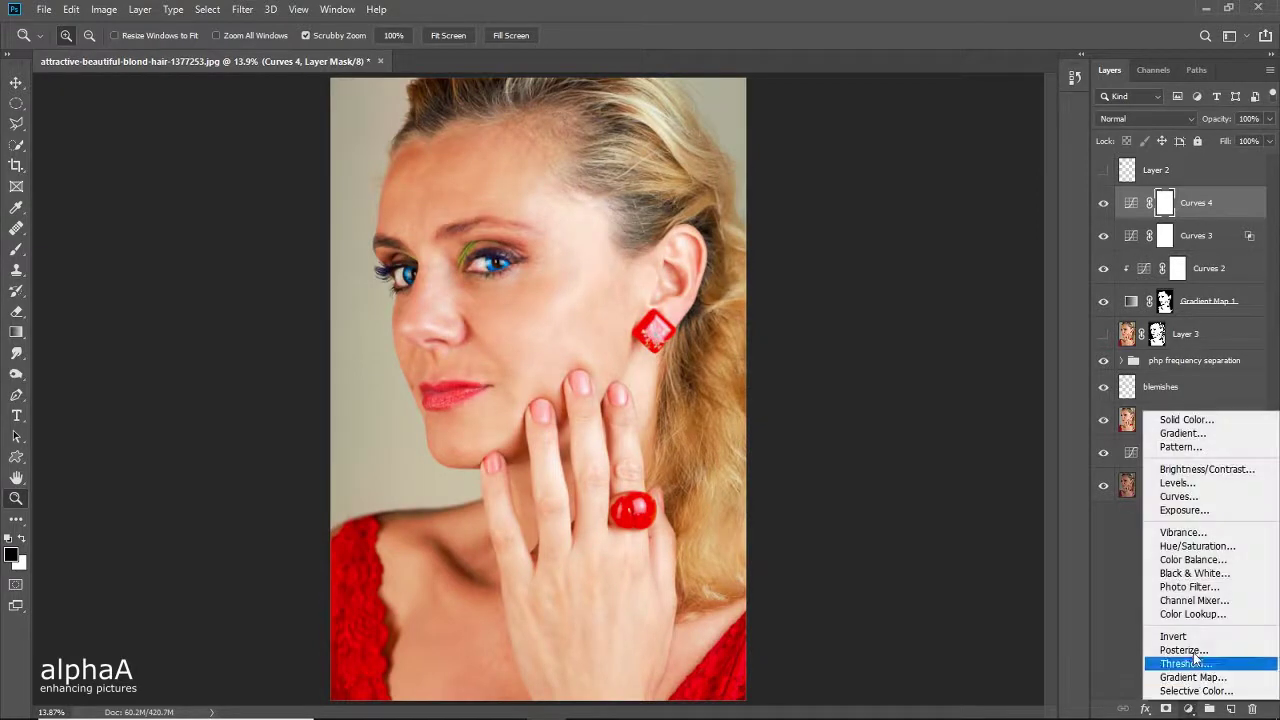
{"action": "left_click", "coordinate": [1197, 547]}
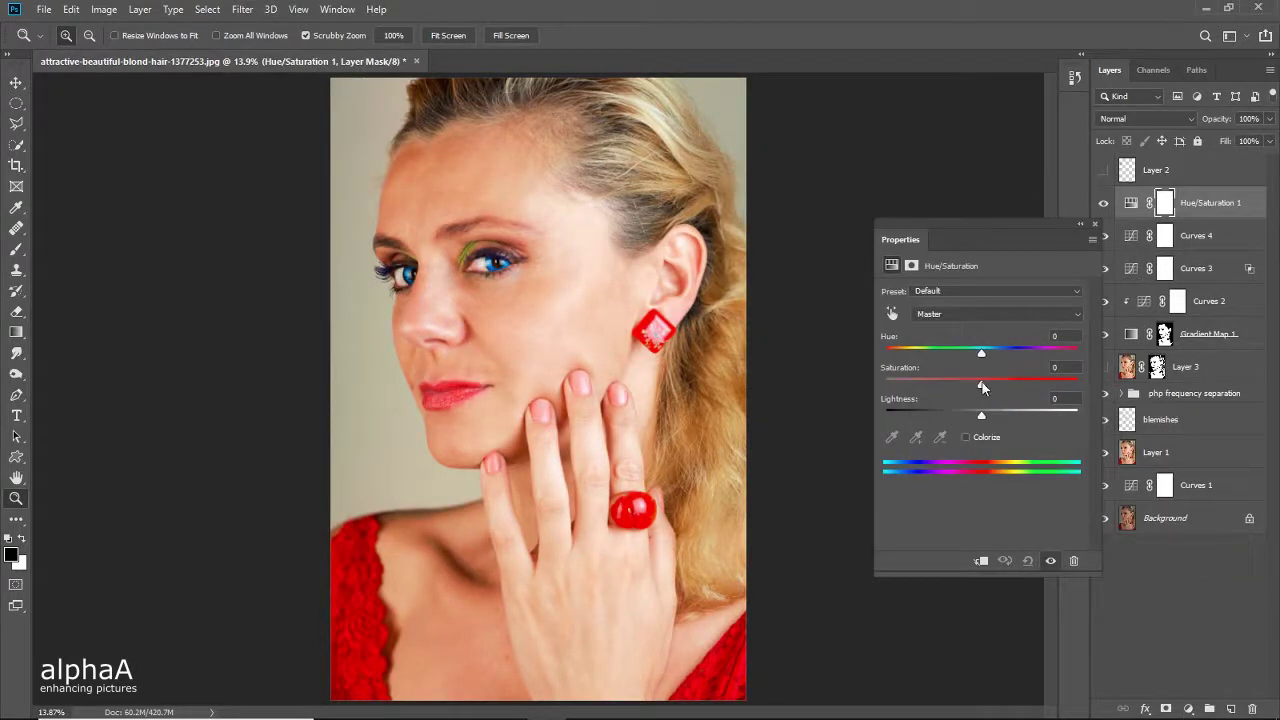
{"action": "left_click_drag", "start_coordinate": [982, 386], "coordinate": [969, 386]}
{"action": "left_click", "coordinate": [1097, 224]}
{"action": "left_click", "coordinate": [1104, 203]}
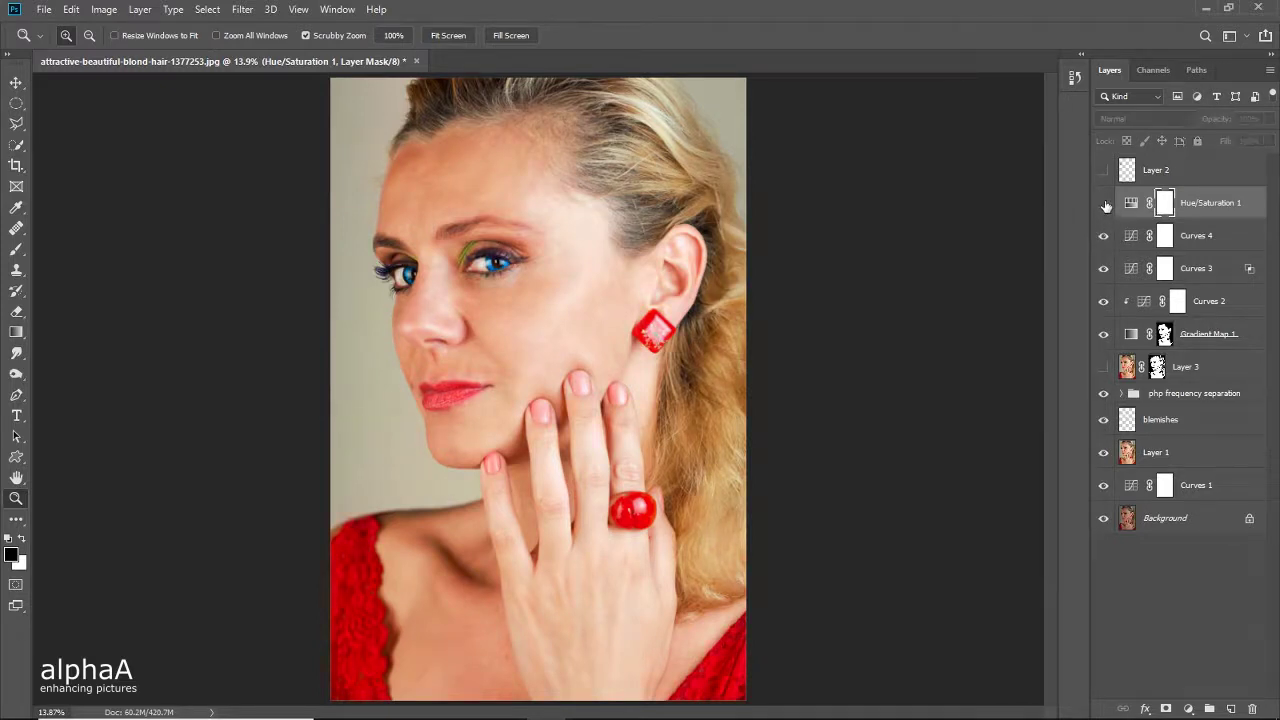
{"action": "left_click", "coordinate": [1104, 205]}
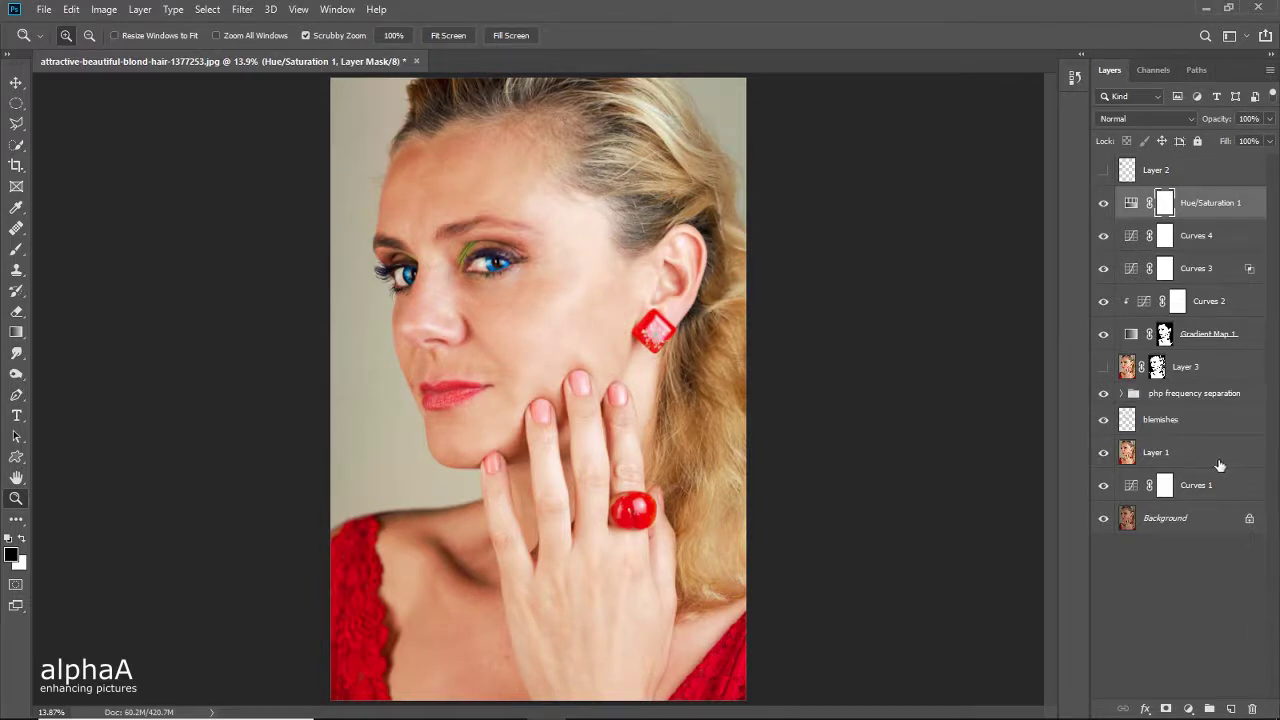
Step: Compare the retouch with the original Background alone, then with the contrast layer Curves 4 off and on
{"action": "left_click", "coordinate": [1104, 518], "text": "alt"}
{"action": "left_click", "coordinate": [1104, 518], "text": "alt"}
{"action": "left_click", "coordinate": [1201, 244]}
{"action": "left_click", "coordinate": [1104, 237]}
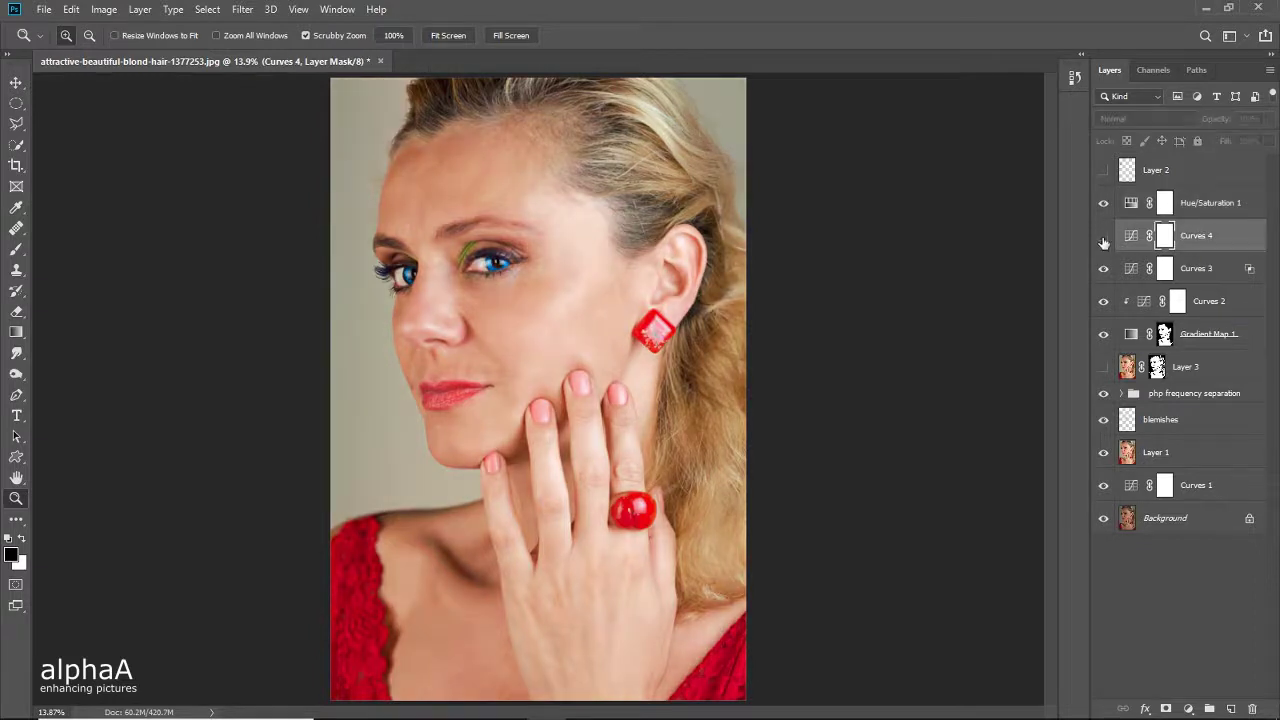
{"action": "left_click", "coordinate": [1104, 237]}
Step: Lower the opacity of Curves 3 to 30% and compare the portrait with that layer off and on
{"action": "left_click", "coordinate": [1197, 270]}
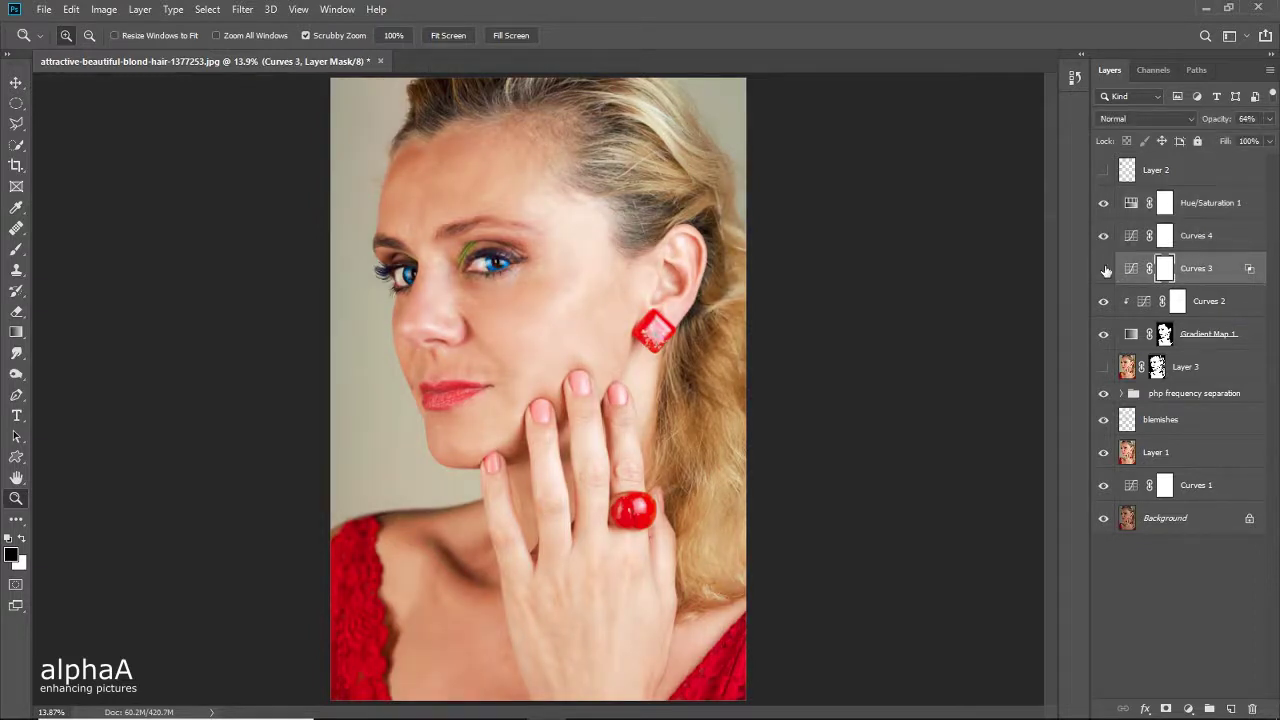
{"action": "left_click", "coordinate": [1104, 270]}
{"action": "left_click", "coordinate": [1104, 270]}
{"action": "left_click", "coordinate": [1131, 268]}
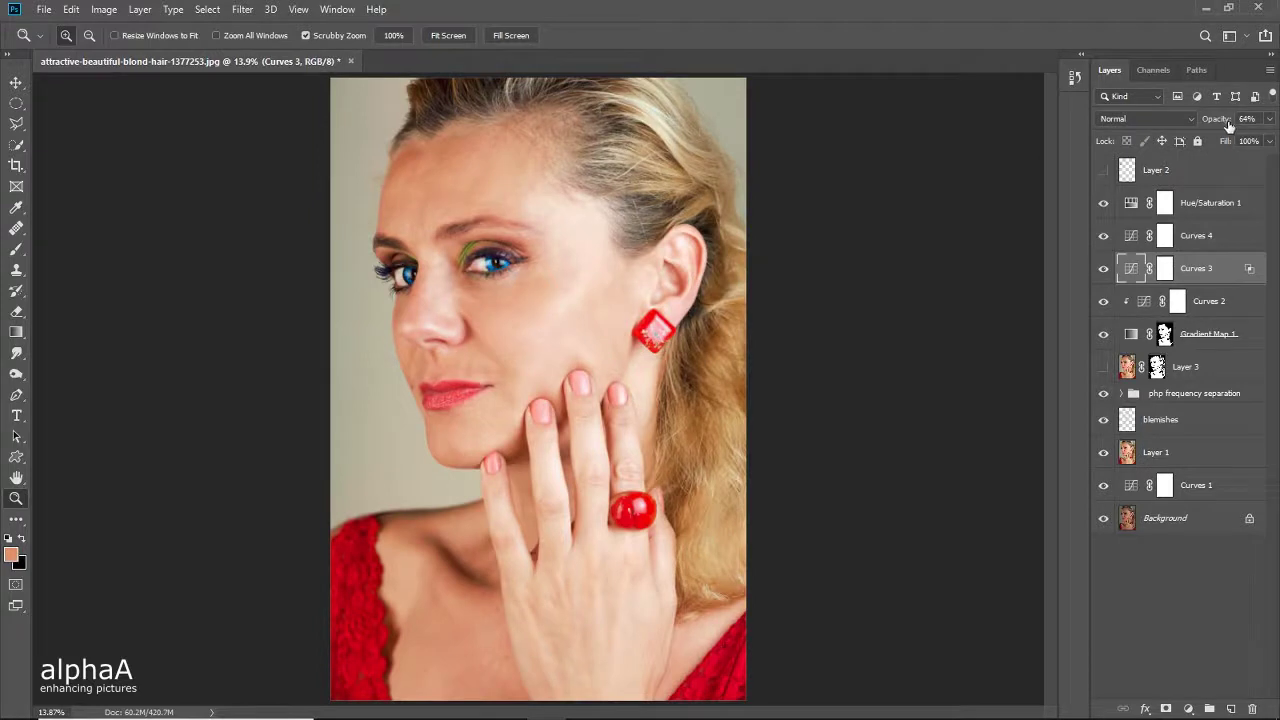
{"action": "left_click_drag", "start_coordinate": [1233, 120], "coordinate": [1198, 124]}
{"action": "left_click", "coordinate": [1104, 270]}
{"action": "left_click", "coordinate": [1104, 270]}
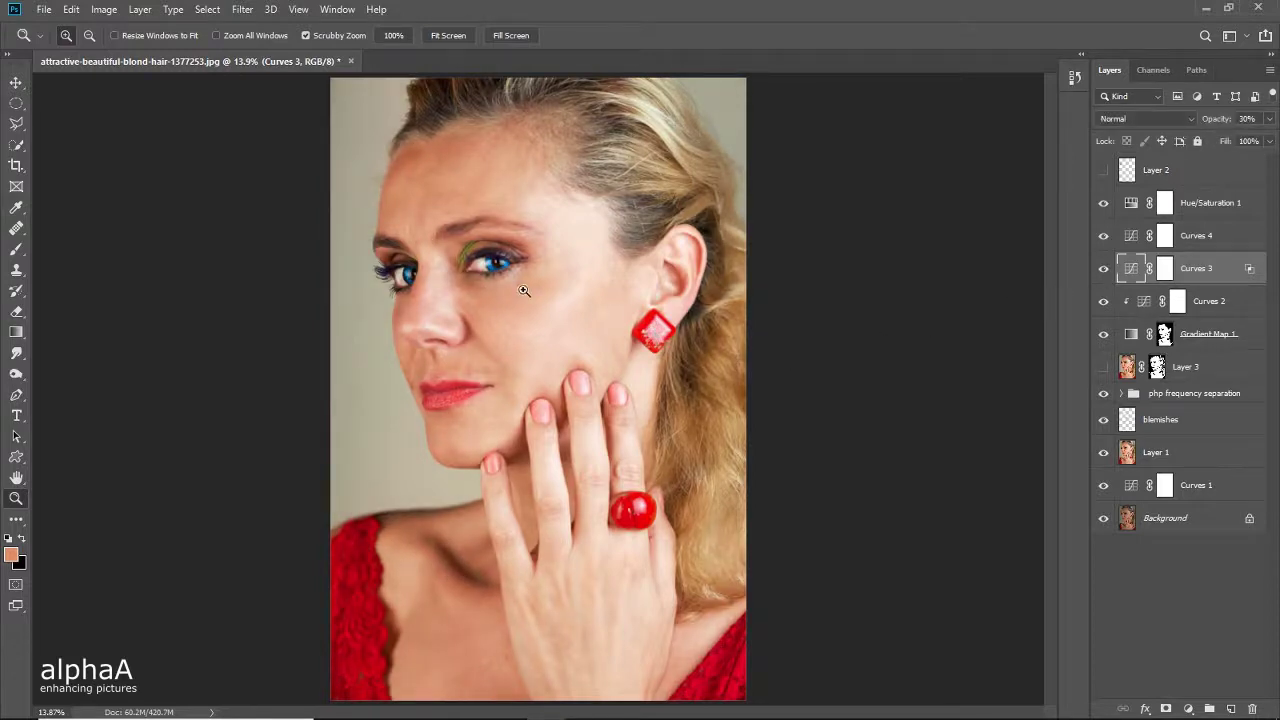
Step: Add a Curves adjustment above Hue/Saturation 1 and brighten the iris tone in RGB from input 140 to output 156
{"action": "left_click_drag", "start_coordinate": [528, 289], "coordinate": [586, 289]}
{"action": "left_click_drag", "start_coordinate": [452, 248], "coordinate": [528, 328]}
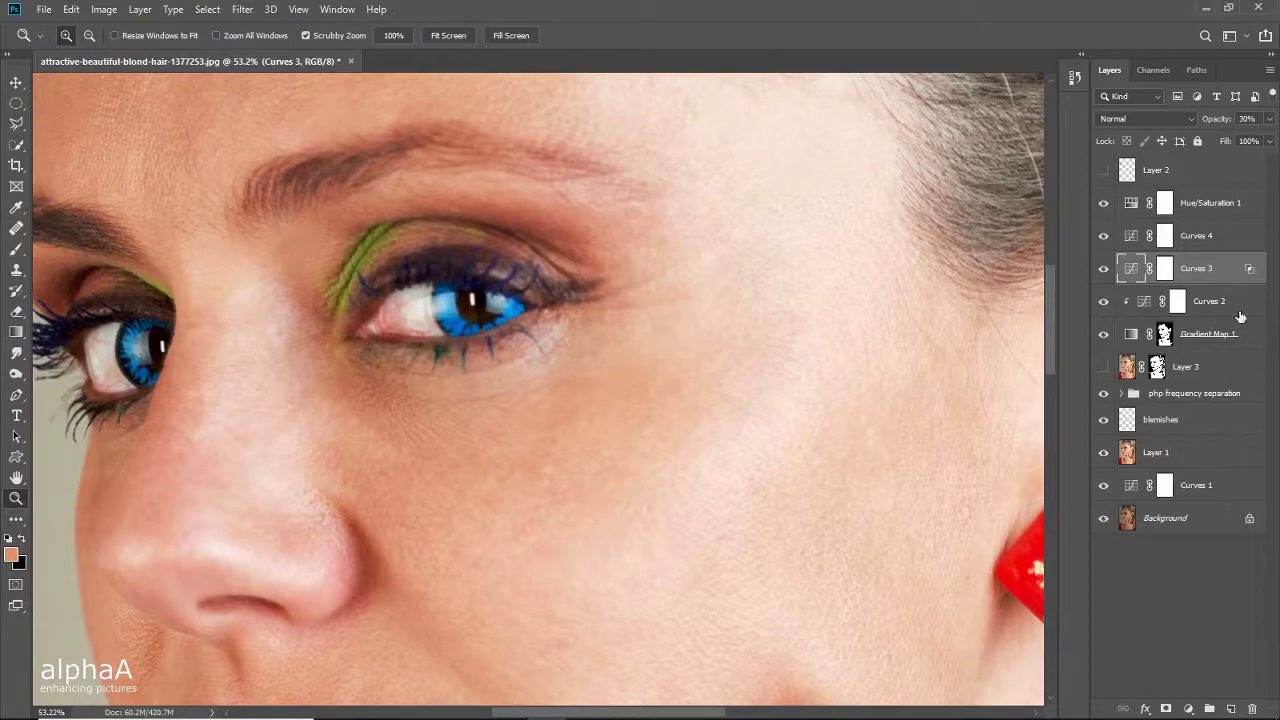
{"action": "left_click", "coordinate": [1206, 208]}
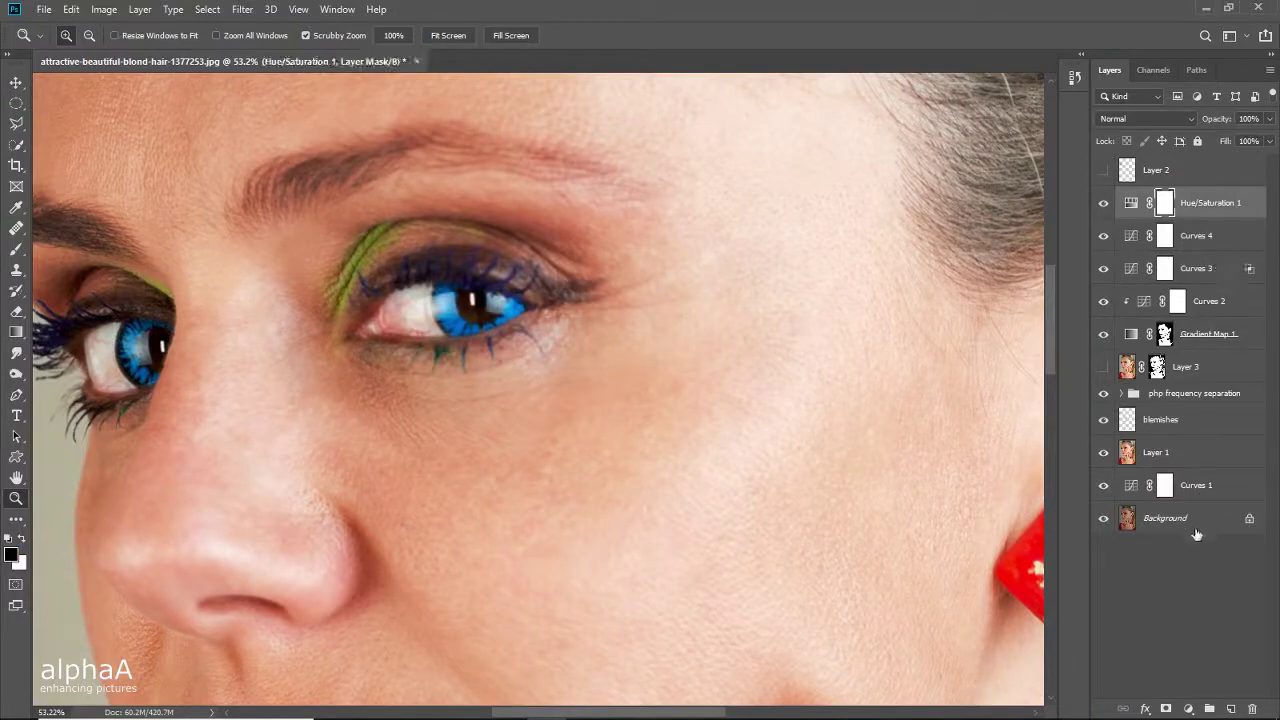
{"action": "left_click", "coordinate": [1188, 711]}
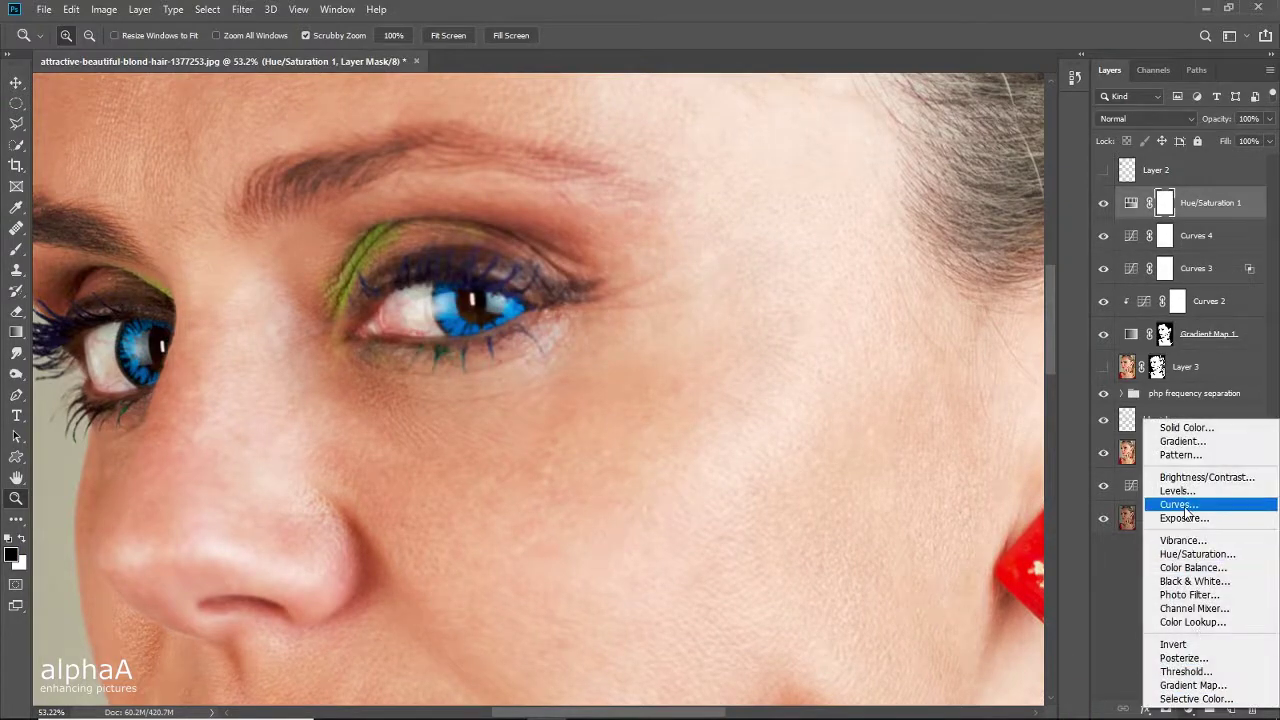
{"action": "left_click", "coordinate": [1180, 507]}
{"action": "left_click", "coordinate": [891, 314]}
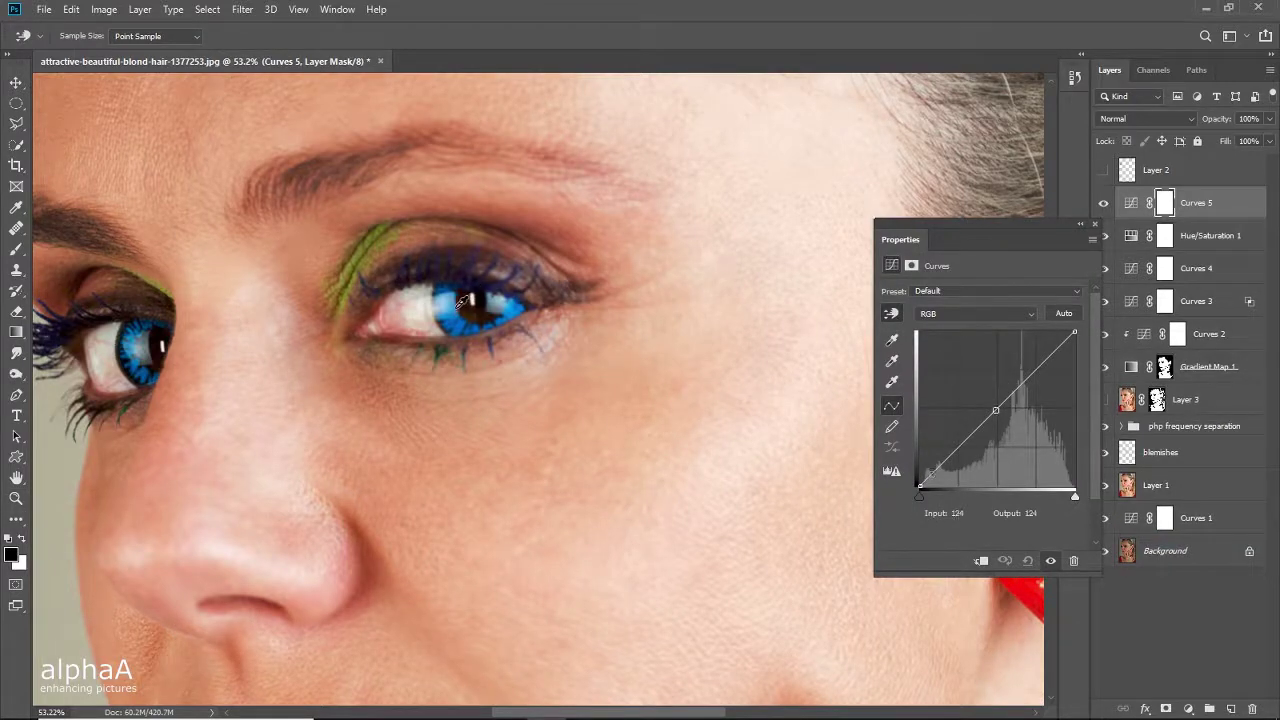
{"action": "left_click_drag", "start_coordinate": [457, 302], "coordinate": [456, 296]}
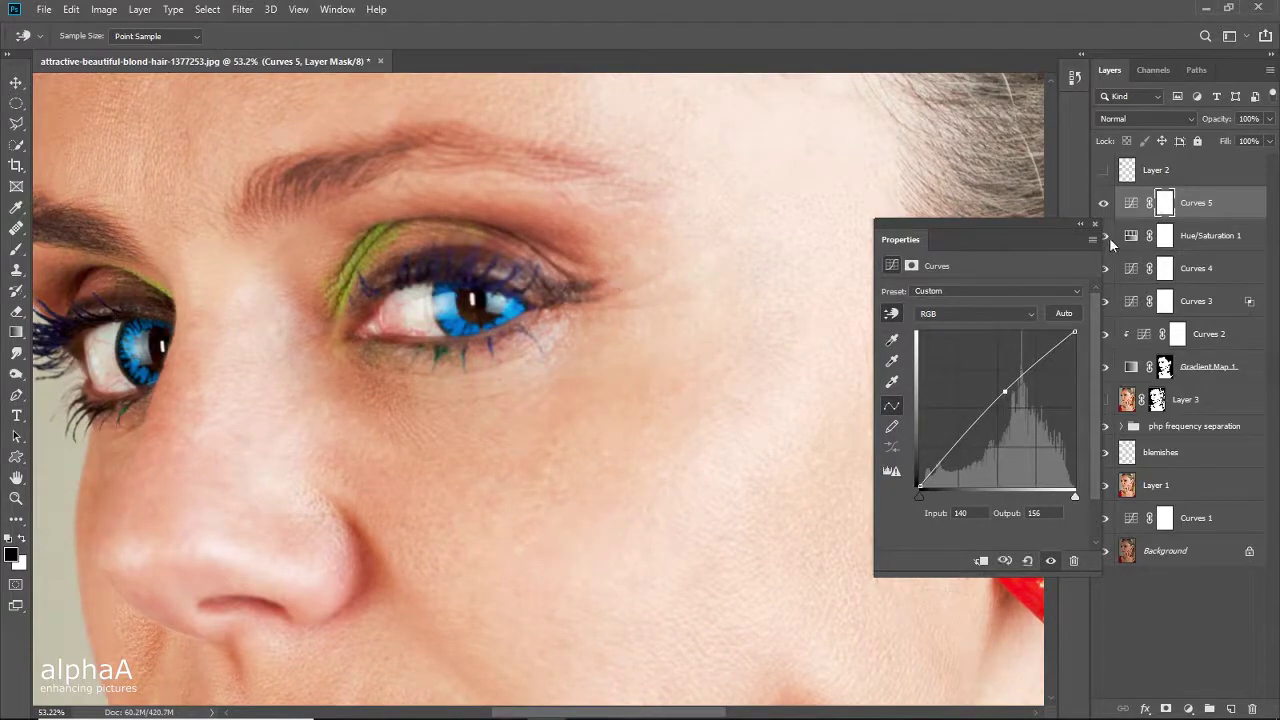
Step: Invert the Curves 5 mask to black and prepare a white brush with flow at 100%
{"action": "double_click", "coordinate": [1167, 209]}
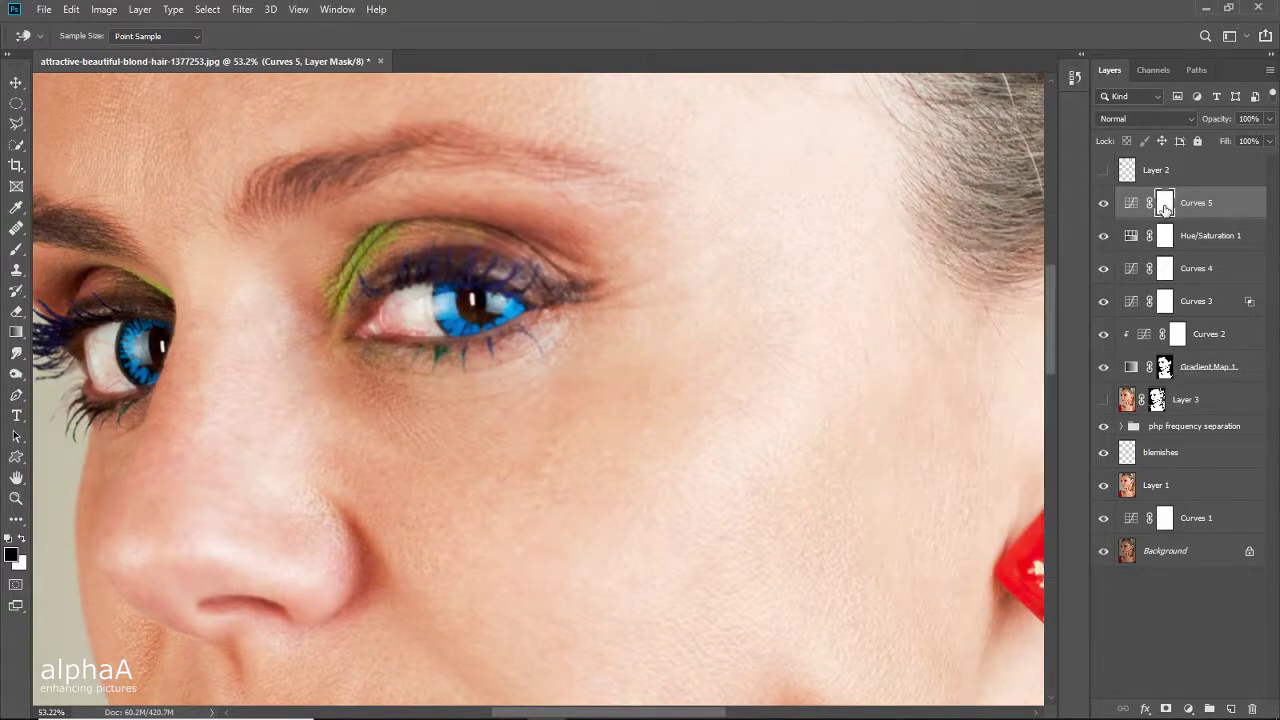
{"action": "key", "text": "ctrl+i"}
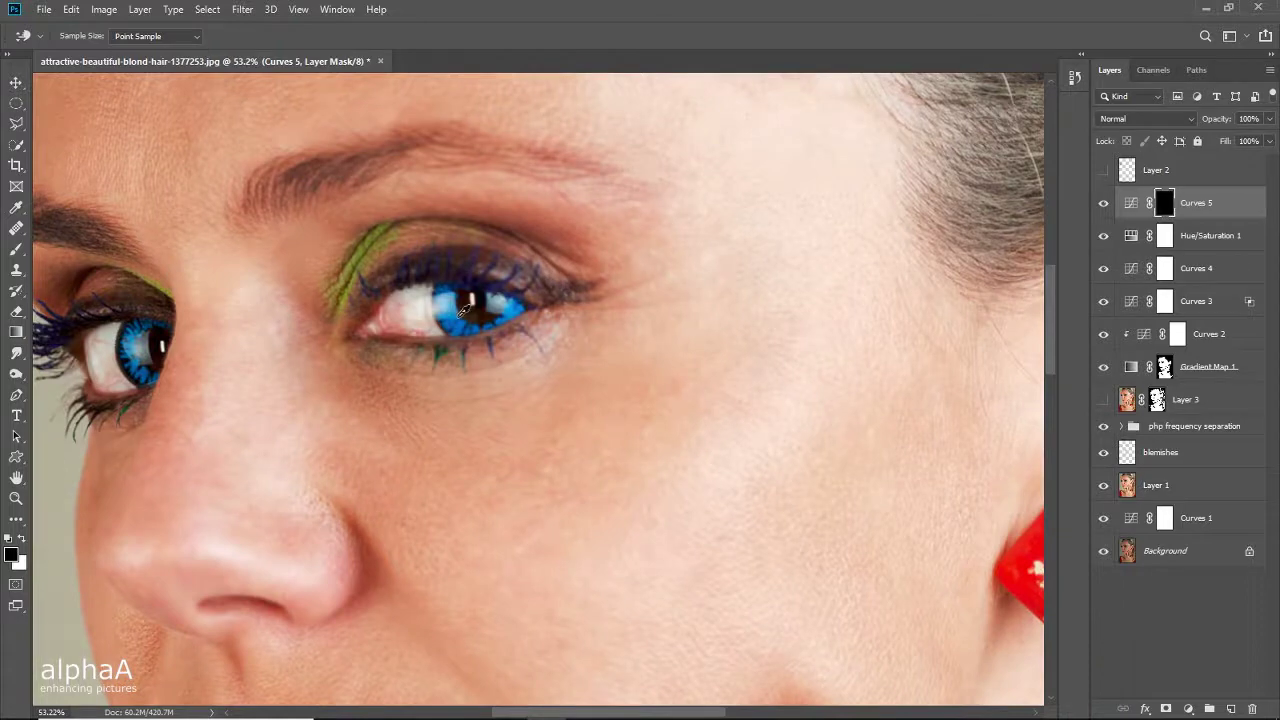
{"action": "key", "text": "b"}
{"action": "mouse_move", "coordinate": [474, 310]}
{"action": "left_mouse_down"}
{"action": "mouse_move", "coordinate": [450, 305]}
{"action": "mouse_move", "coordinate": [474, 312]}
{"action": "left_mouse_up"}
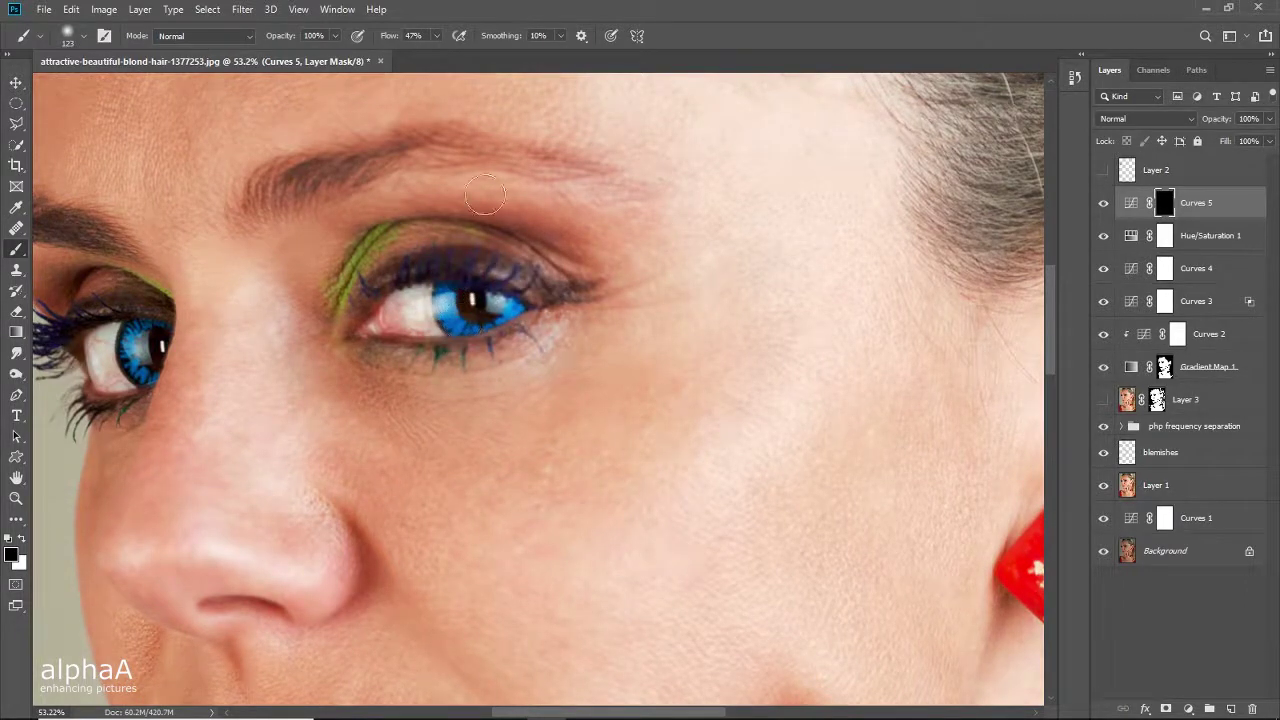
{"action": "left_click_drag", "start_coordinate": [389, 39], "coordinate": [530, 48]}
{"action": "key", "text": "x"}
Step: Paint white on the Curves 5 mask over both irises and compare the eyes with the layer off and on
{"action": "mouse_move", "coordinate": [475, 308]}
{"action": "left_mouse_down"}
{"action": "mouse_move", "coordinate": [454, 309]}
{"action": "mouse_move", "coordinate": [491, 312]}
{"action": "left_mouse_up"}
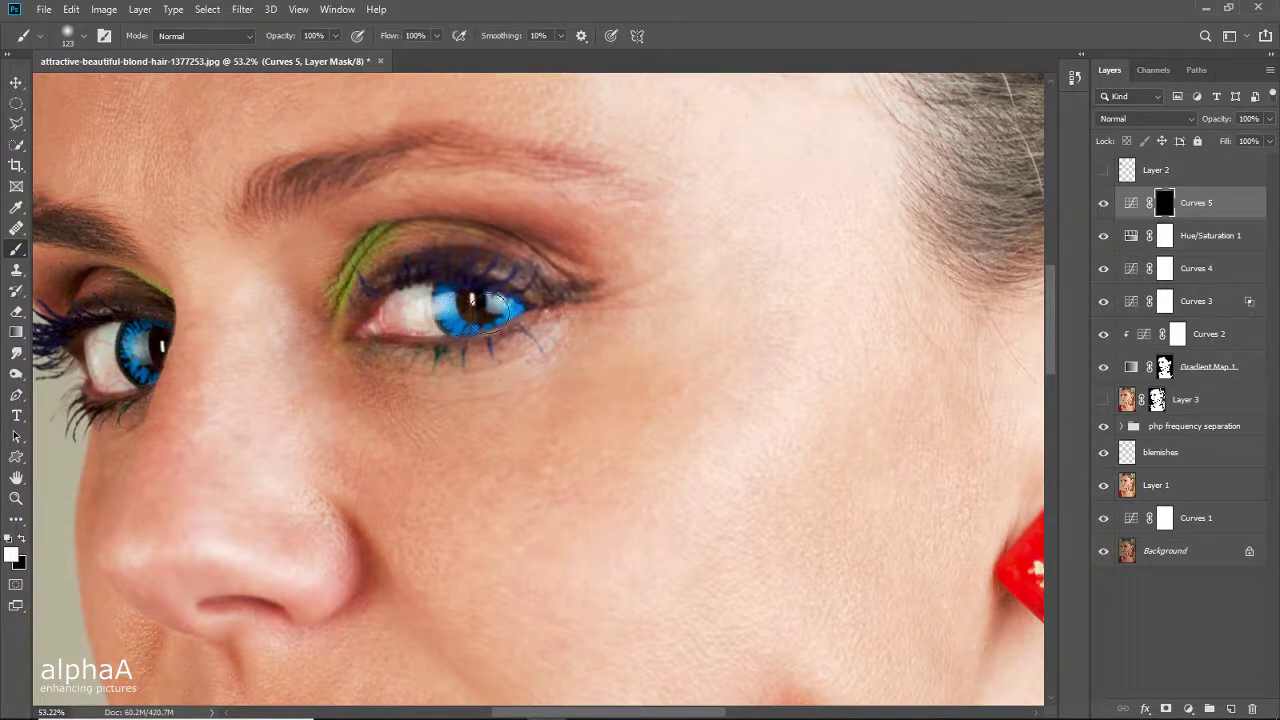
{"action": "left_click", "coordinate": [1104, 204]}
{"action": "left_click", "coordinate": [1104, 204]}
{"action": "mouse_move", "coordinate": [131, 338]}
{"action": "left_mouse_down"}
{"action": "mouse_move", "coordinate": [118, 352]}
{"action": "mouse_move", "coordinate": [150, 365]}
{"action": "mouse_move", "coordinate": [141, 376]}
{"action": "left_mouse_up"}
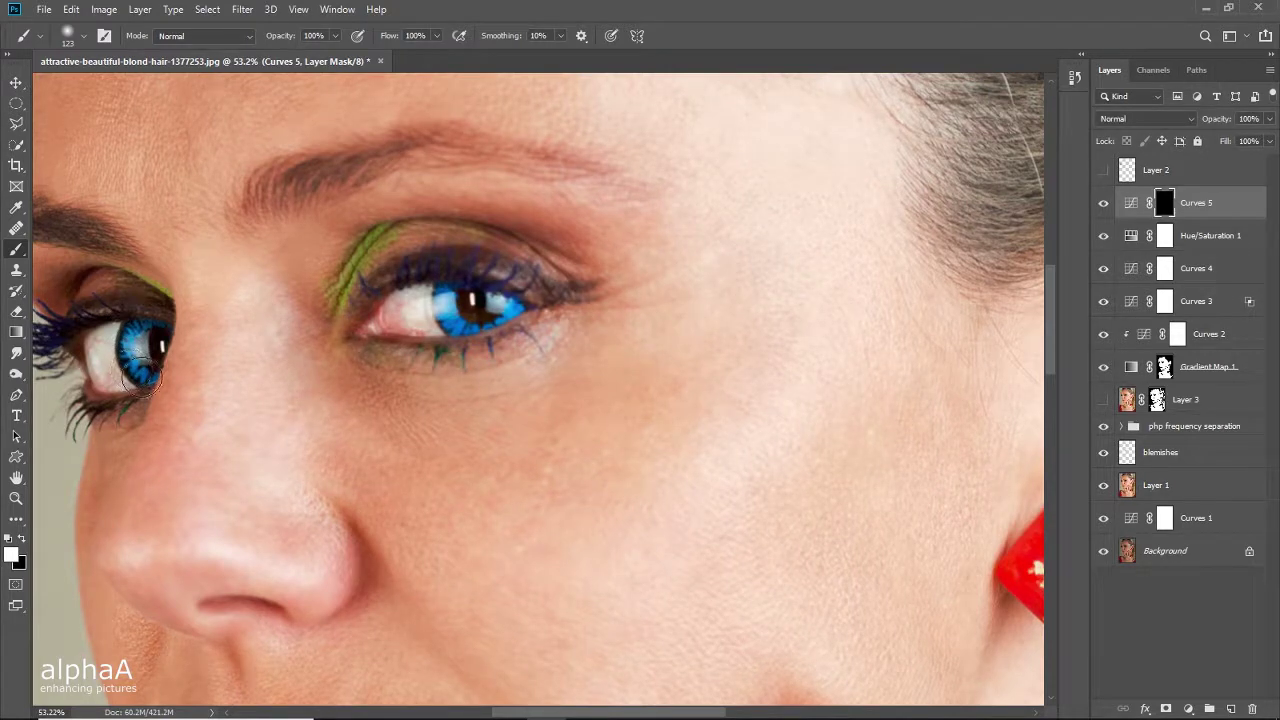
{"action": "left_click", "coordinate": [1104, 204]}
{"action": "left_click", "coordinate": [1104, 204]}
Step: Examine the brightened eyes in the context of the whole face, checking the effect of the Curves 5 layer
{"action": "key", "text": "z"}
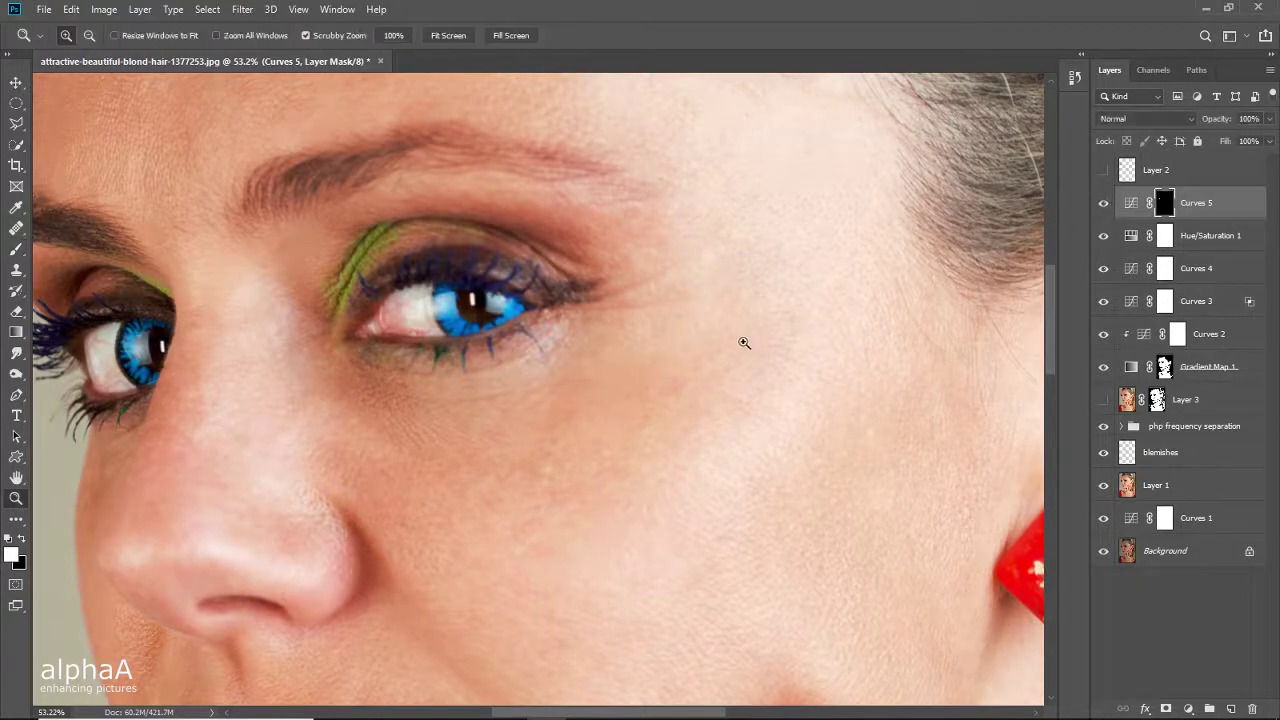
{"action": "left_click_drag", "start_coordinate": [744, 343], "coordinate": [680, 345]}
{"action": "key", "text": "b"}
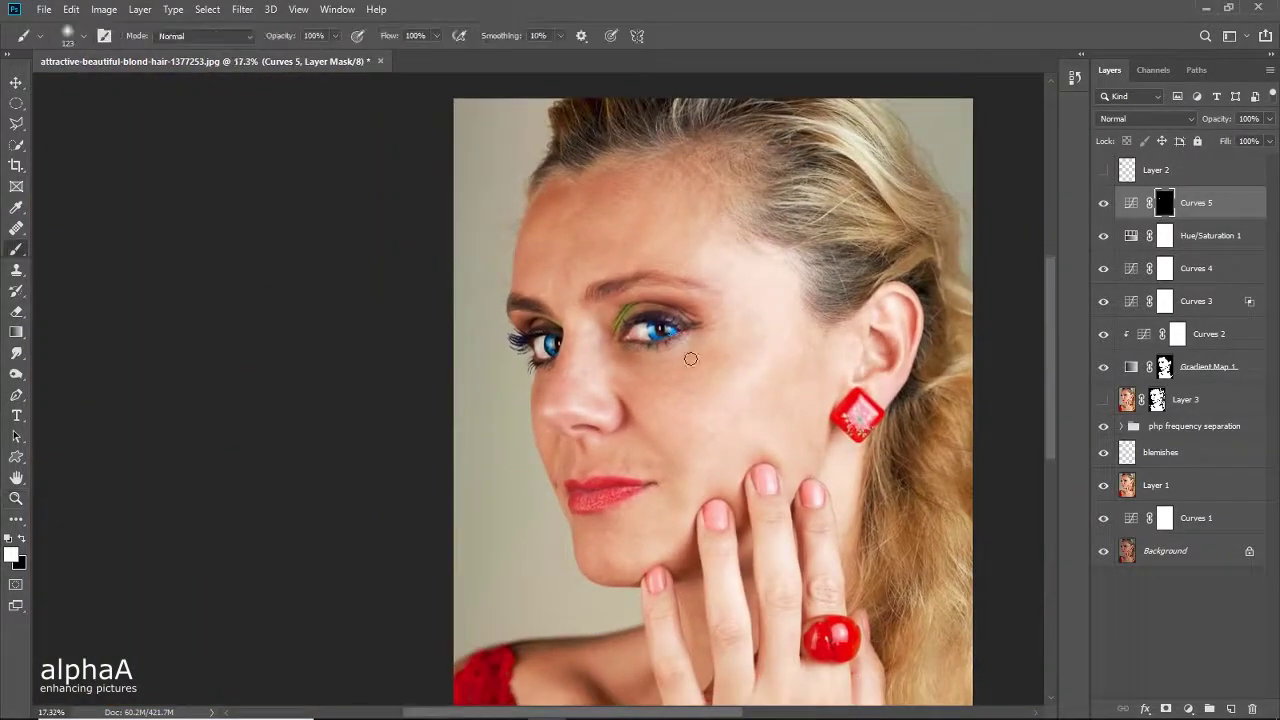
{"action": "key", "text": "z"}
{"action": "left_click_drag", "start_coordinate": [766, 357], "coordinate": [757, 357]}
{"action": "key", "text": "b"}
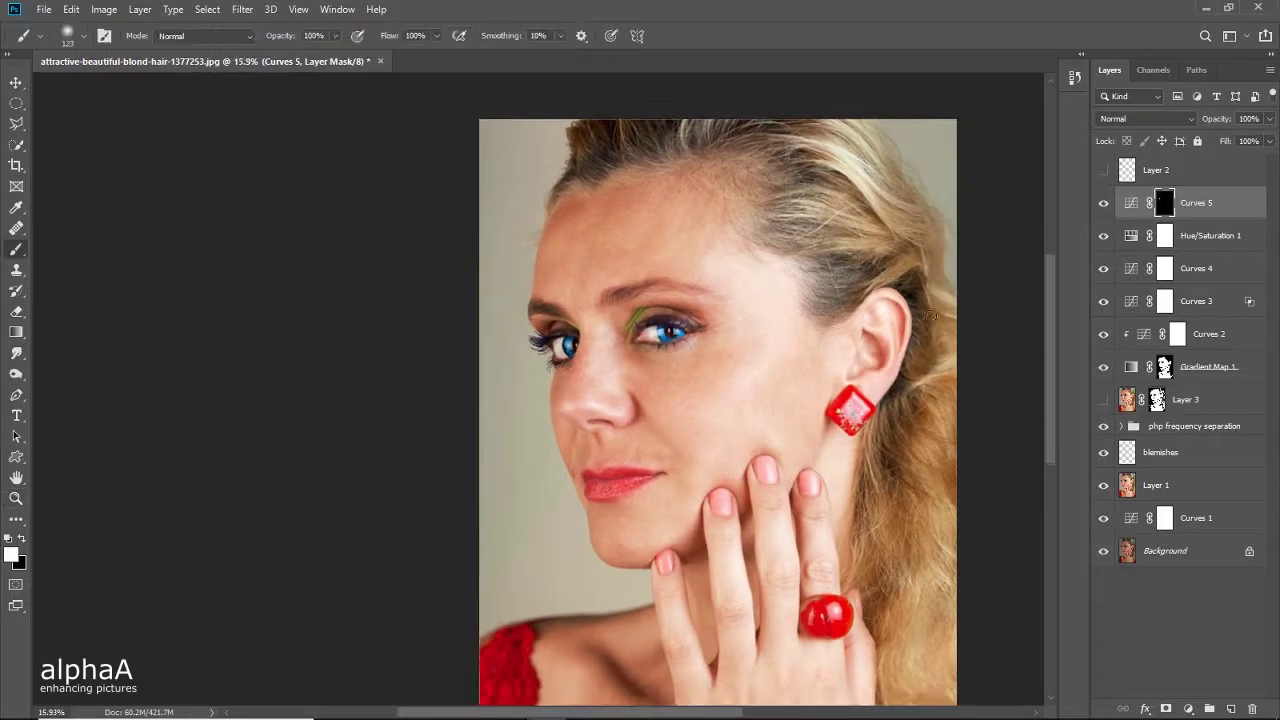
{"action": "left_click", "coordinate": [1104, 204]}
{"action": "key", "text": "z"}
{"action": "left_click_drag", "start_coordinate": [777, 400], "coordinate": [808, 397]}
{"action": "key", "text": "b"}
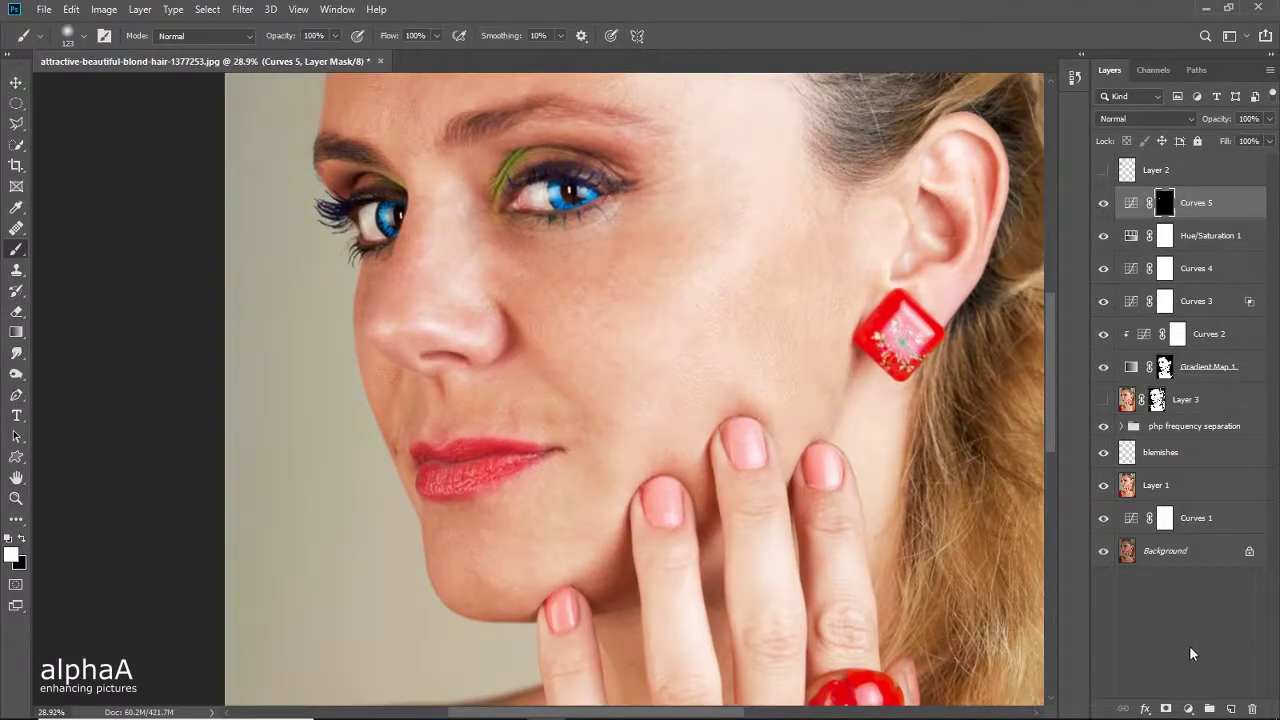
{"action": "left_click", "coordinate": [1187, 709]}
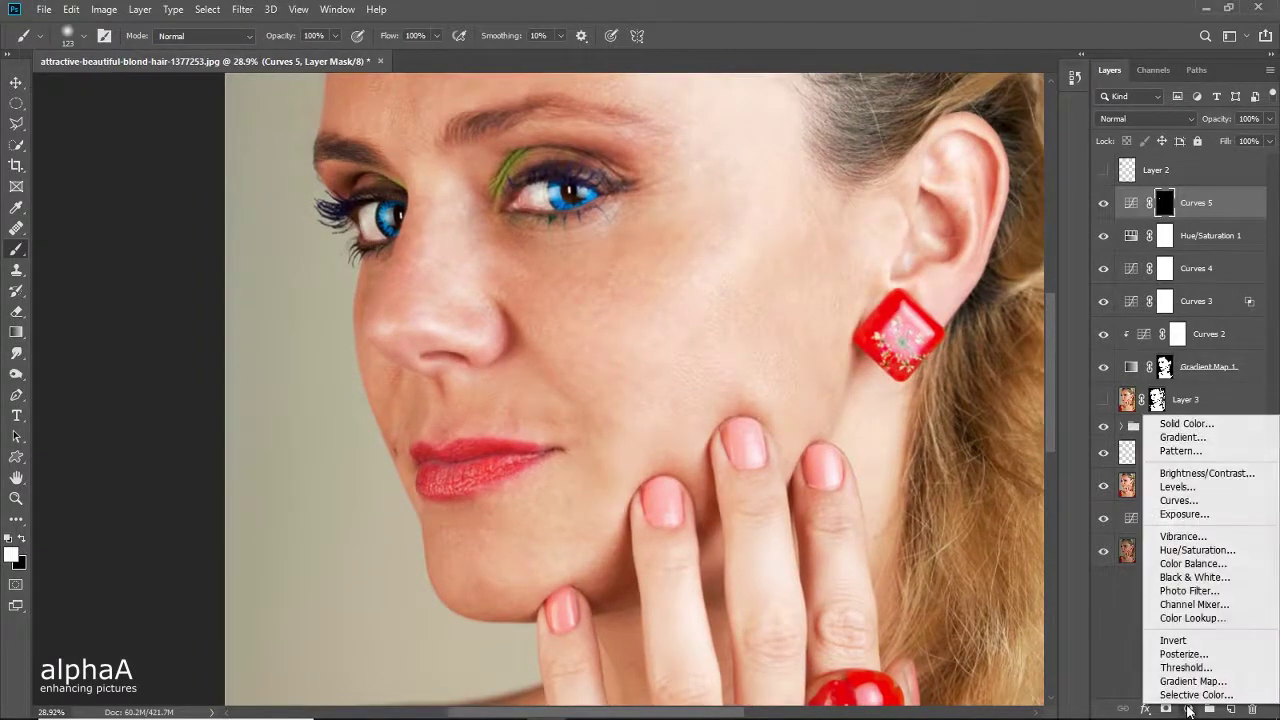
{"action": "left_click", "coordinate": [1183, 503]}
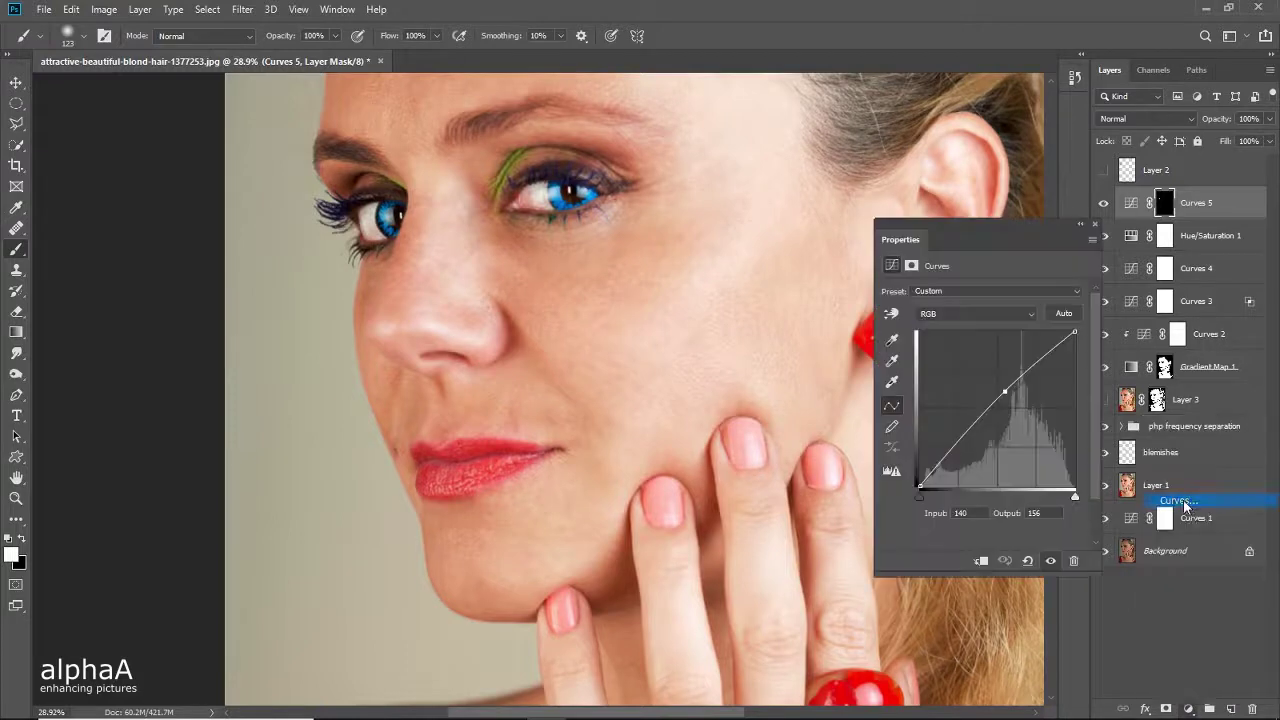
{"action": "left_click", "coordinate": [886, 314]}
{"action": "left_click_drag", "start_coordinate": [465, 462], "coordinate": [465, 455]}
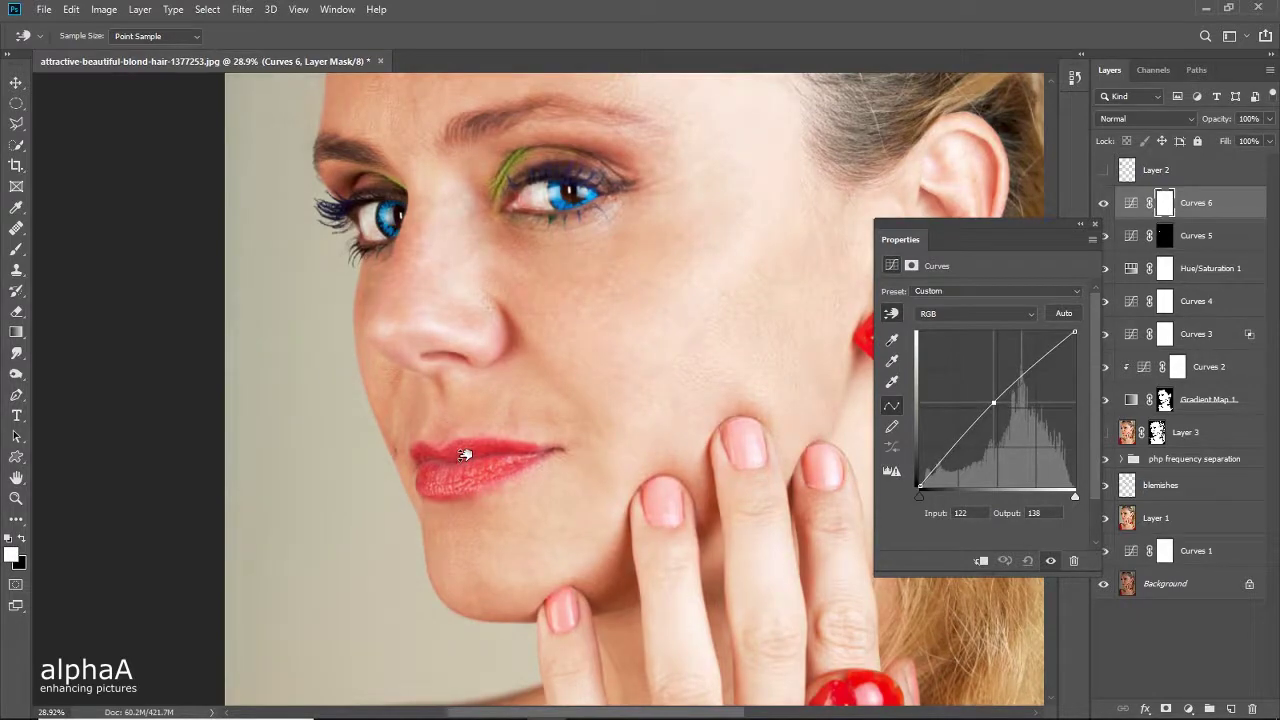
{"action": "left_click", "coordinate": [1074, 561]}
{"action": "key", "text": "Return"}
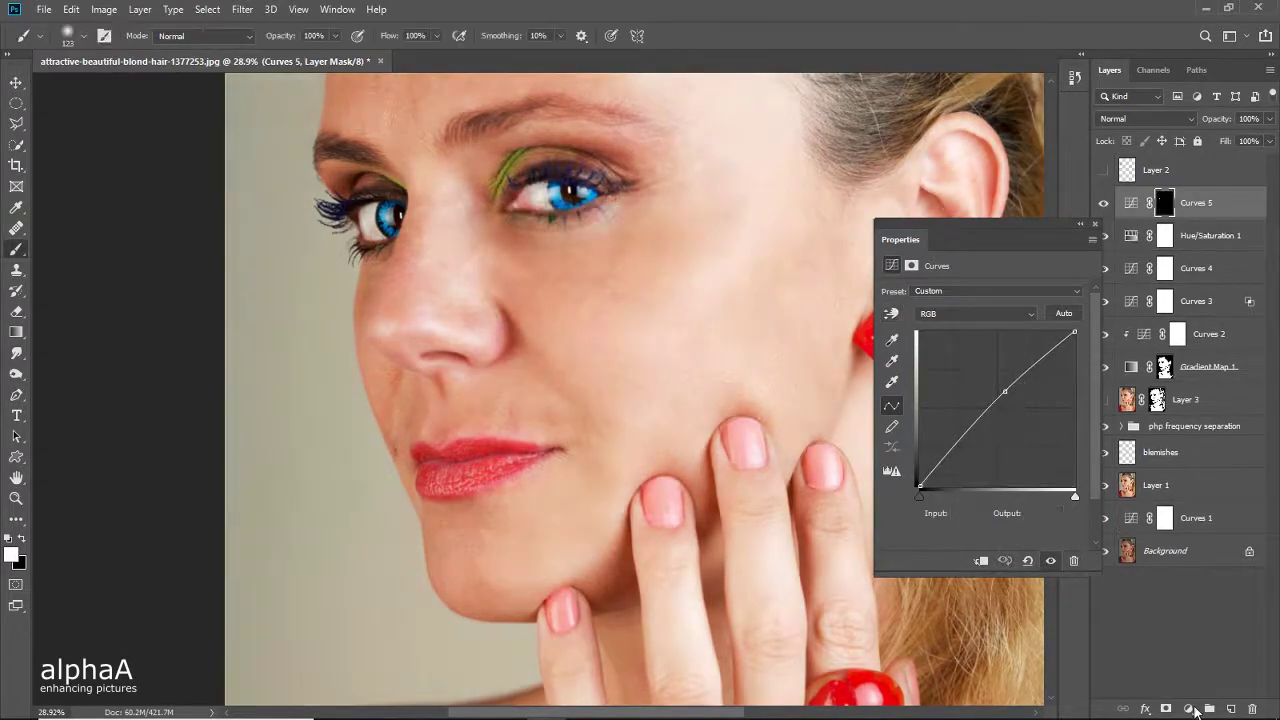
{"action": "left_click", "coordinate": [1189, 707]}
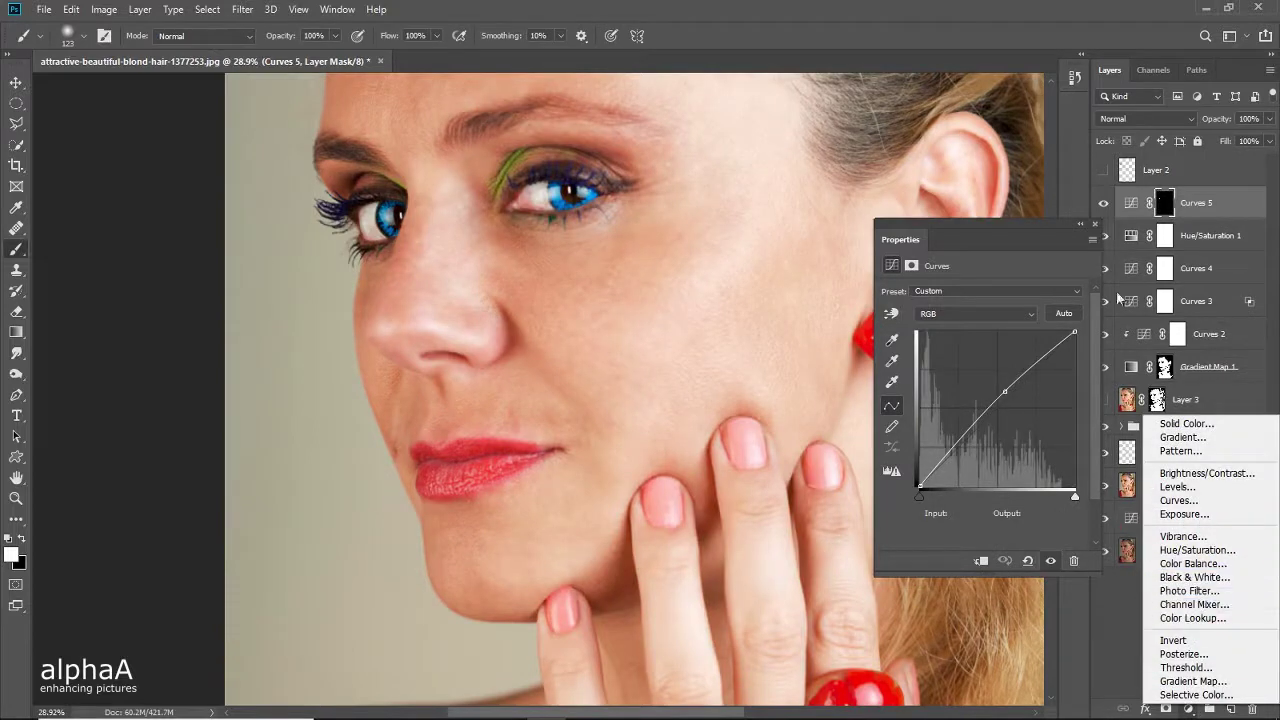
{"action": "left_click", "coordinate": [1096, 226]}
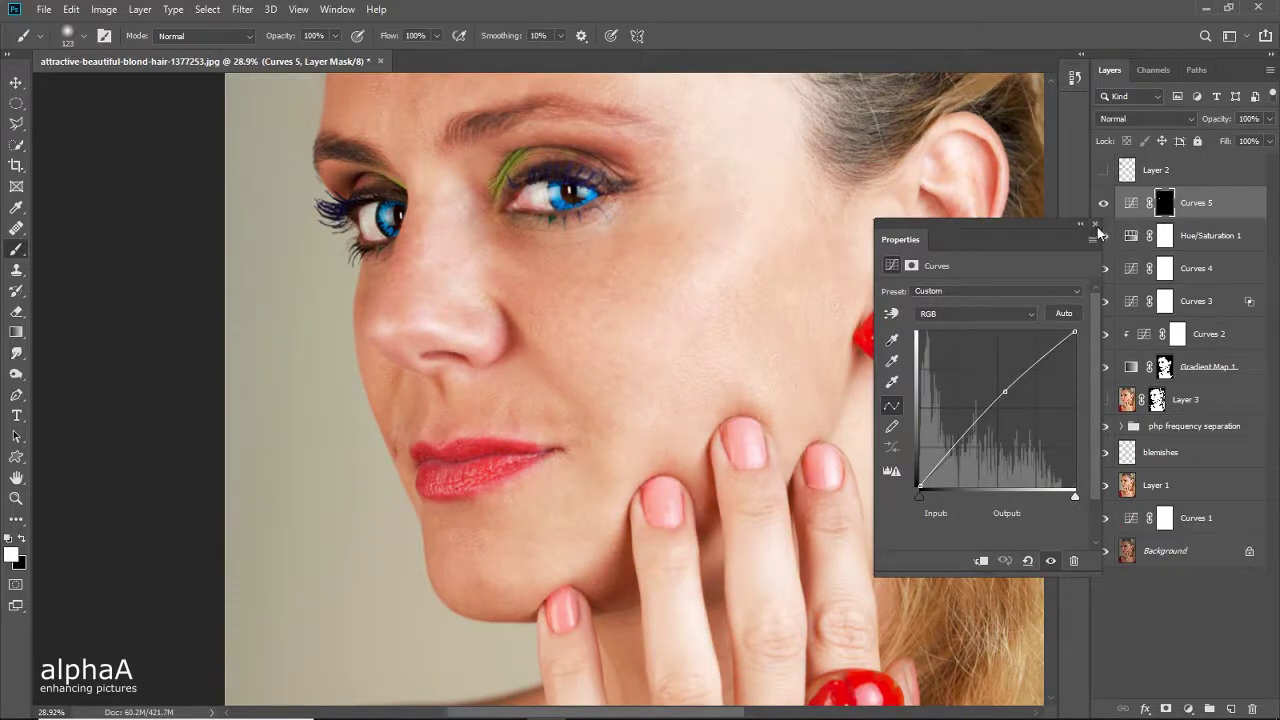
{"action": "left_click", "coordinate": [1096, 226]}
Step: Add a Hue/Saturation adjustment above Curves 5 with master saturation at +17
{"action": "left_click", "coordinate": [1194, 706]}
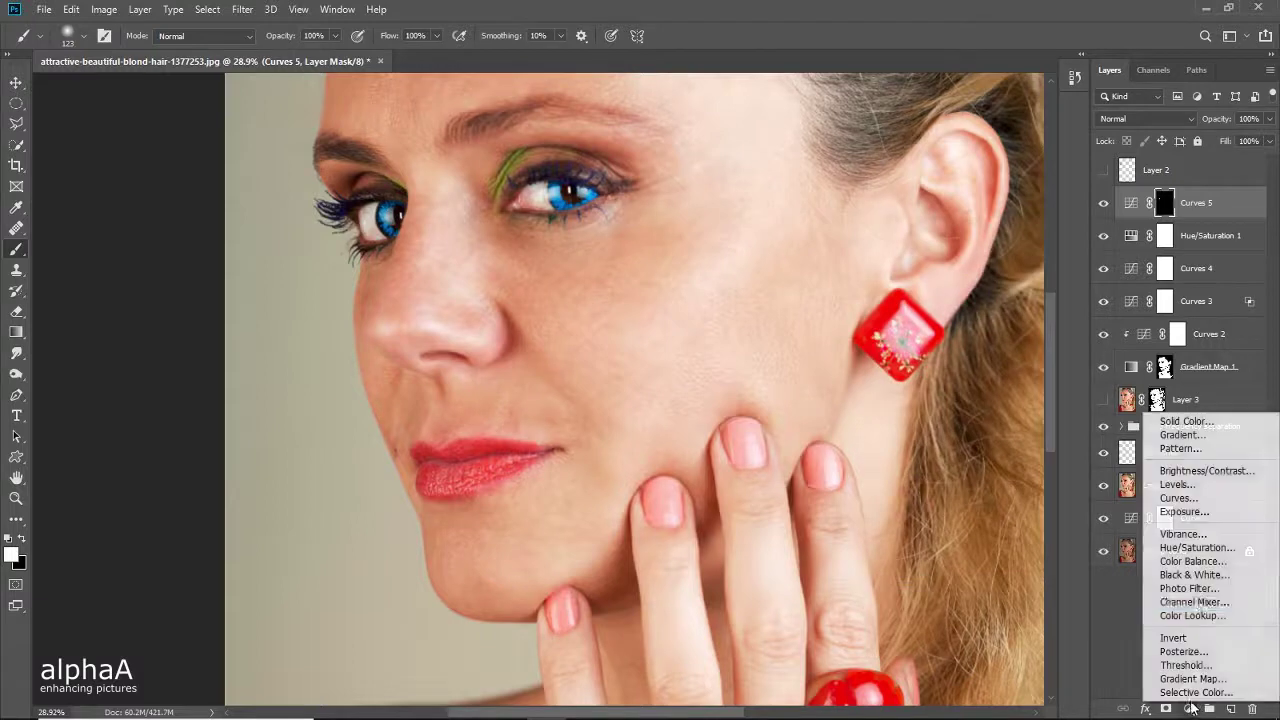
{"action": "left_click", "coordinate": [1200, 553]}
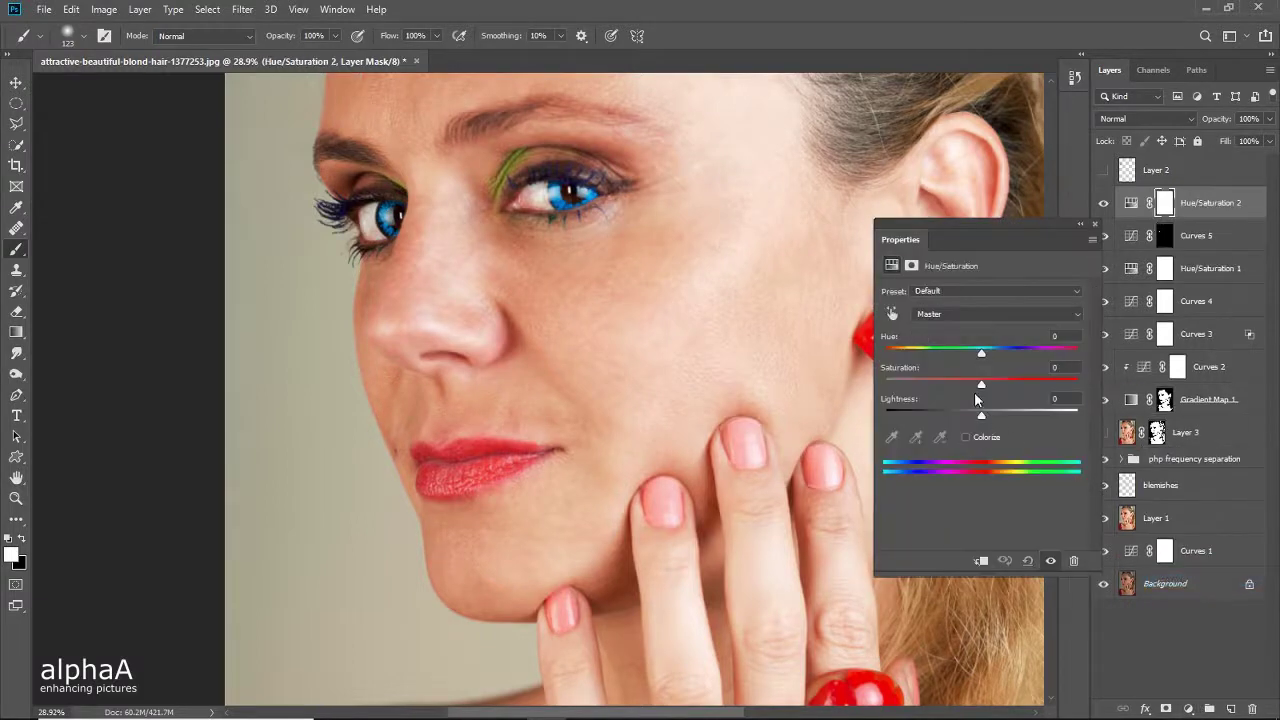
{"action": "mouse_move", "coordinate": [983, 388]}
{"action": "left_mouse_down"}
{"action": "mouse_move", "coordinate": [1006, 388]}
{"action": "mouse_move", "coordinate": [997, 381]}
{"action": "left_mouse_up"}
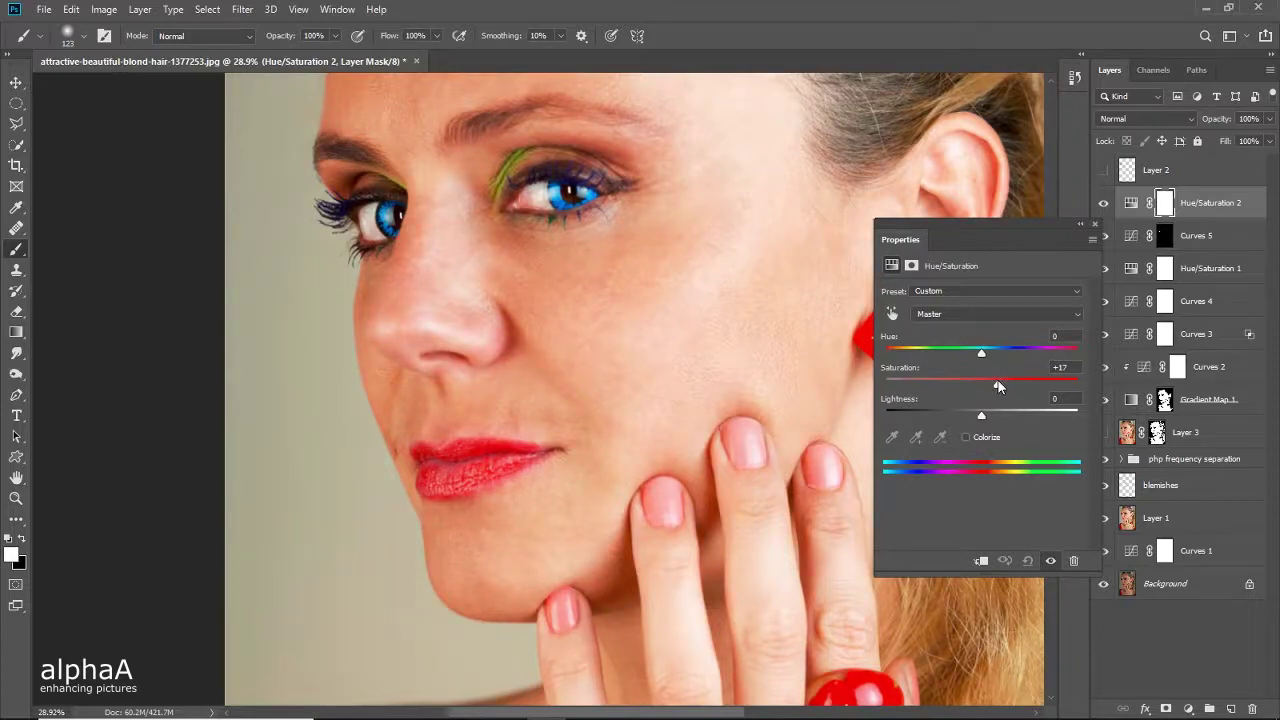
{"action": "left_click", "coordinate": [1094, 224]}
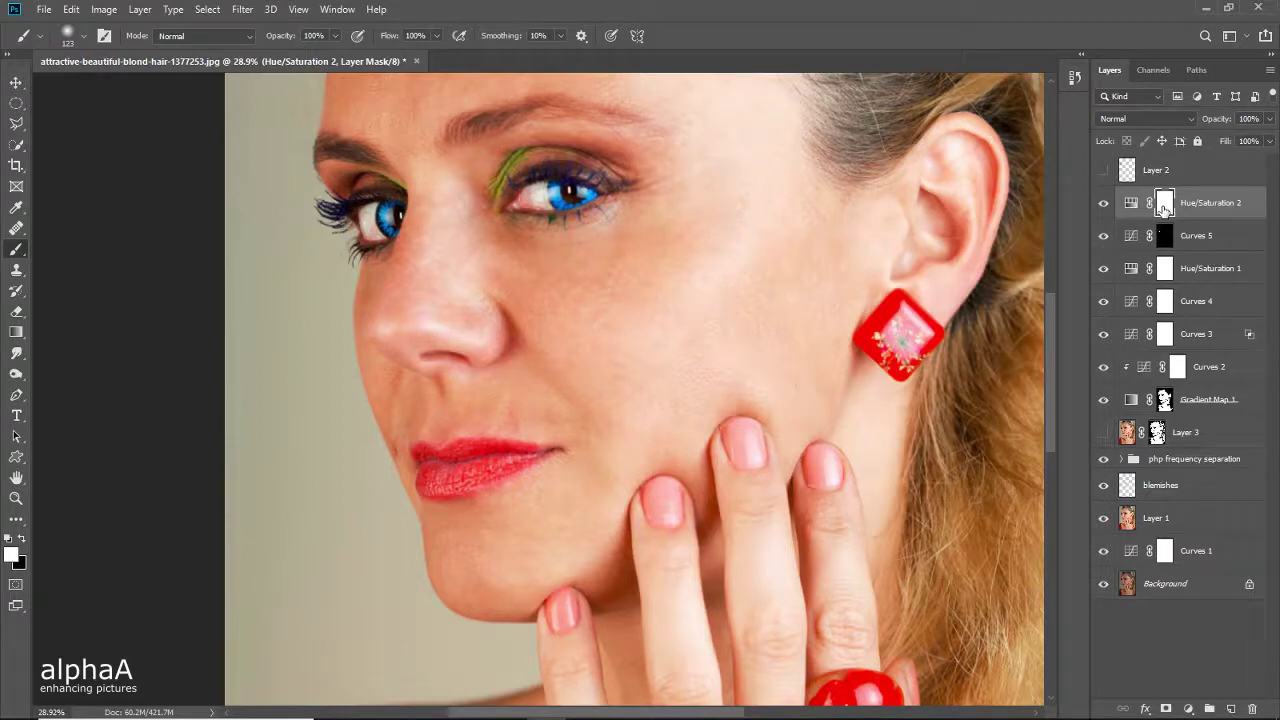
Step: Invert the Hue/Saturation 2 mask to black to hide the saturation boost, and get a close view of the lips
{"action": "left_click", "coordinate": [208, 10]}
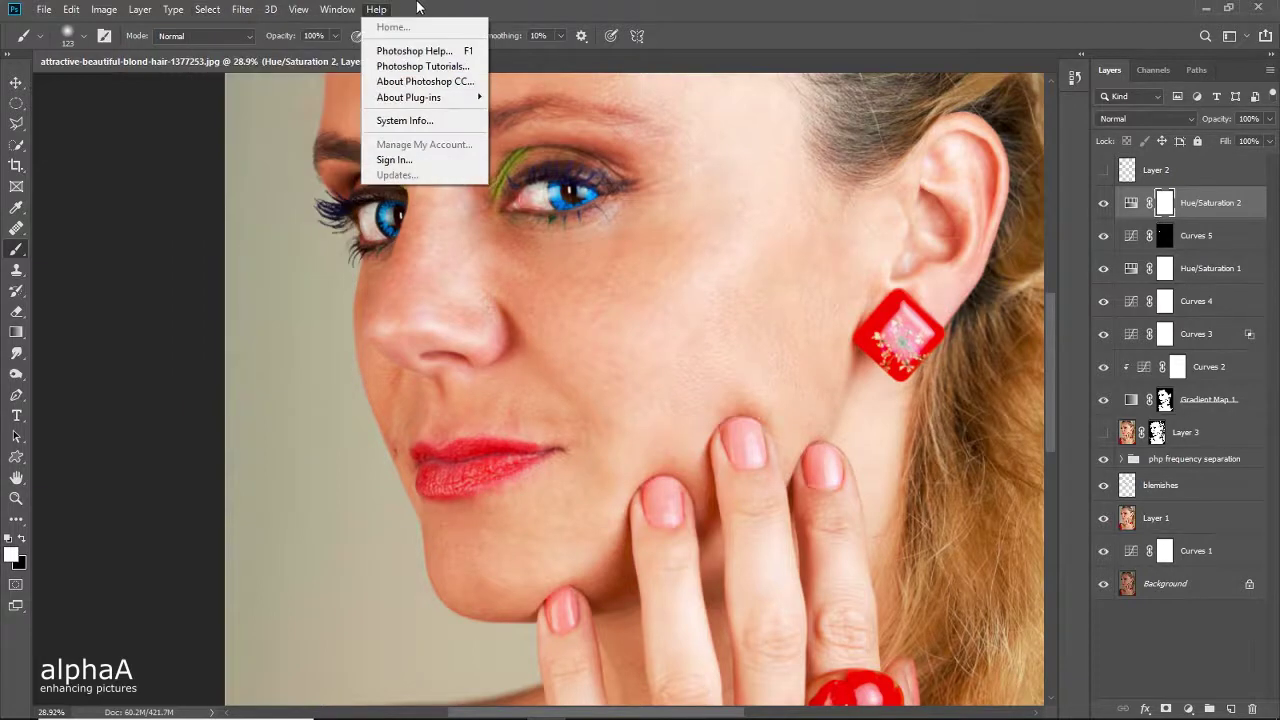
{"action": "left_click", "coordinate": [457, 8]}
{"action": "key", "text": "ctrl+i"}
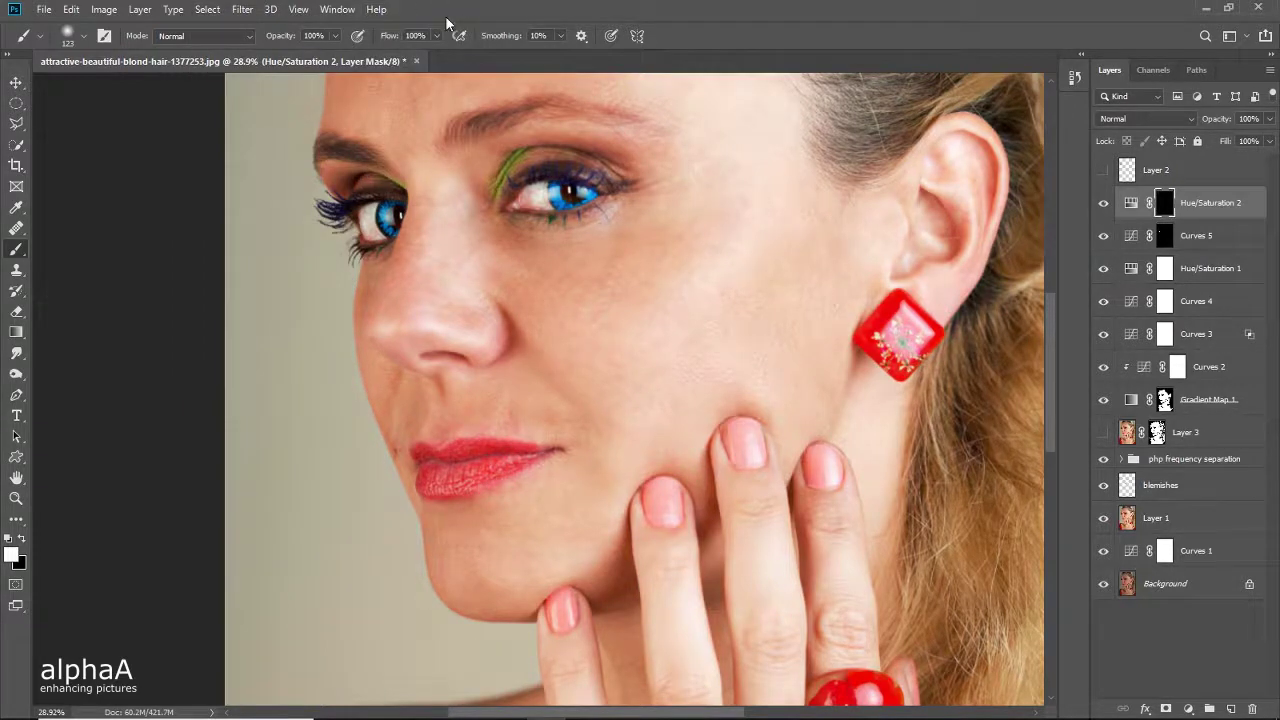
{"action": "key", "text": "z"}
{"action": "left_click", "coordinate": [473, 469]}
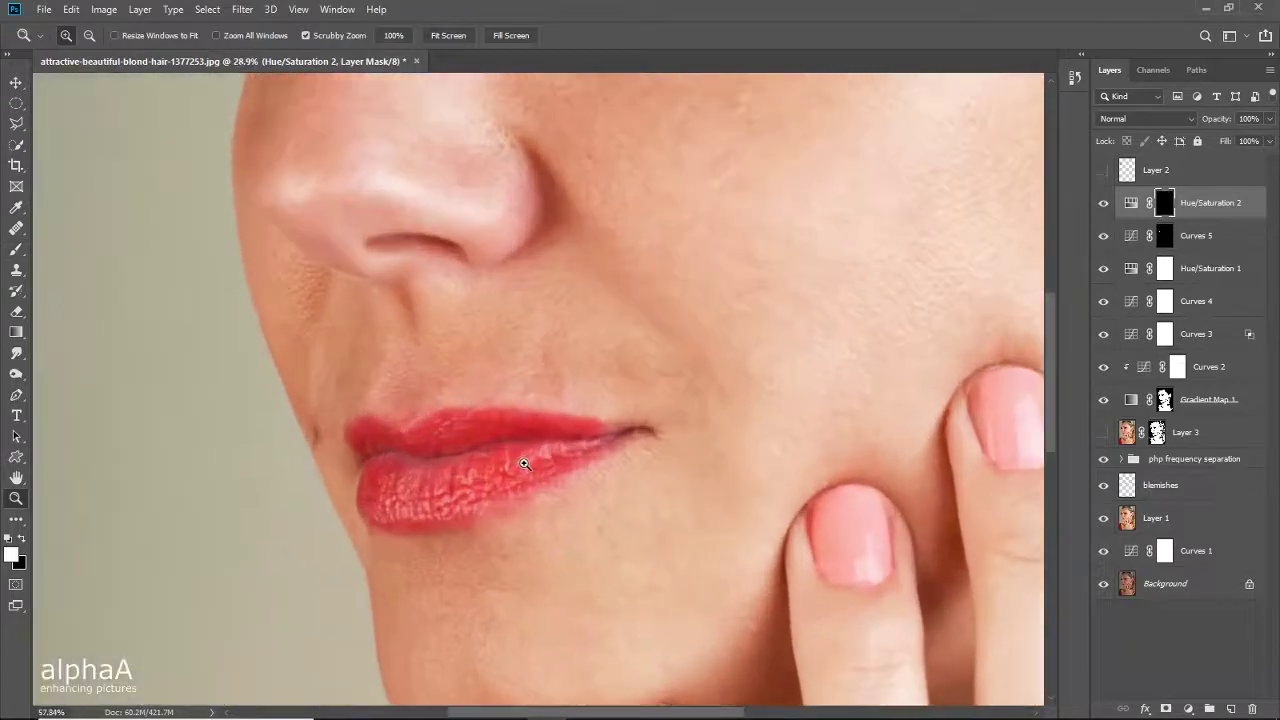
Step: Paint white on the Hue/Saturation 2 mask over the lips and compare the face with the layer off and on
{"action": "key", "text": "b"}
{"action": "mouse_move", "coordinate": [416, 476]}
{"action": "left_mouse_down"}
{"action": "mouse_move", "coordinate": [425, 488]}
{"action": "mouse_move", "coordinate": [481, 484]}
{"action": "mouse_move", "coordinate": [540, 465]}
{"action": "mouse_move", "coordinate": [443, 437]}
{"action": "mouse_move", "coordinate": [545, 437]}
{"action": "mouse_move", "coordinate": [442, 459]}
{"action": "mouse_move", "coordinate": [376, 449]}
{"action": "mouse_move", "coordinate": [452, 490]}
{"action": "mouse_move", "coordinate": [389, 497]}
{"action": "mouse_move", "coordinate": [472, 452]}
{"action": "mouse_move", "coordinate": [445, 434]}
{"action": "mouse_move", "coordinate": [479, 460]}
{"action": "mouse_move", "coordinate": [470, 438]}
{"action": "mouse_move", "coordinate": [507, 439]}
{"action": "mouse_move", "coordinate": [475, 467]}
{"action": "left_mouse_up"}
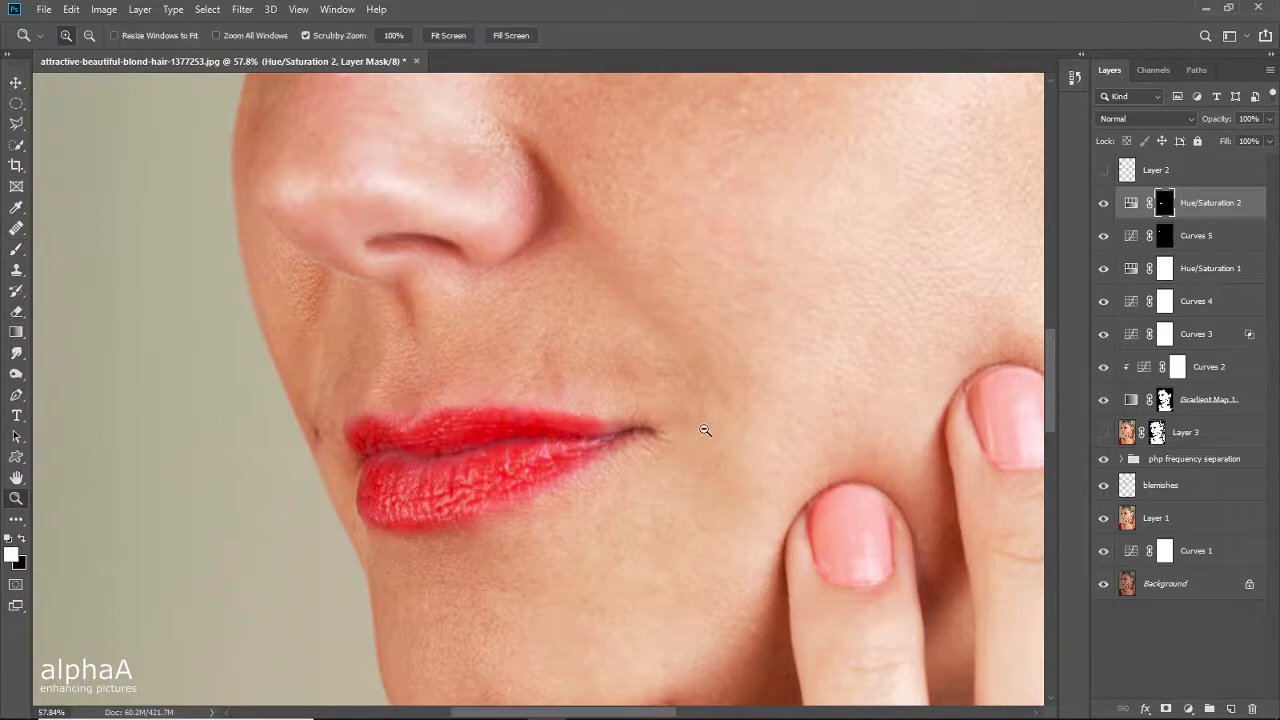
{"action": "key", "text": "ctrl+0"}
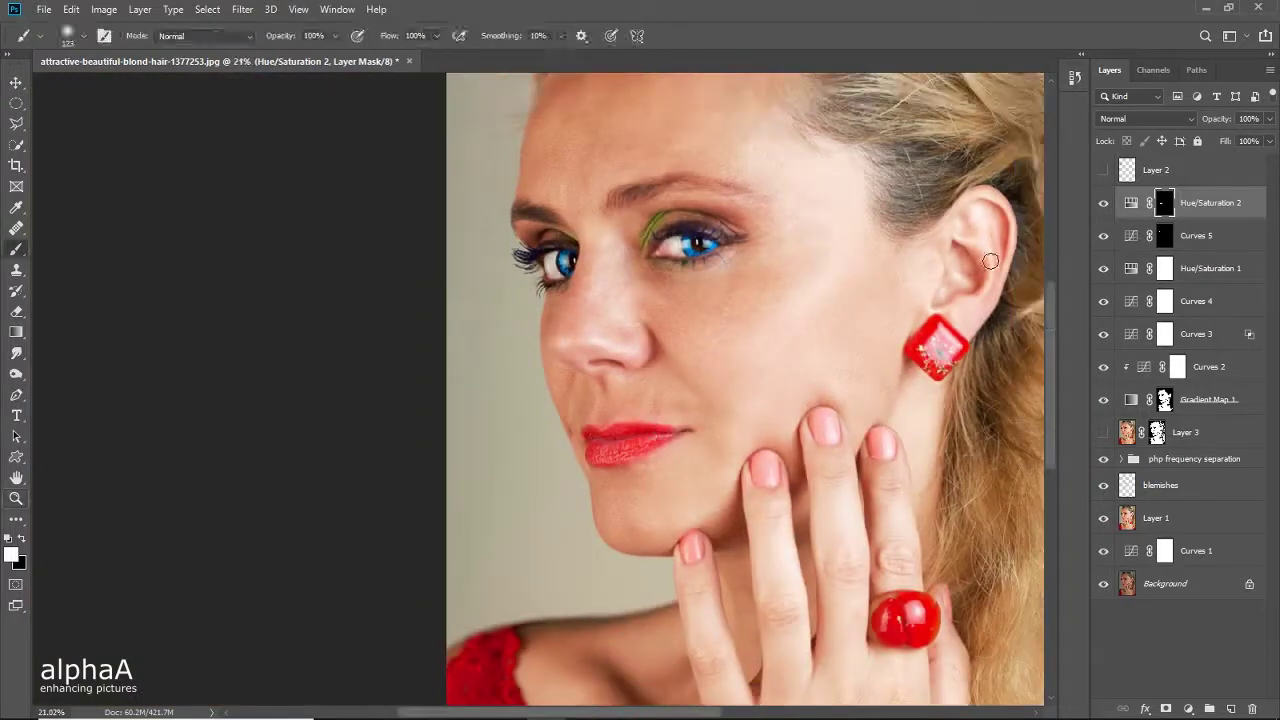
{"action": "left_click", "coordinate": [1103, 205]}
{"action": "left_click", "coordinate": [1103, 205]}
Step: Lower the Hue/Saturation 2 layer's opacity to 60% and check the lips with the layer off and on
{"action": "left_click_drag", "start_coordinate": [1220, 121], "coordinate": [1103, 118]}
{"action": "left_click_drag", "start_coordinate": [1212, 124], "coordinate": [1236, 122]}
{"action": "left_click", "coordinate": [1103, 204]}
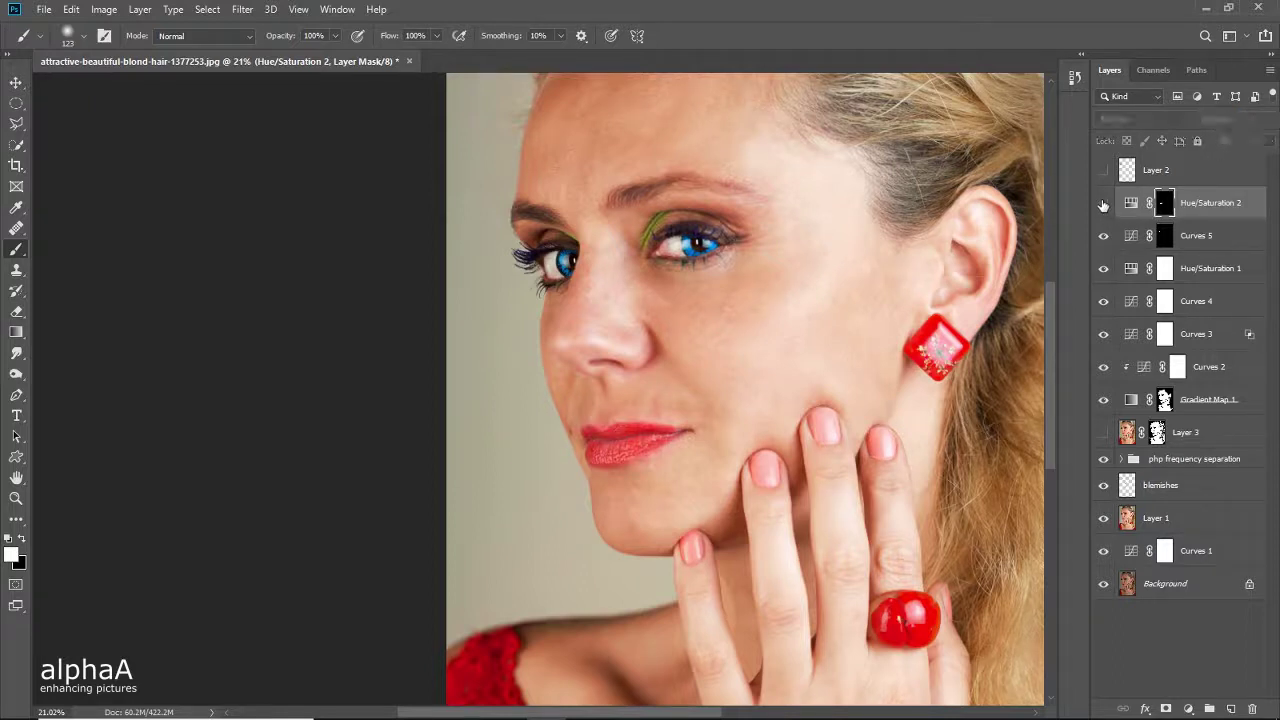
{"action": "left_click", "coordinate": [1103, 205]}
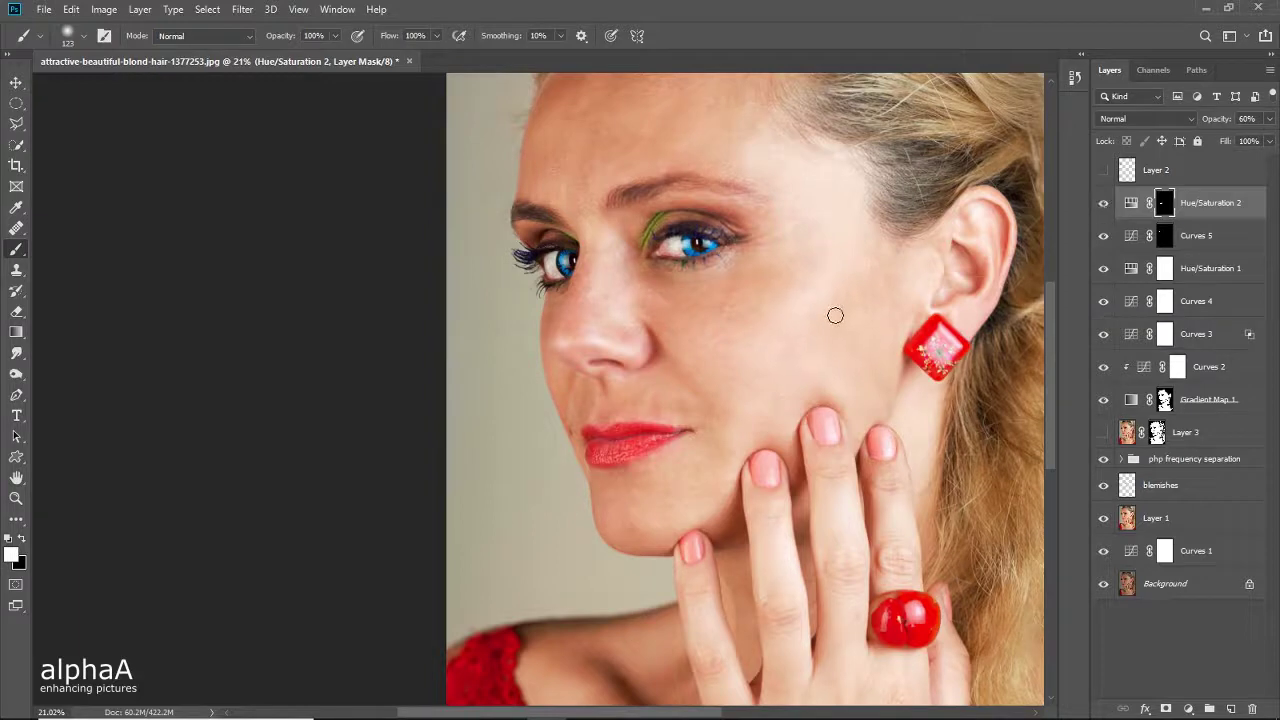
Step: Compare the whole retouched portrait with the original Background layer shown alone
{"action": "key", "text": "ctrl+0"}
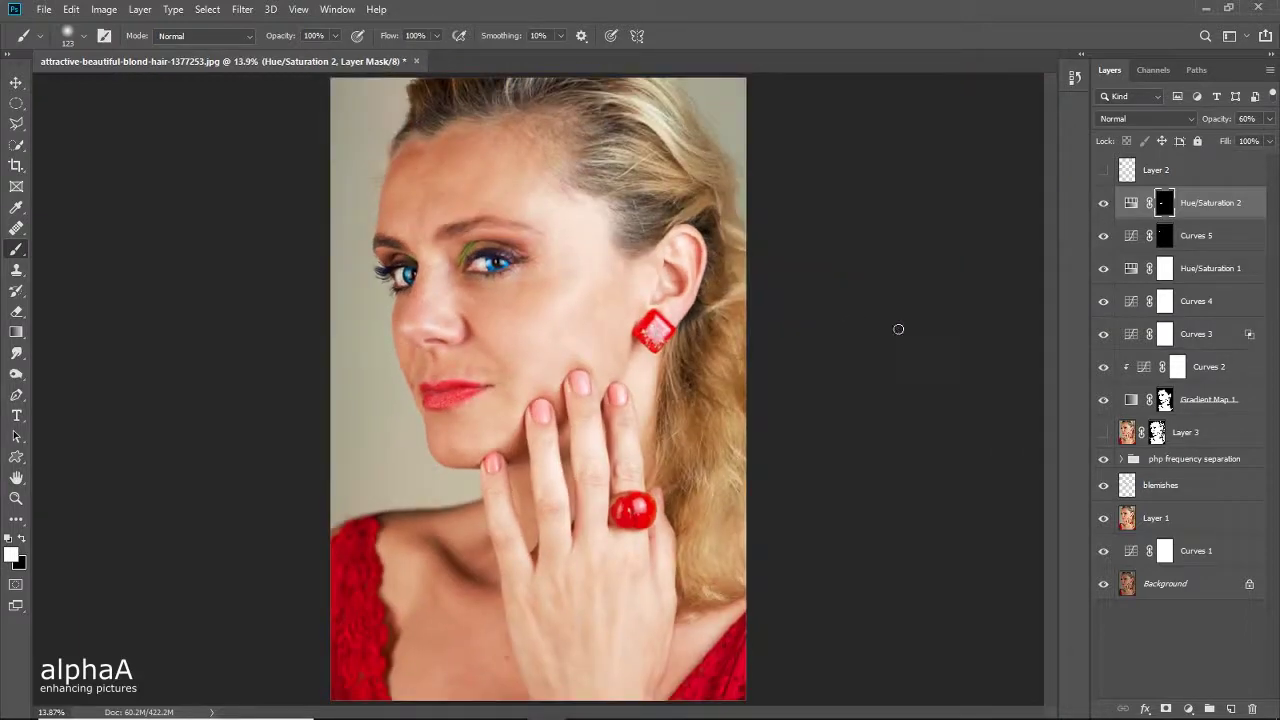
{"action": "left_click", "coordinate": [1104, 587], "text": "alt"}
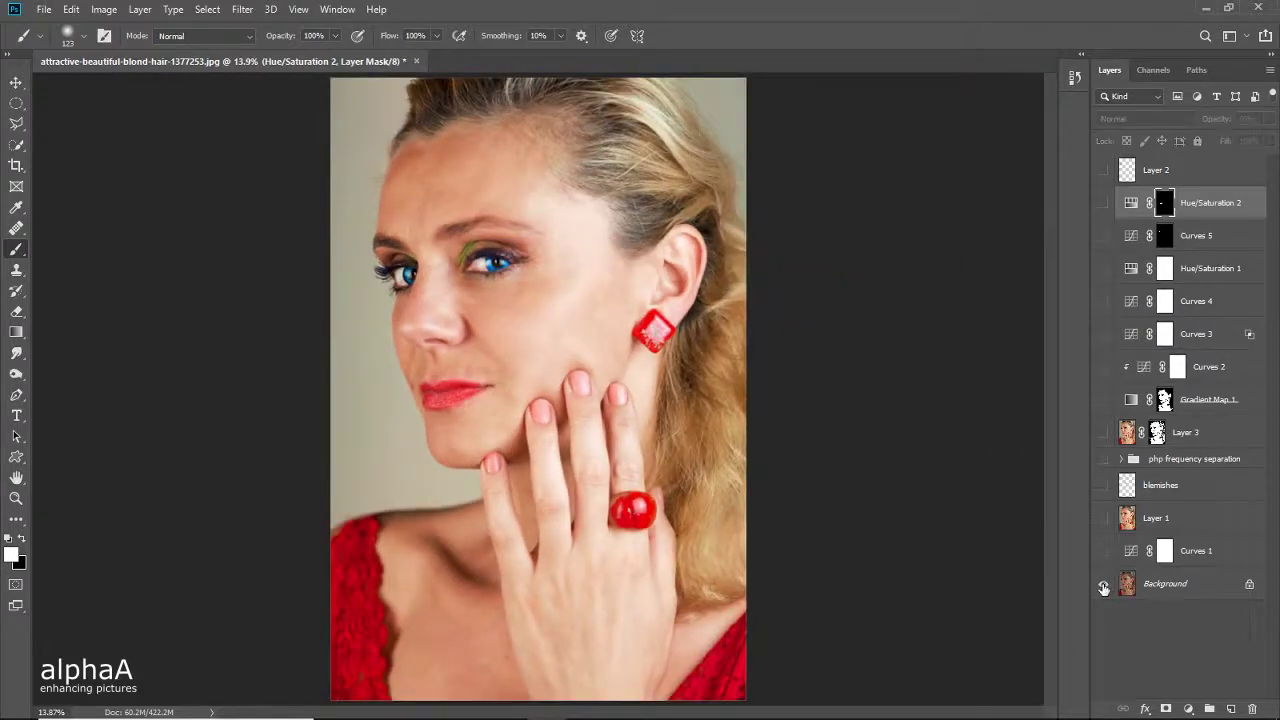
{"action": "left_click", "coordinate": [1104, 587], "text": "alt"}
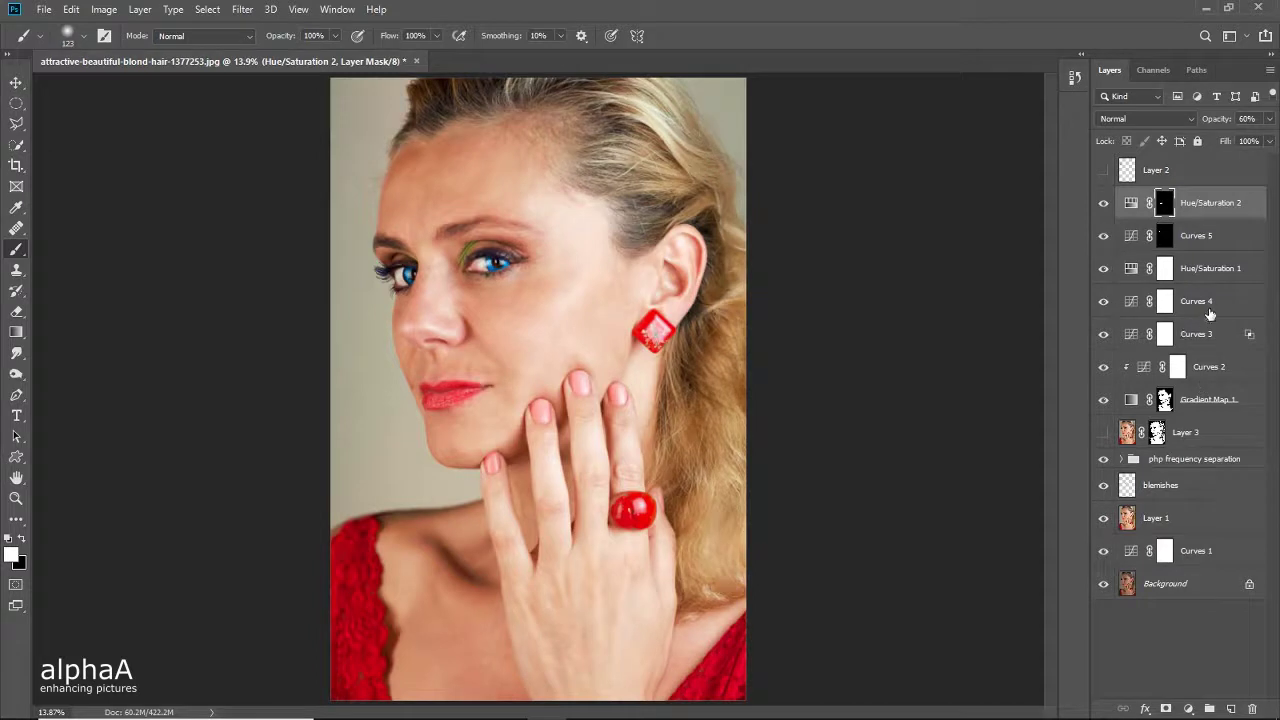
Step: Select the Curves 4 mask and check what the Curves 4 and Curves 3 layers each contribute to the portrait
{"action": "left_click", "coordinate": [1164, 306]}
{"action": "left_click", "coordinate": [1104, 302]}
{"action": "left_click", "coordinate": [1104, 302]}
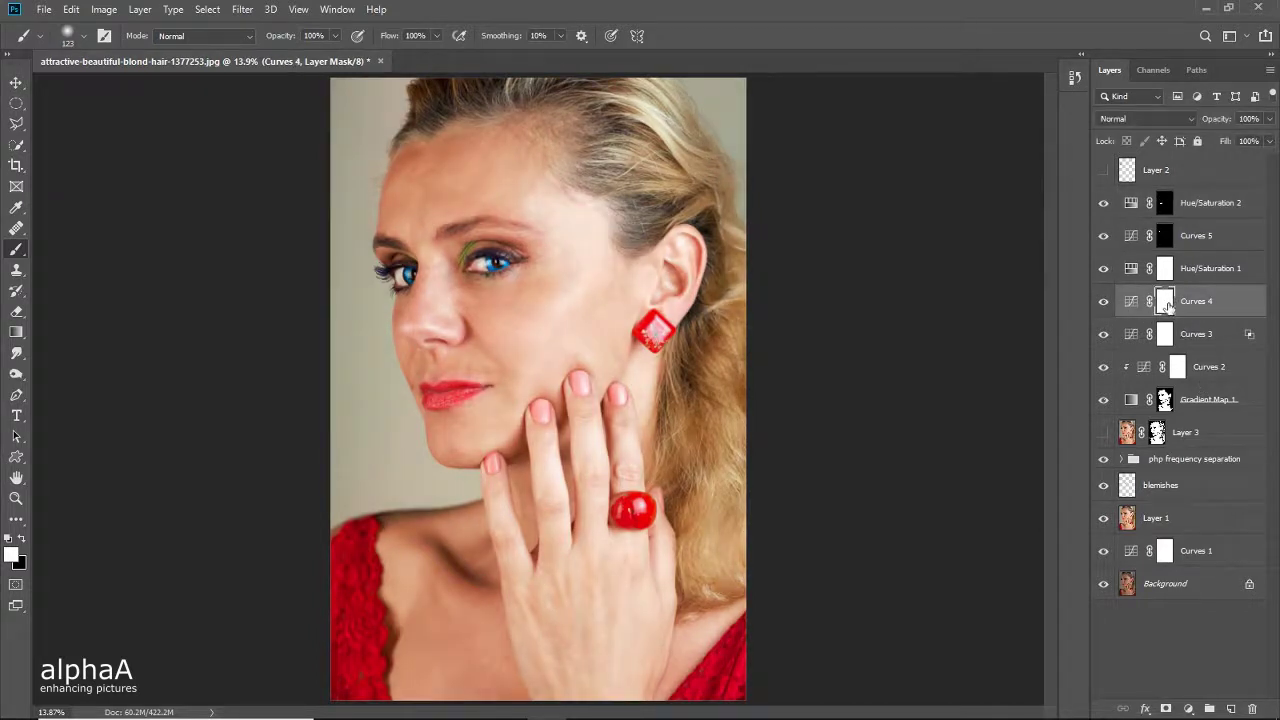
{"action": "left_click", "coordinate": [1105, 336]}
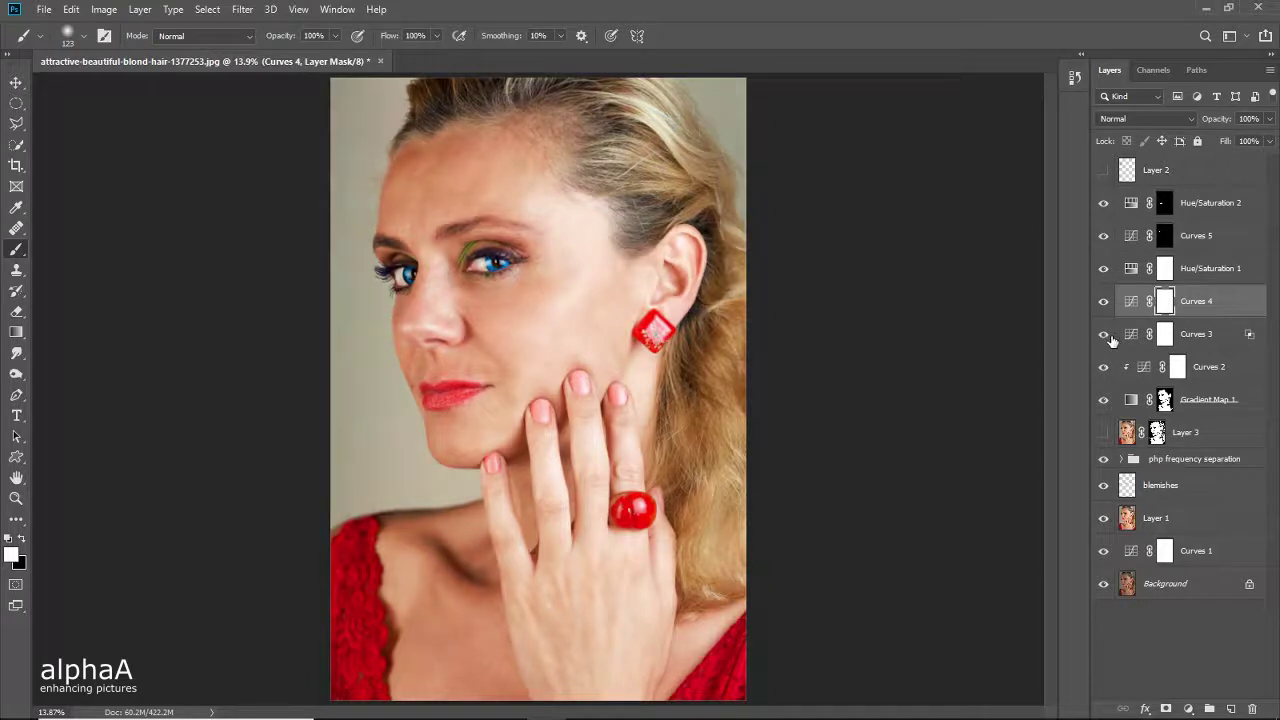